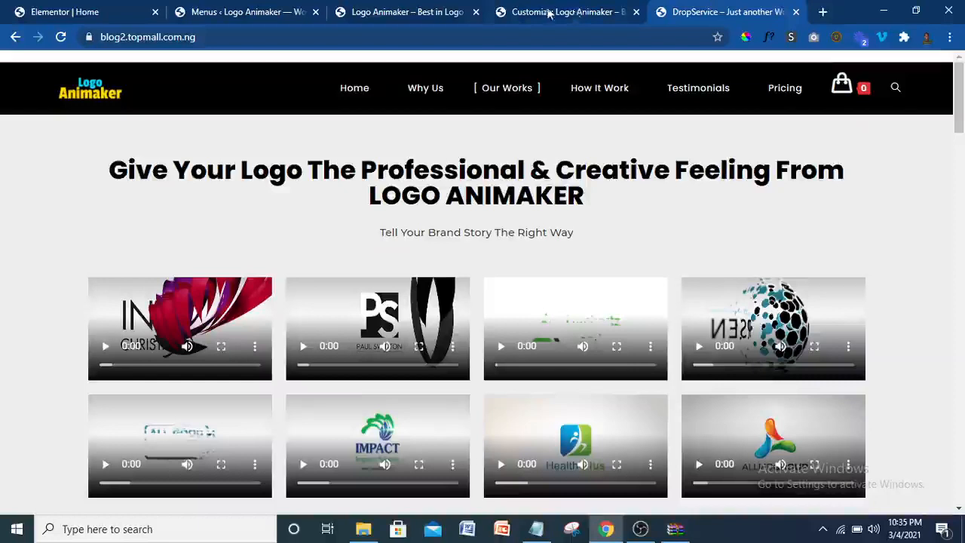
# - Switch to the Logo Animaker customizer and review its Site Identity and Menus sections
pyautogui.click(502, 12)
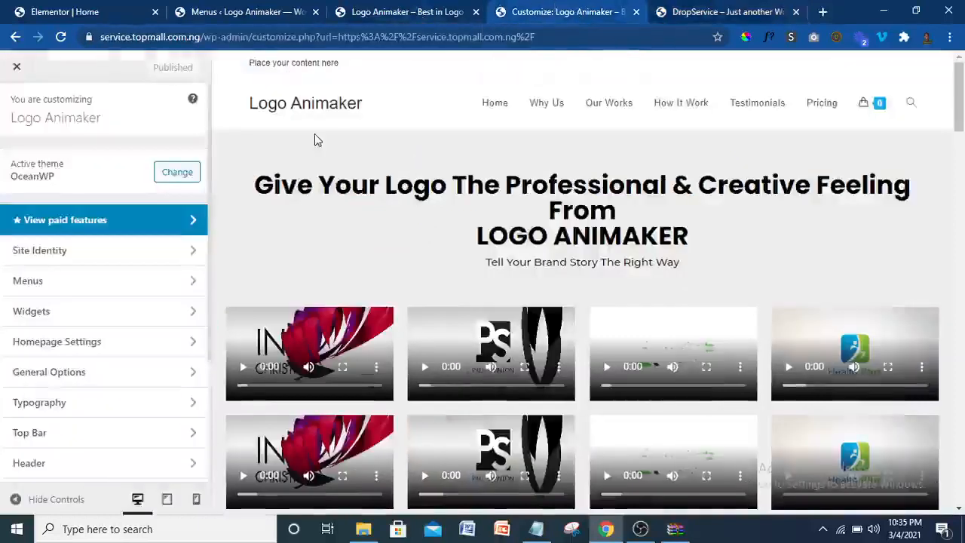
pyautogui.click(115, 261)
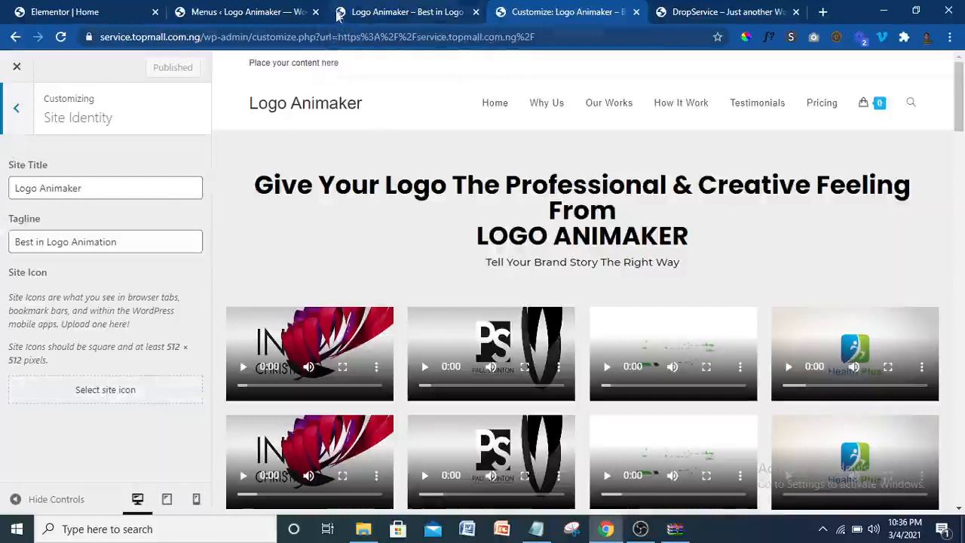
pyautogui.click(17, 109)
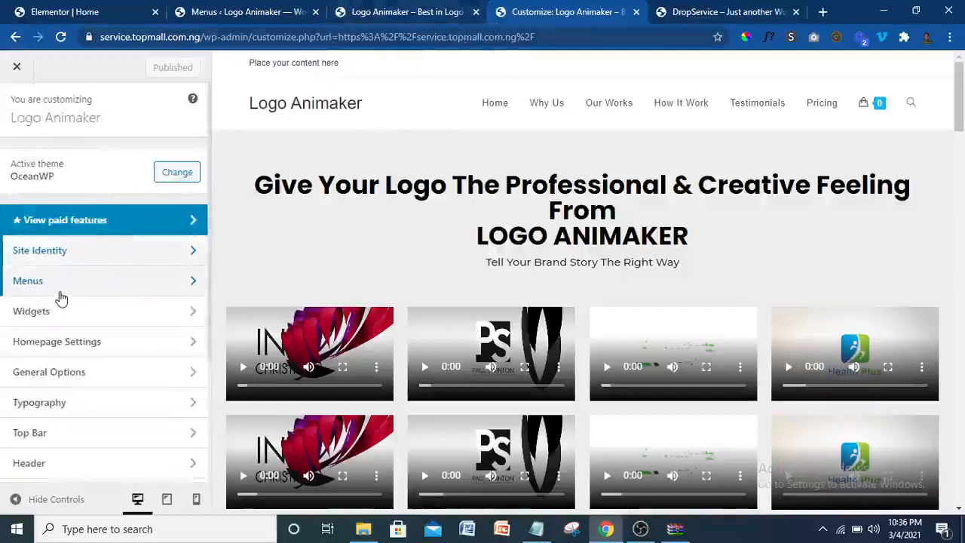
pyautogui.click(61, 292)
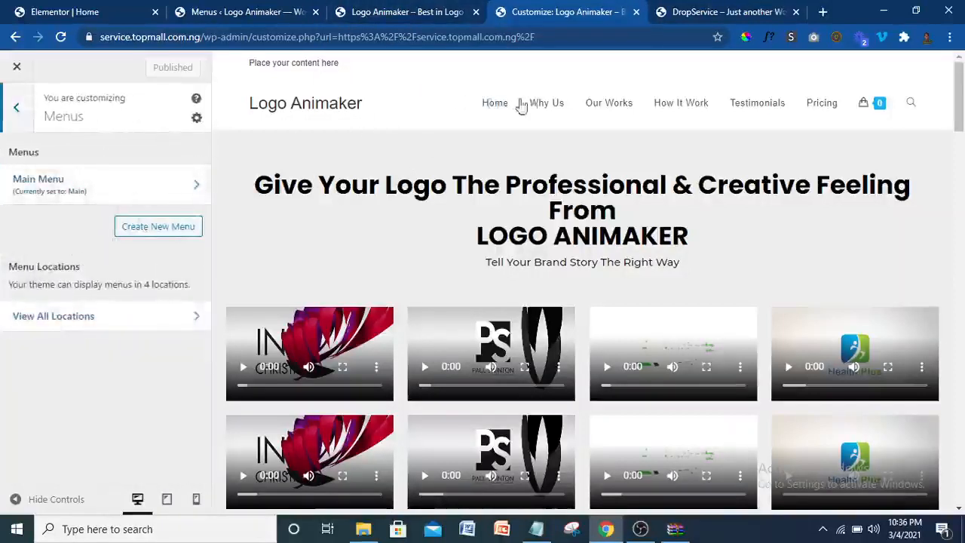
pyautogui.click(19, 110)
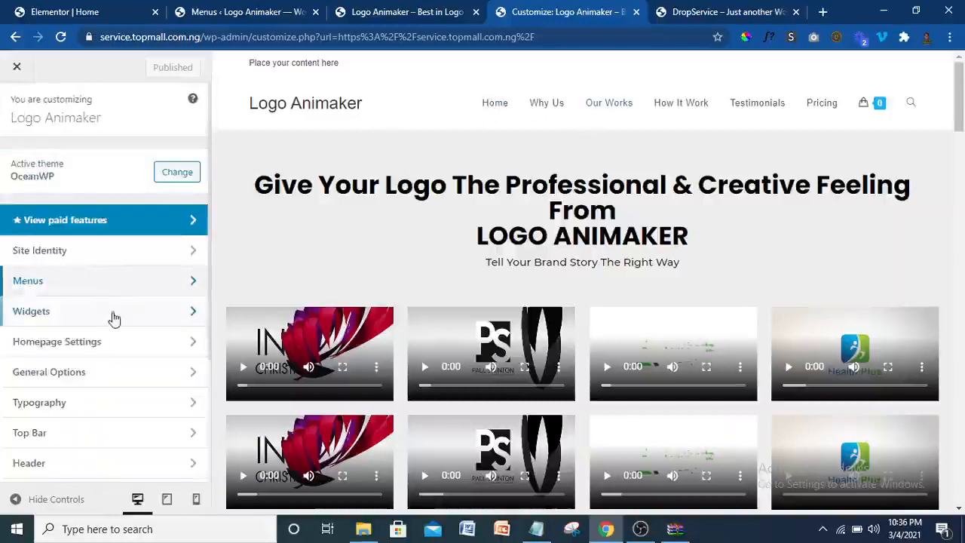
# - Look at the Widgets section's footer areas and compare them with the footer on the DropService reference site
pyautogui.click(113, 319)
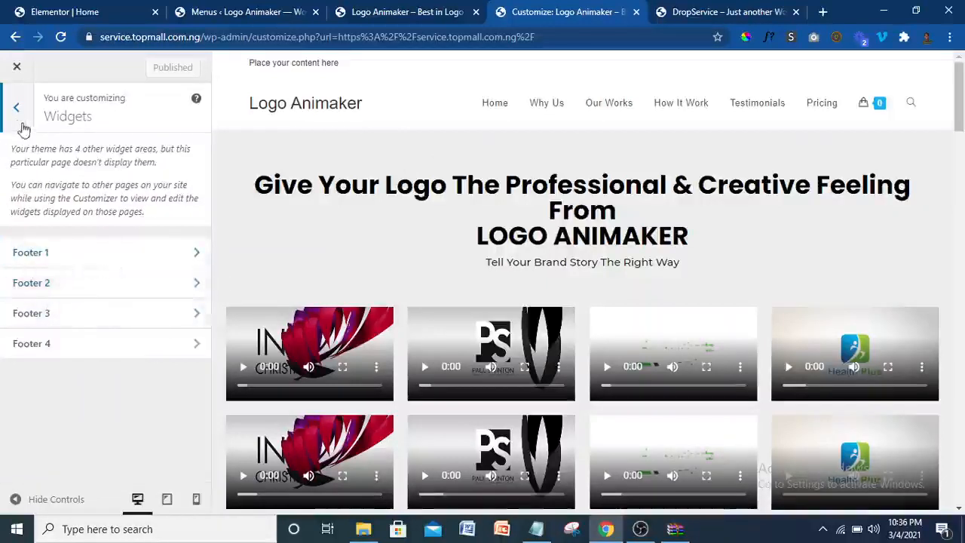
pyautogui.click(754, 9)
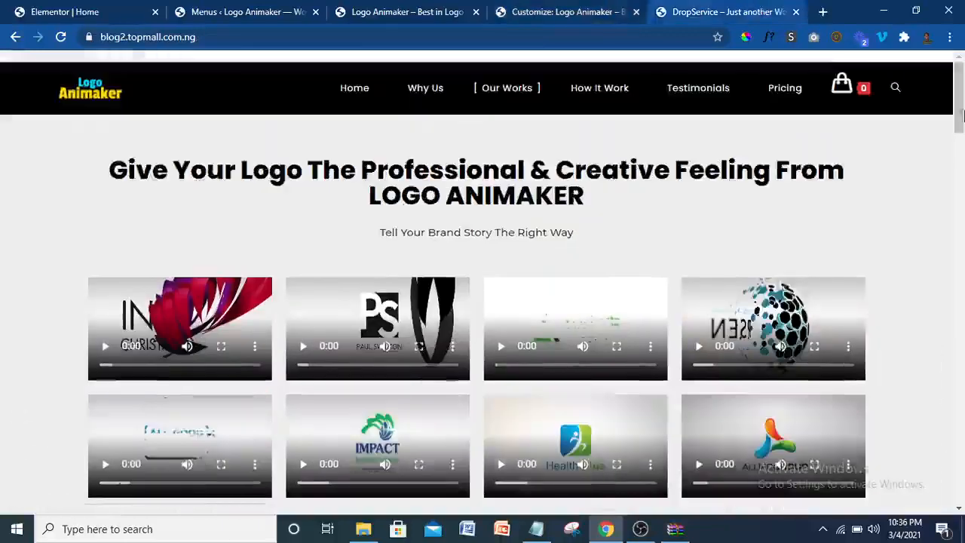
pyautogui.moveTo(962, 95); pyautogui.dragTo(960, 487)
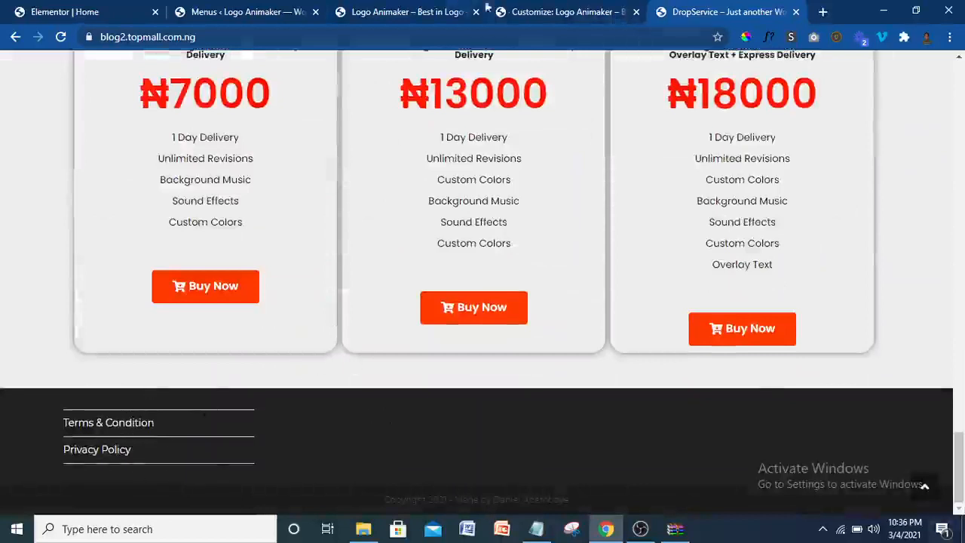
# - Return to the Logo Animaker customizer and review the Homepage Settings for the static homepage and posts page
pyautogui.click(564, 9)
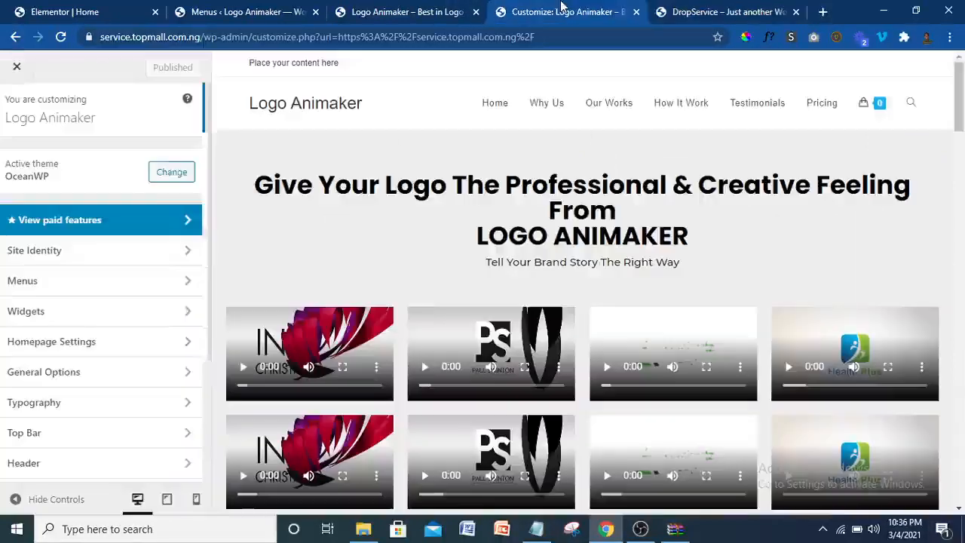
pyautogui.click(71, 345)
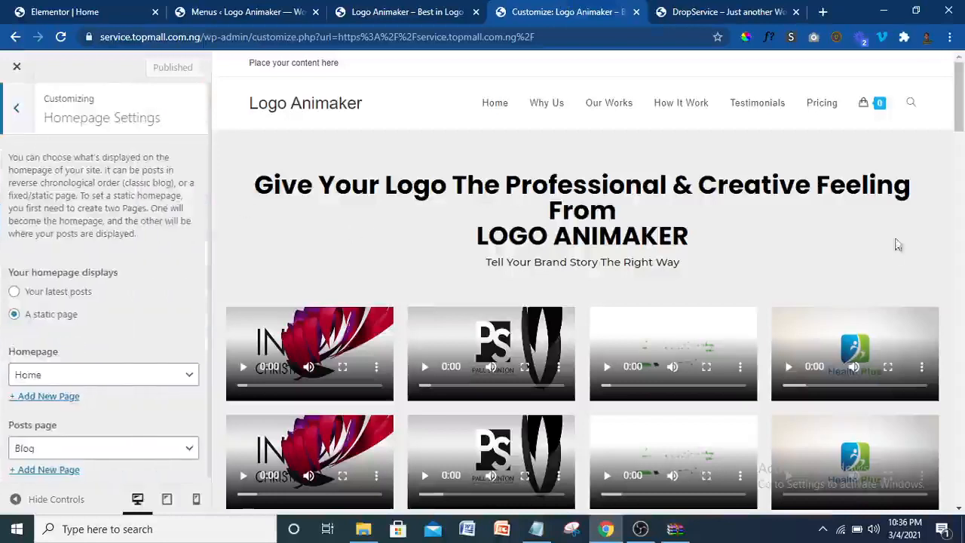
pyautogui.moveTo(962, 85); pyautogui.dragTo(962, 85)
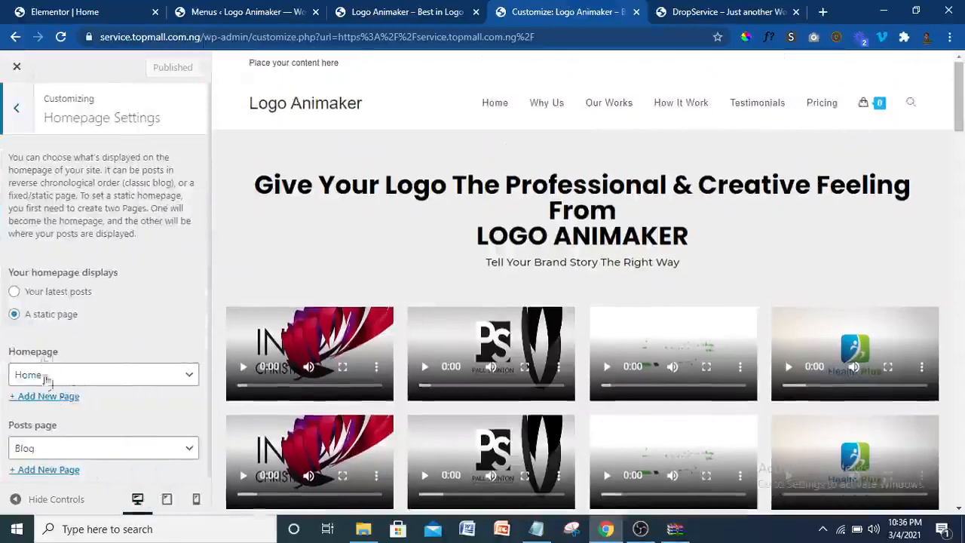
pyautogui.click(16, 121)
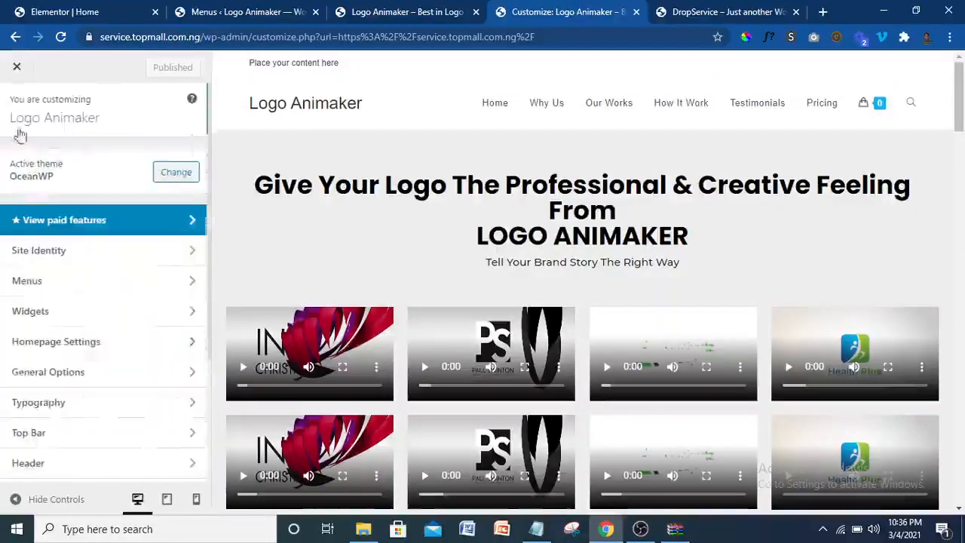
# - In General Styling, set the Primary Color to the red preset after checking the DropService reference site, and try to publish the change
pyautogui.click(139, 375)
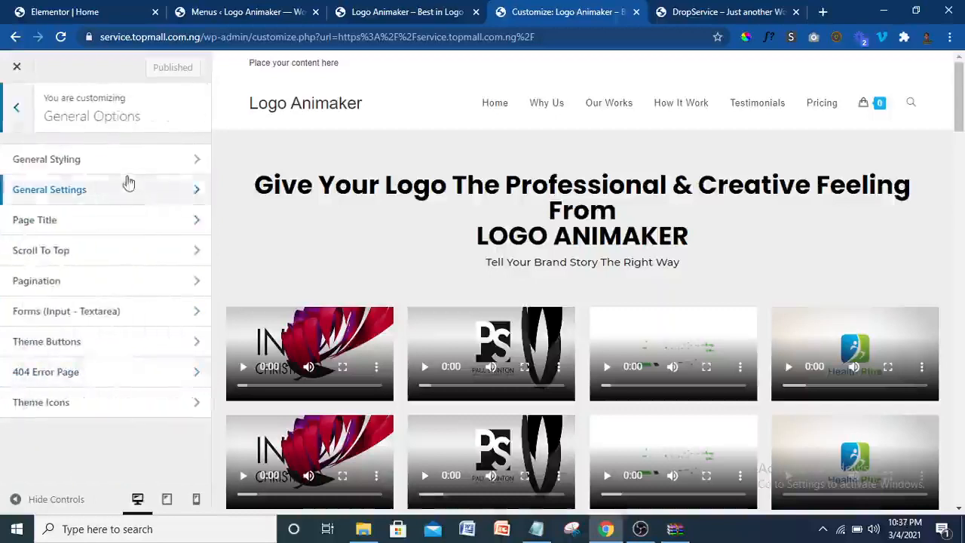
pyautogui.click(151, 167)
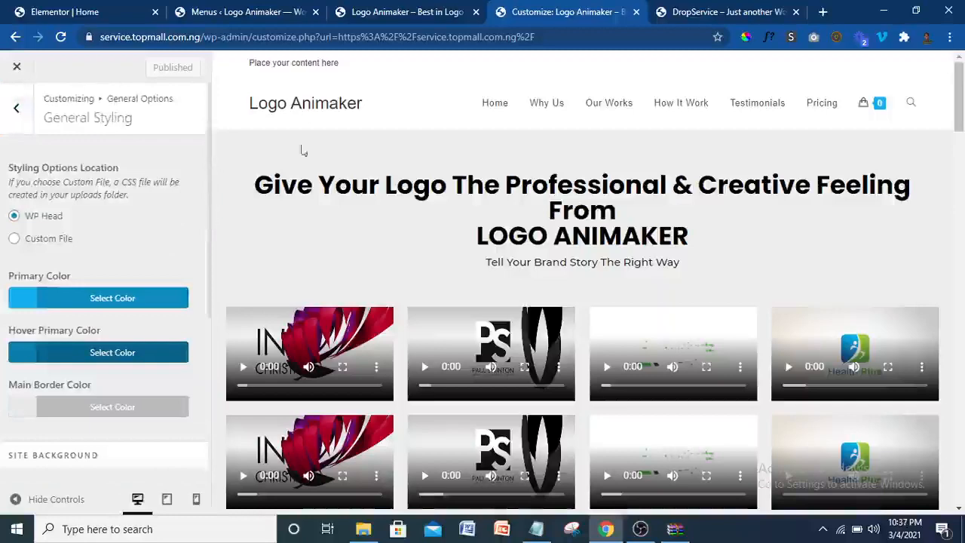
pyautogui.click(720, 11)
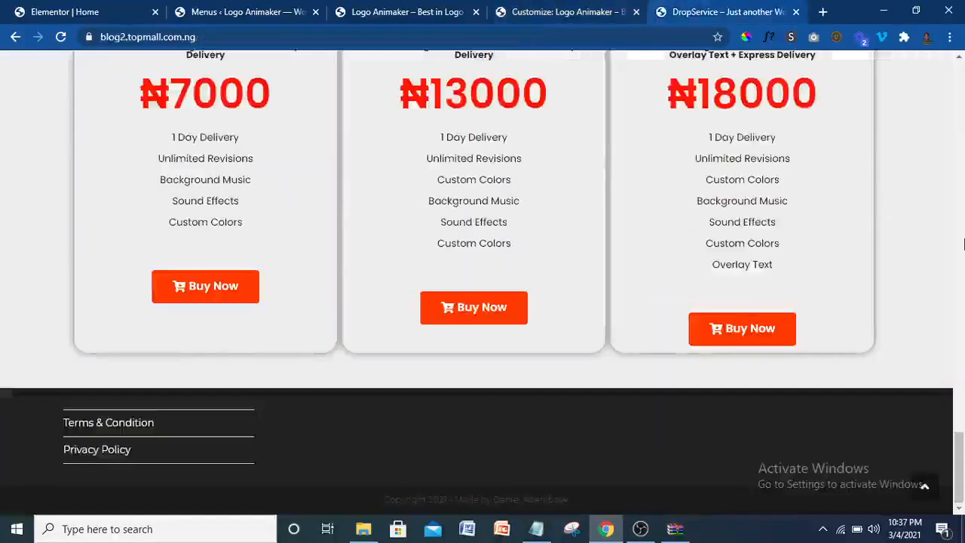
pyautogui.moveTo(964, 244); pyautogui.dragTo(964, 64)
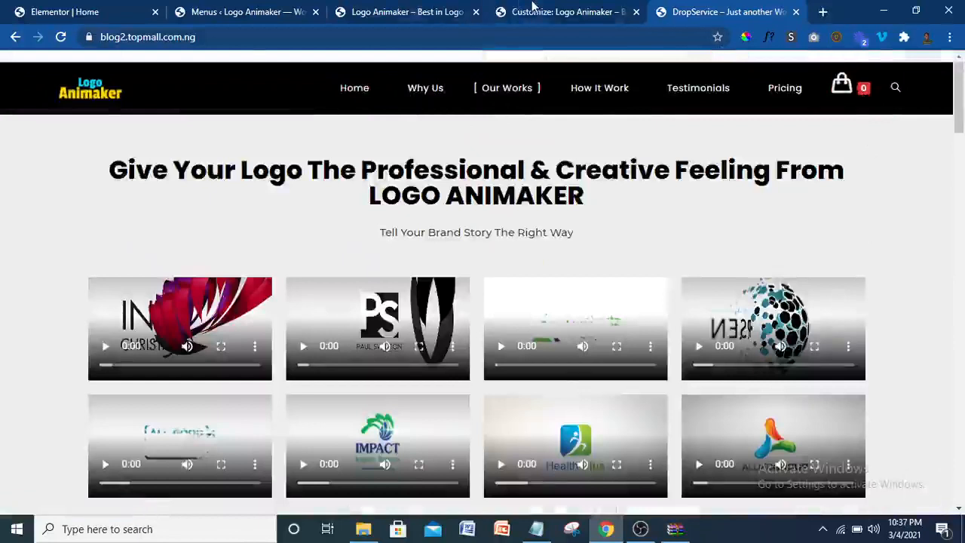
pyautogui.click(532, 9)
pyautogui.click(135, 223)
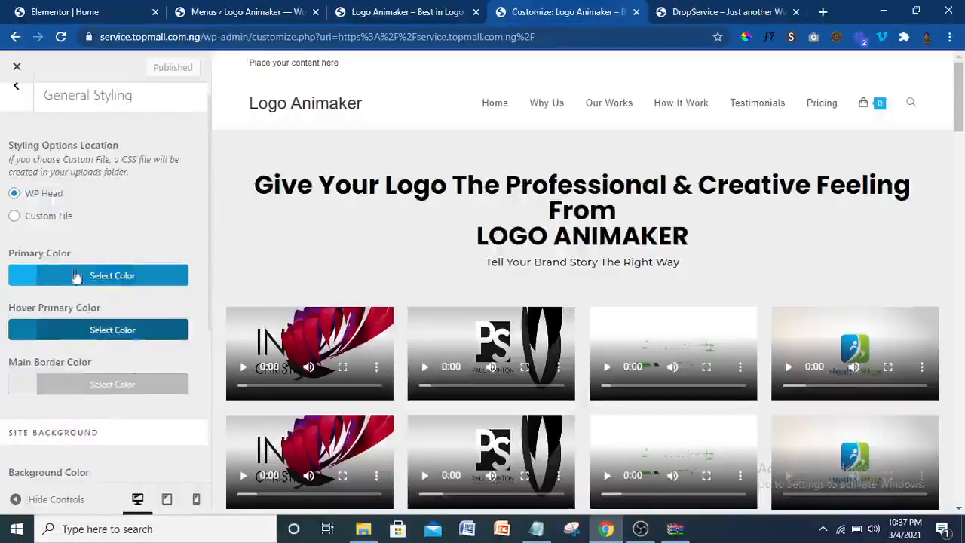
pyautogui.click(51, 284)
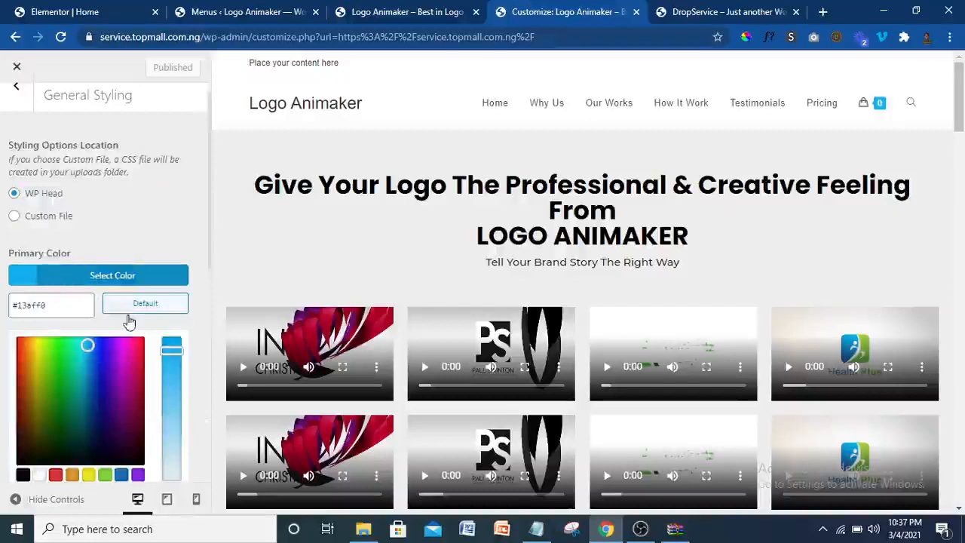
pyautogui.click(56, 474)
pyautogui.click(159, 202)
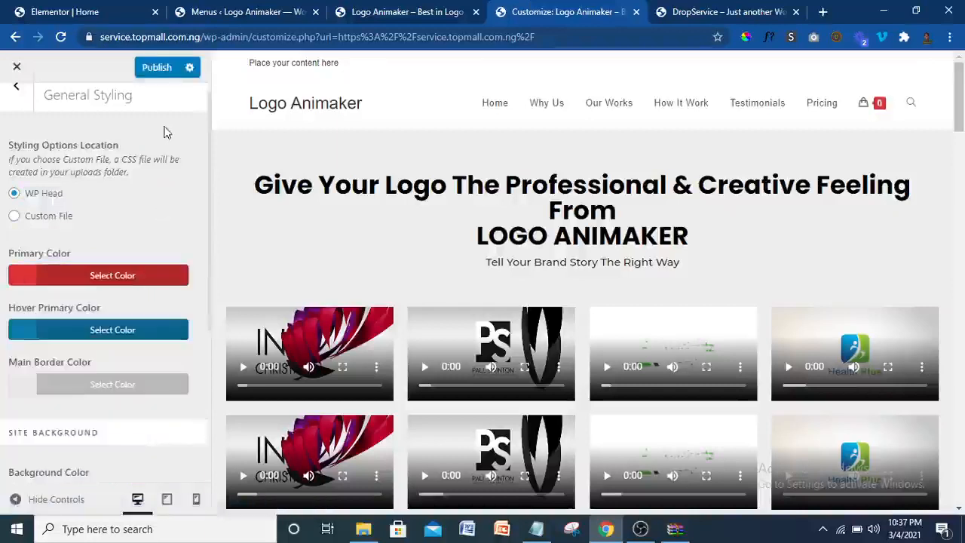
pyautogui.click(158, 67)
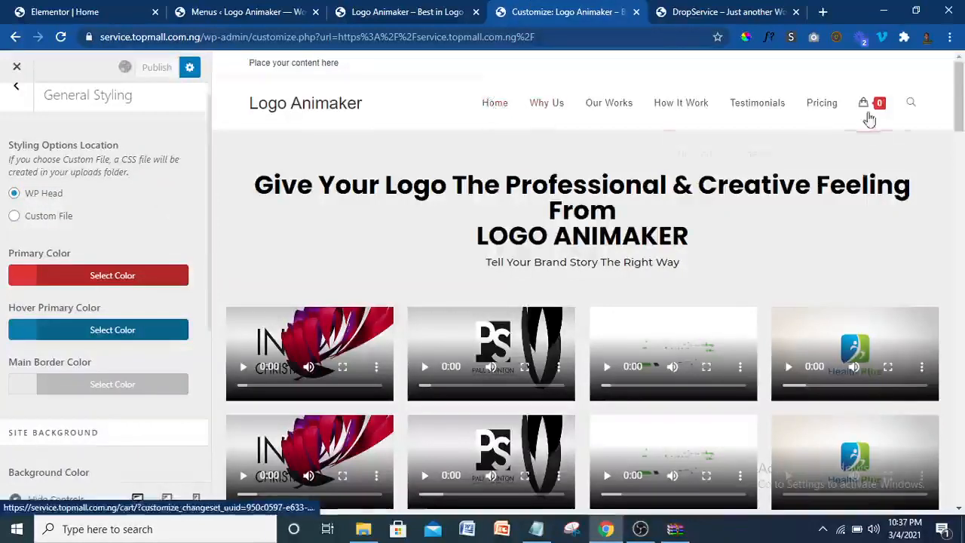
# - Review the General Settings and Page Title options under General Options, including the available heading tags
pyautogui.click(16, 89)
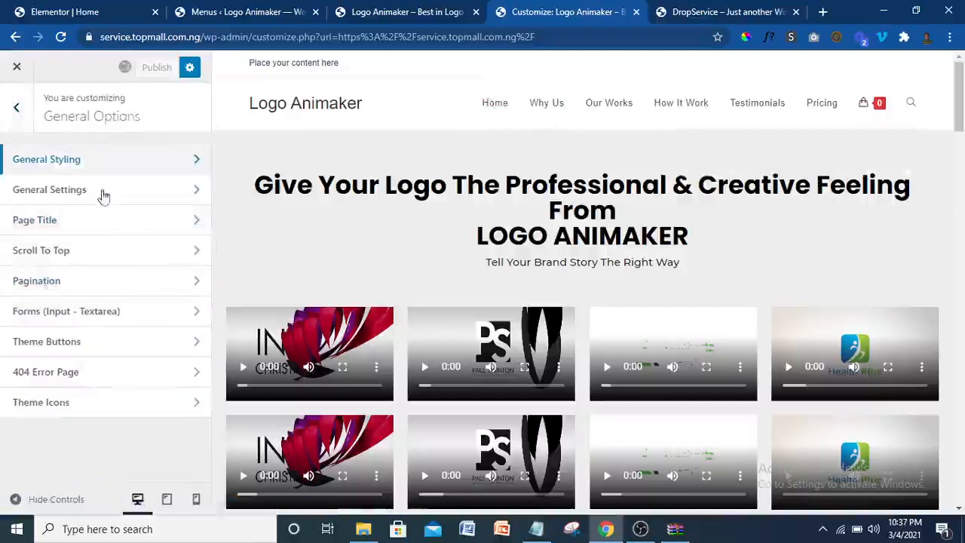
pyautogui.click(160, 194)
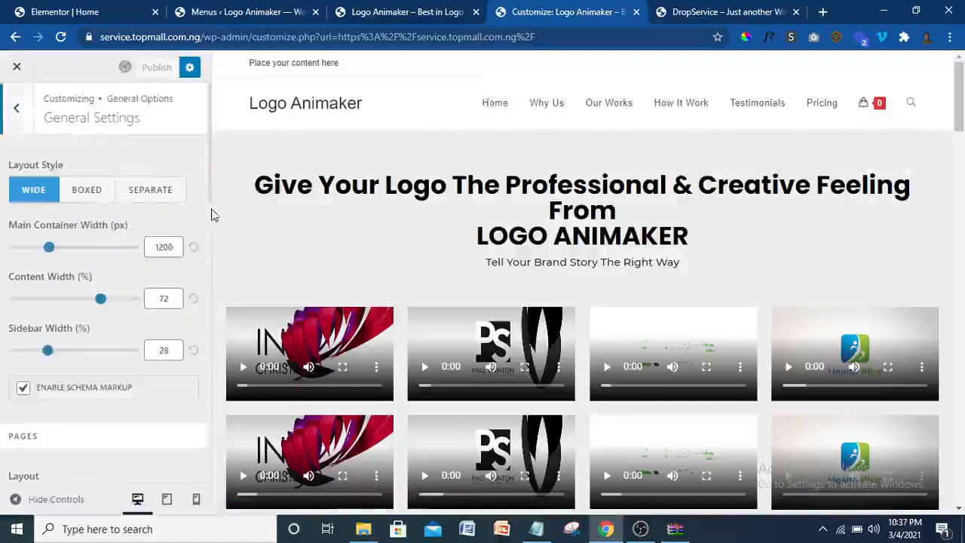
pyautogui.click(17, 117)
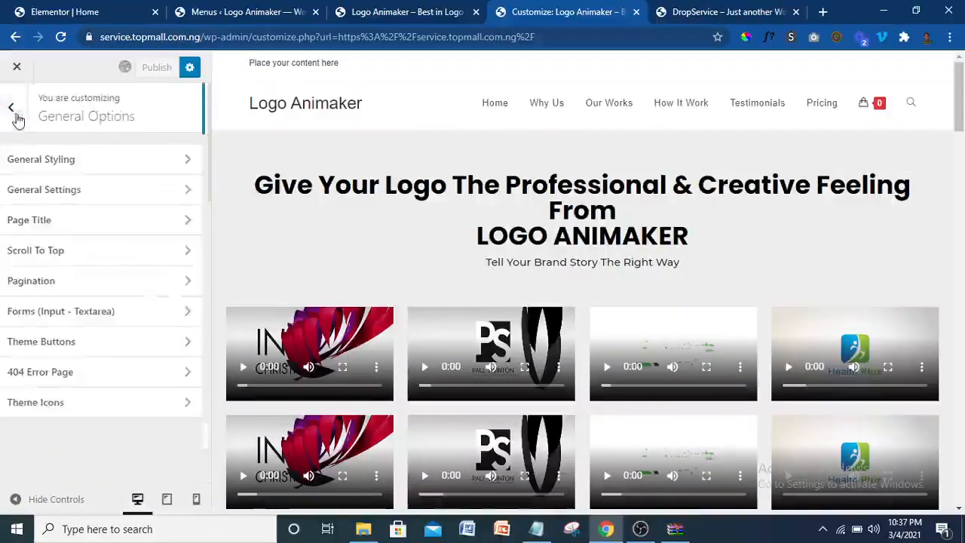
pyautogui.click(106, 260)
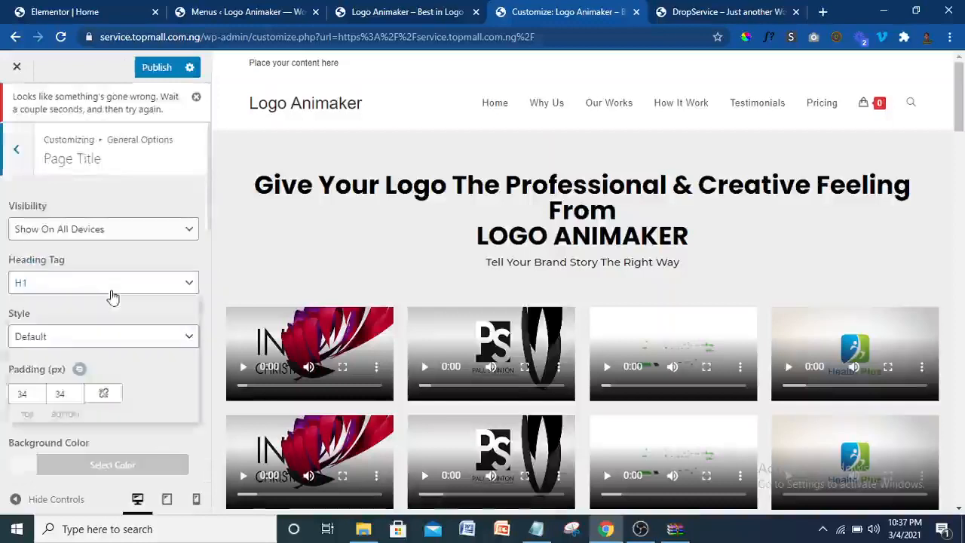
pyautogui.click(112, 291)
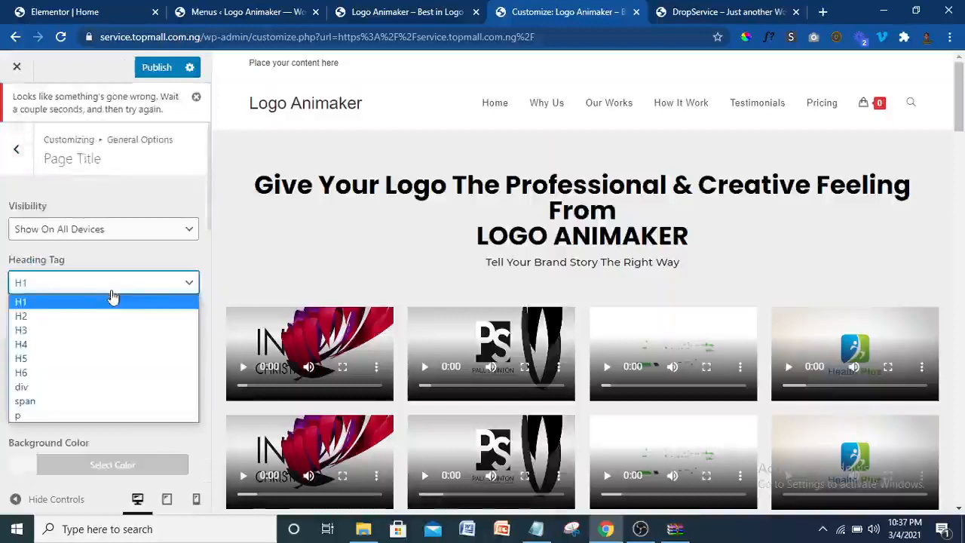
pyautogui.click(155, 188)
pyautogui.click(16, 149)
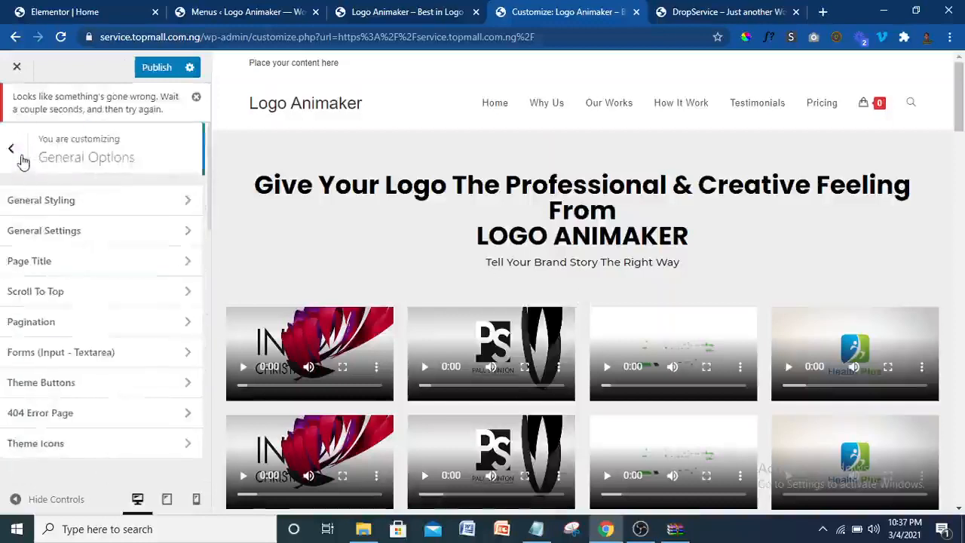
# - Look at the Scroll To Top settings and try the scroll-up button on the DropService reference site
pyautogui.click(159, 294)
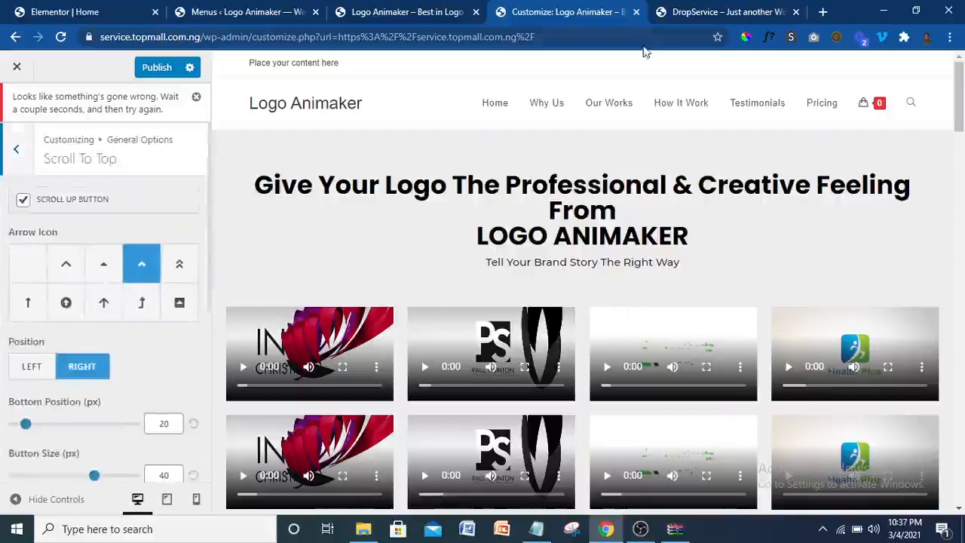
pyautogui.click(675, 11)
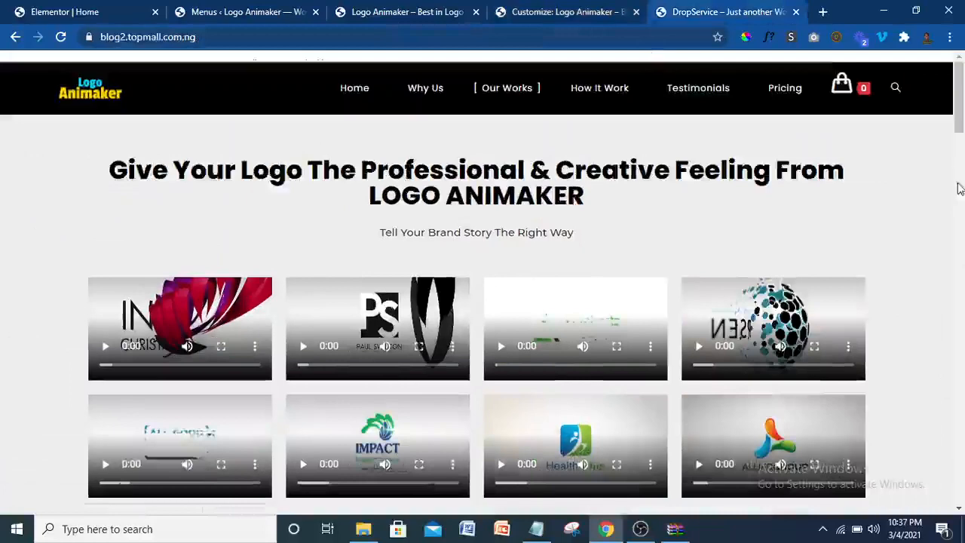
pyautogui.moveTo(961, 121); pyautogui.dragTo(958, 298)
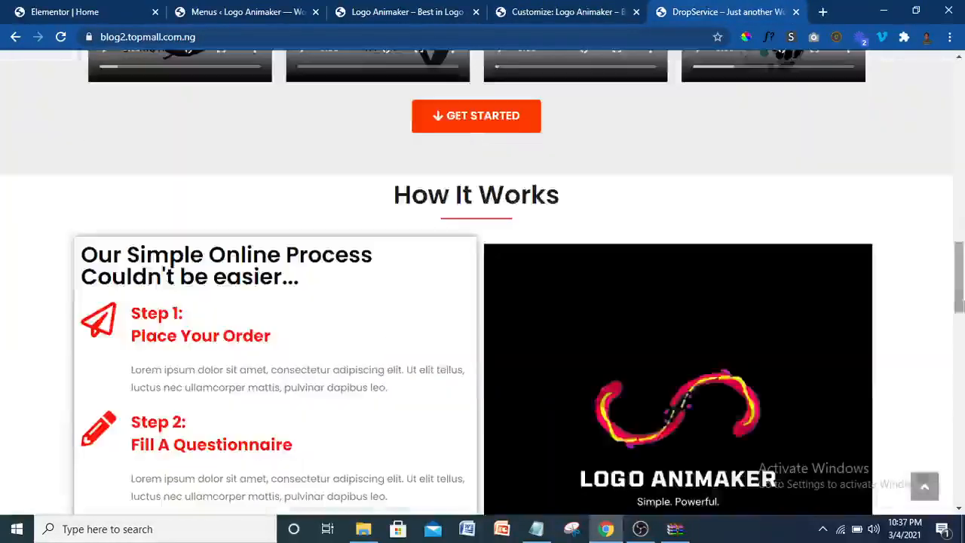
pyautogui.click(925, 487)
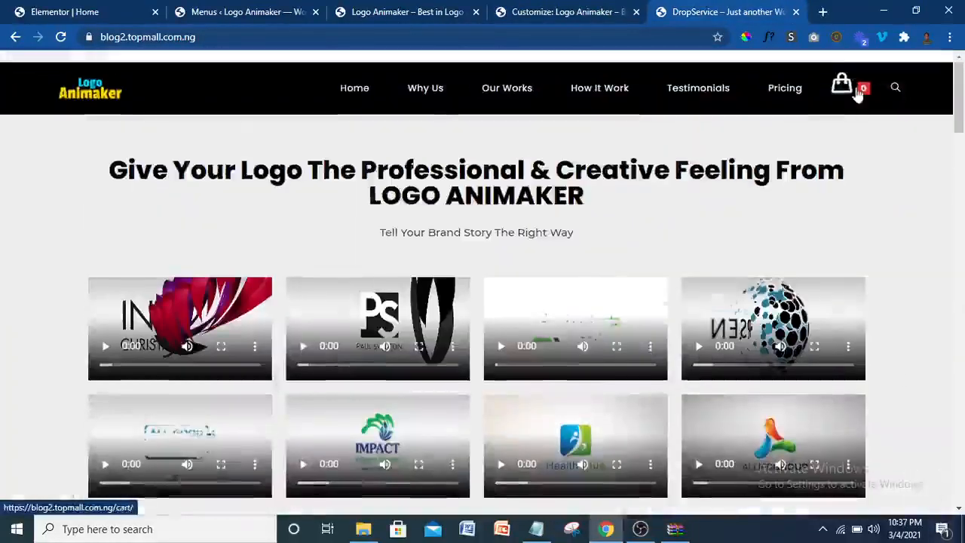
pyautogui.click(553, 11)
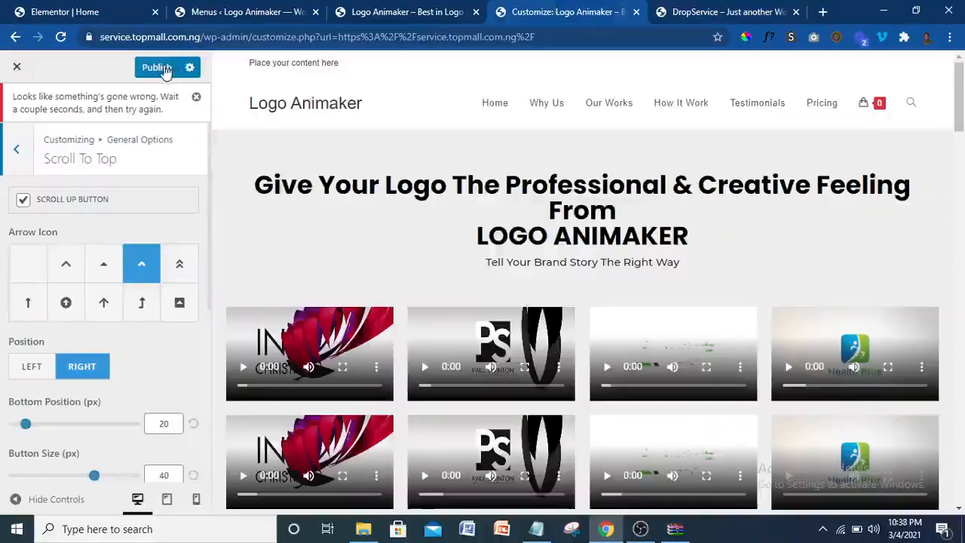
# - Leave the Scroll To Top settings, try again to publish the customizer changes, and dismiss the error notice
pyautogui.click(179, 68)
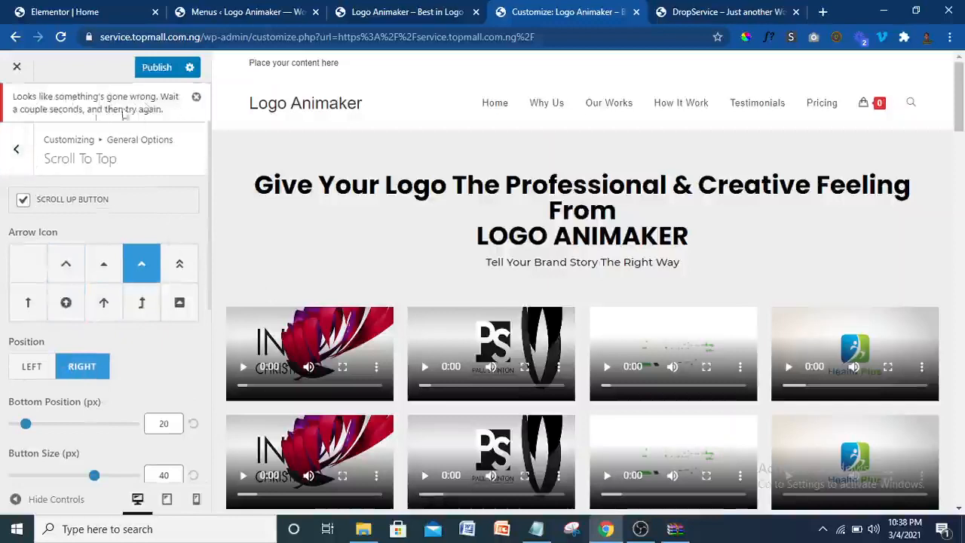
pyautogui.click(16, 149)
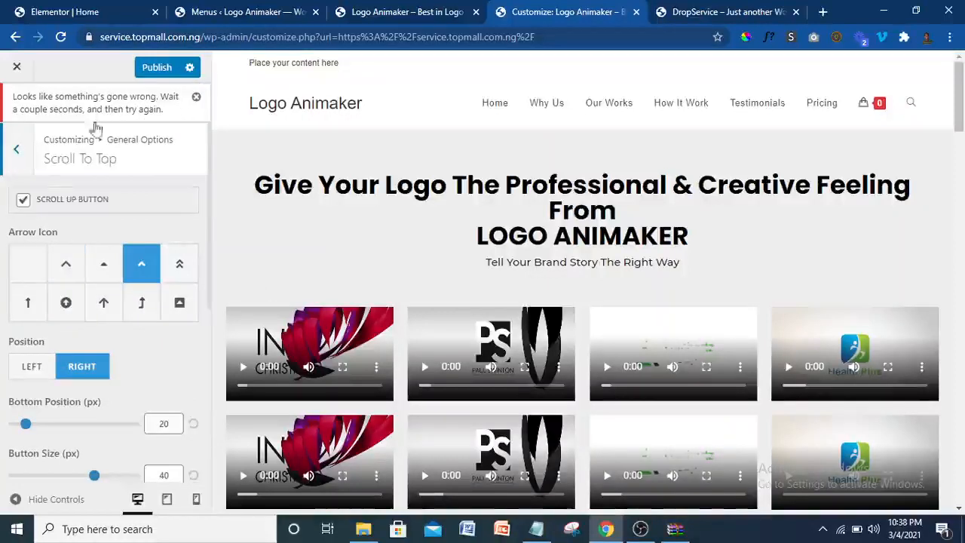
pyautogui.click(158, 68)
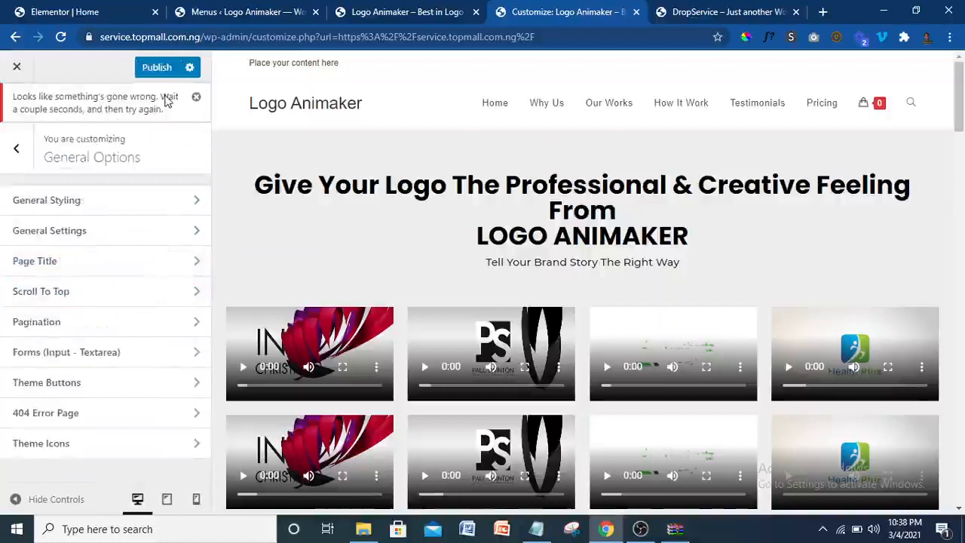
pyautogui.click(196, 97)
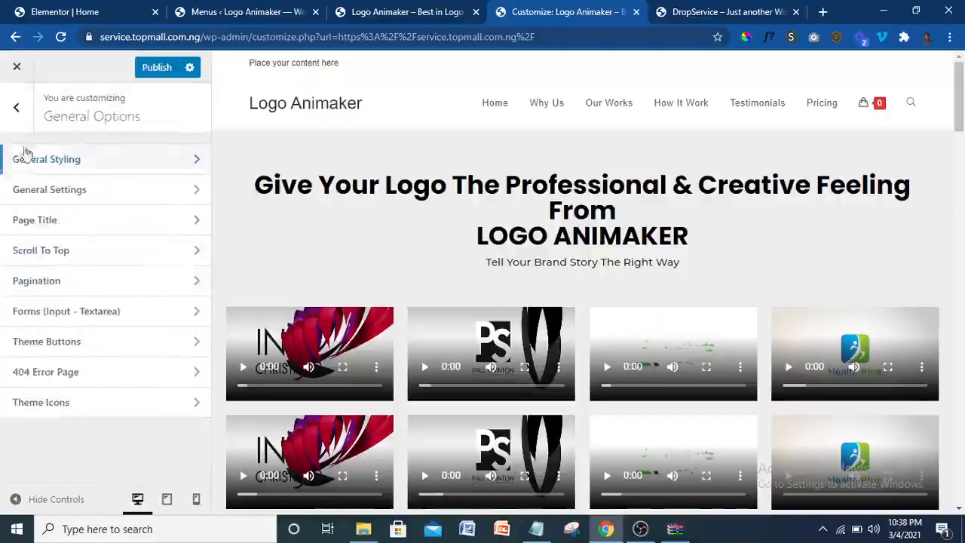
# - Leave General Options and review the Typography sections, including the General font settings, against the page preview
pyautogui.click(16, 113)
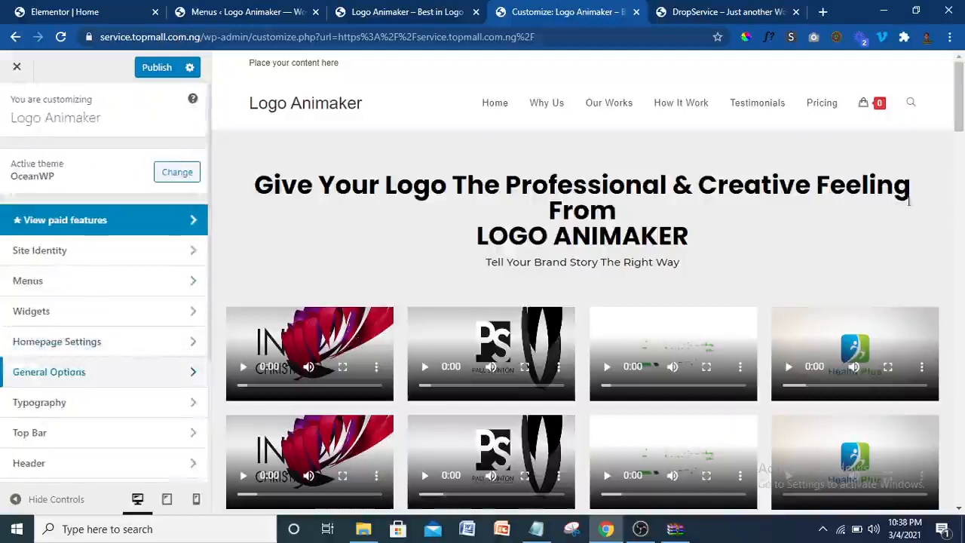
pyautogui.scroll(-3, 690, 143)
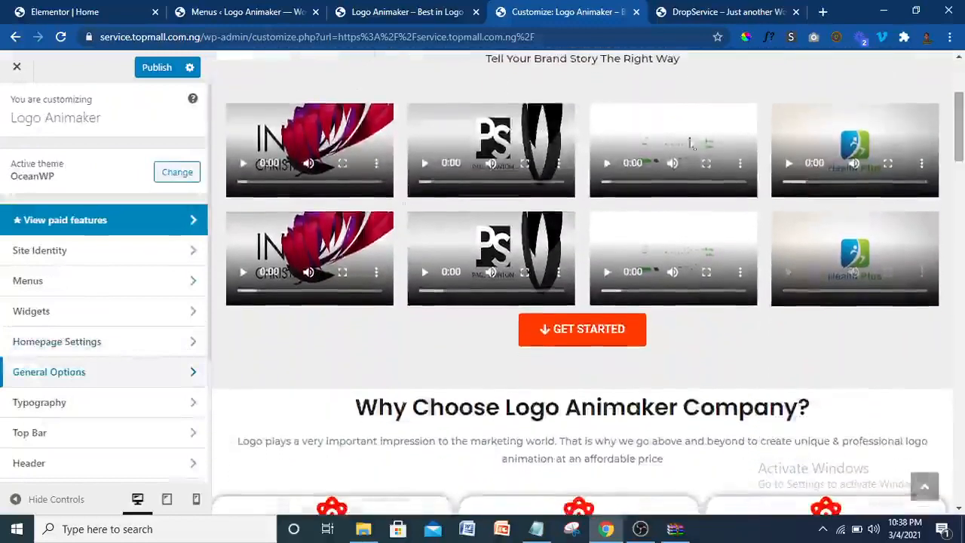
pyautogui.click(156, 404)
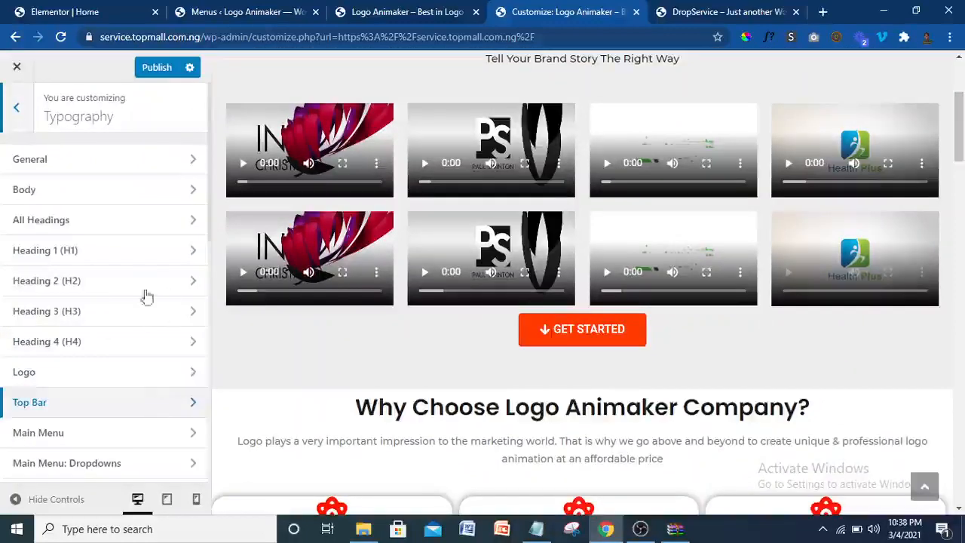
pyautogui.click(114, 163)
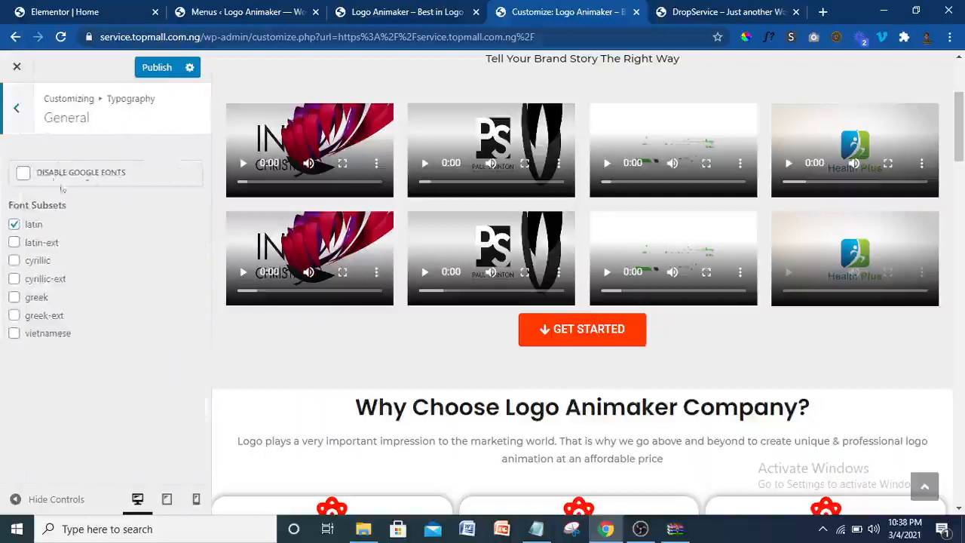
pyautogui.click(25, 122)
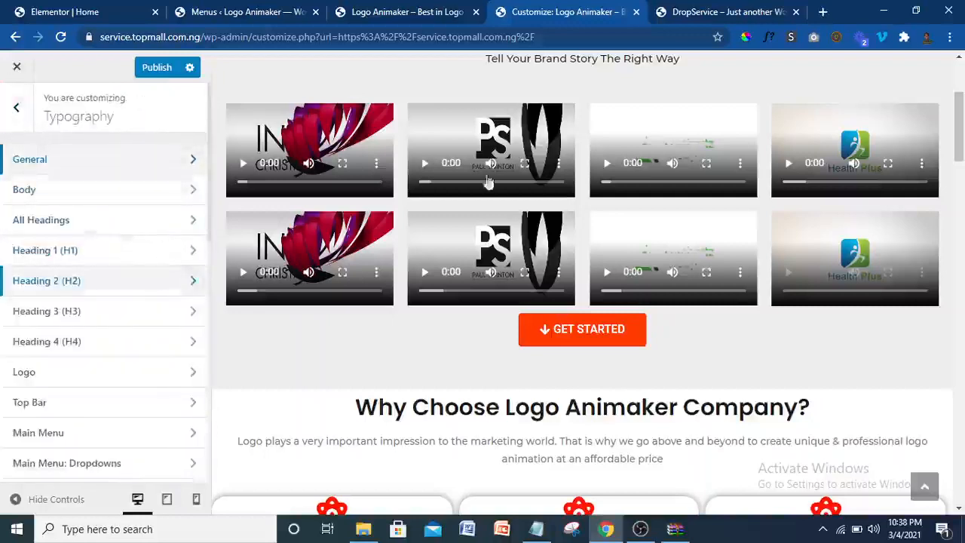
pyautogui.moveTo(959, 140); pyautogui.dragTo(959, 106)
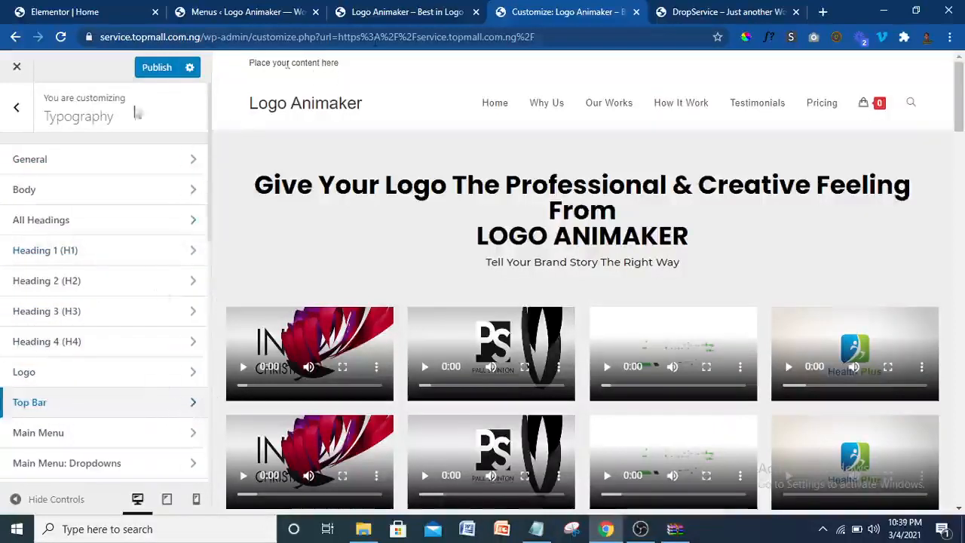
# - Disable the top bar in the Top Bar's General settings and try to publish the change
pyautogui.click(16, 107)
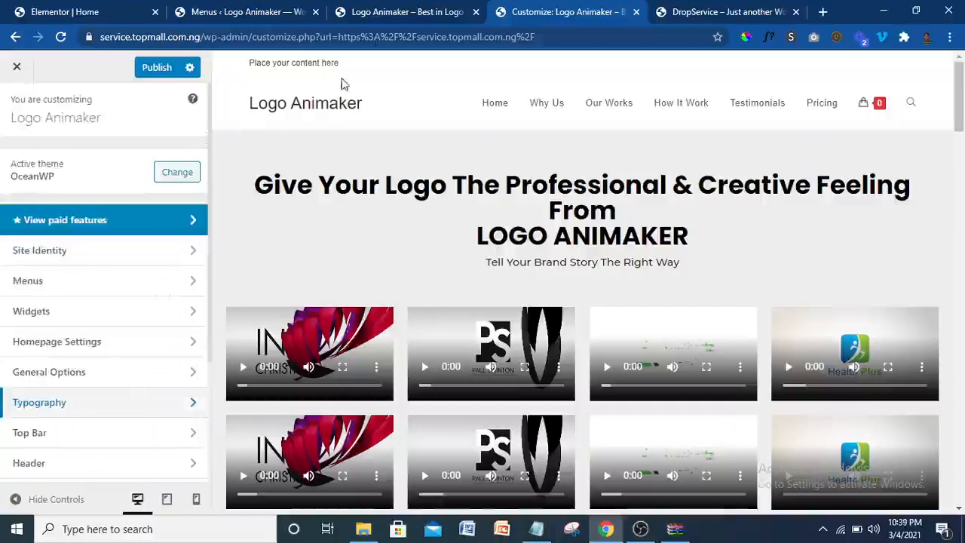
pyautogui.click(187, 446)
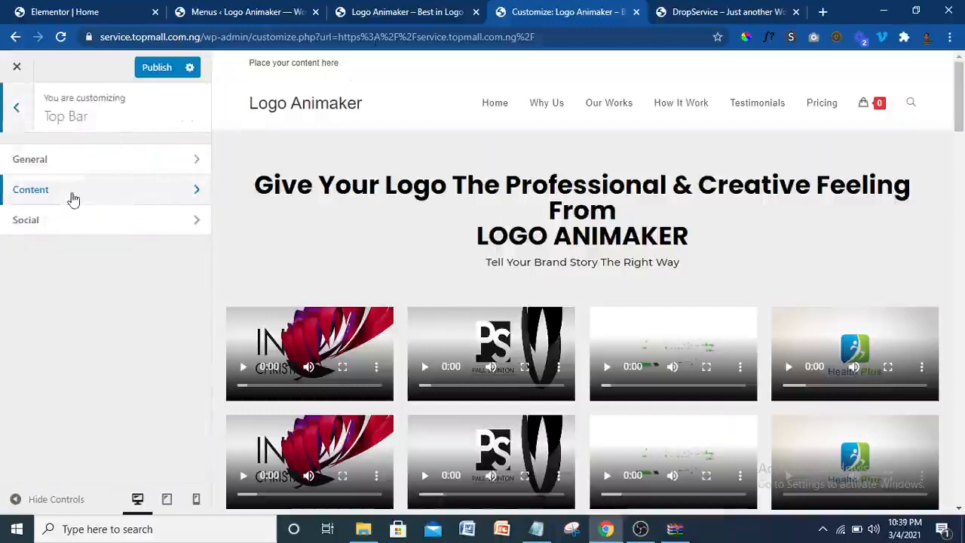
pyautogui.click(69, 162)
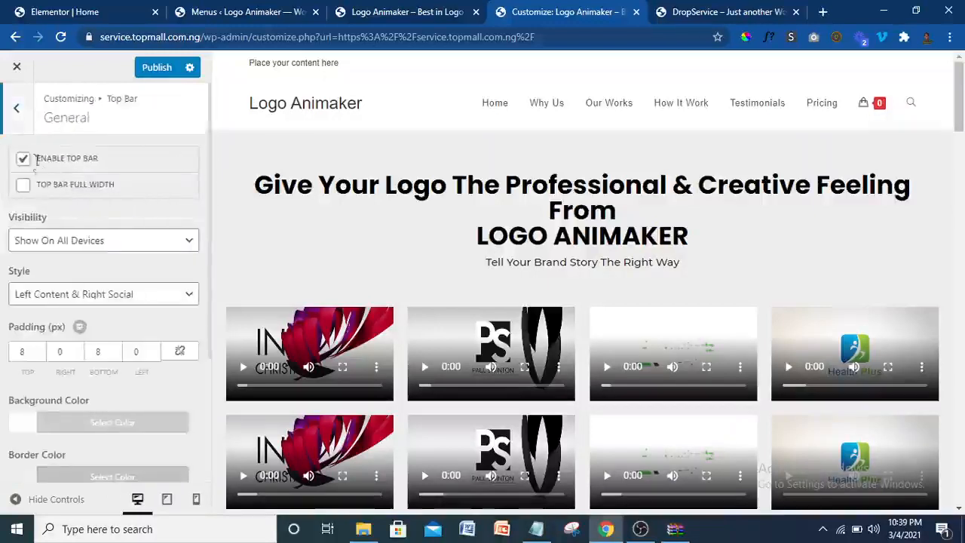
pyautogui.click(23, 158)
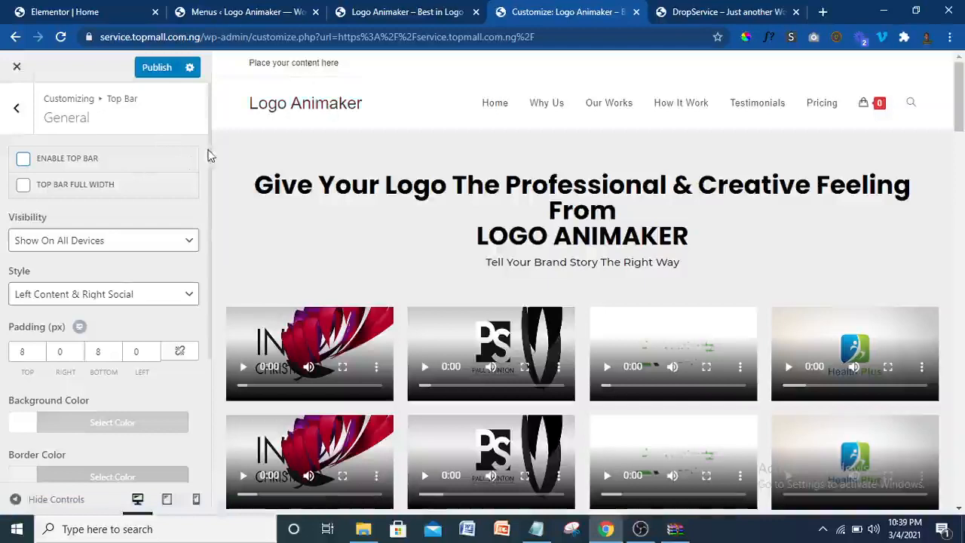
pyautogui.scroll(-2, 208, 224)
pyautogui.scroll(2, 209, 146)
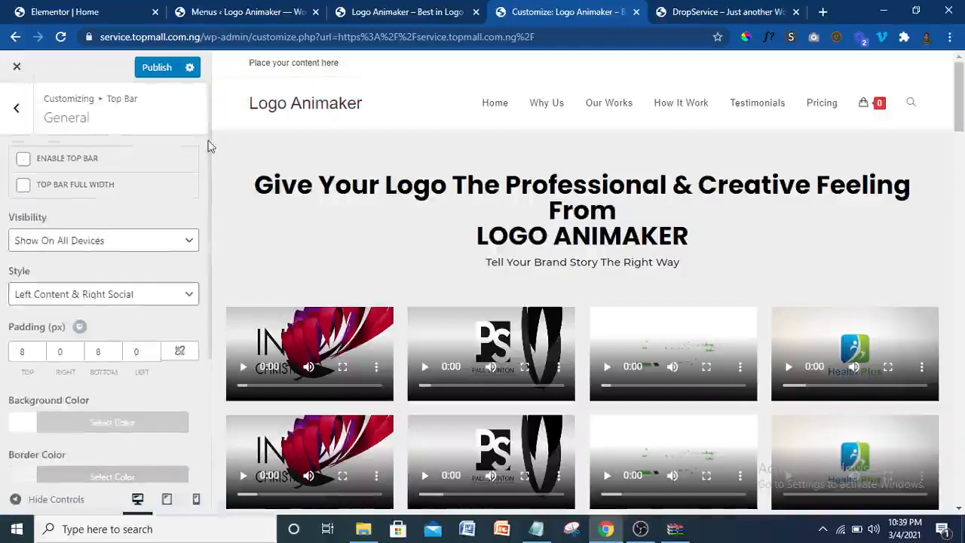
pyautogui.click(156, 67)
pyautogui.click(34, 121)
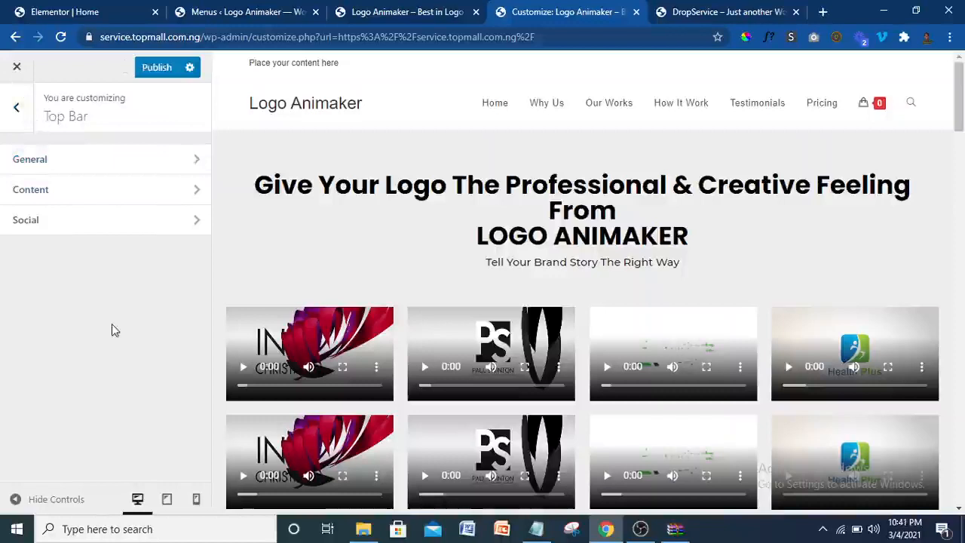
# - Review the Top Bar's Social settings, including the Social Alternative choices and profile link fields, leaving the Facebook field empty
pyautogui.click(140, 221)
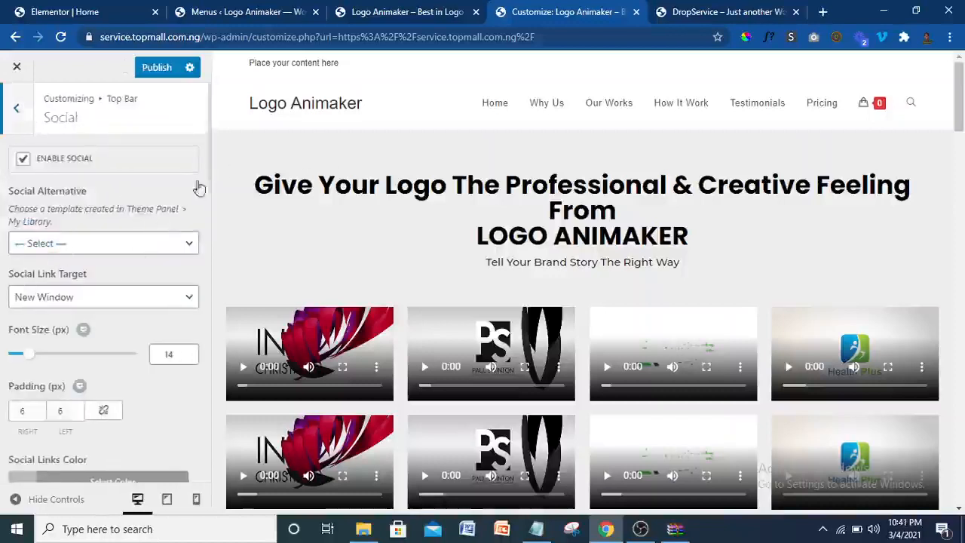
pyautogui.click(189, 244)
pyautogui.click(190, 244)
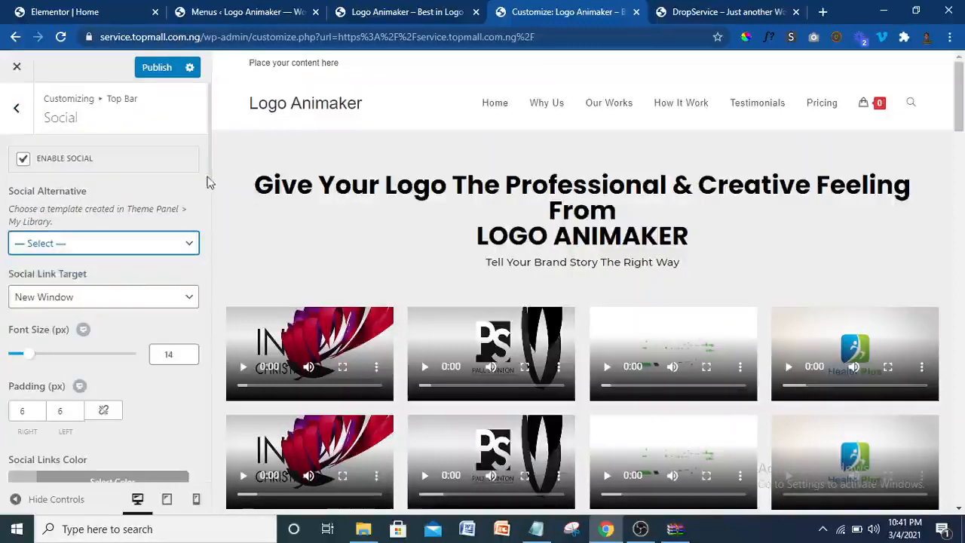
pyautogui.moveTo(210, 172); pyautogui.dragTo(209, 218)
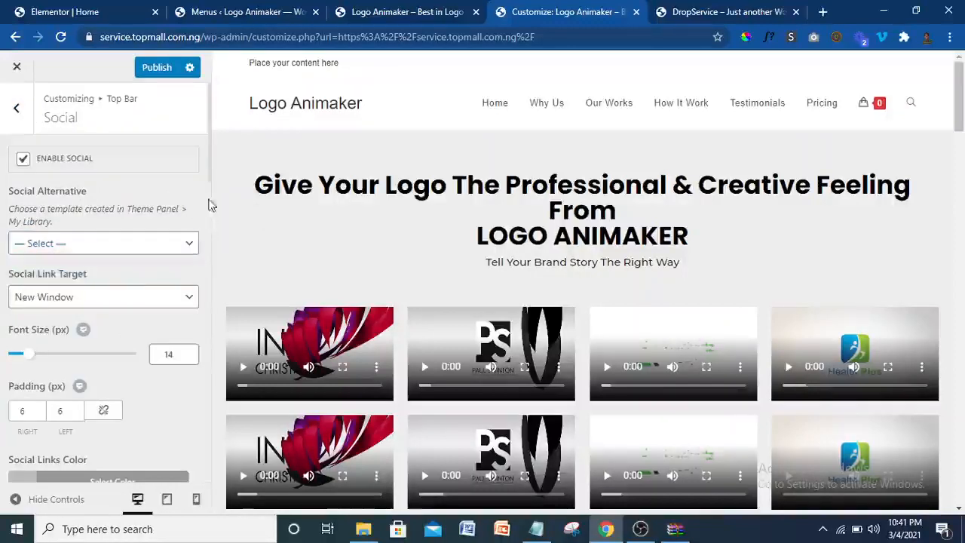
pyautogui.scroll(-5, 209, 189)
pyautogui.click(79, 249)
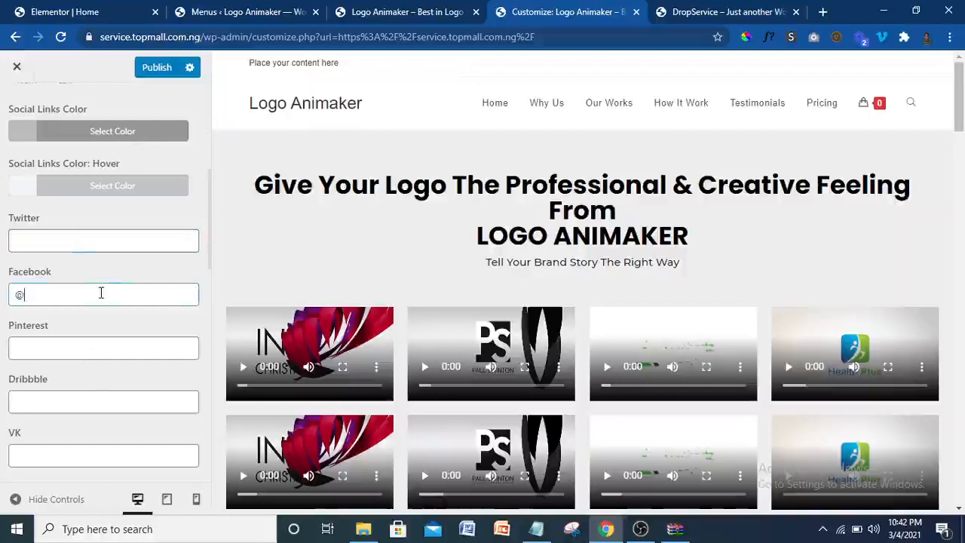
pyautogui.press('BackSpace')
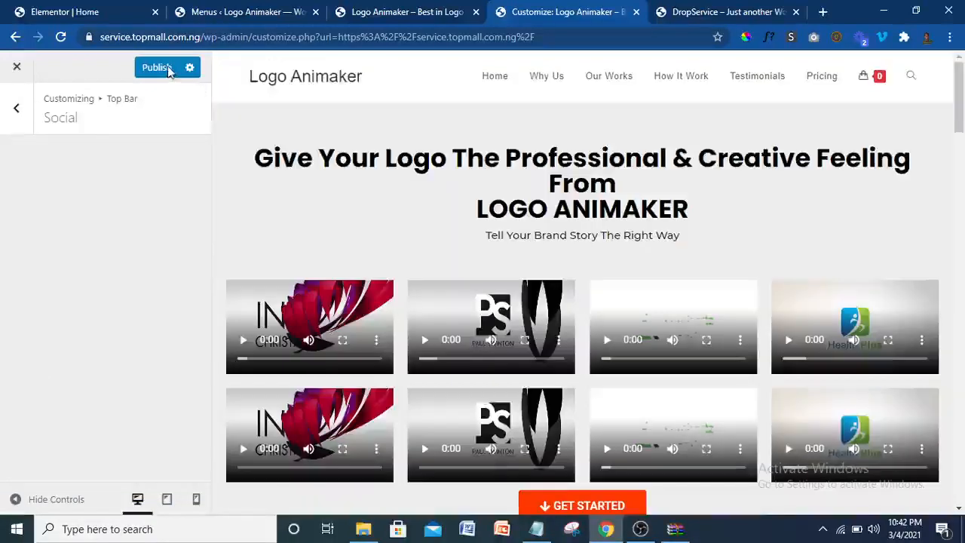
# - Publish the top bar change and return to the main list of customizer sections
pyautogui.click(169, 70)
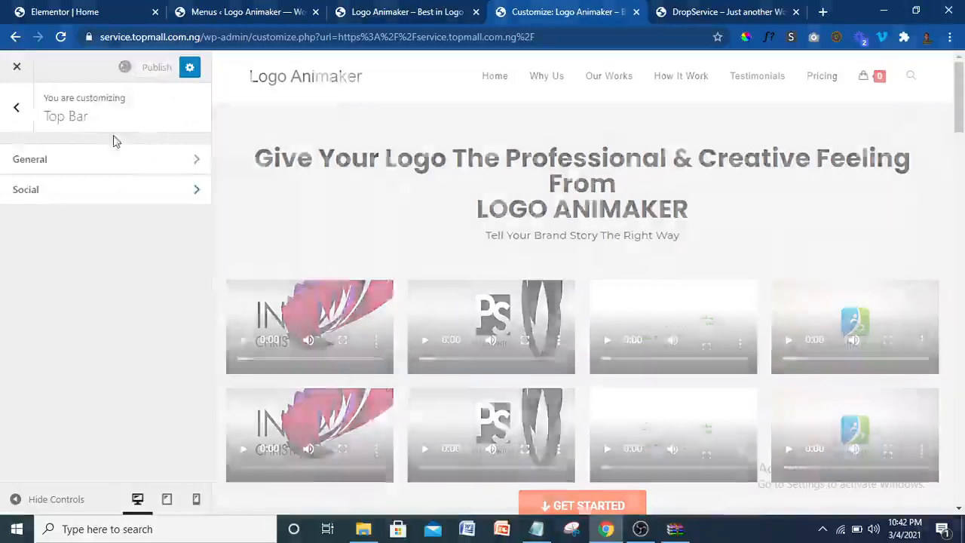
pyautogui.click(18, 117)
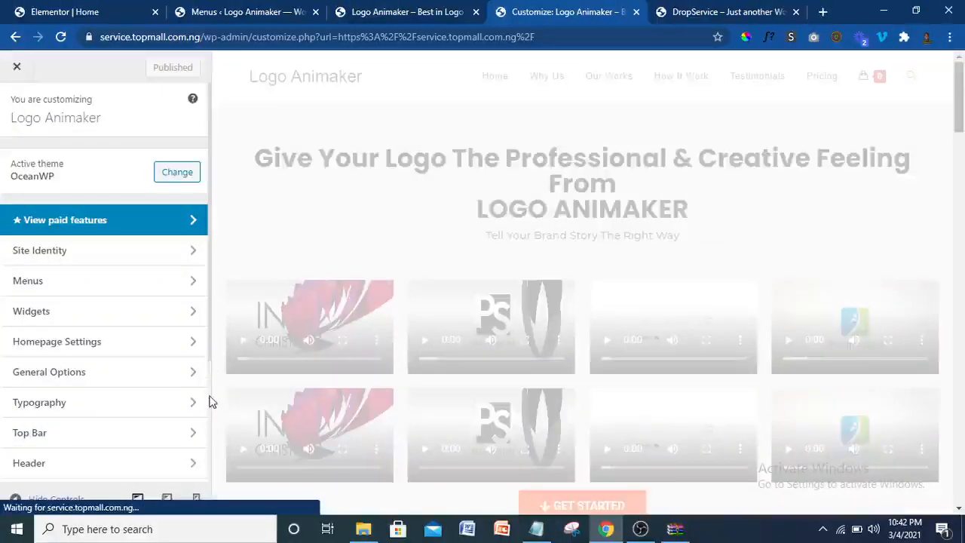
# - Examine the Header's General settings with the available header styles, and its Header Media options
pyautogui.scroll(-3, 209, 370)
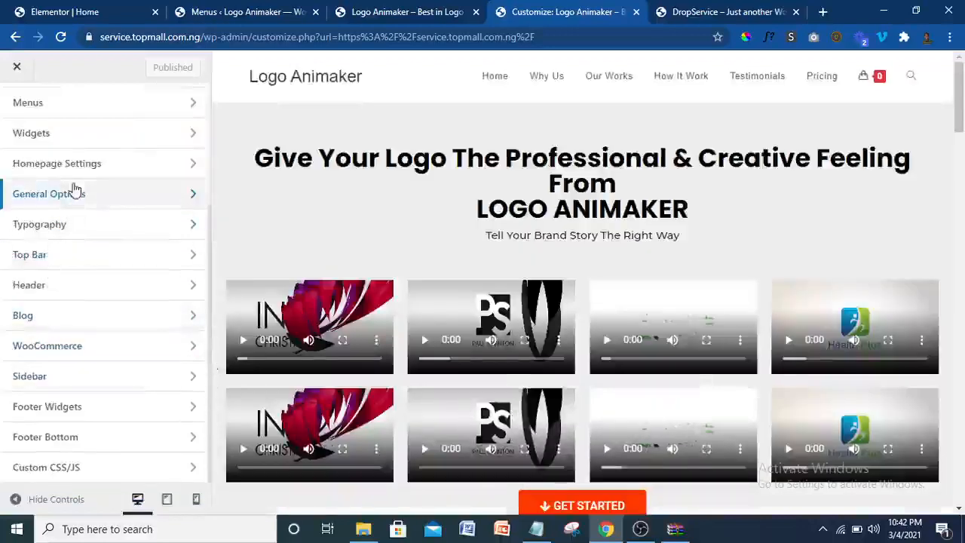
pyautogui.click(60, 286)
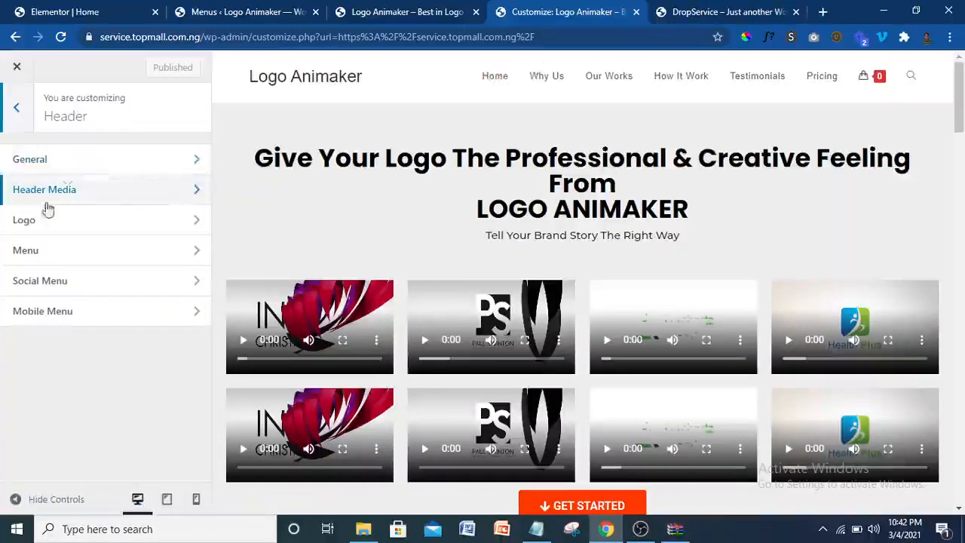
pyautogui.click(165, 172)
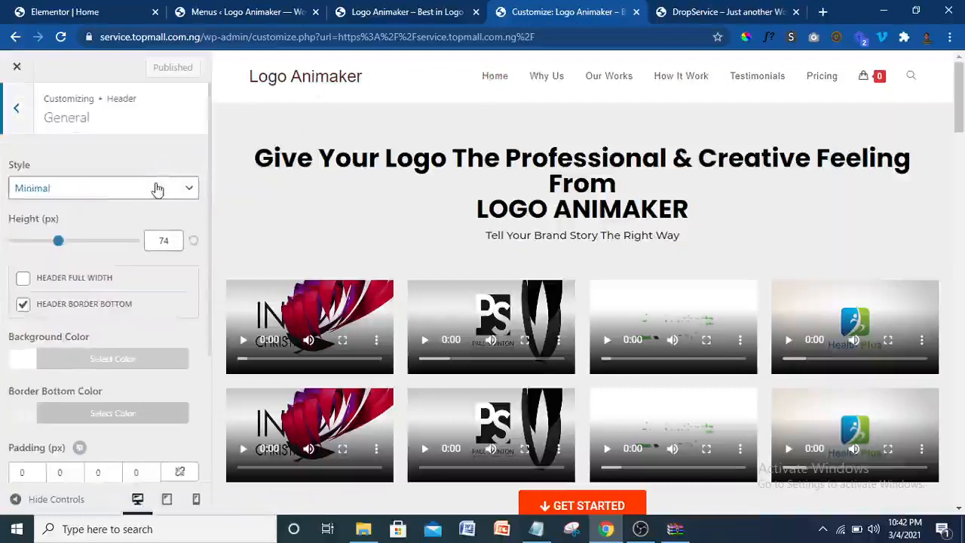
pyautogui.click(128, 191)
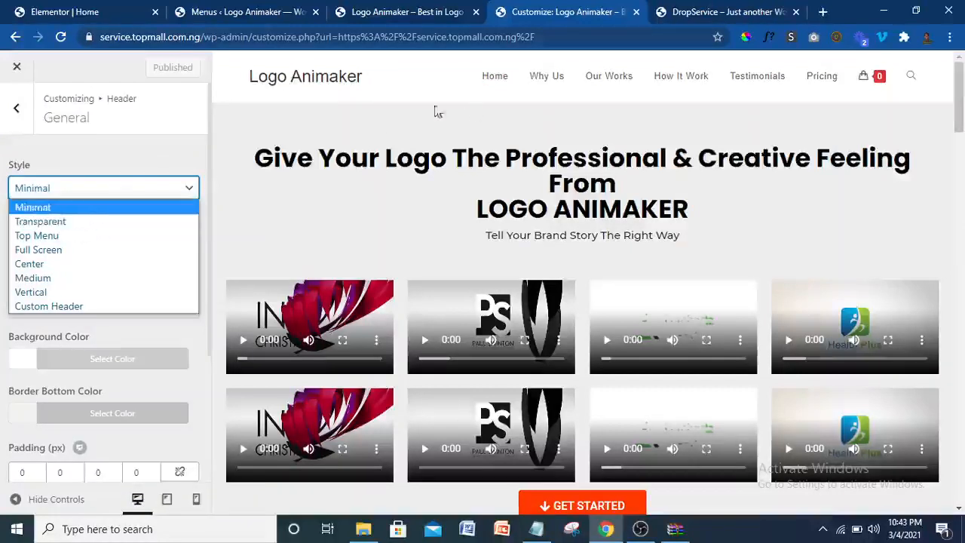
pyautogui.click(190, 160)
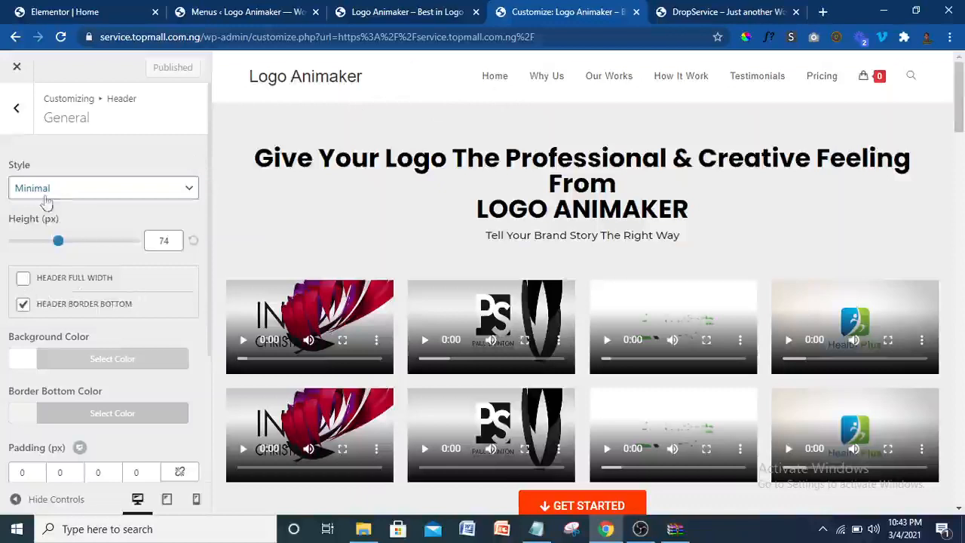
pyautogui.click(20, 124)
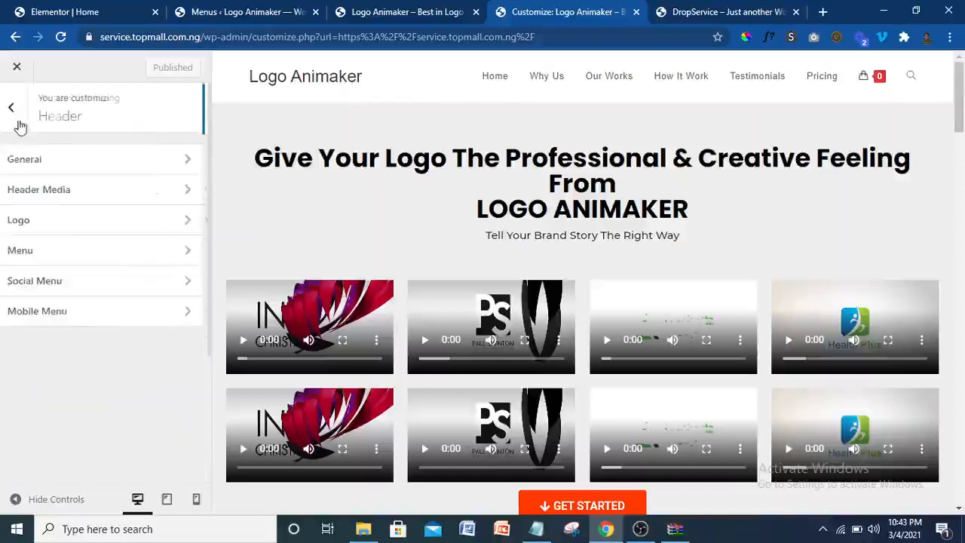
pyautogui.click(96, 197)
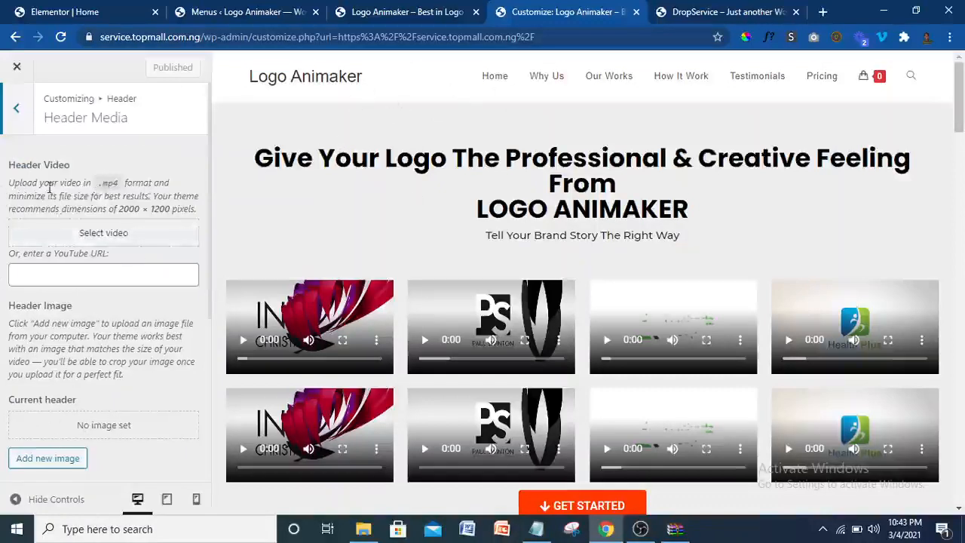
pyautogui.click(2, 120)
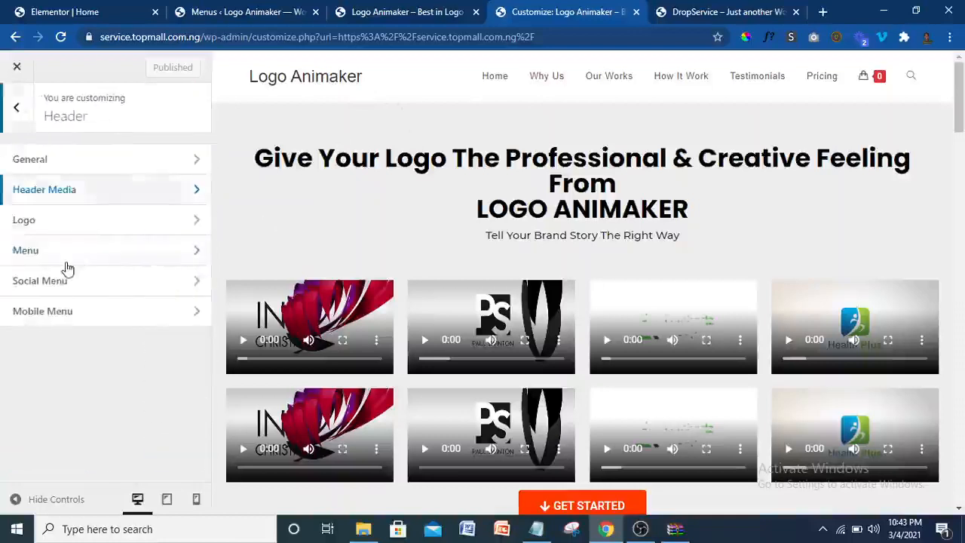
# - Set the header logo to LogoMakr-8Kxekv.png from the Media Library without cropping it
pyautogui.click(89, 233)
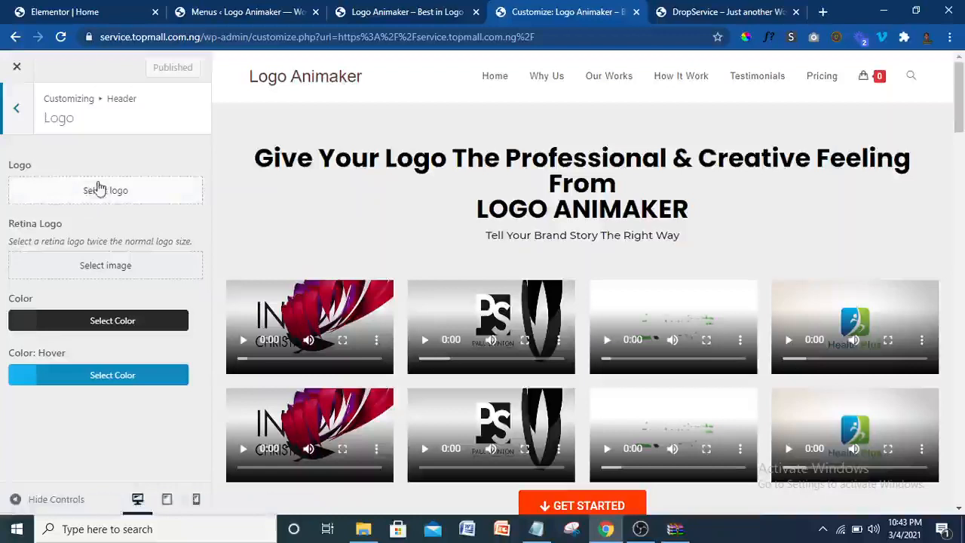
pyautogui.click(98, 193)
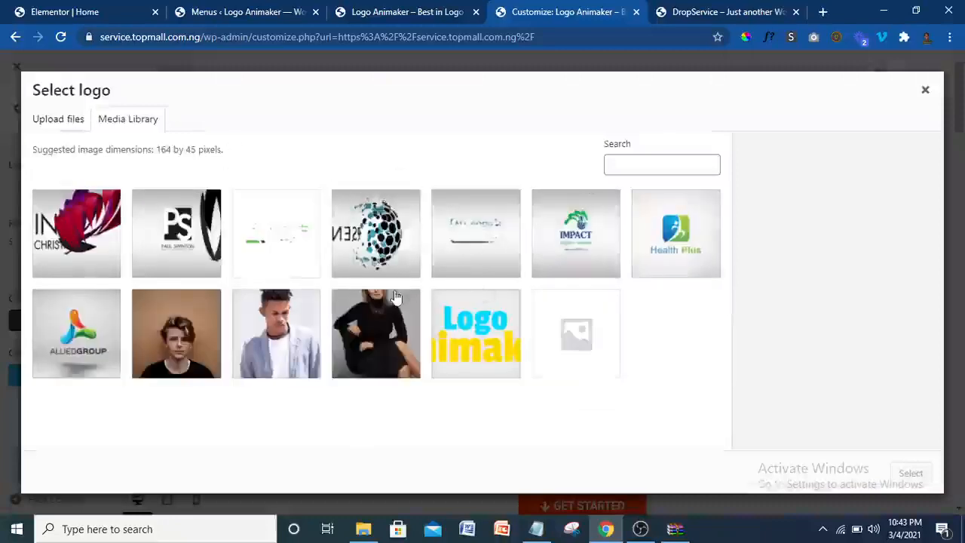
pyautogui.click(444, 332)
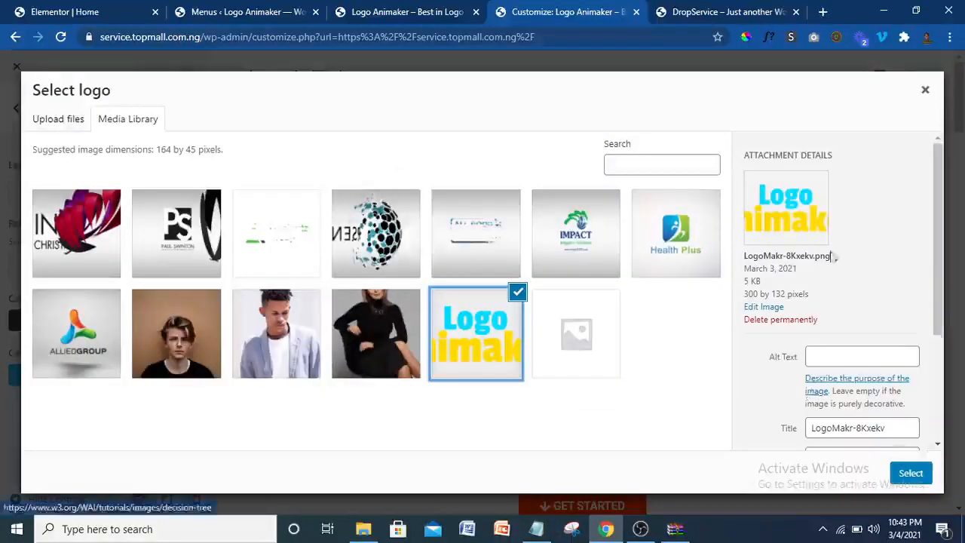
pyautogui.click(907, 475)
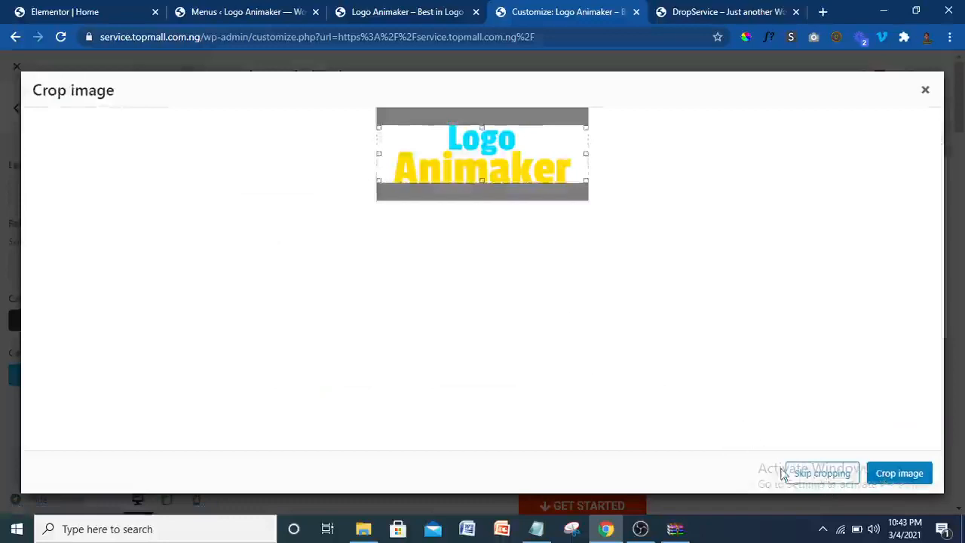
pyautogui.click(847, 475)
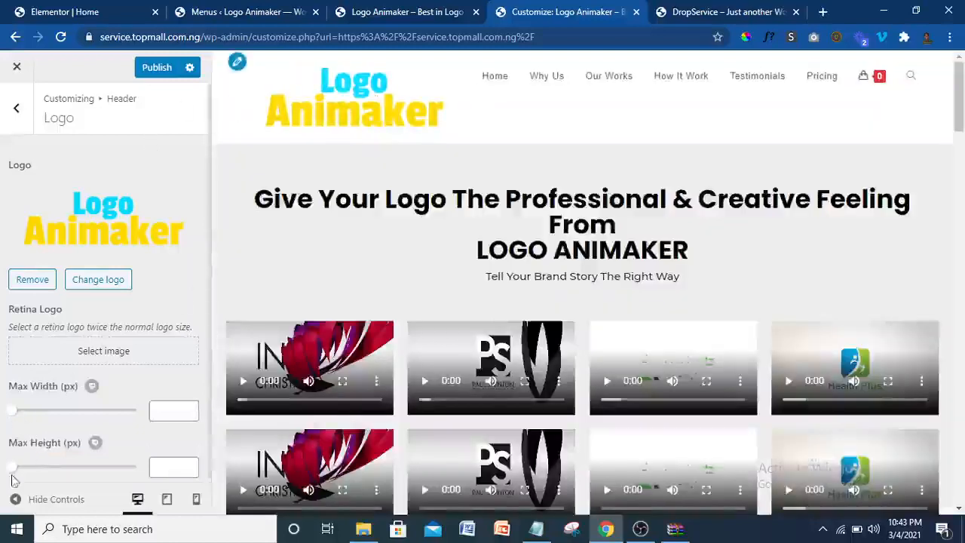
# - Set the header logo's Max Height to 50 px and Max Width to 221 px, and publish the changes
pyautogui.moveTo(12, 471)
pyautogui.mouseDown()
pyautogui.moveTo(37, 471)
pyautogui.moveTo(23, 475)
pyautogui.mouseUp()
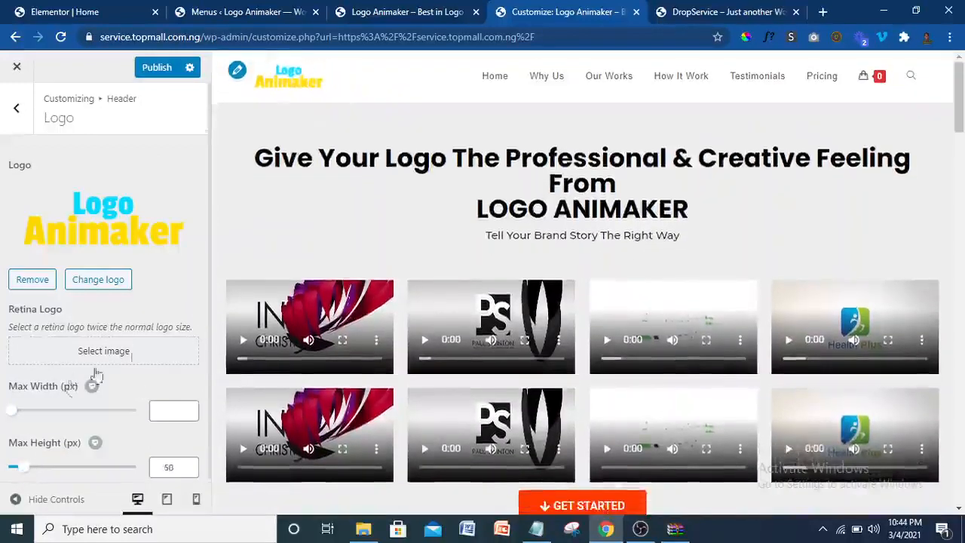
pyautogui.moveTo(13, 409); pyautogui.dragTo(67, 420)
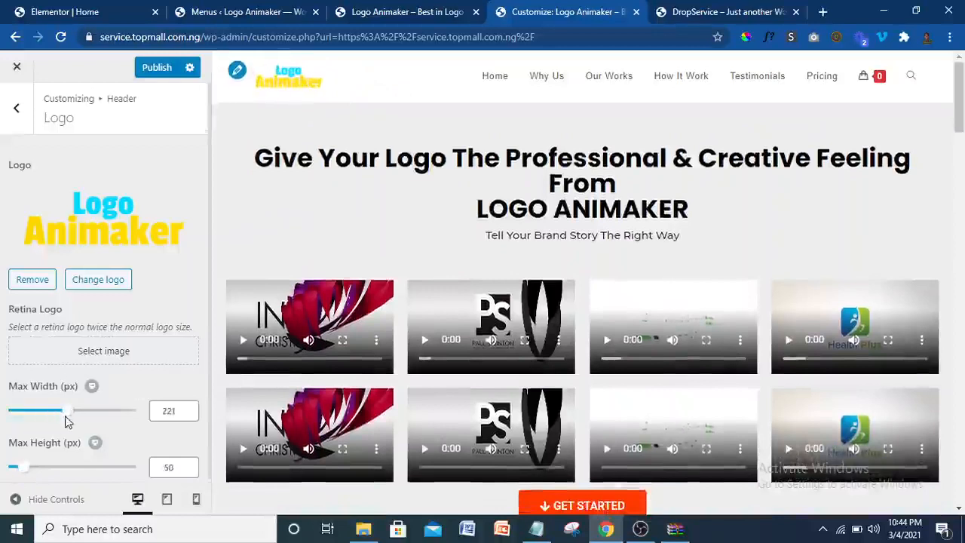
pyautogui.click(17, 119)
pyautogui.click(157, 69)
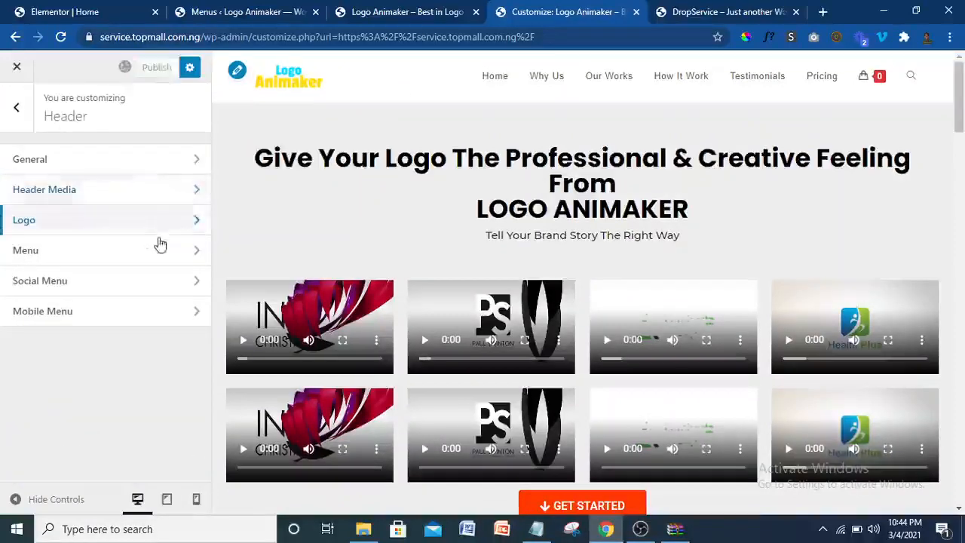
# - Set the header menu's Links Effect to Brackets, checking the menu links on the DropService reference site
pyautogui.click(147, 259)
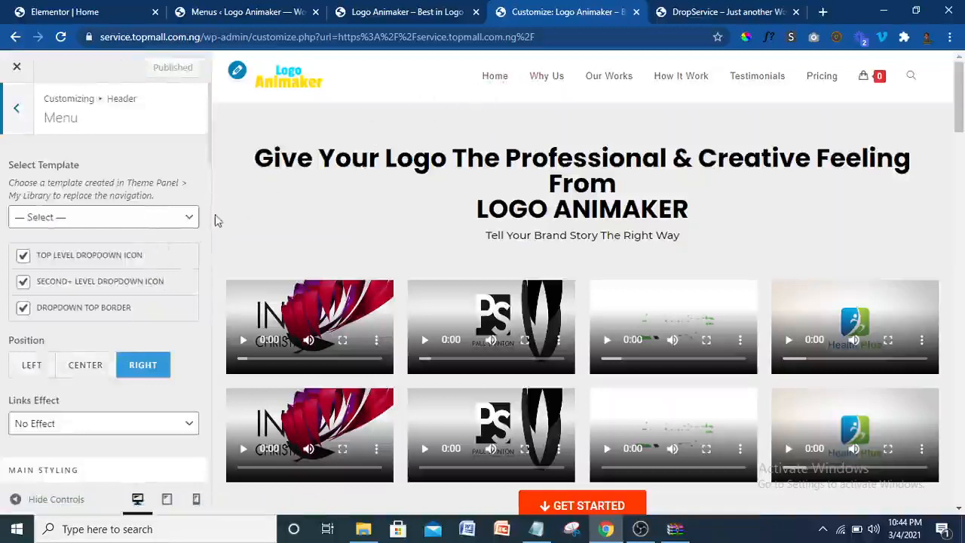
pyautogui.moveTo(211, 135); pyautogui.dragTo(209, 166)
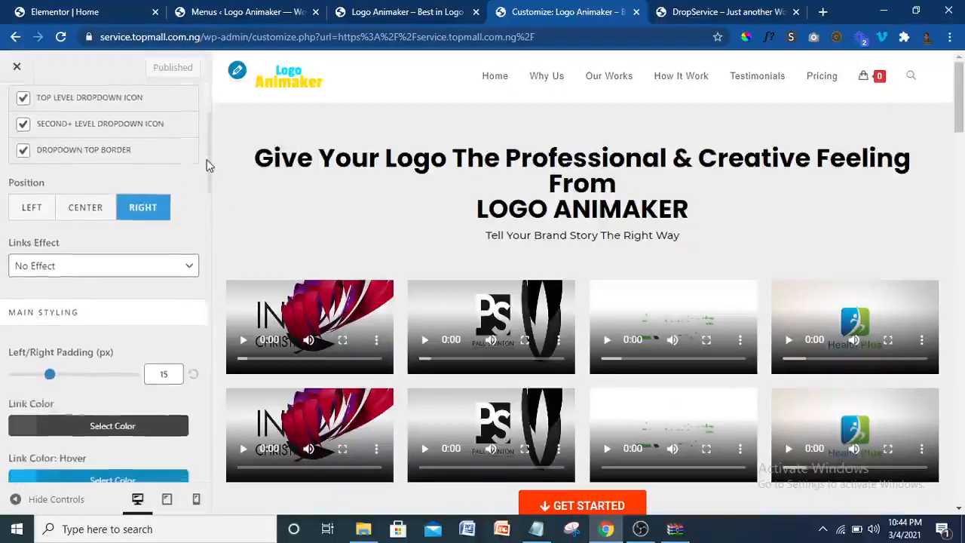
pyautogui.click(694, 9)
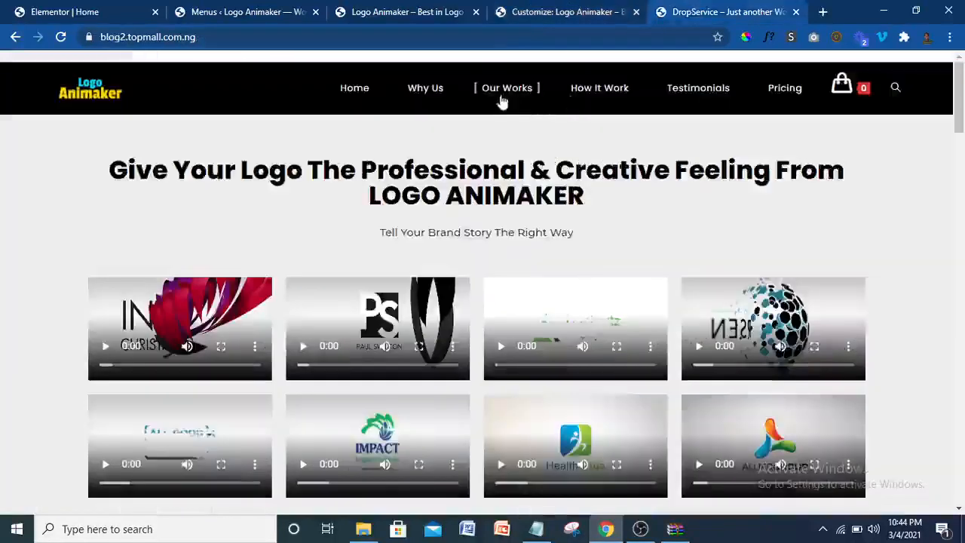
pyautogui.click(562, 11)
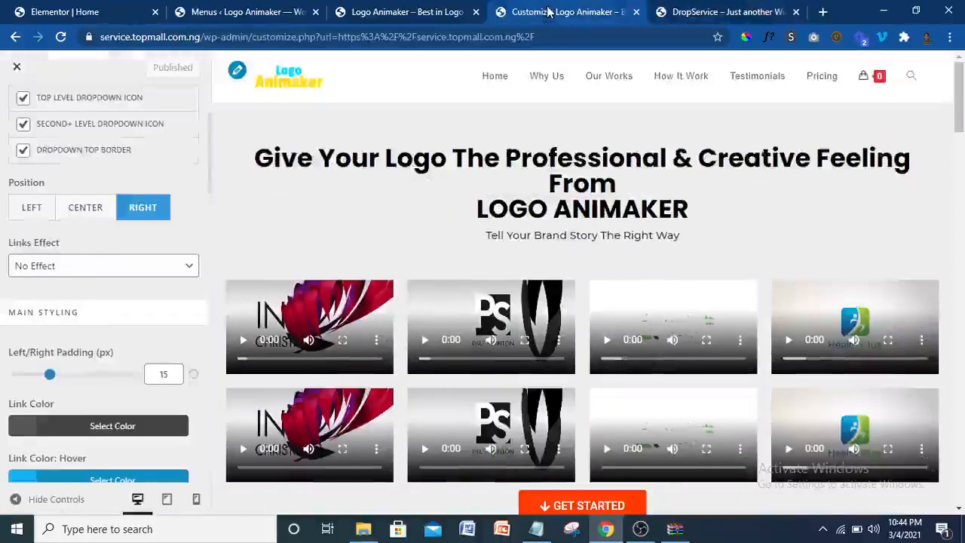
pyautogui.click(77, 271)
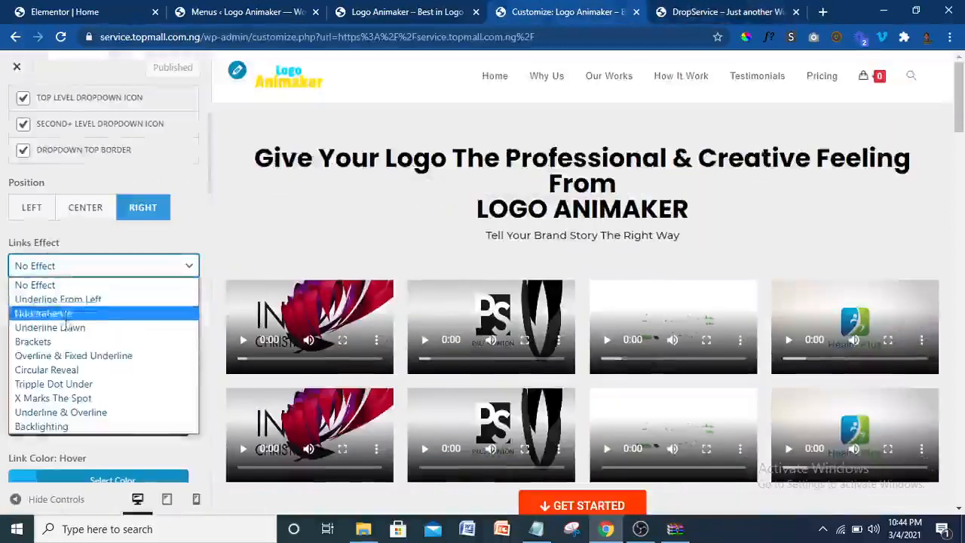
pyautogui.click(62, 344)
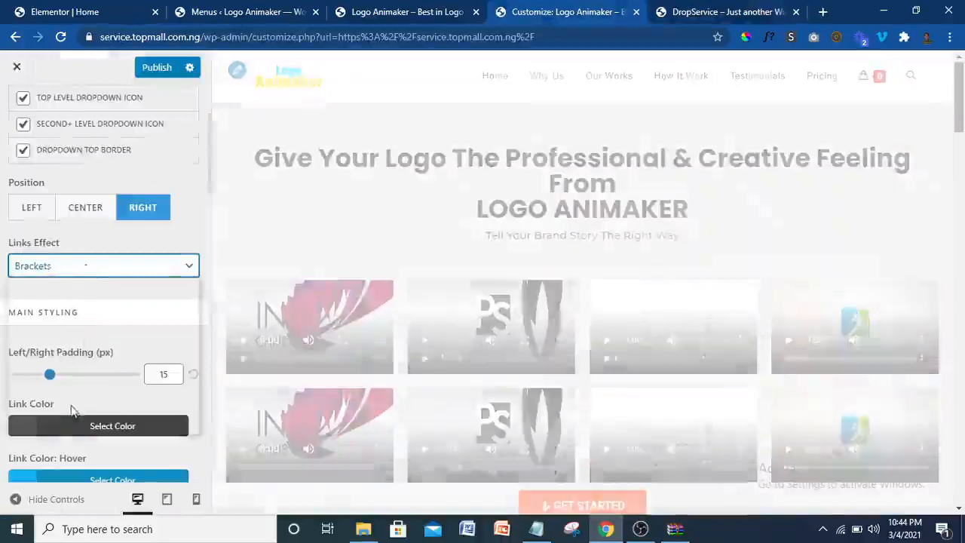
pyautogui.click(85, 266)
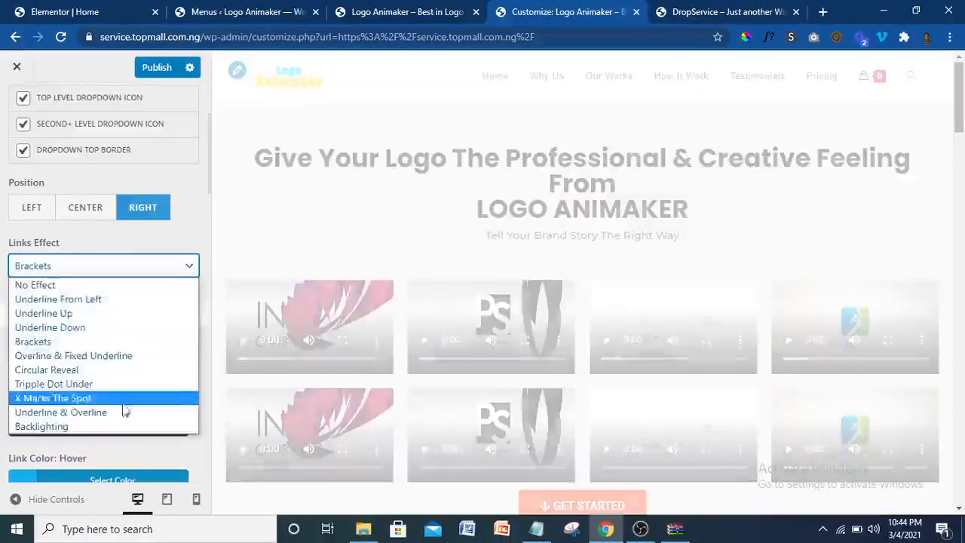
pyautogui.click(104, 229)
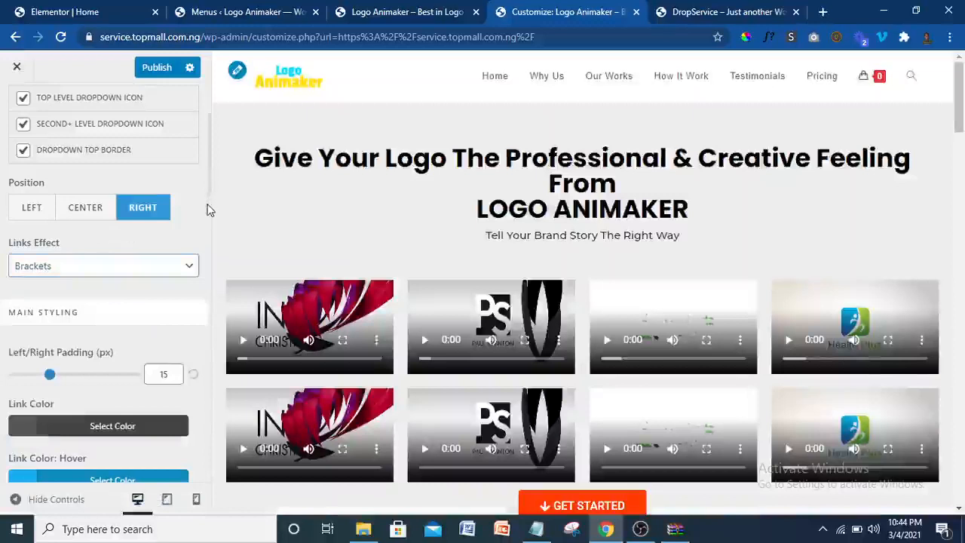
# - Examine the header menu's main styling, dropdown styling and search icon options, and preview the search icon's drop-down field
pyautogui.scroll(-2, 210, 204)
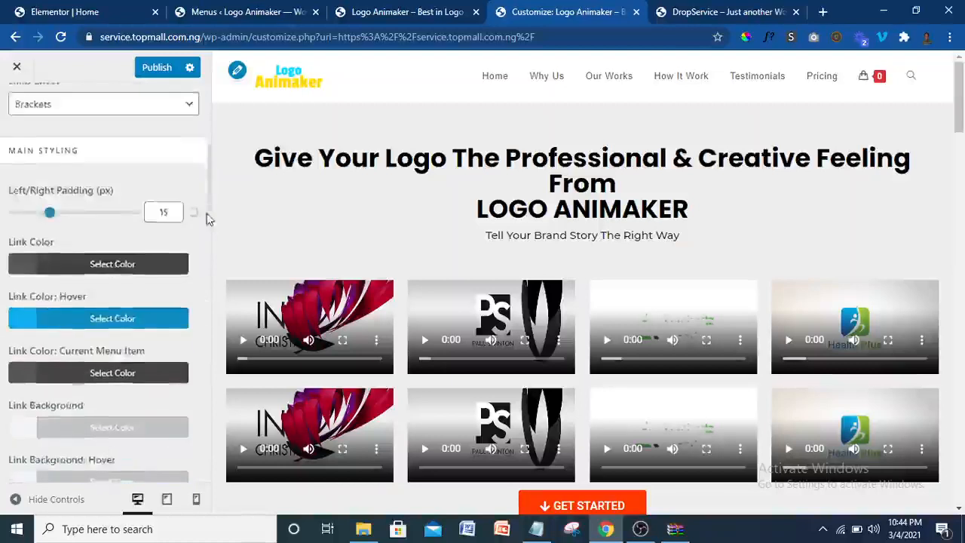
pyautogui.scroll(1, 207, 212)
pyautogui.moveTo(205, 207); pyautogui.dragTo(206, 209)
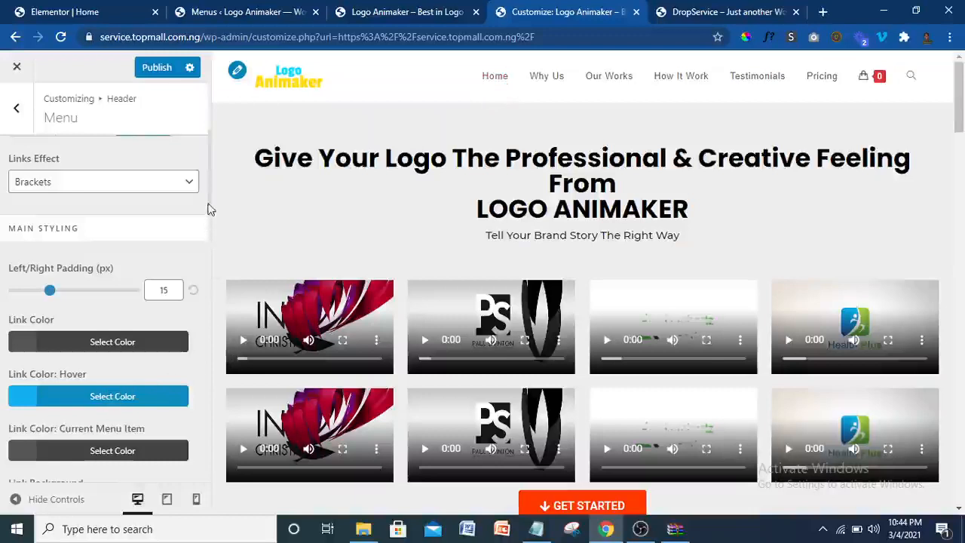
pyautogui.scroll(-5, 209, 209)
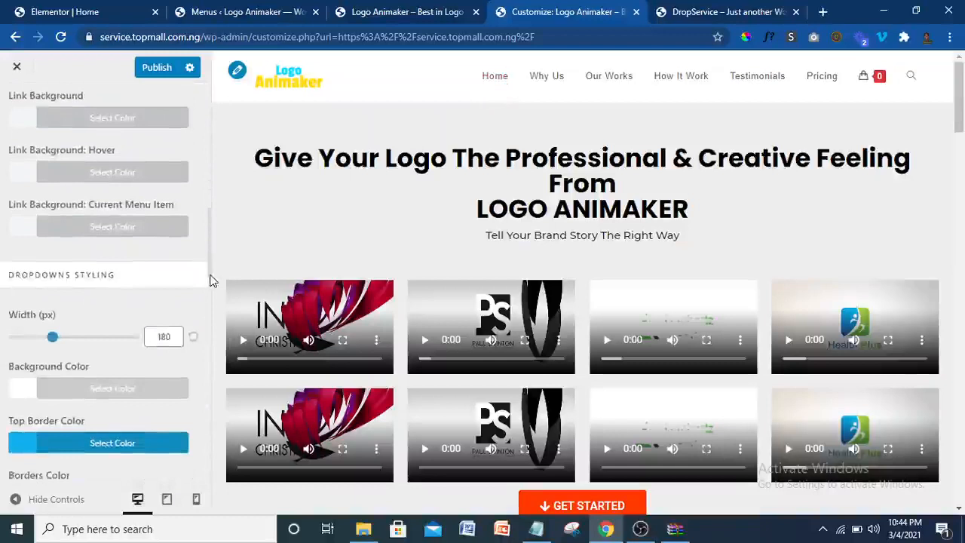
pyautogui.moveTo(209, 302); pyautogui.dragTo(209, 282)
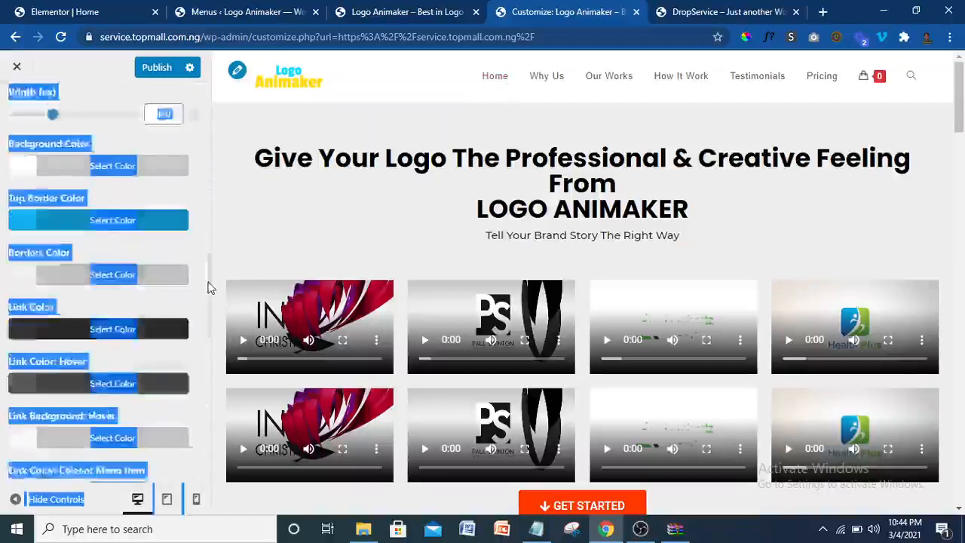
pyautogui.click(201, 294)
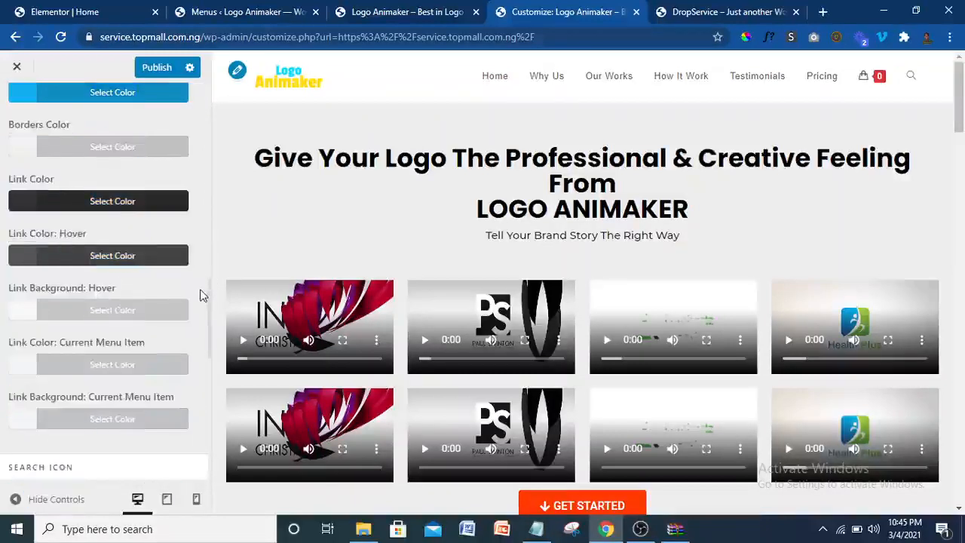
pyautogui.moveTo(211, 309); pyautogui.dragTo(209, 362)
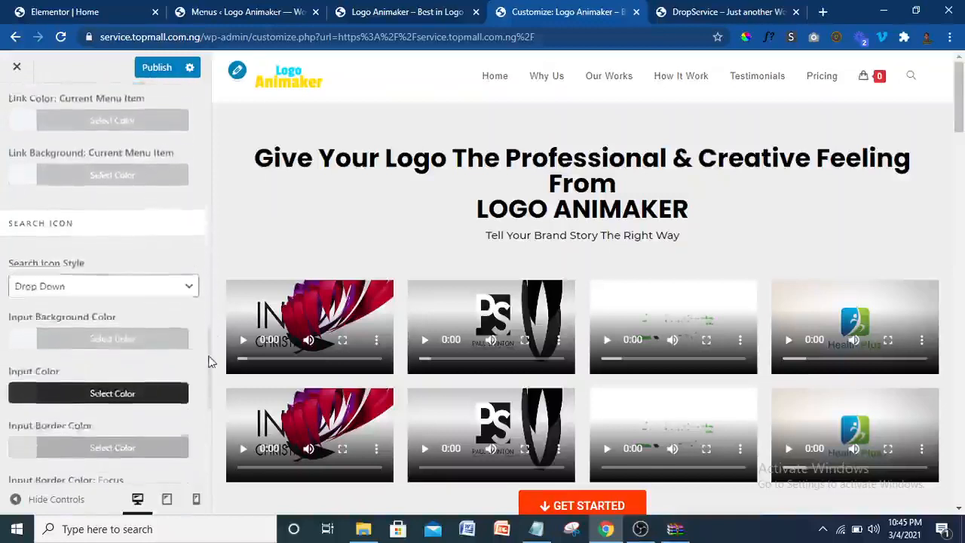
pyautogui.click(912, 83)
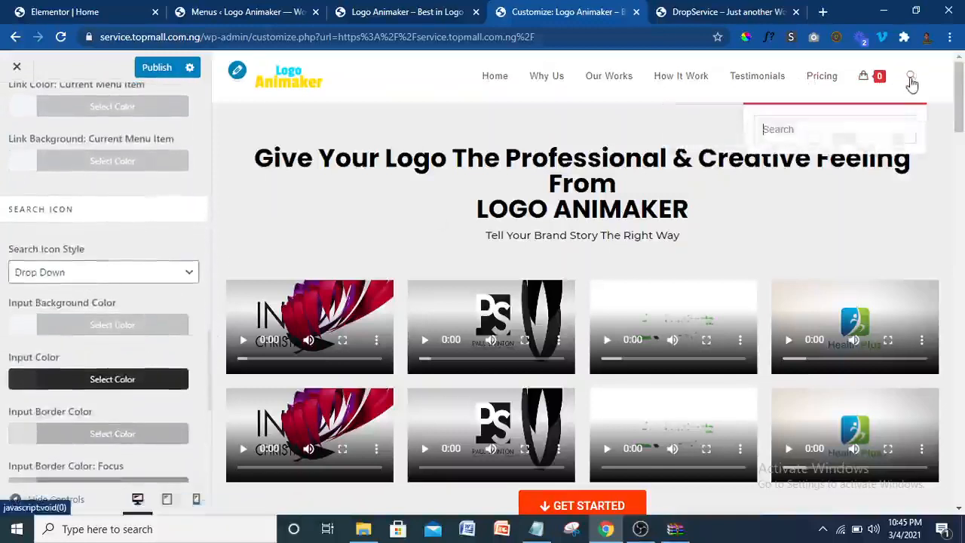
pyautogui.click(146, 271)
pyautogui.click(158, 238)
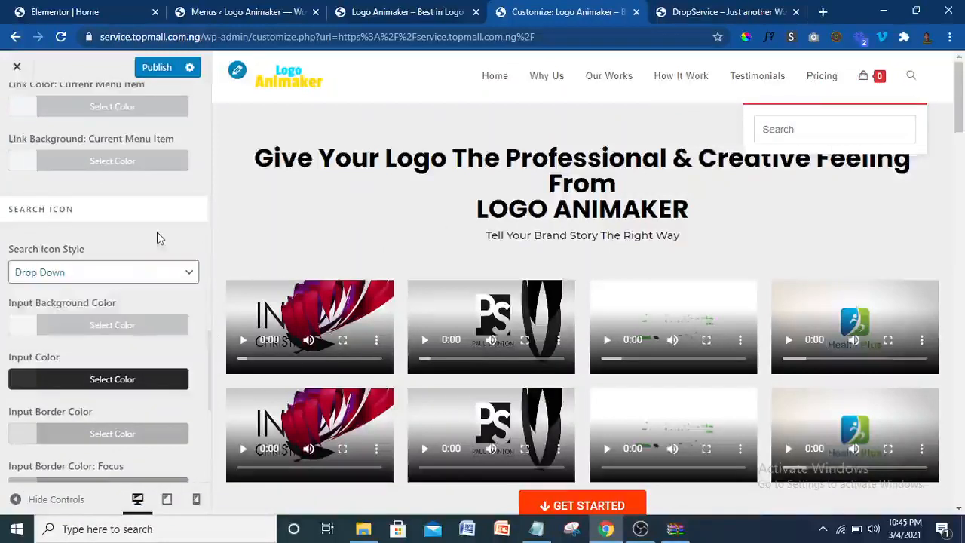
# - Publish the header menu change and return to the list of Header sections
pyautogui.click(156, 68)
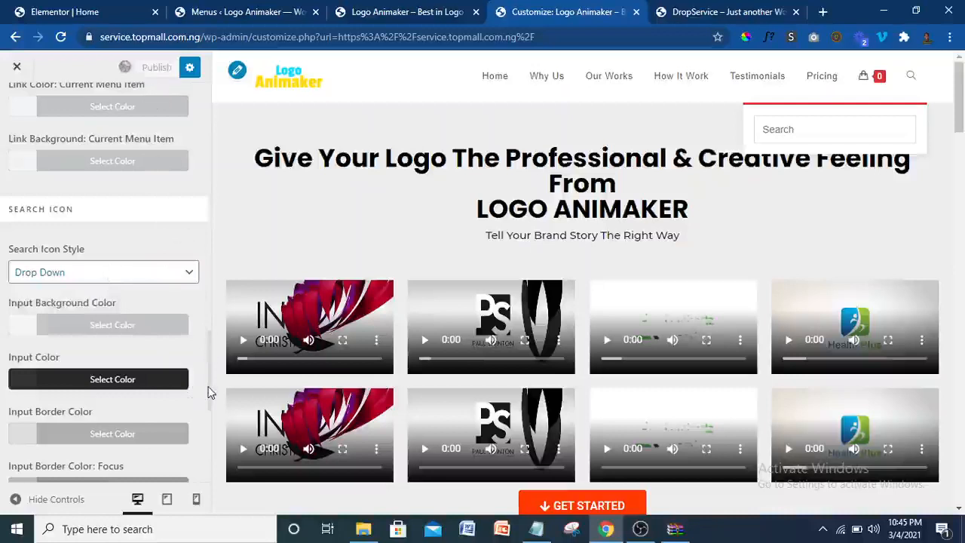
pyautogui.scroll(5, 212, 223)
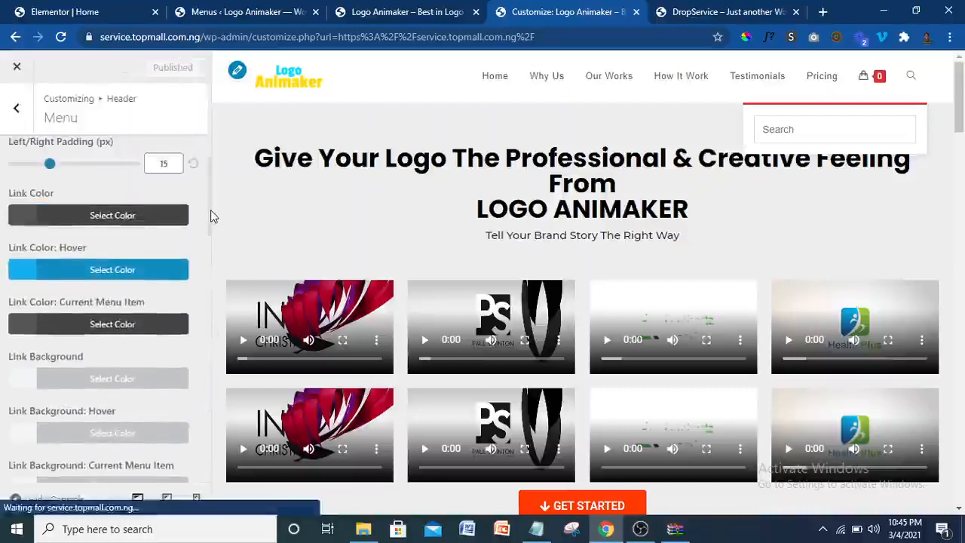
pyautogui.click(17, 108)
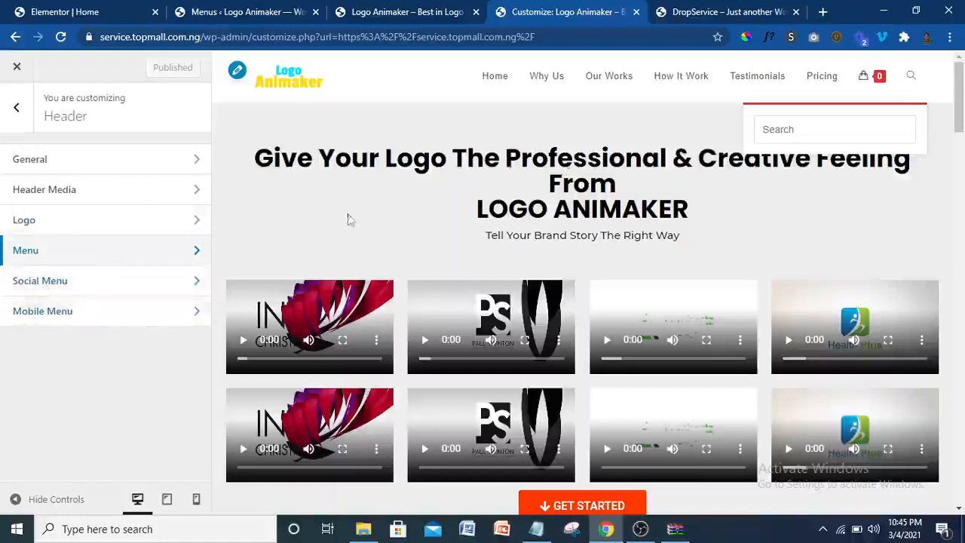
# - Set the Header Media overlay color to black (#000000) and return to the list of Header sections
pyautogui.click(96, 192)
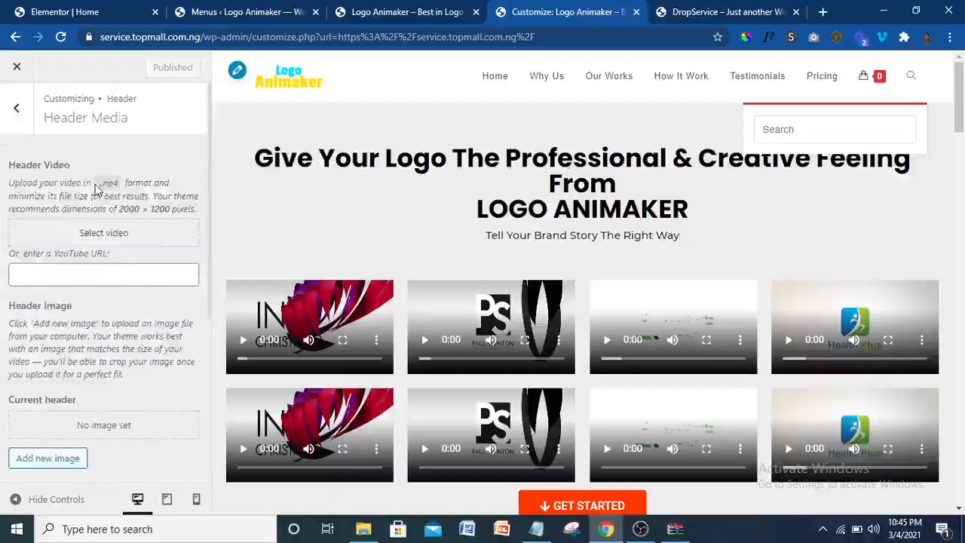
pyautogui.moveTo(209, 146); pyautogui.dragTo(204, 294)
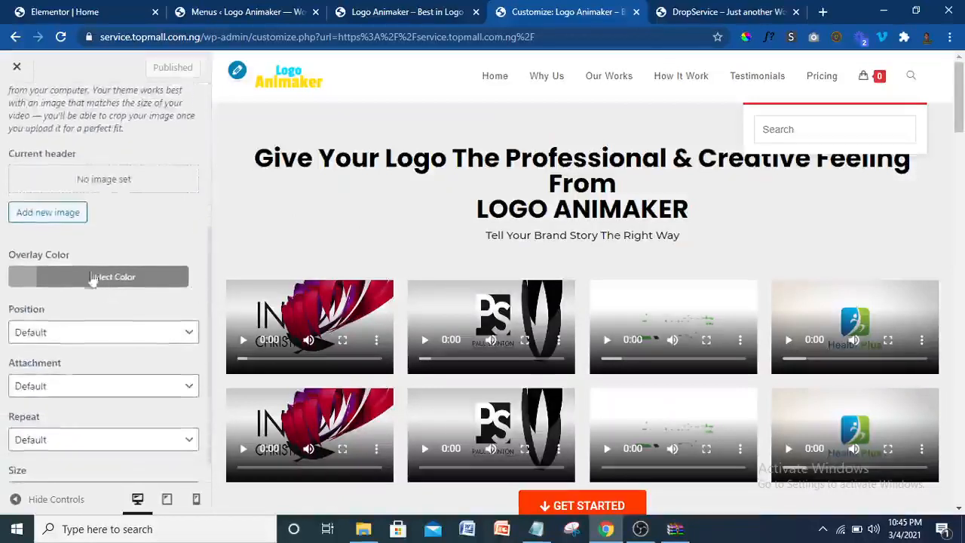
pyautogui.click(23, 279)
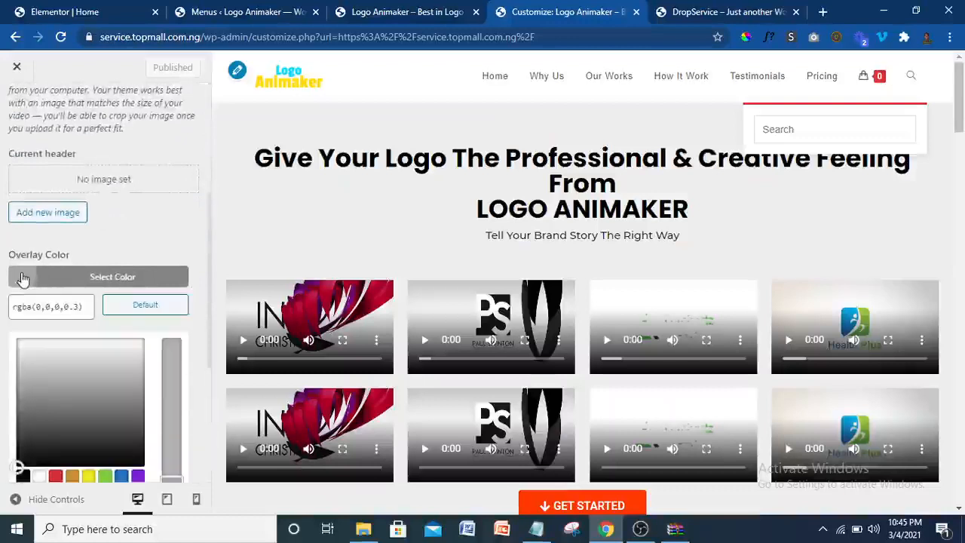
pyautogui.click(23, 476)
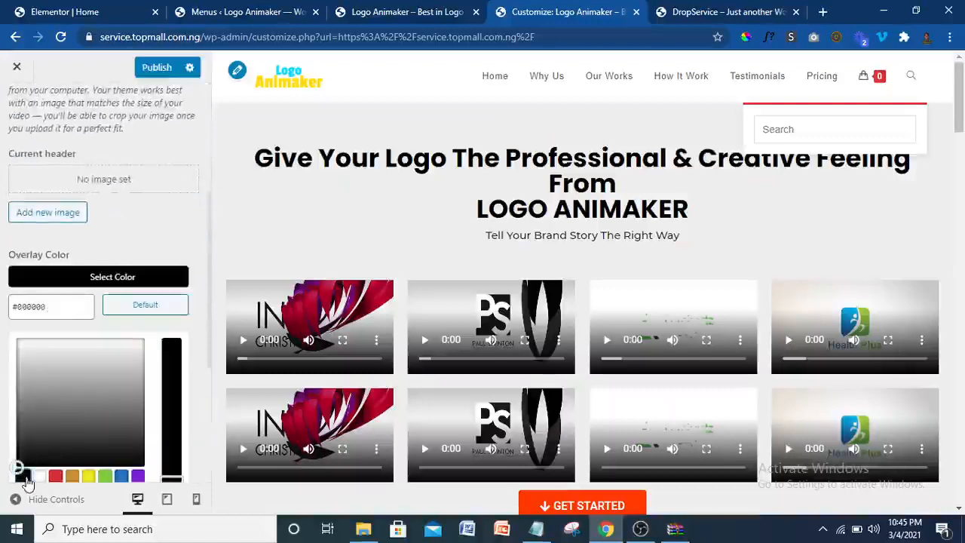
pyautogui.moveTo(180, 377); pyautogui.dragTo(177, 364)
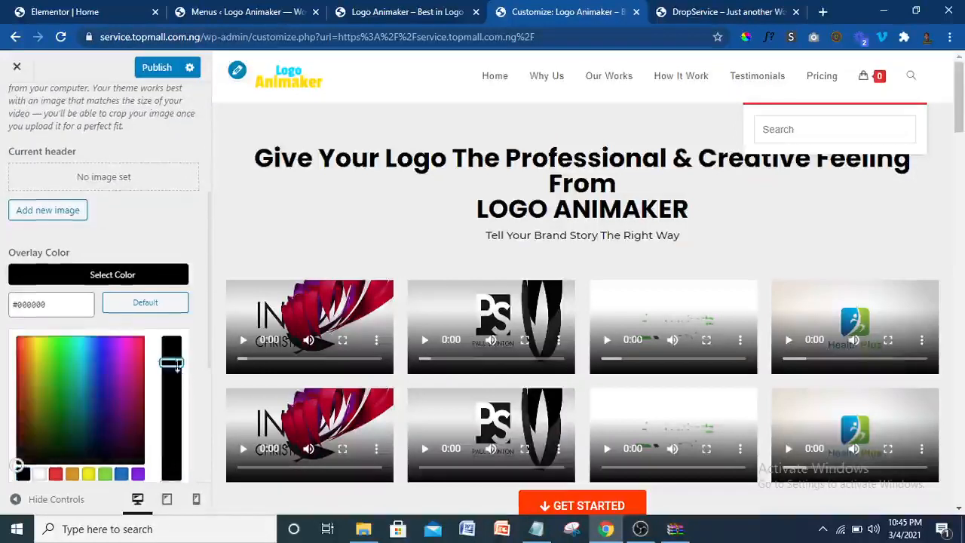
pyautogui.click(170, 278)
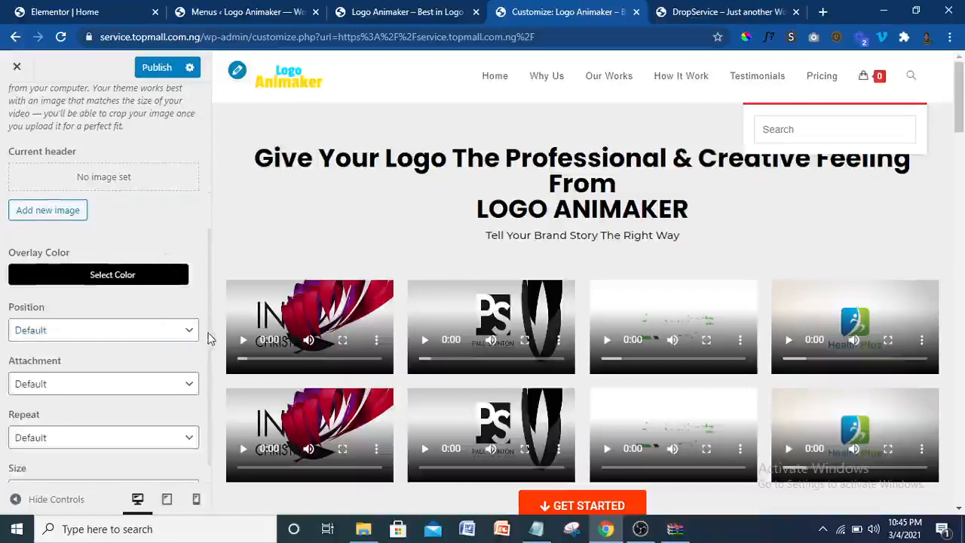
pyautogui.scroll(-1, 210, 340)
pyautogui.moveTo(209, 372); pyautogui.dragTo(212, 183)
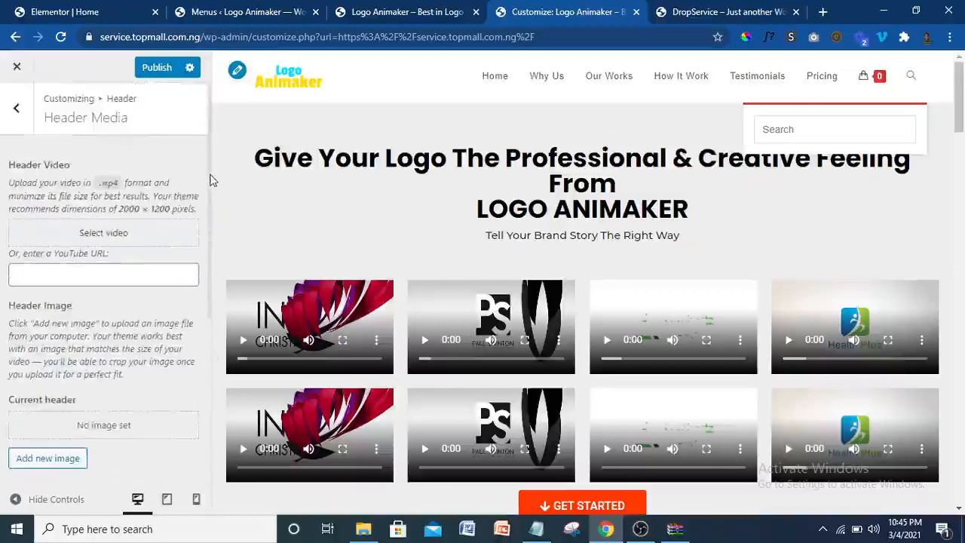
pyautogui.click(18, 110)
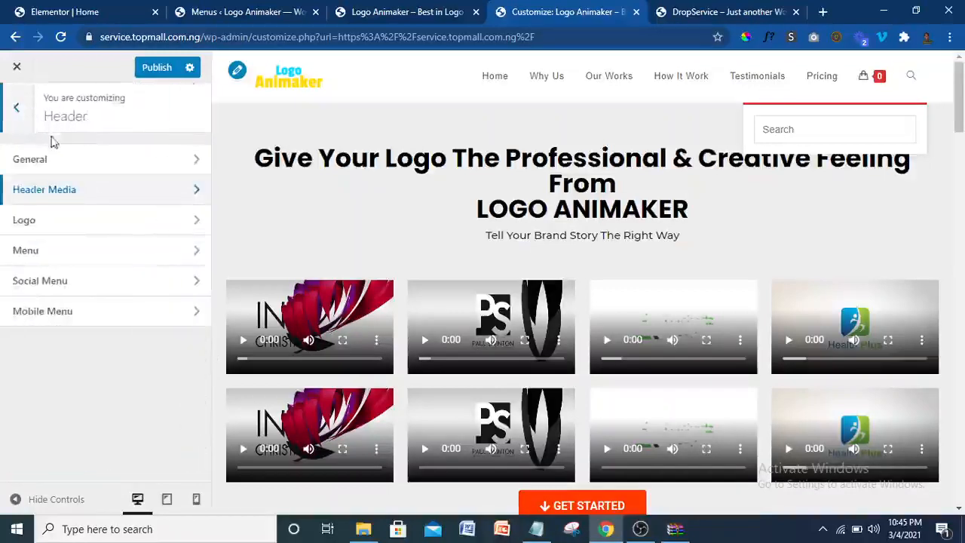
# - Set the header's background color to black (#000000) in its General settings, compare it with the DropService site, and publish the changes
pyautogui.click(113, 159)
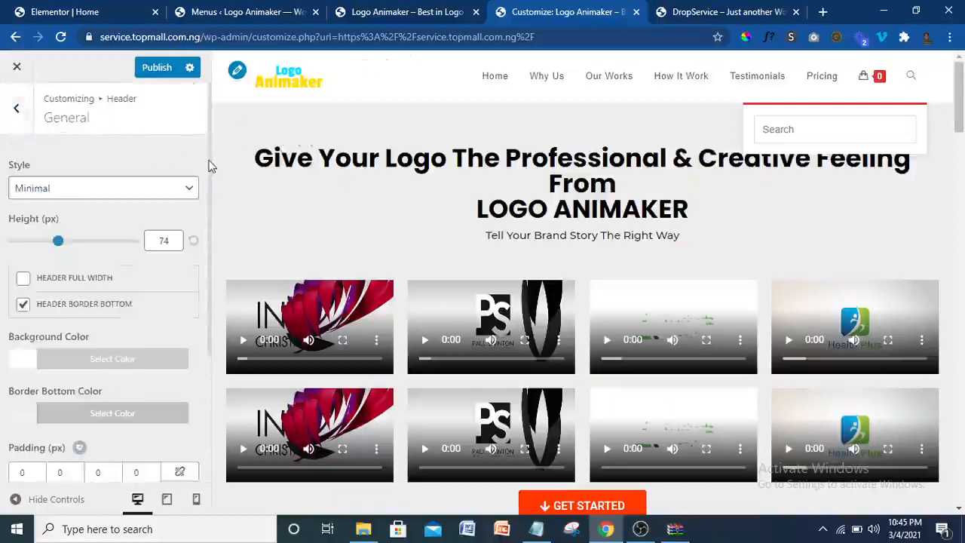
pyautogui.scroll(-2, 208, 209)
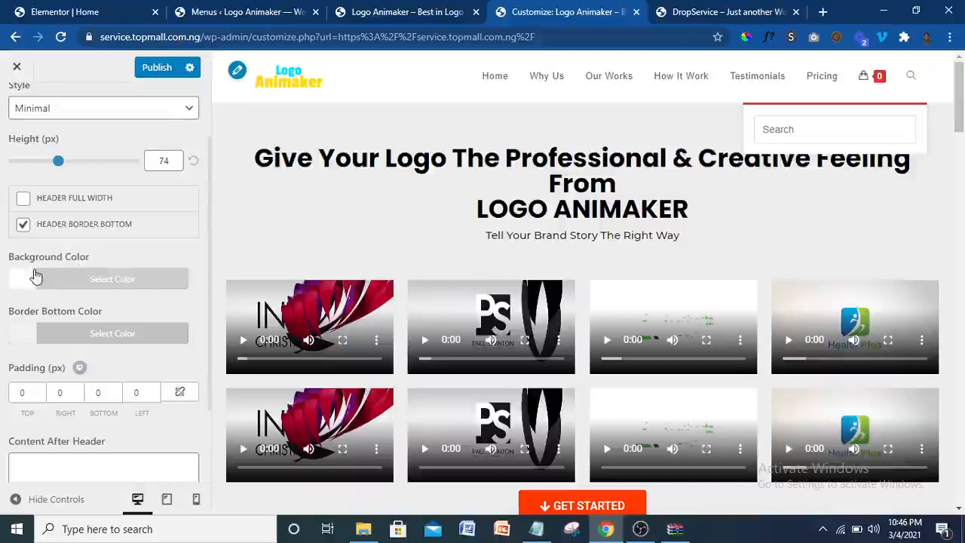
pyautogui.click(36, 278)
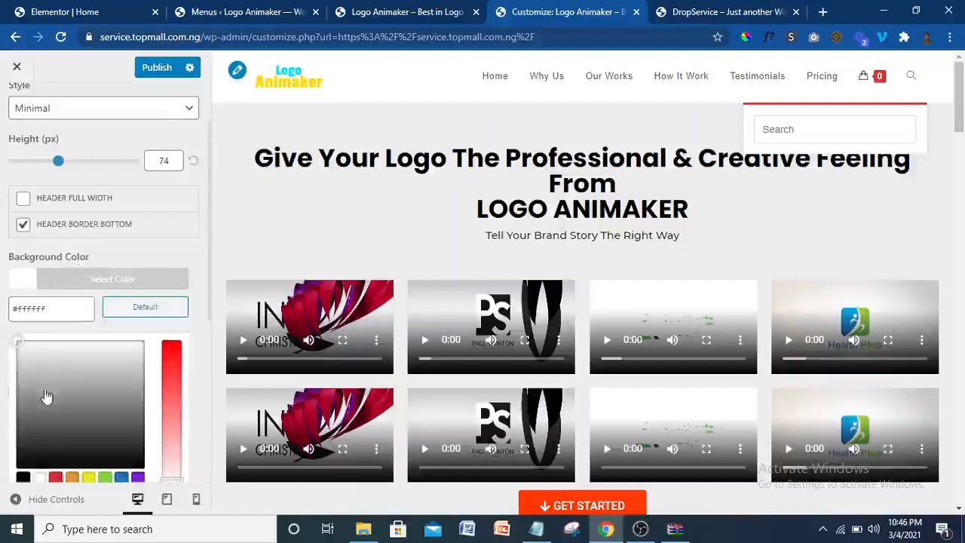
pyautogui.click(23, 477)
pyautogui.click(730, 9)
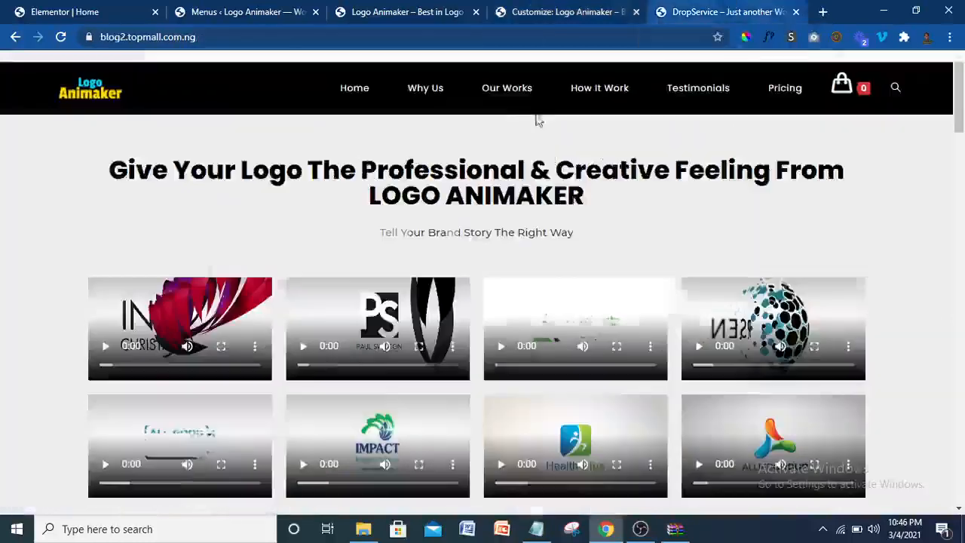
pyautogui.click(558, 9)
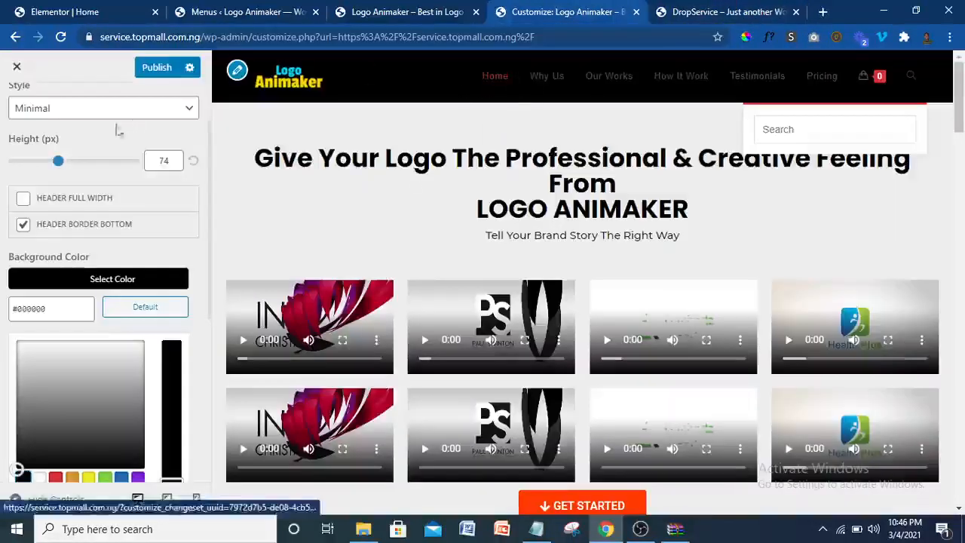
pyautogui.click(96, 144)
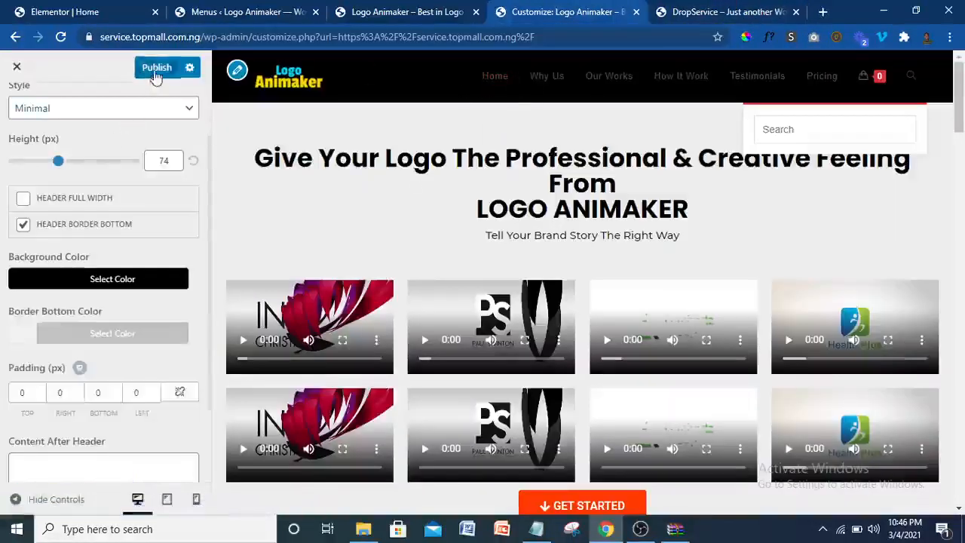
pyautogui.click(156, 68)
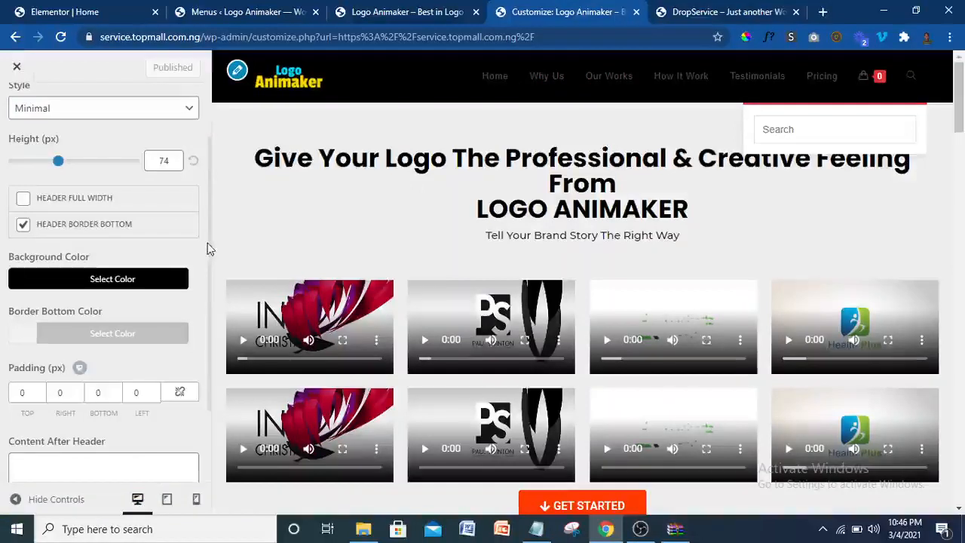
pyautogui.scroll(1, 207, 242)
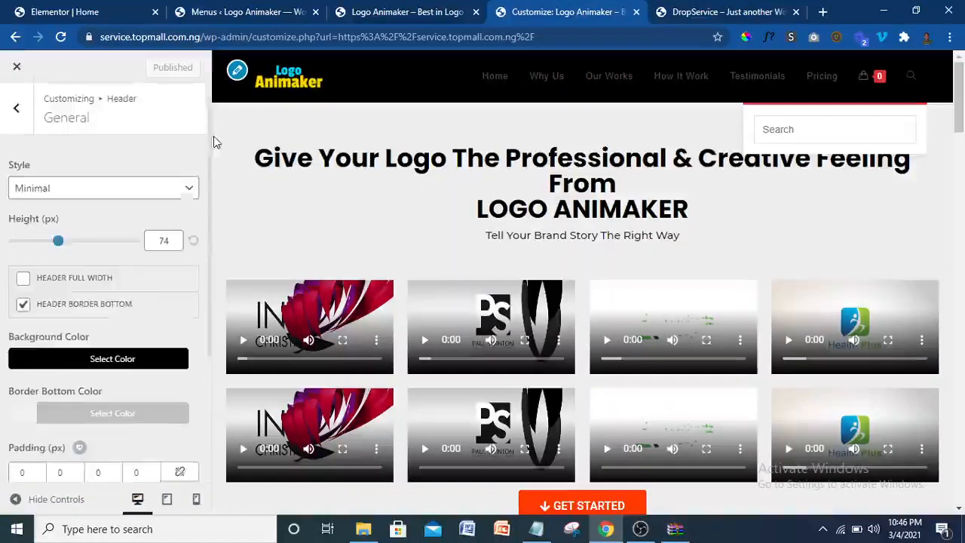
# - Open the Header's Menu settings and choose Brackets as the links effect
pyautogui.click(17, 130)
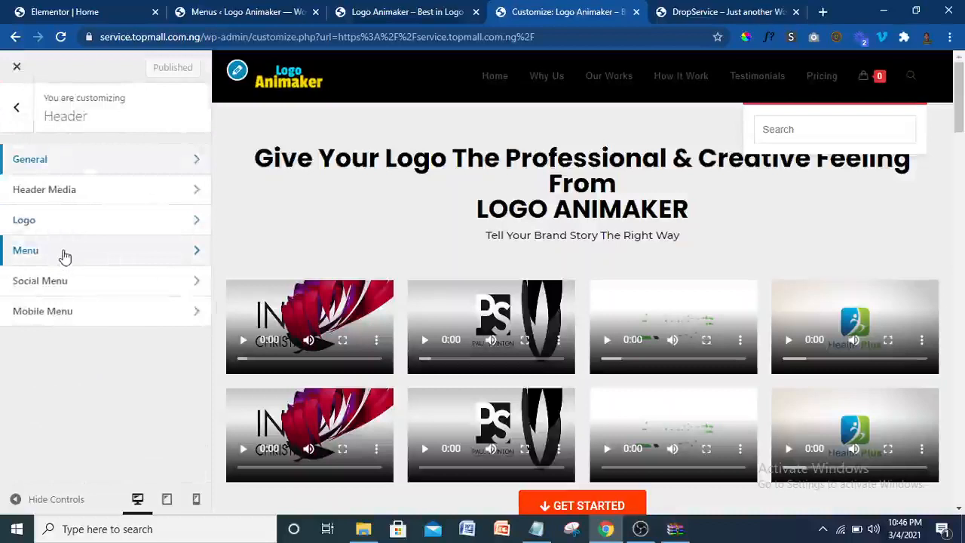
pyautogui.click(64, 257)
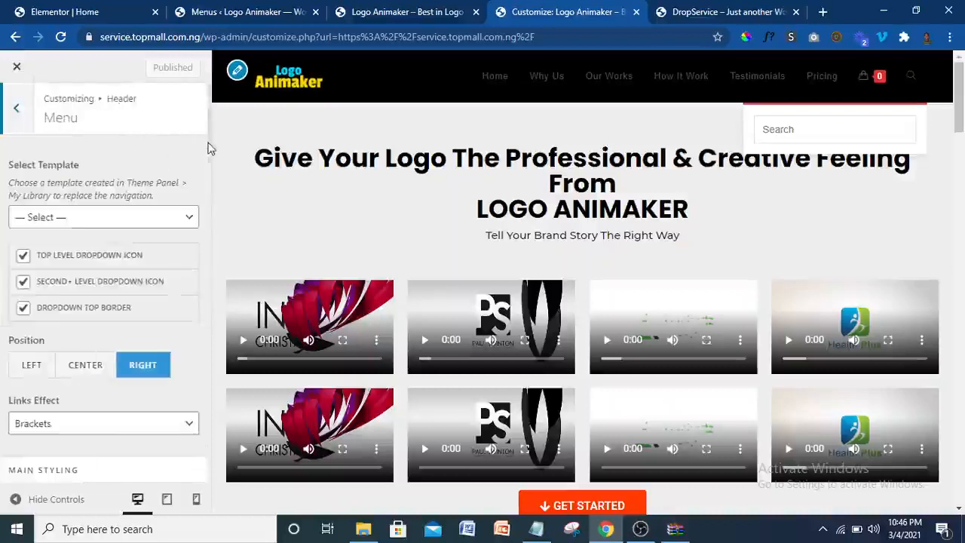
pyautogui.scroll(-3, 207, 173)
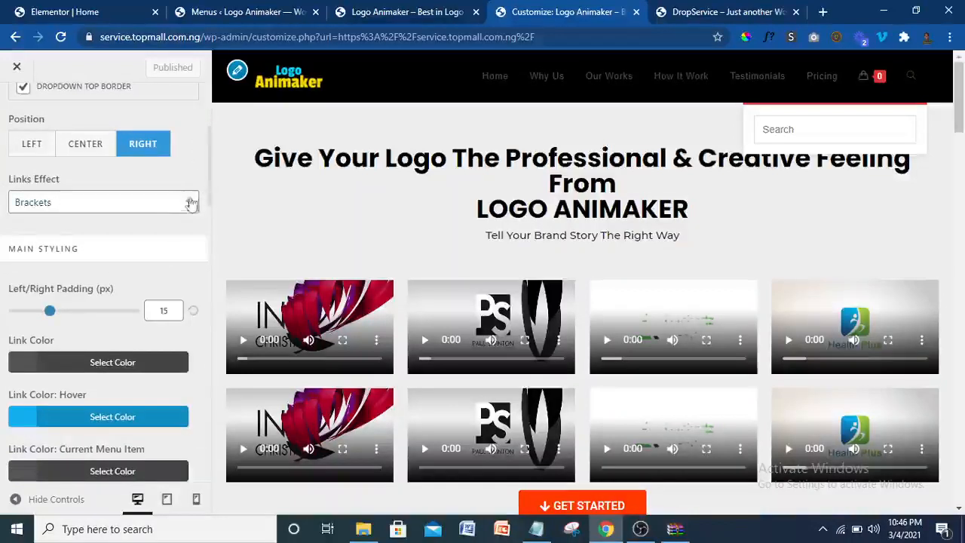
pyautogui.click(180, 208)
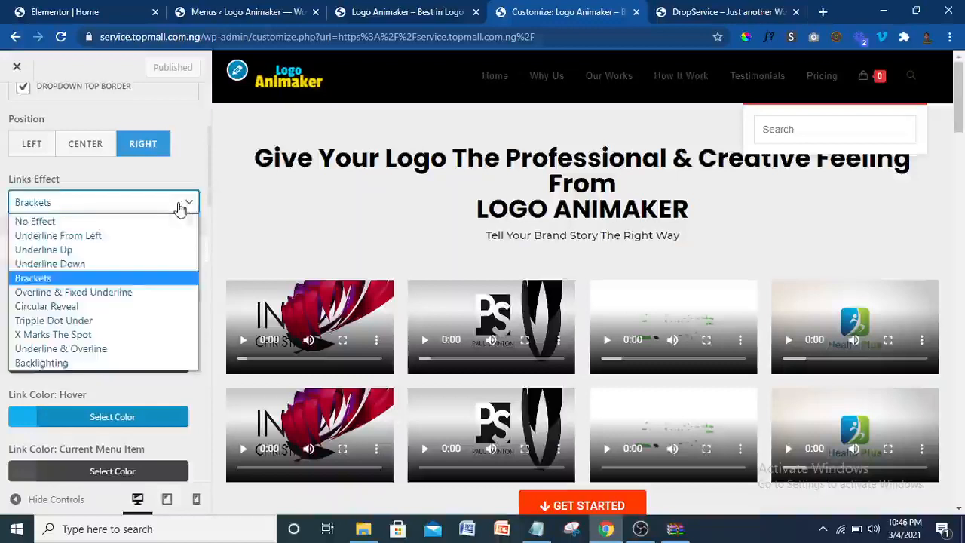
pyautogui.click(106, 277)
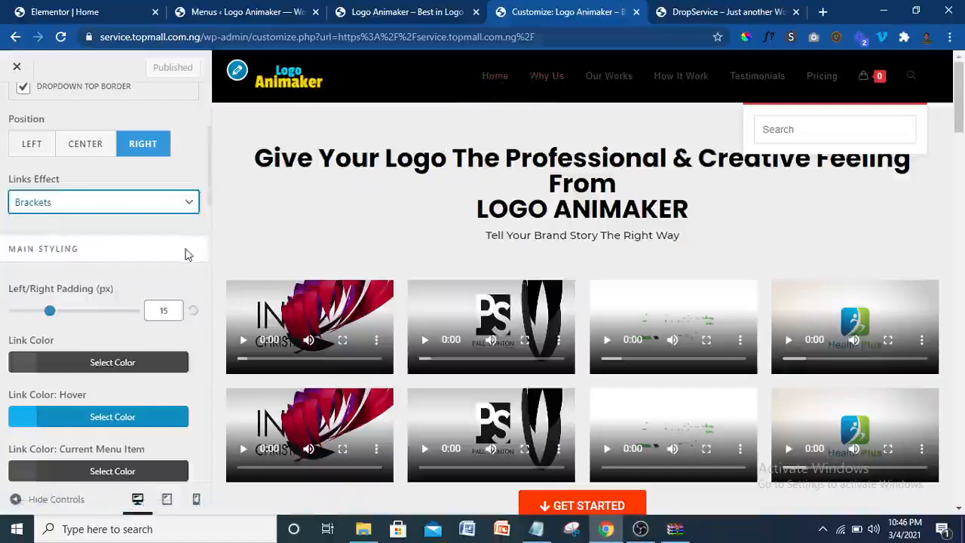
# - Set the header menu's link color to off-white (#fcfcfc)
pyautogui.click(29, 367)
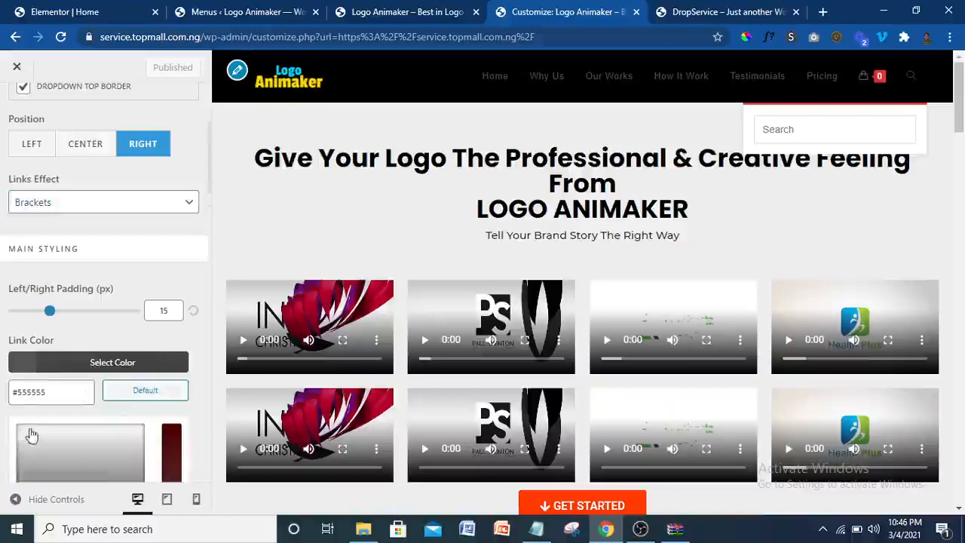
pyautogui.click(18, 427)
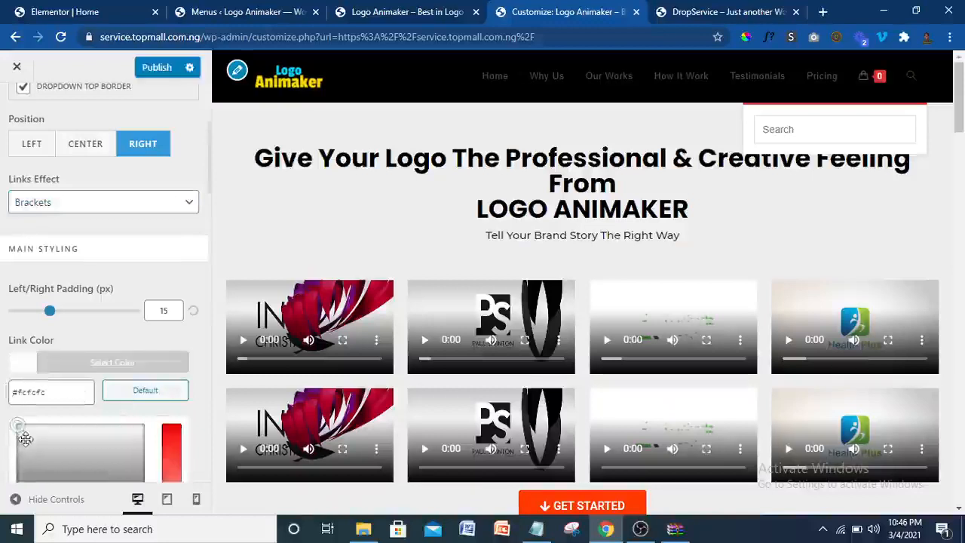
pyautogui.click(110, 361)
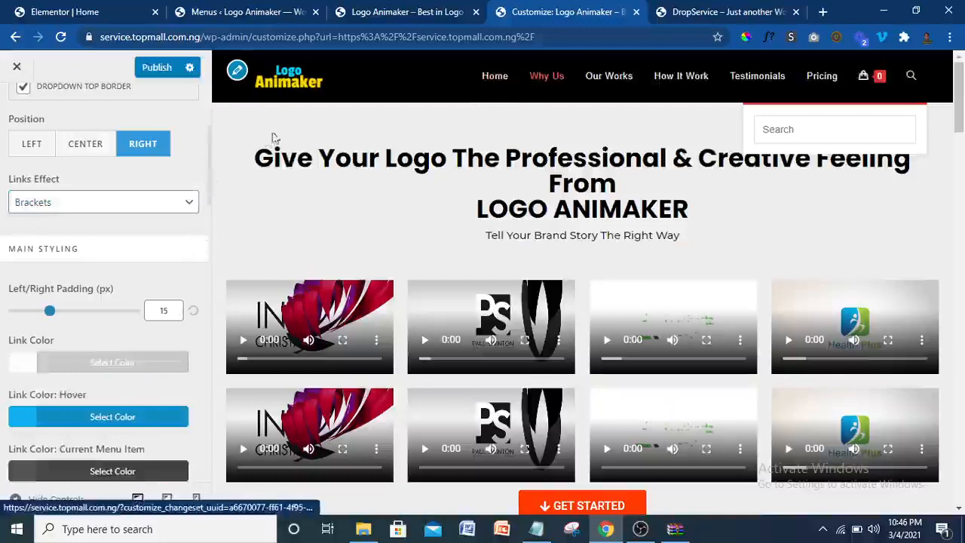
# - Review the header menu's link styling and links effect options, keeping Brackets selected
pyautogui.moveTo(210, 157); pyautogui.dragTo(209, 207)
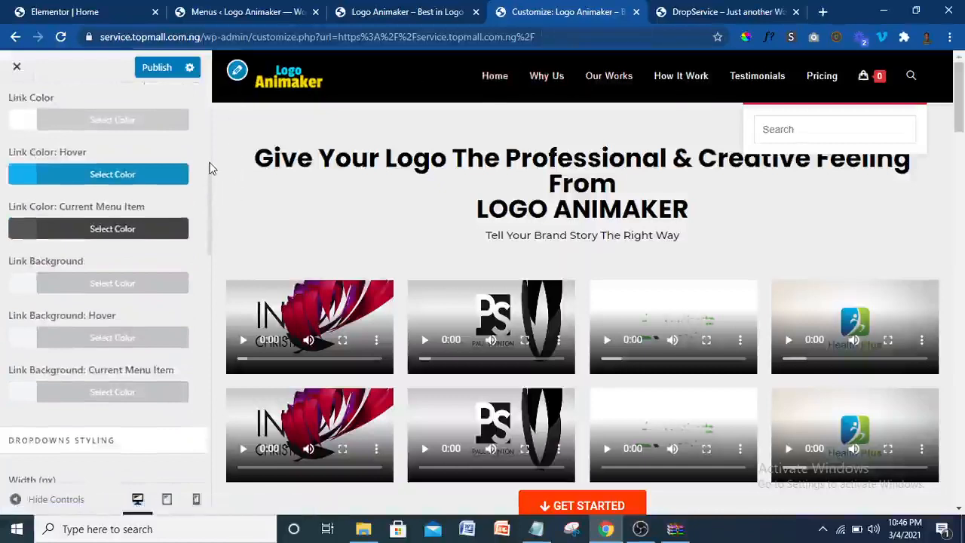
pyautogui.moveTo(211, 177); pyautogui.dragTo(211, 166)
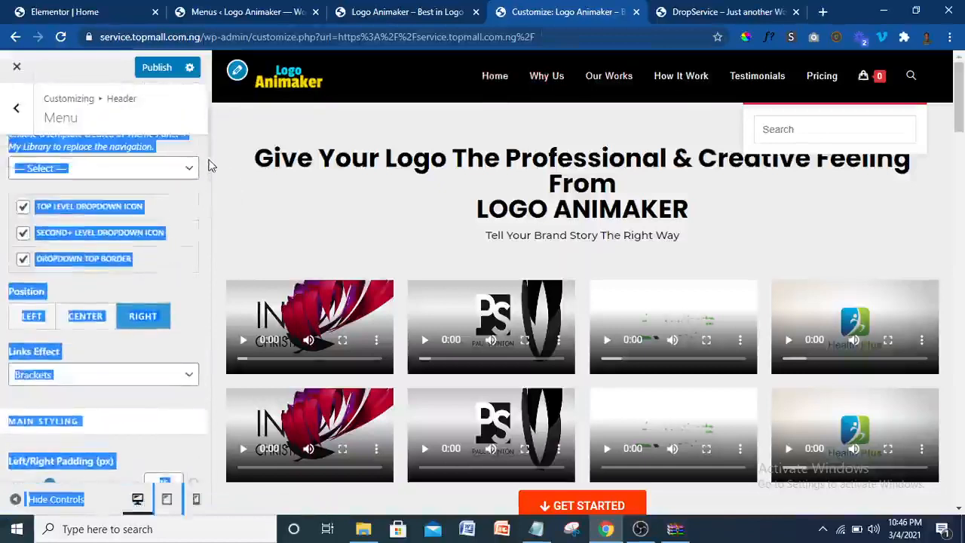
pyautogui.click(186, 226)
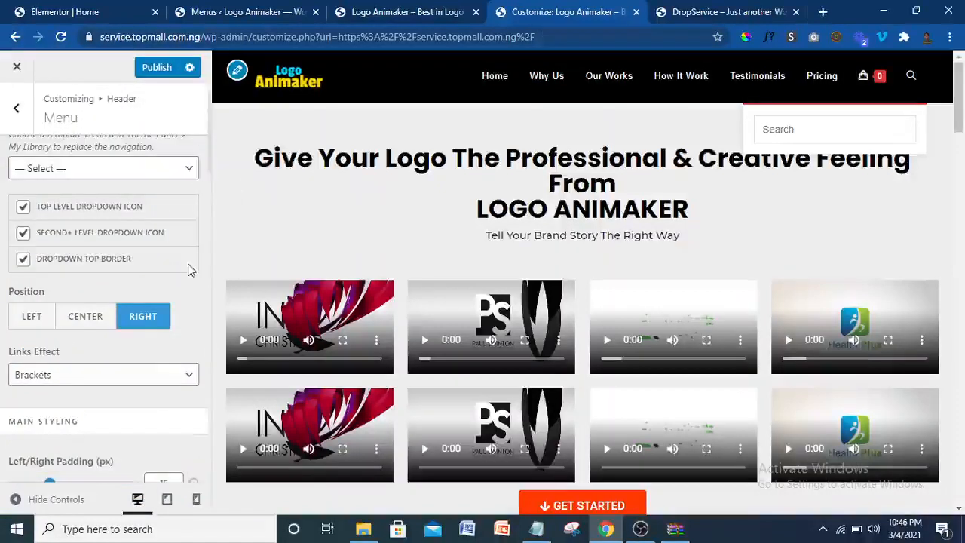
pyautogui.click(146, 379)
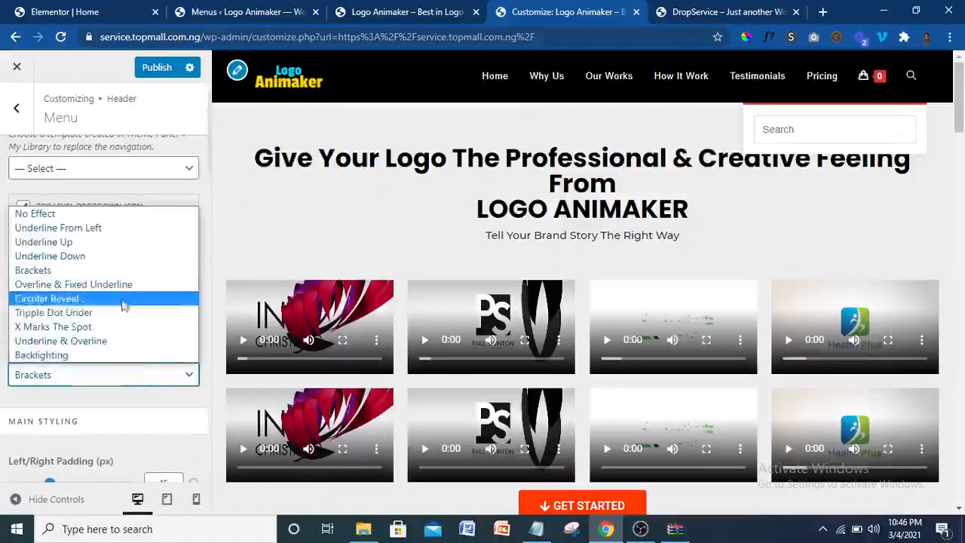
pyautogui.click(113, 276)
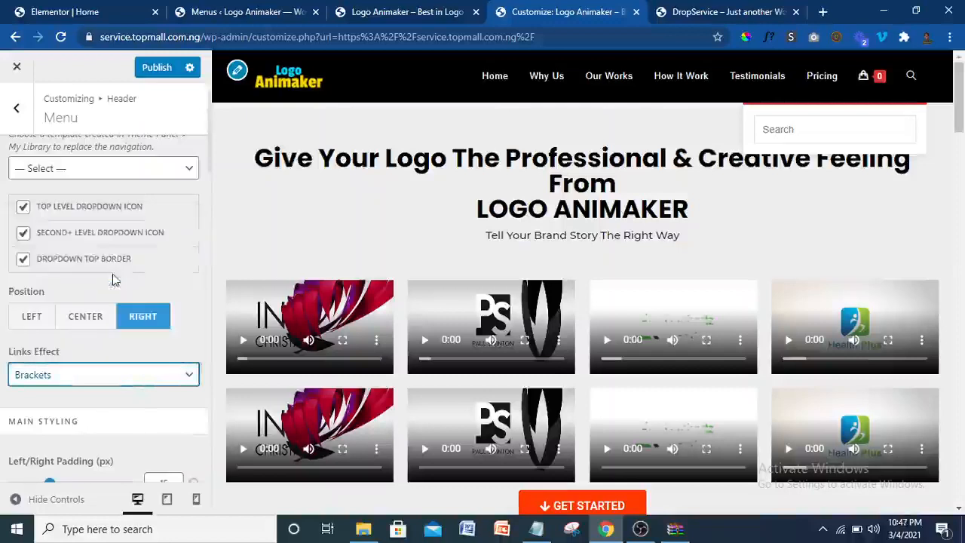
pyautogui.click(99, 382)
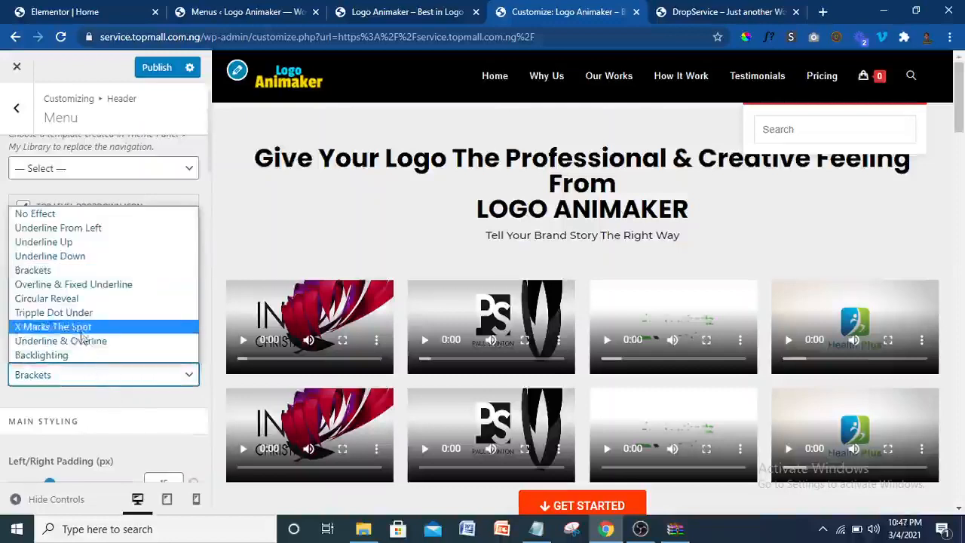
pyautogui.click(65, 271)
# - Publish the header menu changes and return to the main list of customization sections
pyautogui.click(156, 68)
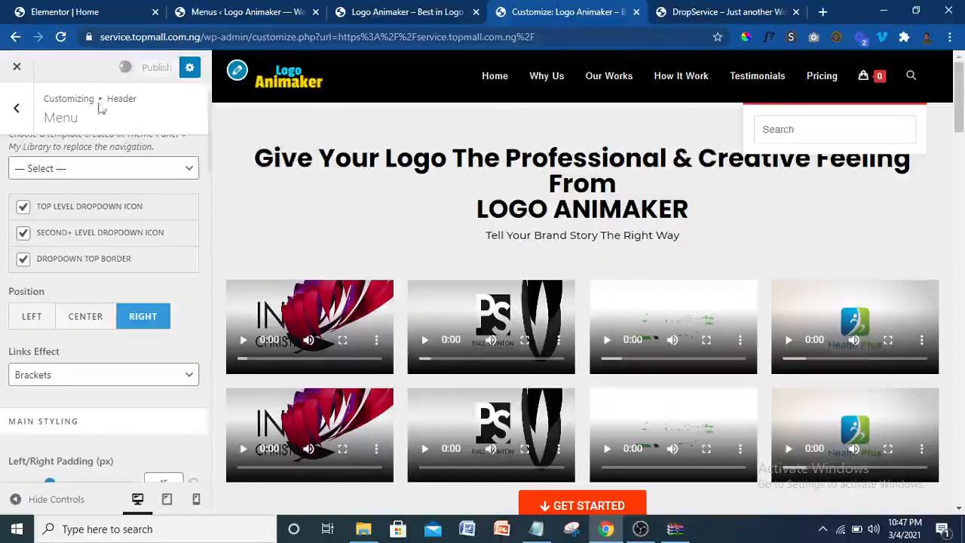
pyautogui.click(18, 122)
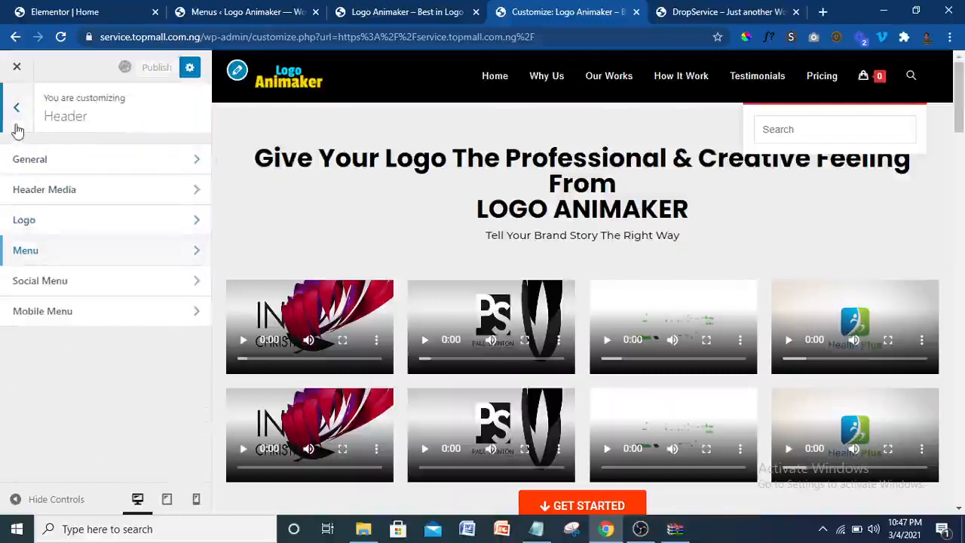
pyautogui.click(18, 130)
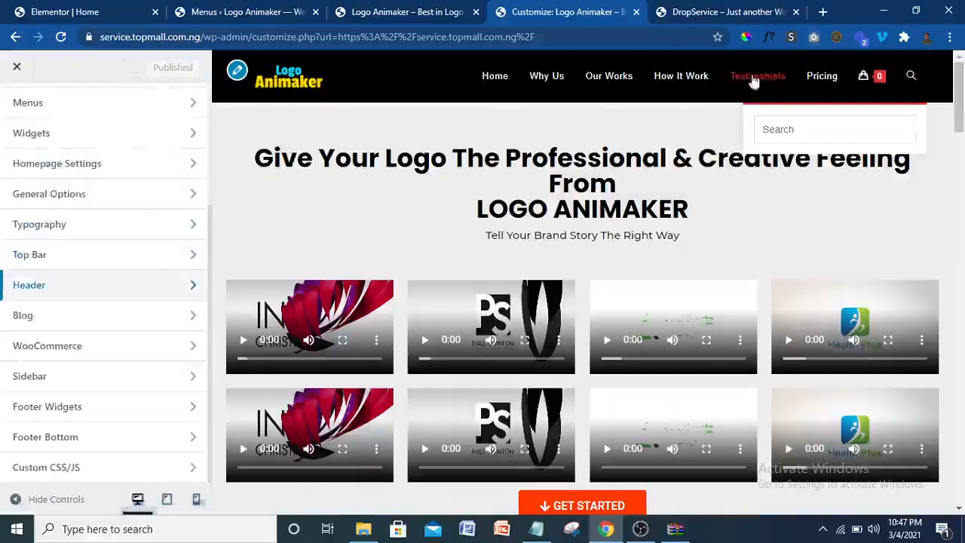
# - Compare the header menu's link effect with the DropService site and check what the Blog section offers
pyautogui.click(703, 13)
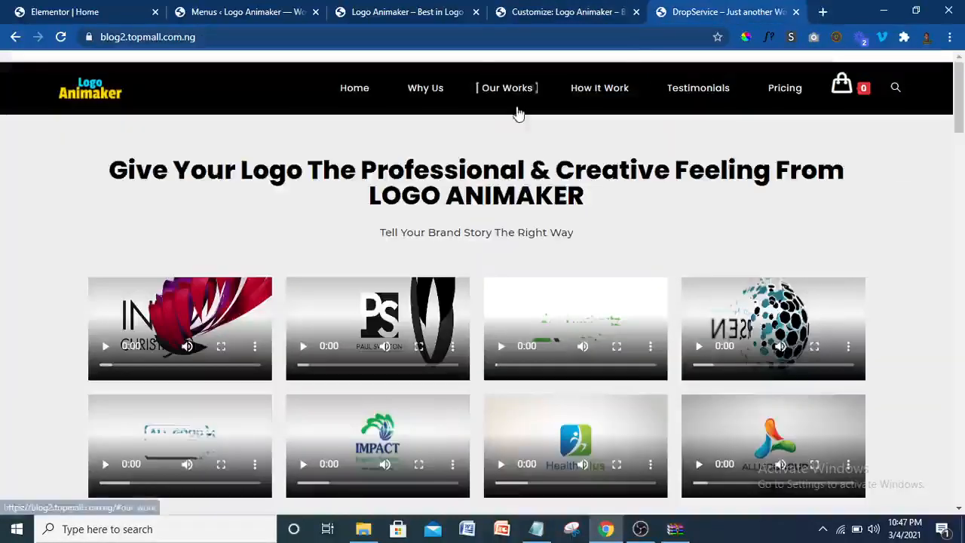
pyautogui.click(607, 11)
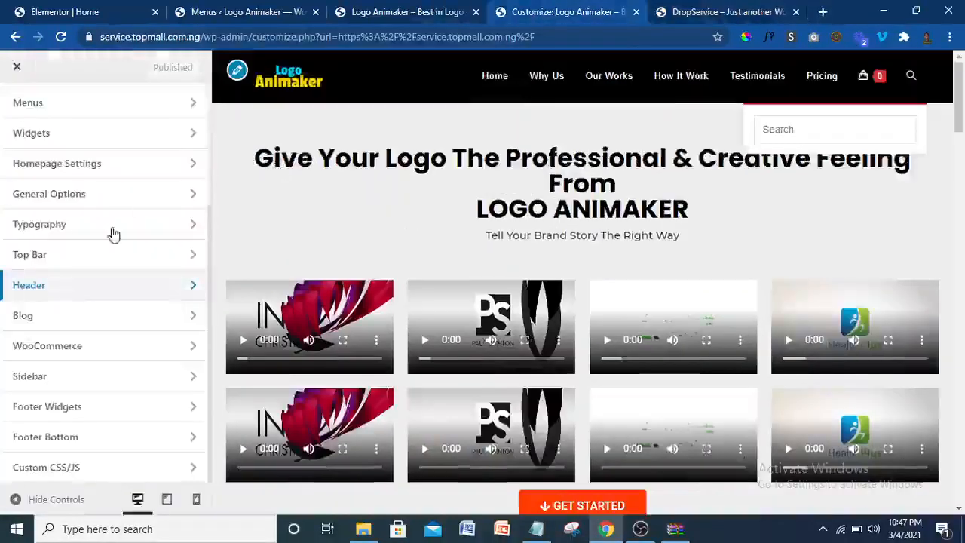
pyautogui.click(90, 324)
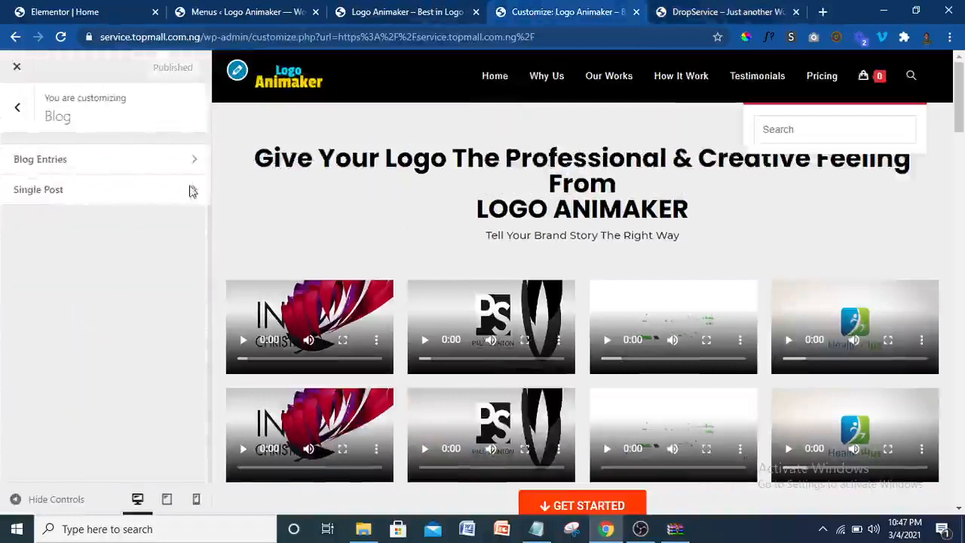
pyautogui.click(13, 110)
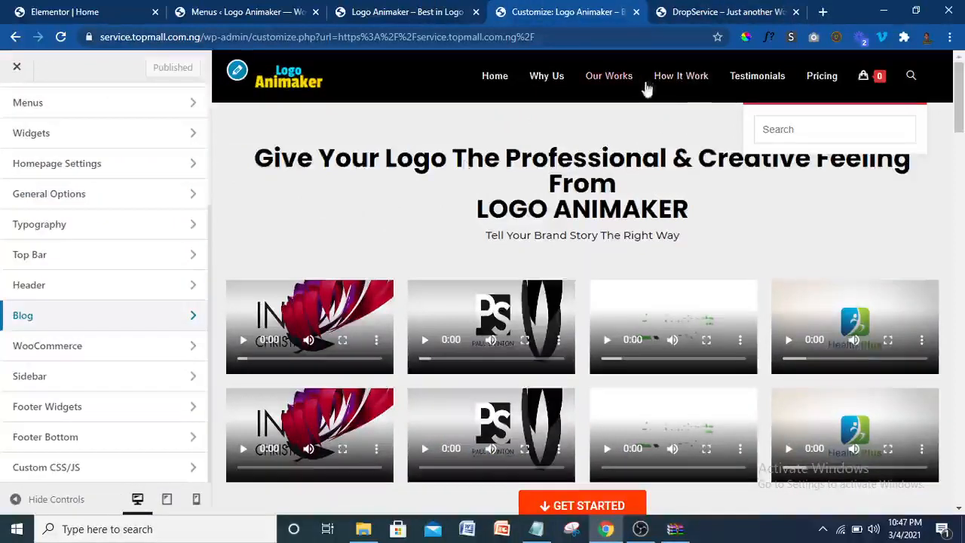
# - Open the WooCommerce settings, try a higher cross-sells count in the Cart section, and return to the WooCommerce sections
pyautogui.click(179, 346)
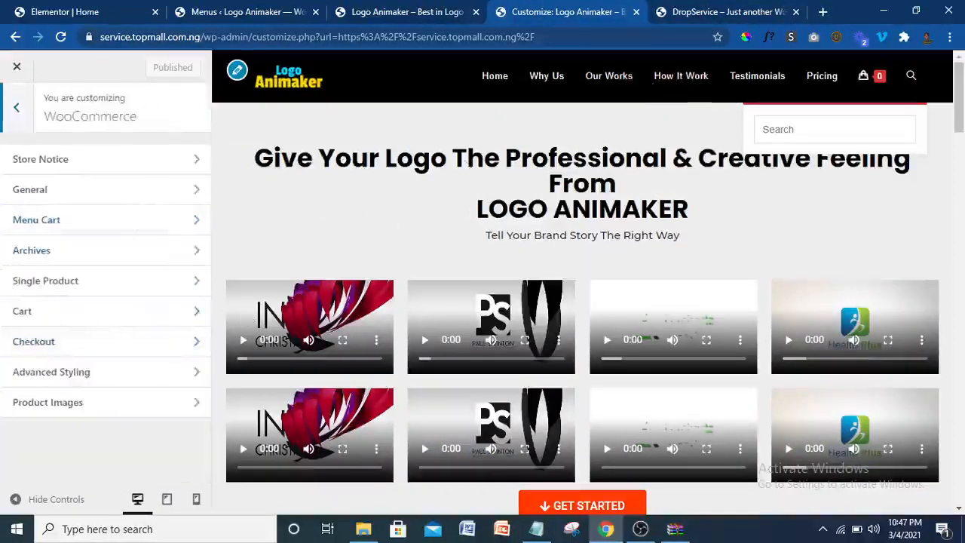
pyautogui.moveTo(867, 81)
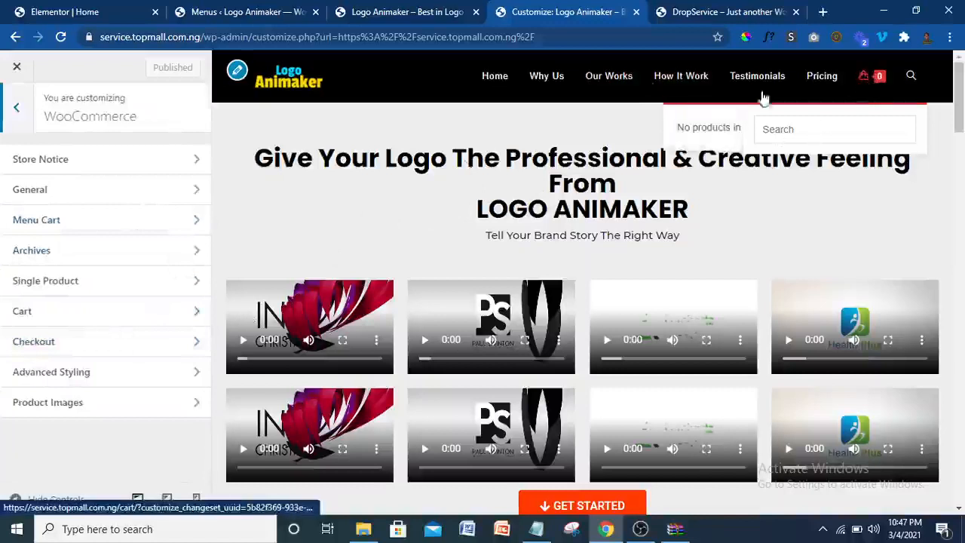
pyautogui.click(114, 323)
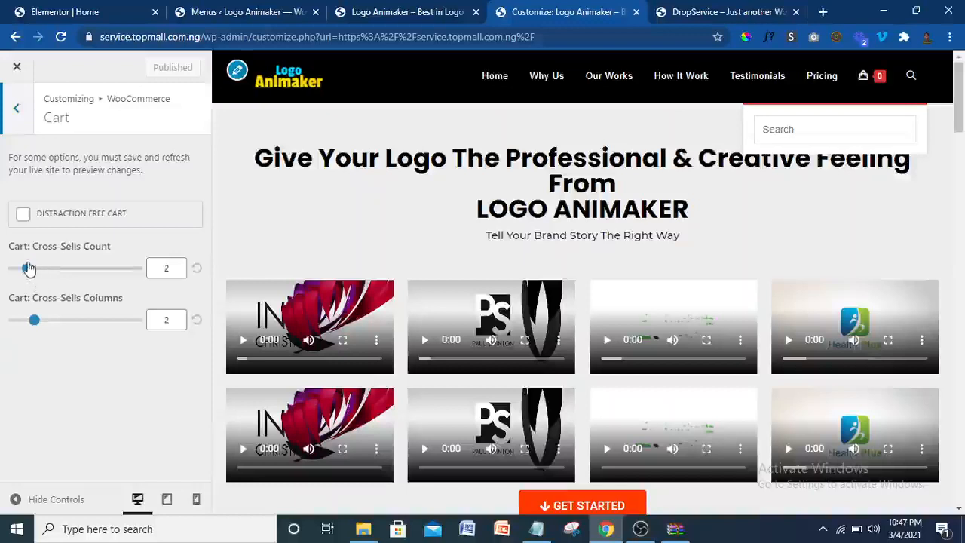
pyautogui.moveTo(27, 273); pyautogui.dragTo(55, 277)
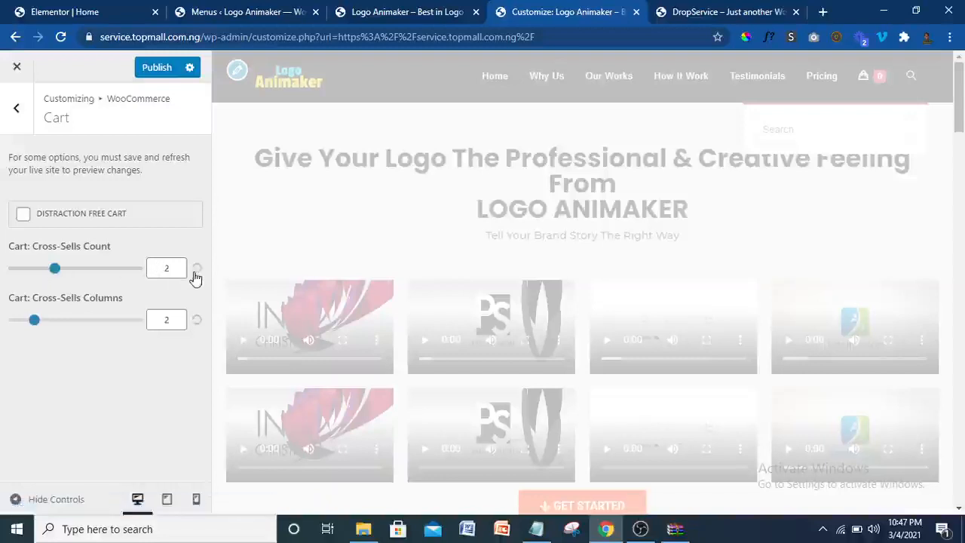
pyautogui.click(20, 109)
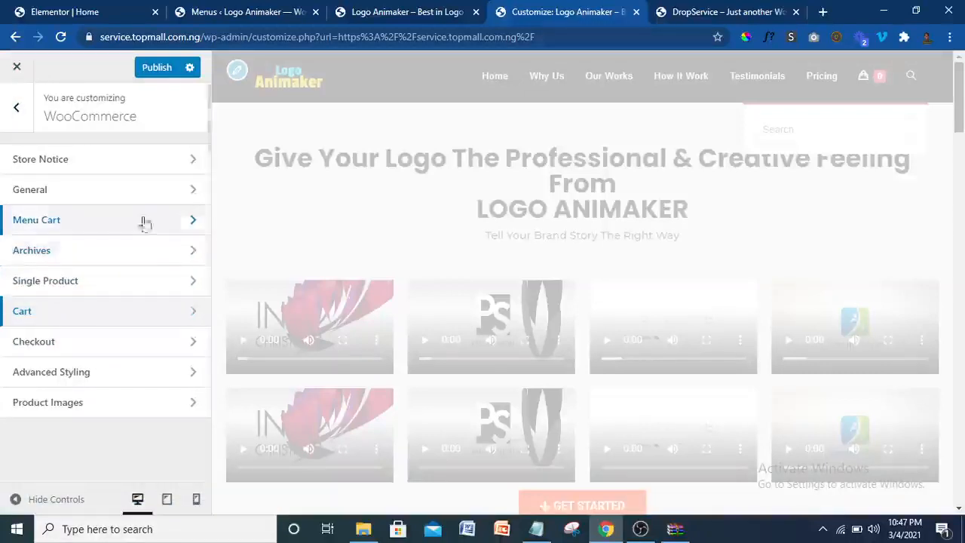
# - Set the Menu Cart icon size to 31 px and compare the cart icon with the DropService site
pyautogui.click(167, 224)
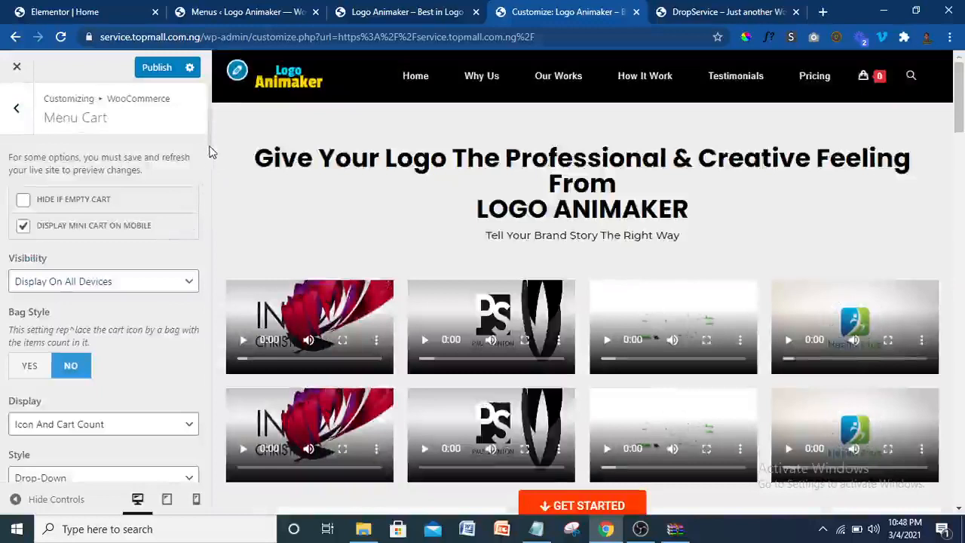
pyautogui.click(209, 169)
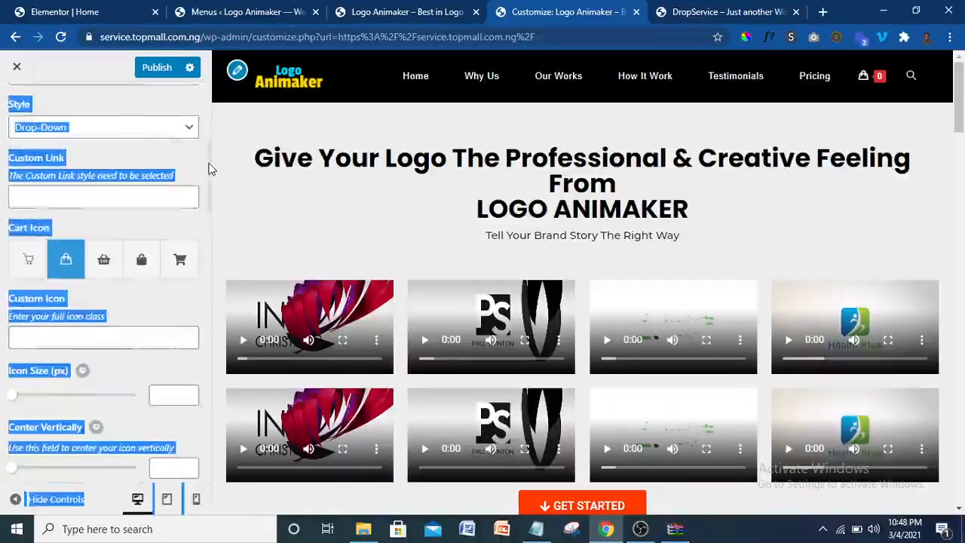
pyautogui.click(198, 171)
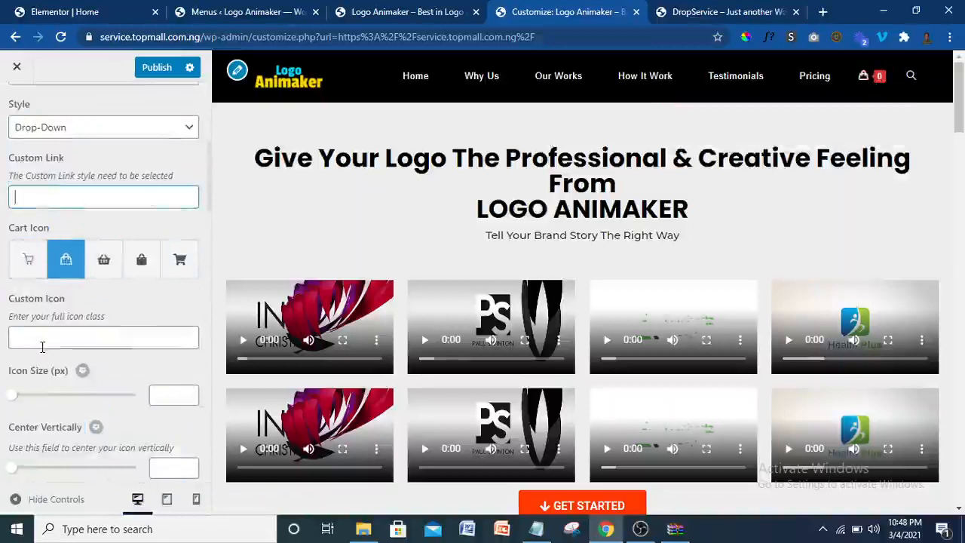
pyautogui.moveTo(13, 397); pyautogui.dragTo(42, 408)
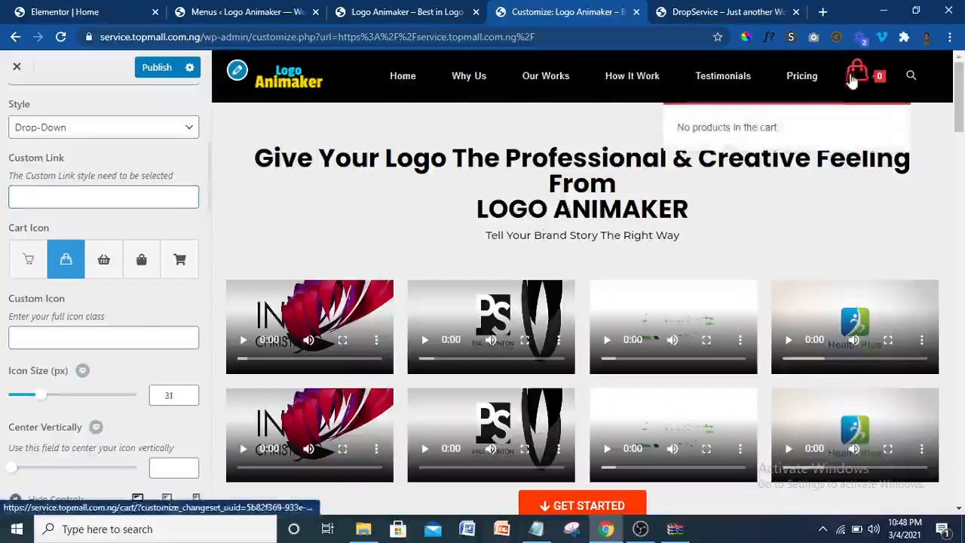
pyautogui.click(729, 9)
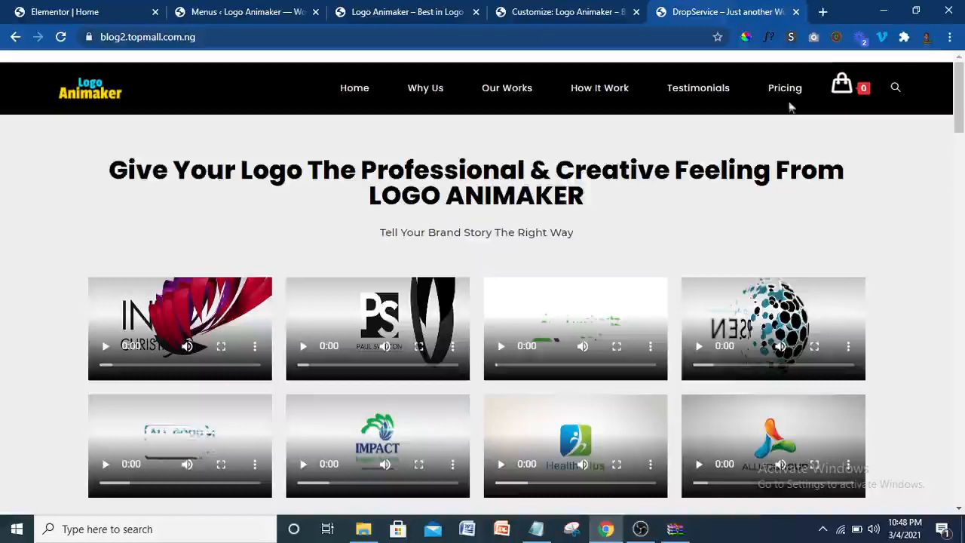
pyautogui.click(551, 9)
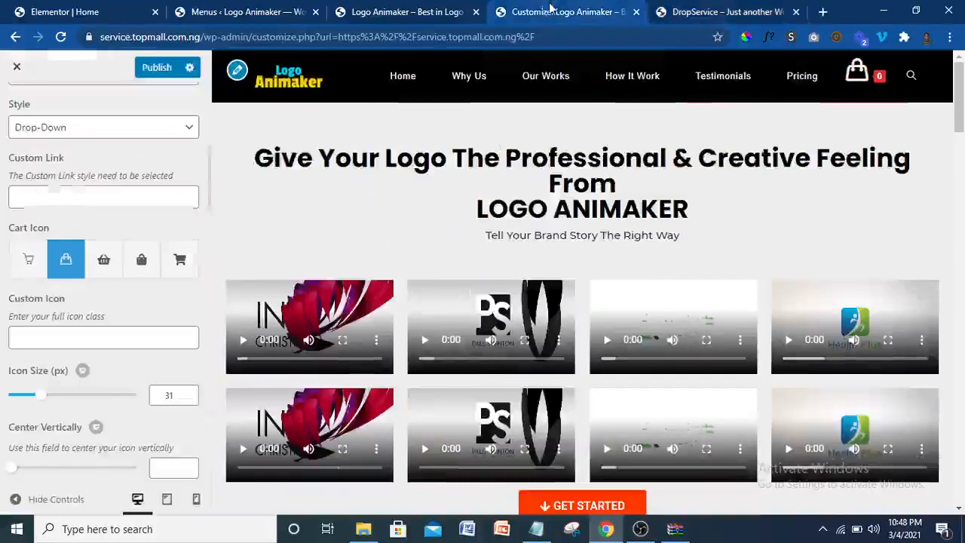
# - Publish the cart icon change and go back to the start of the Menu Cart settings
pyautogui.click(155, 67)
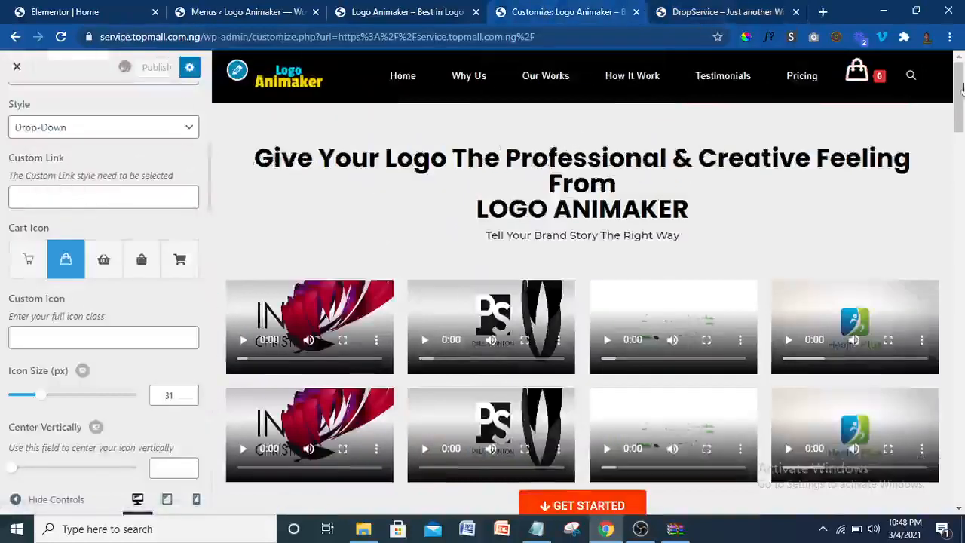
pyautogui.moveTo(962, 88)
pyautogui.mouseDown()
pyautogui.moveTo(964, 359)
pyautogui.moveTo(963, 90)
pyautogui.mouseUp()
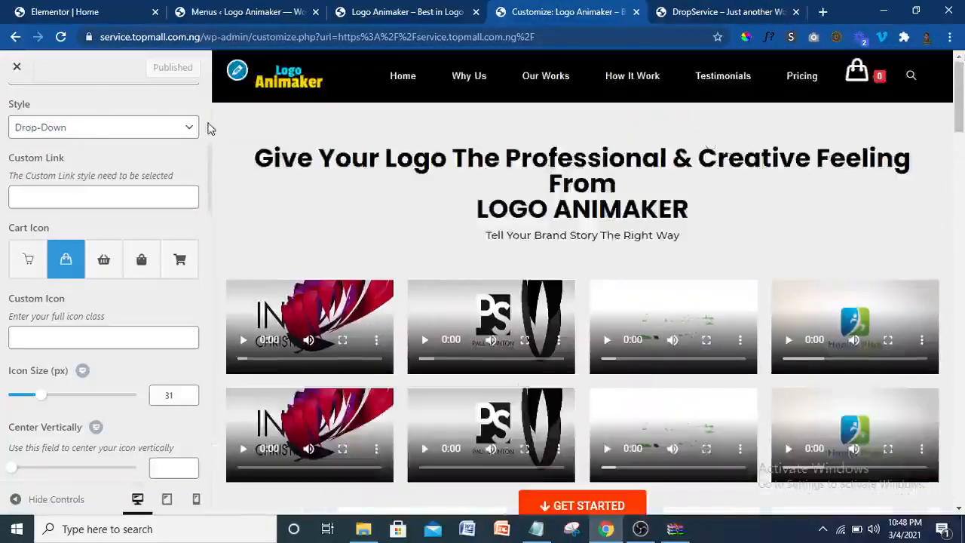
pyautogui.scroll(5, 209, 127)
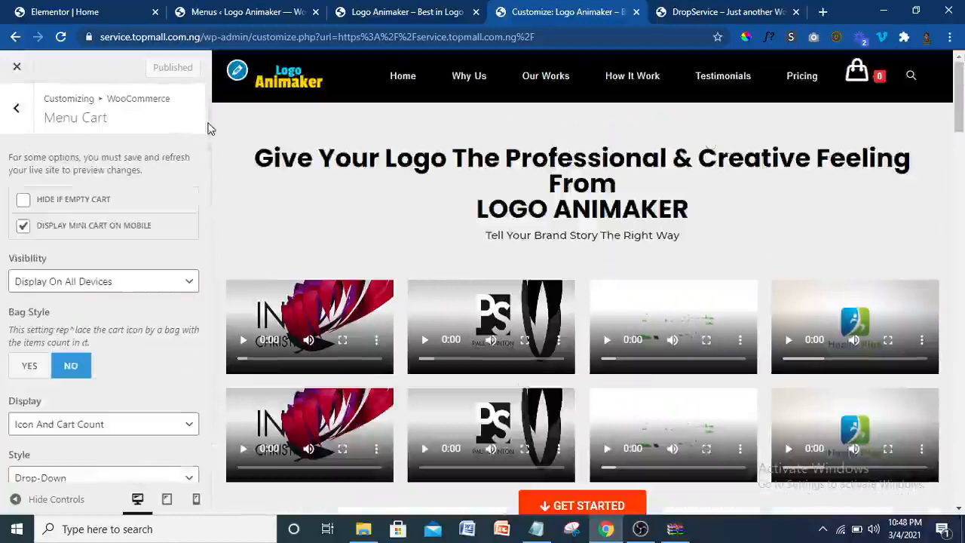
# - Review the WooCommerce Checkout settings, including the options for the company name field, and return to the WooCommerce sections
pyautogui.click(19, 107)
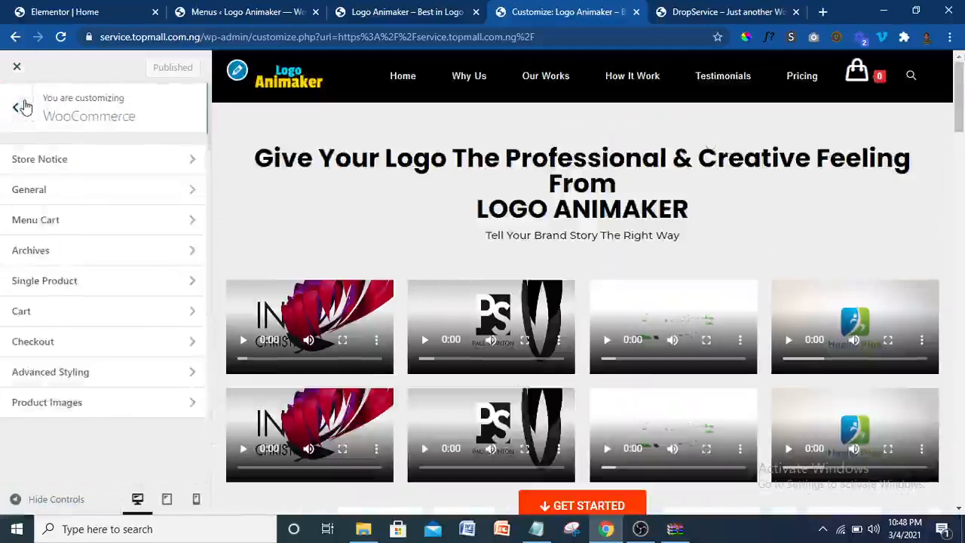
pyautogui.click(89, 343)
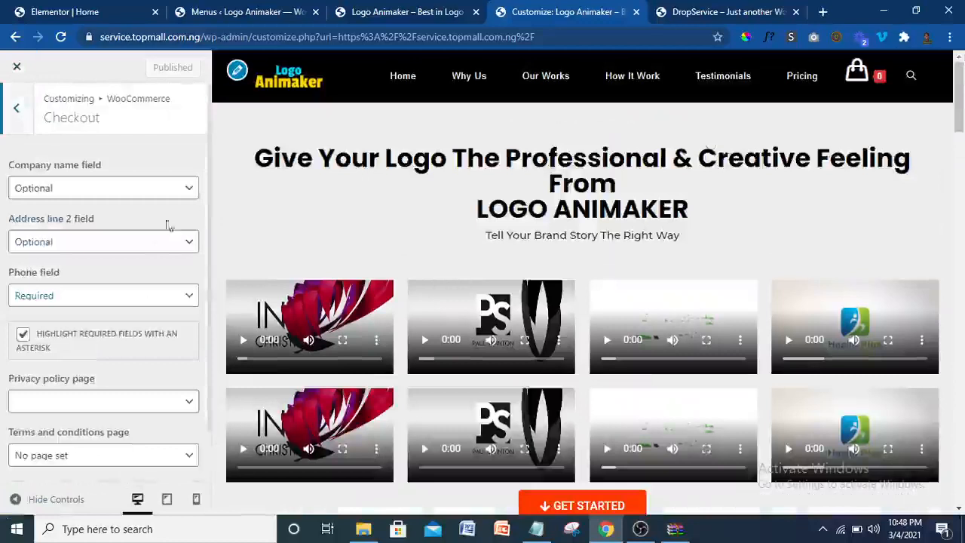
pyautogui.click(116, 194)
pyautogui.click(117, 193)
pyautogui.click(116, 194)
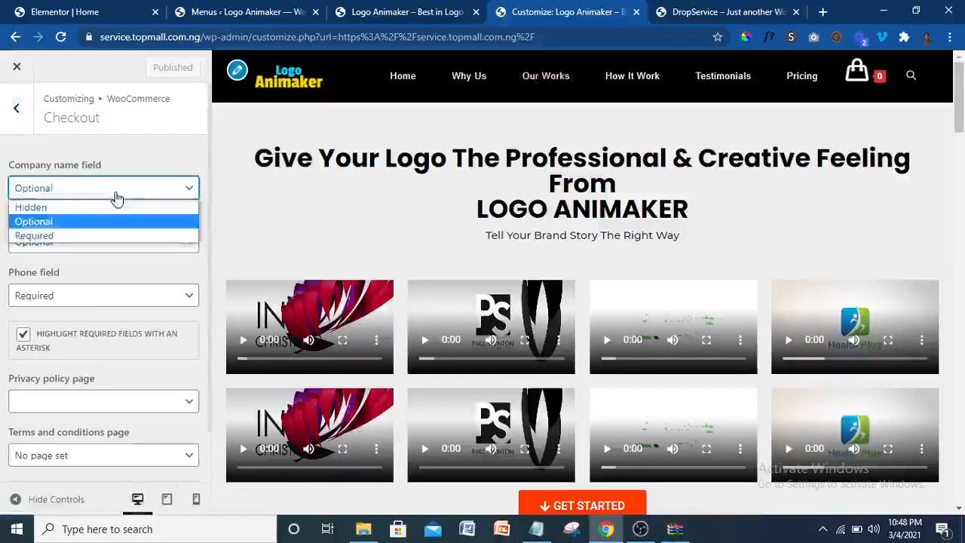
pyautogui.click(117, 196)
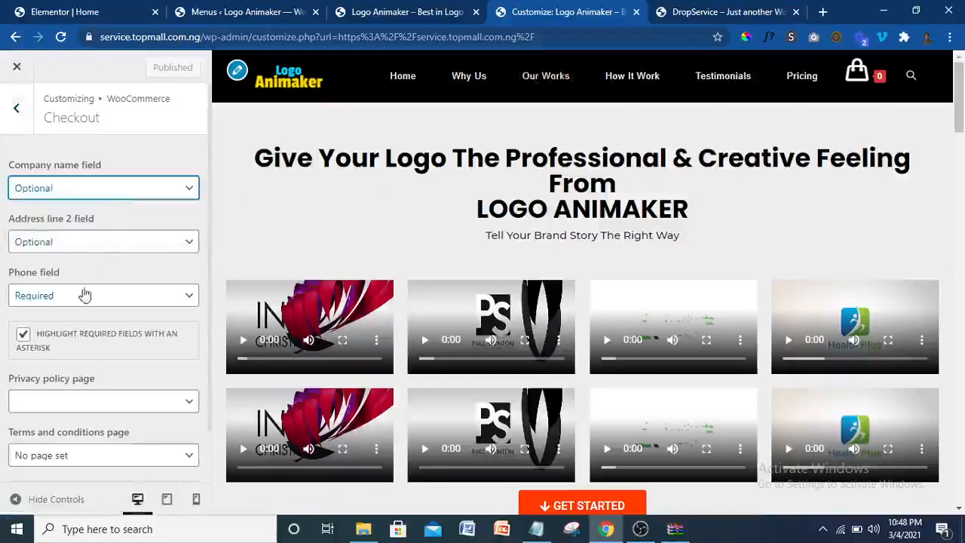
pyautogui.click(207, 242)
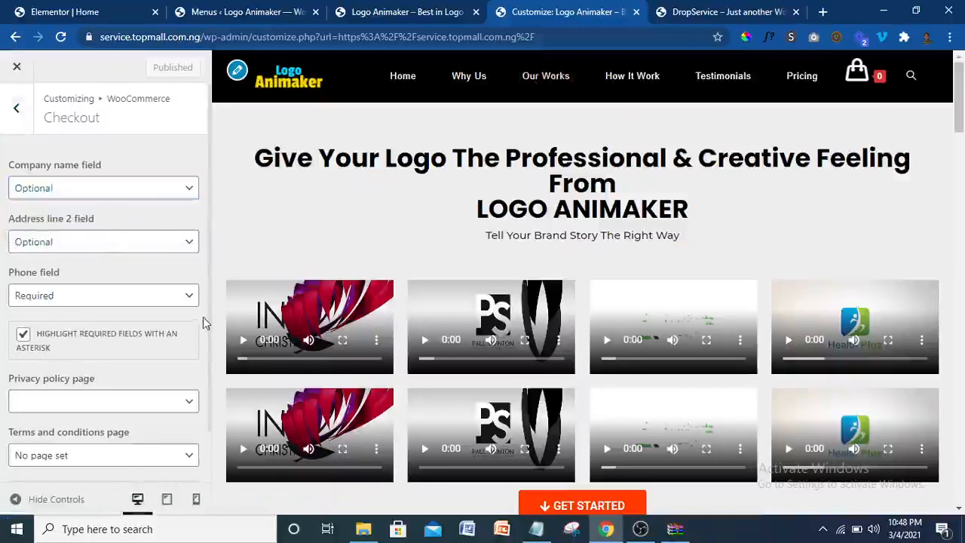
pyautogui.click(26, 119)
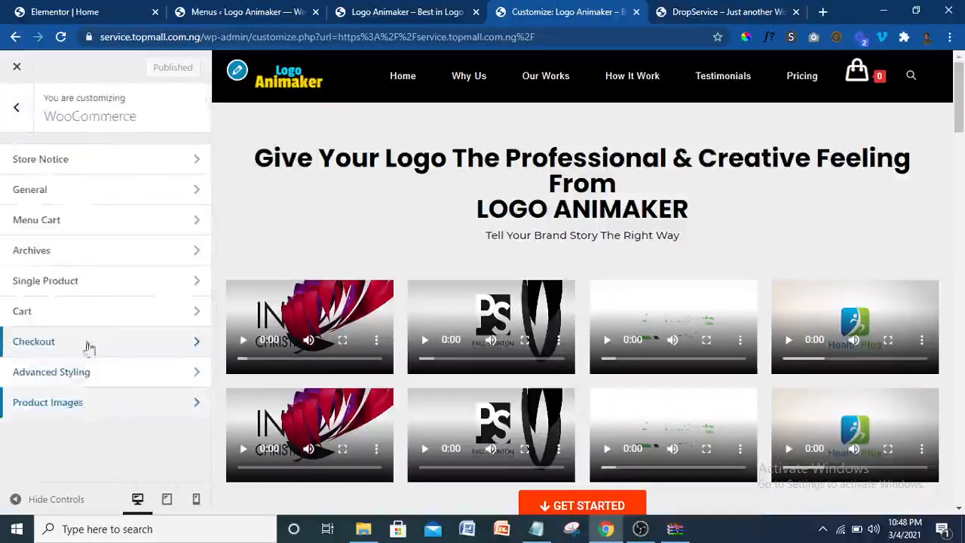
# - Try enabling the store notice in the Store Notice settings, inspect the page preview, and turn the notice off again
pyautogui.click(93, 171)
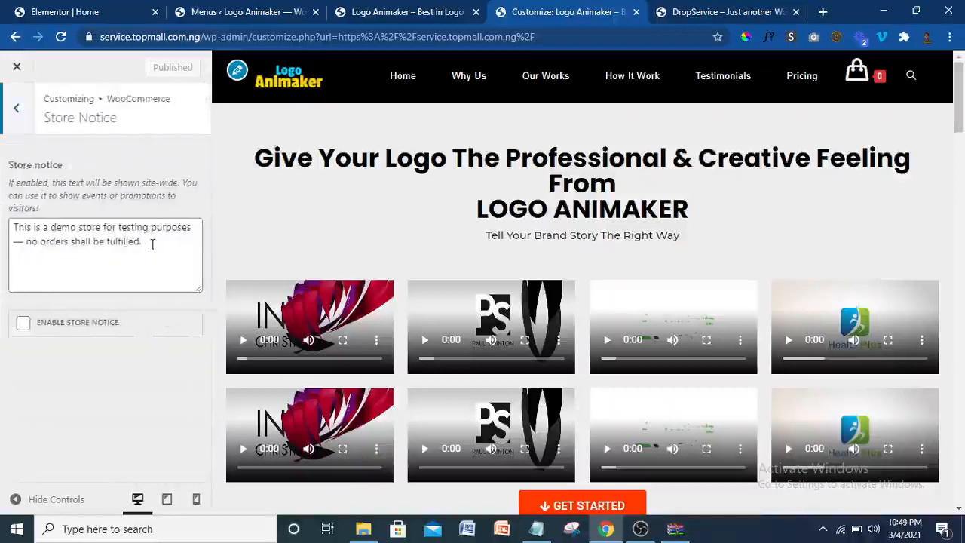
pyautogui.moveTo(152, 244); pyautogui.dragTo(13, 226)
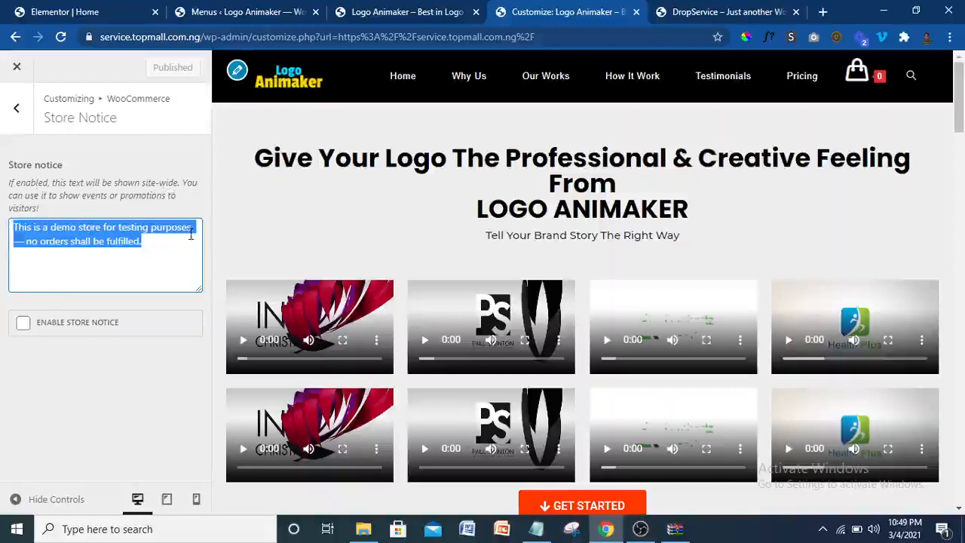
pyautogui.click(25, 327)
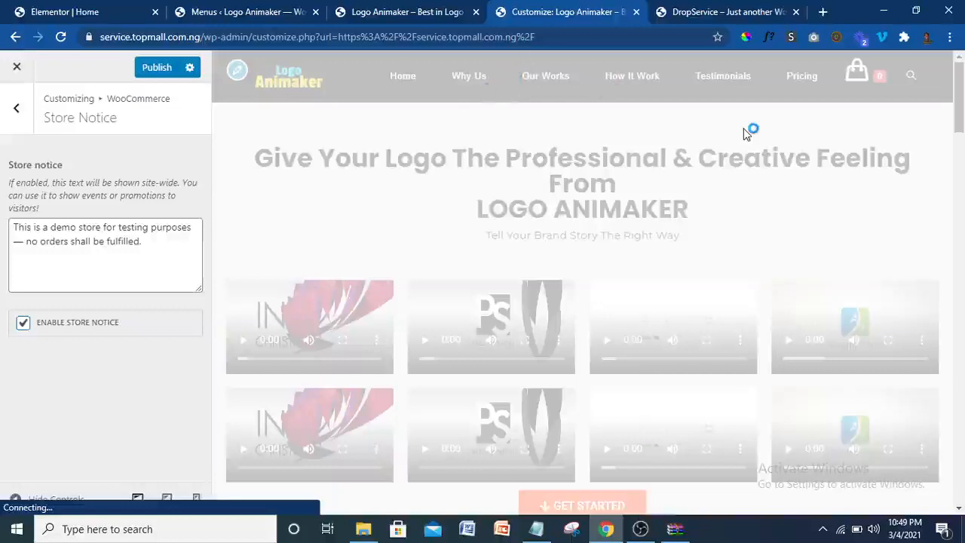
pyautogui.moveTo(959, 90); pyautogui.dragTo(961, 445)
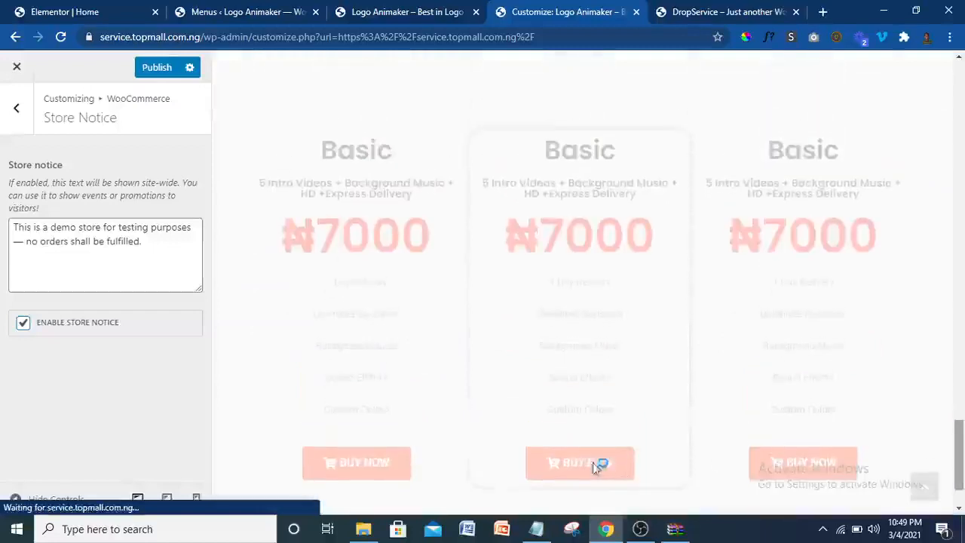
pyautogui.moveTo(960, 444); pyautogui.dragTo(962, 85)
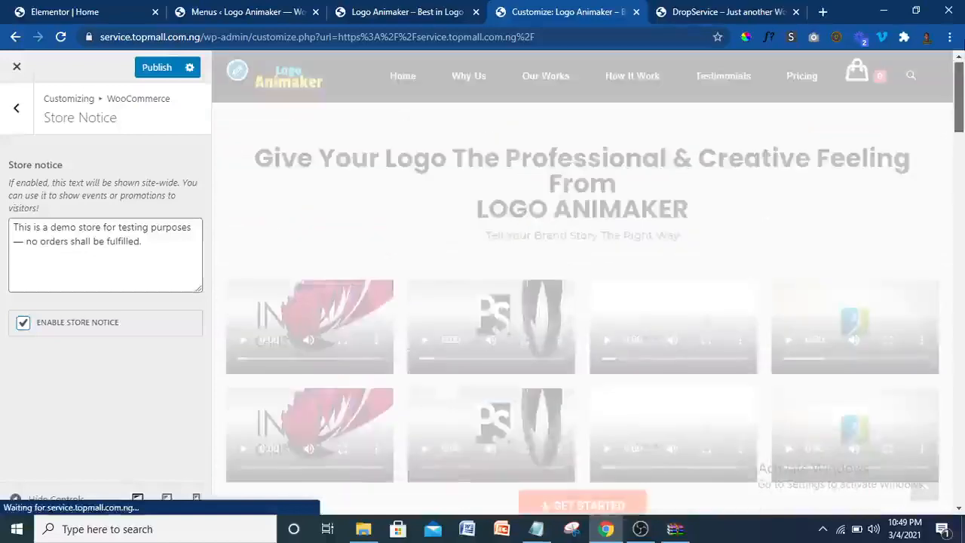
pyautogui.click(23, 322)
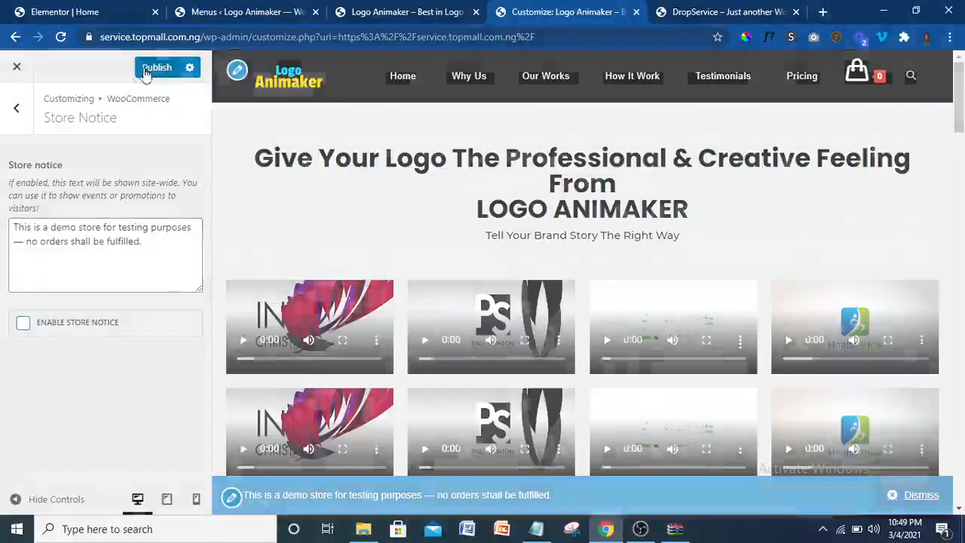
# - Publish the customizer with the store notice disabled and return to the main list of customizer sections
pyautogui.click(153, 67)
pyautogui.click(18, 107)
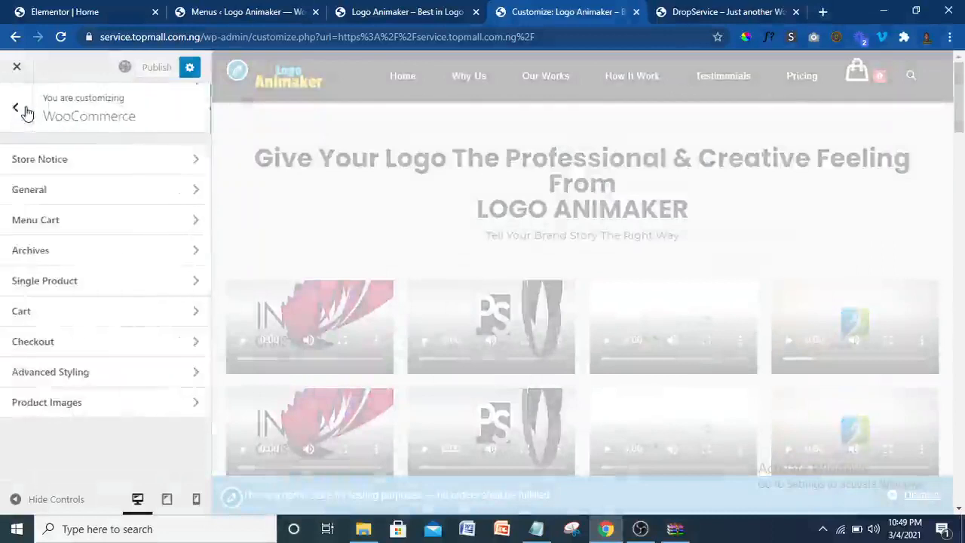
pyautogui.click(23, 111)
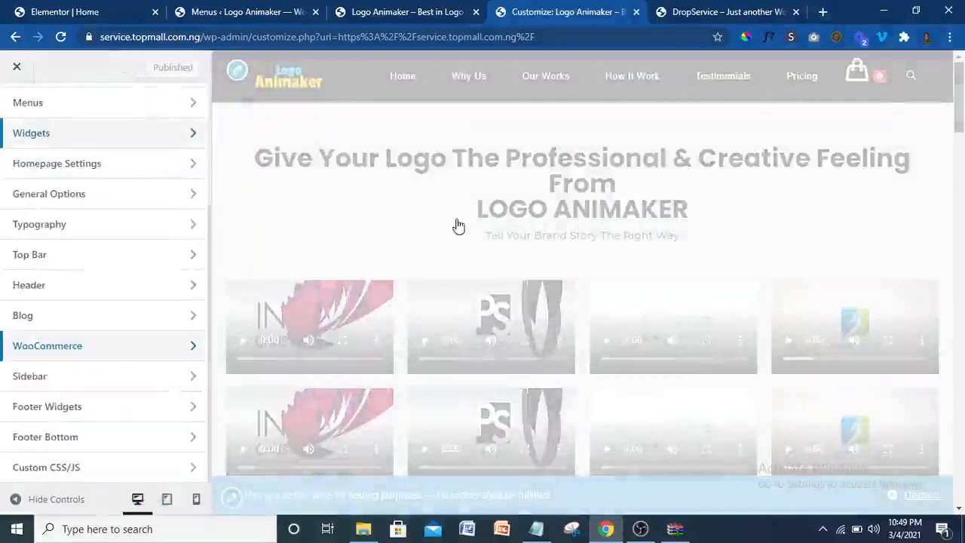
pyautogui.moveTo(959, 98); pyautogui.dragTo(959, 483)
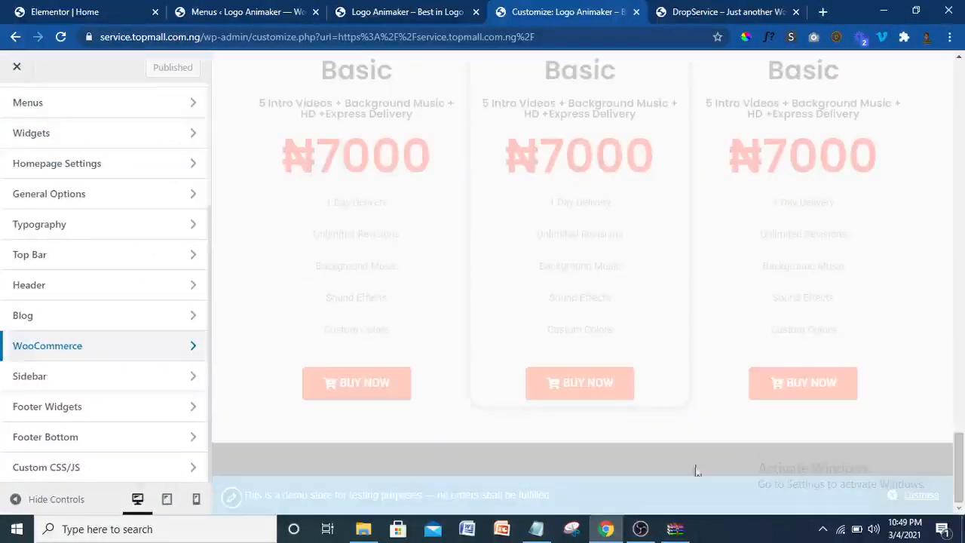
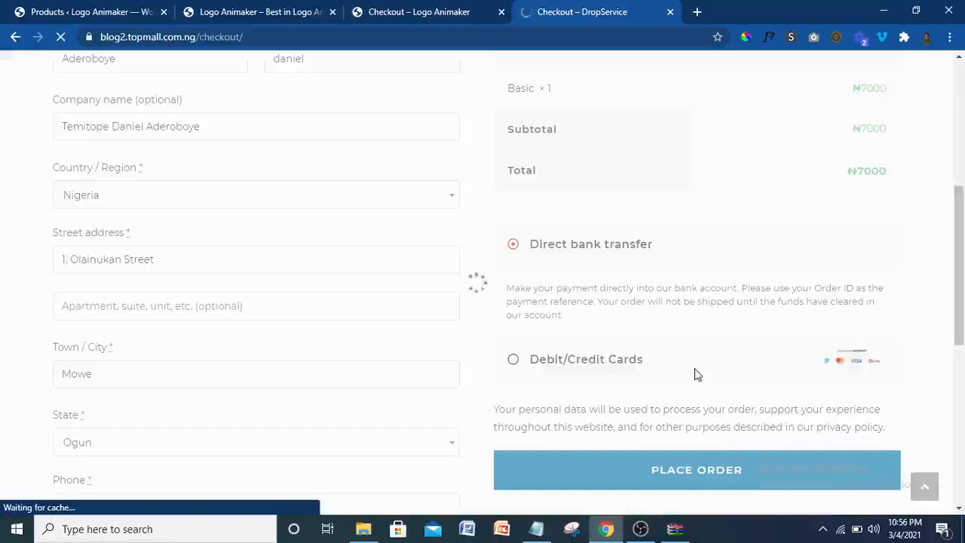
# - Compare the DropService checkout and its Details form with the Logo Animaker checkout page and home page
pyautogui.moveTo(963, 255); pyautogui.dragTo(963, 328)
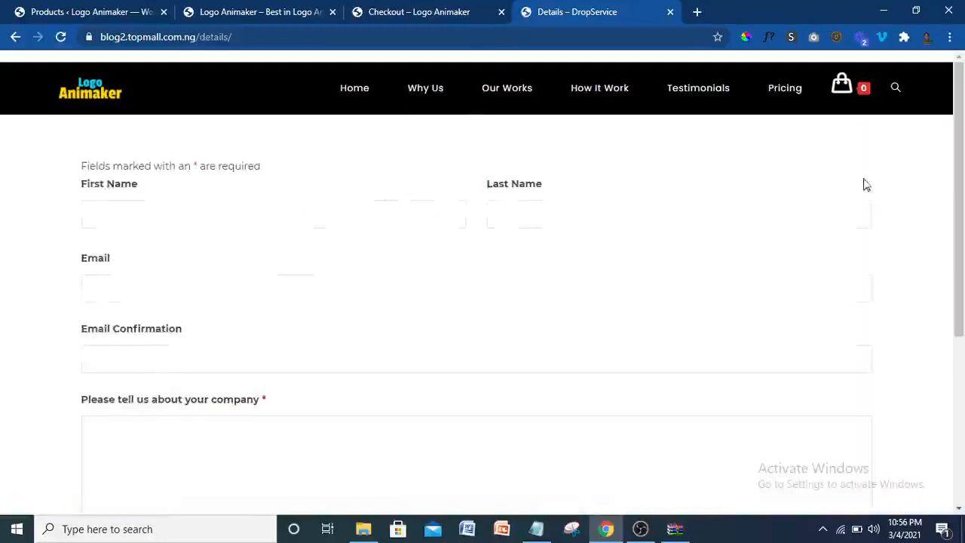
pyautogui.moveTo(959, 187)
pyautogui.mouseDown()
pyautogui.moveTo(962, 315)
pyautogui.moveTo(962, 188)
pyautogui.mouseUp()
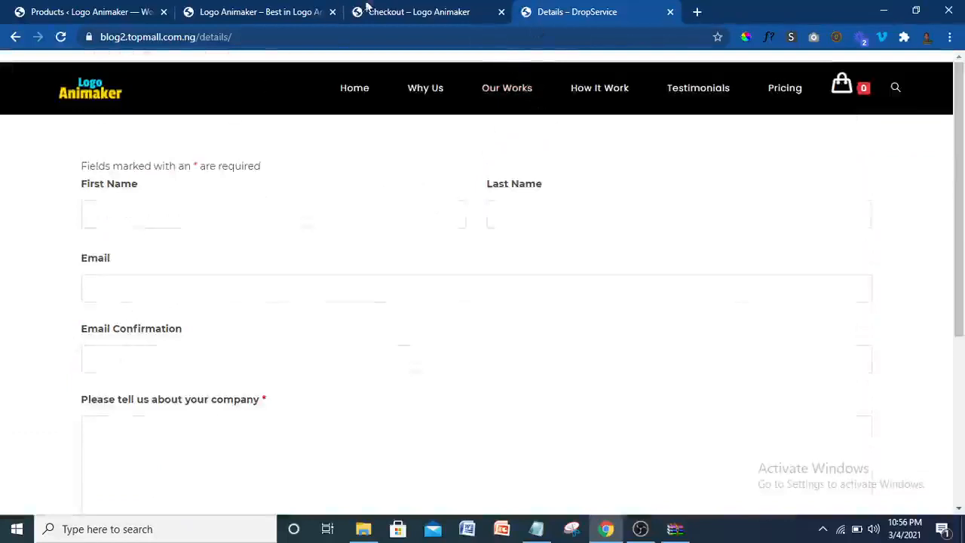
pyautogui.click(368, 8)
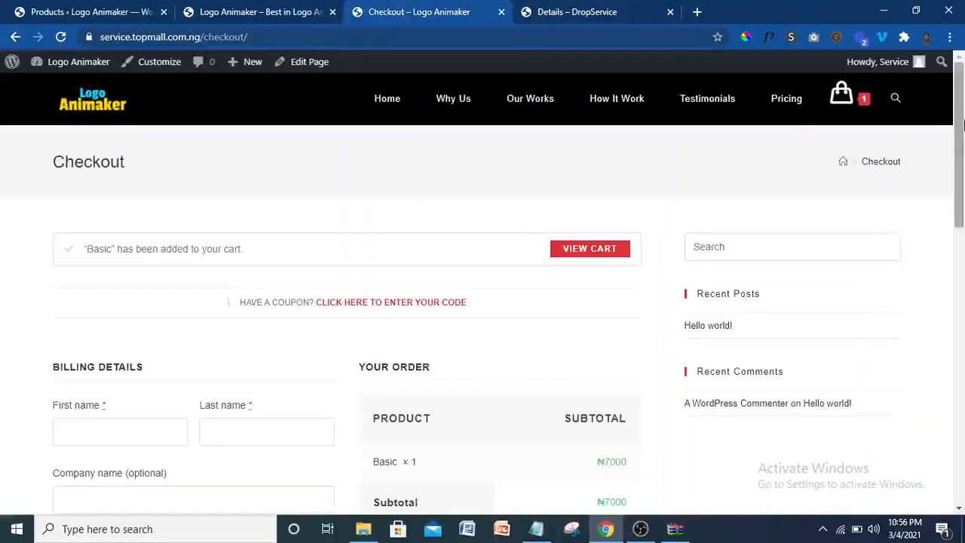
pyautogui.moveTo(962, 125); pyautogui.dragTo(961, 173)
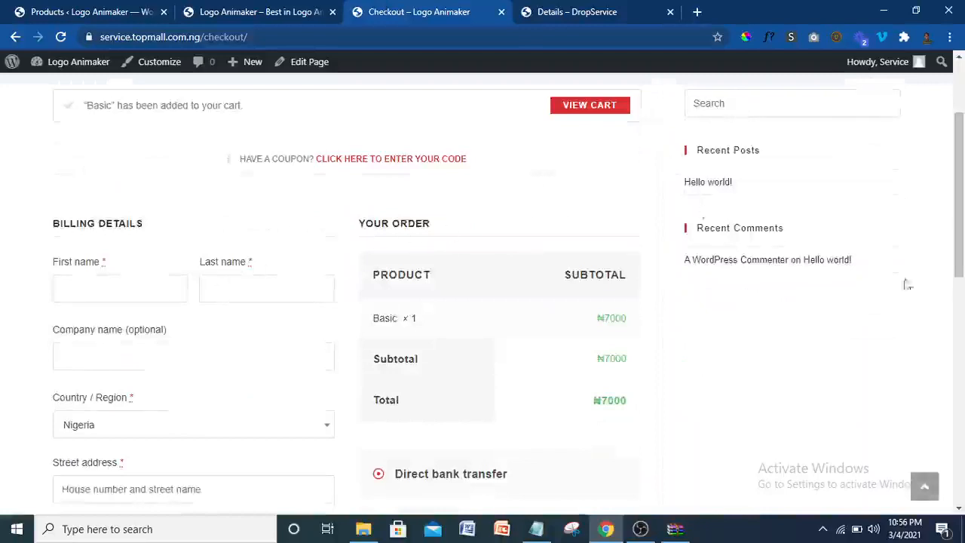
pyautogui.moveTo(962, 203); pyautogui.dragTo(962, 153)
pyautogui.click(575, 6)
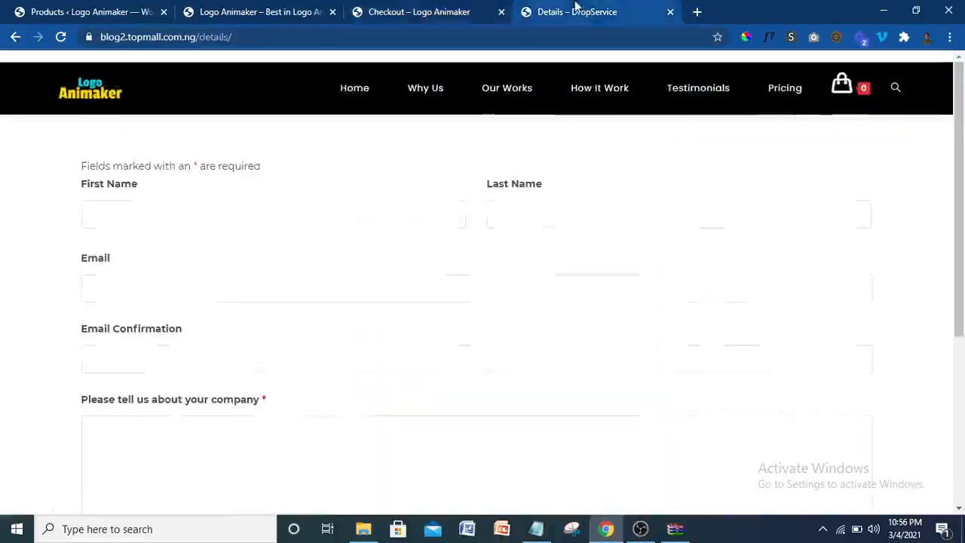
pyautogui.click(248, 7)
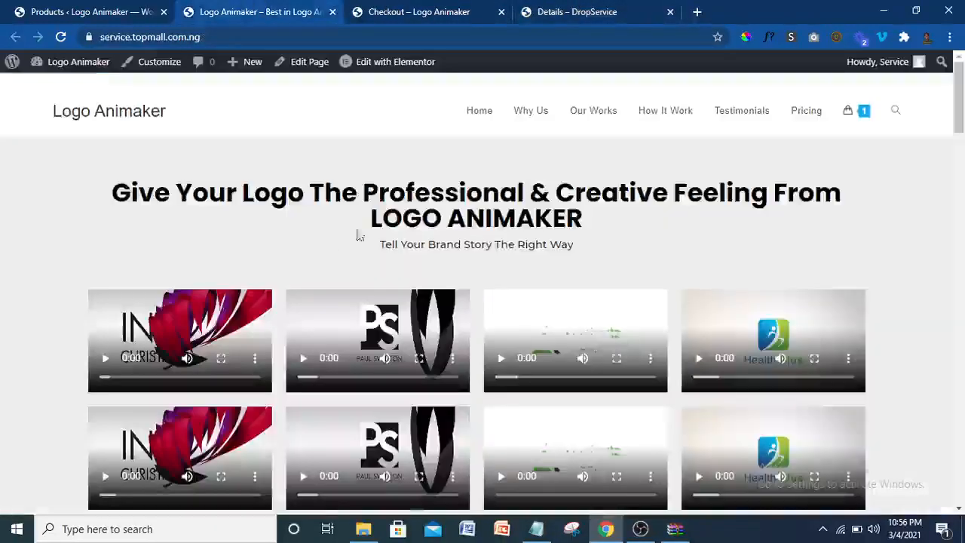
# - Open the Add Plugins page of the Logo Animaker dashboard and search the plugins for "ninja"
pyautogui.click(27, 9)
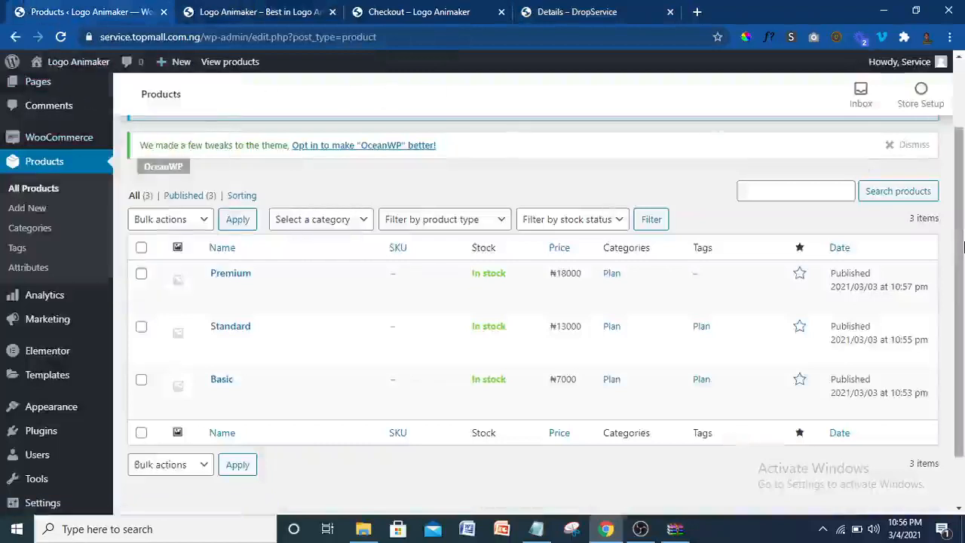
pyautogui.scroll(-1, 964, 332)
pyautogui.moveTo(46, 367)
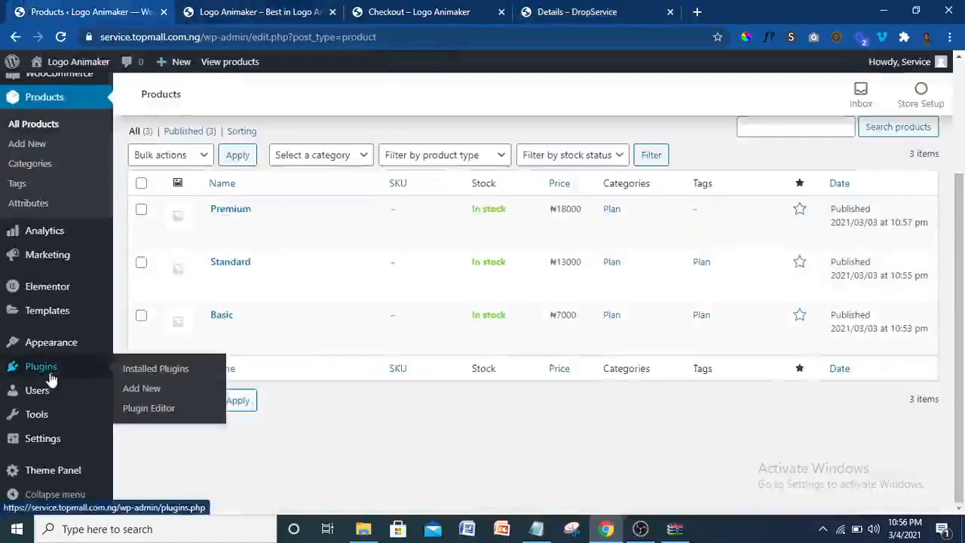
pyautogui.click(145, 390)
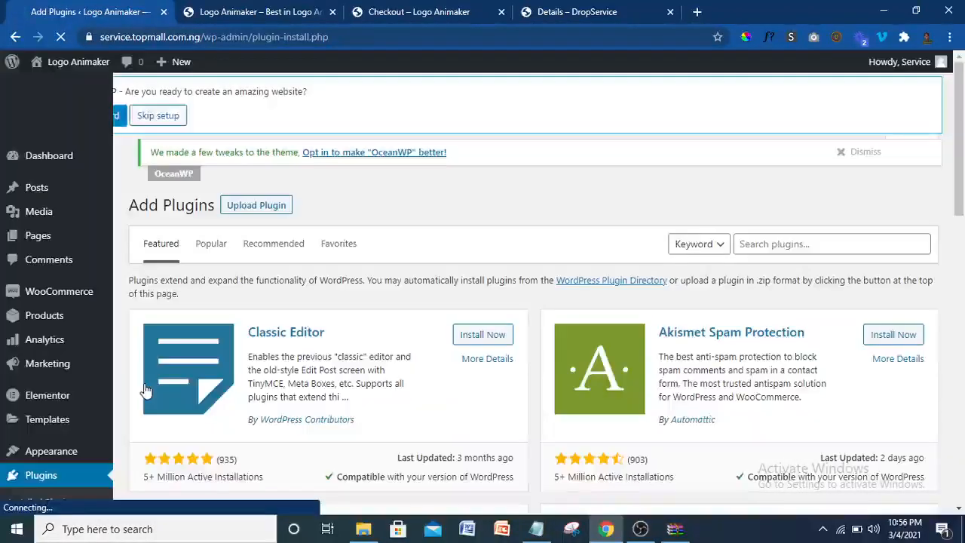
pyautogui.click(814, 248)
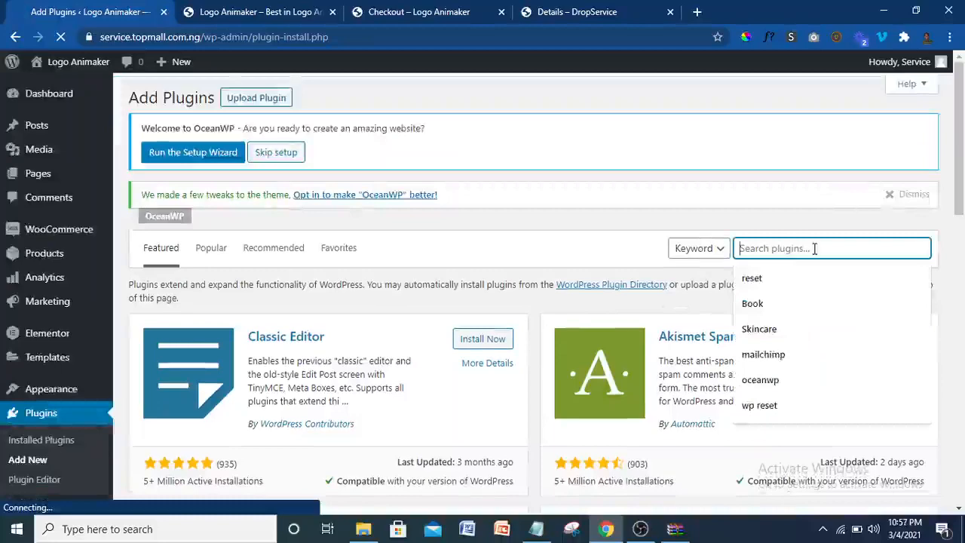
pyautogui.write('ninja')
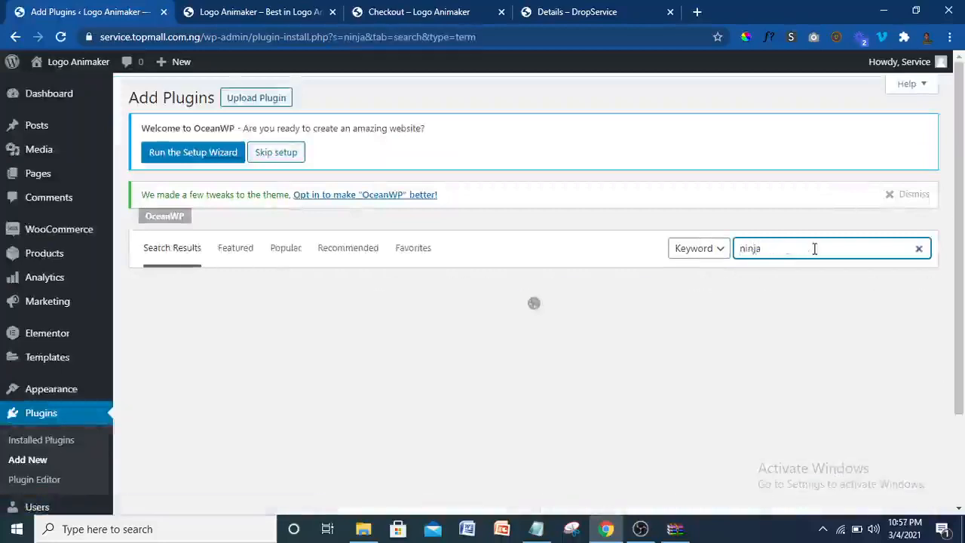
pyautogui.scroll(-2, 787, 269)
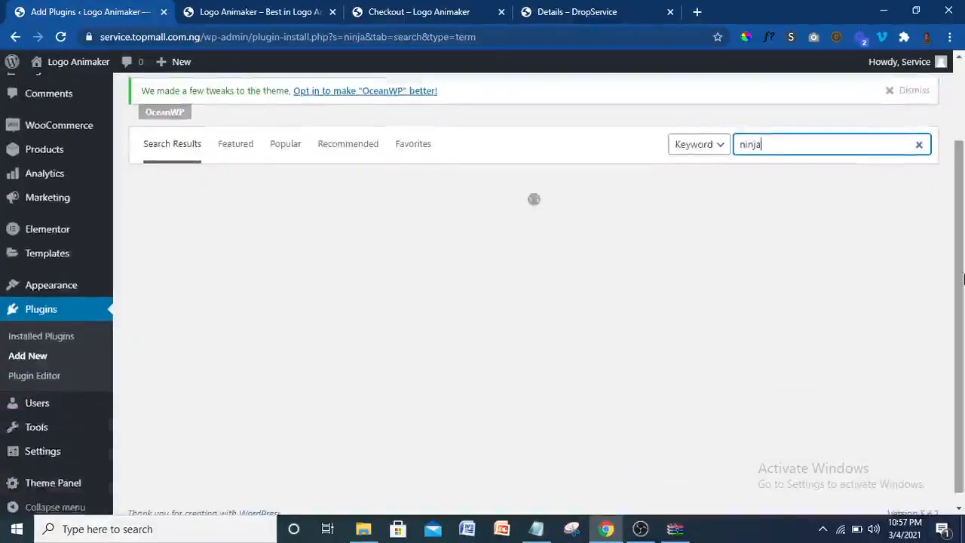
# - Revisit the DropService Details form and the Logo Animaker checkout, and close the Logo Animaker home page
pyautogui.click(595, 8)
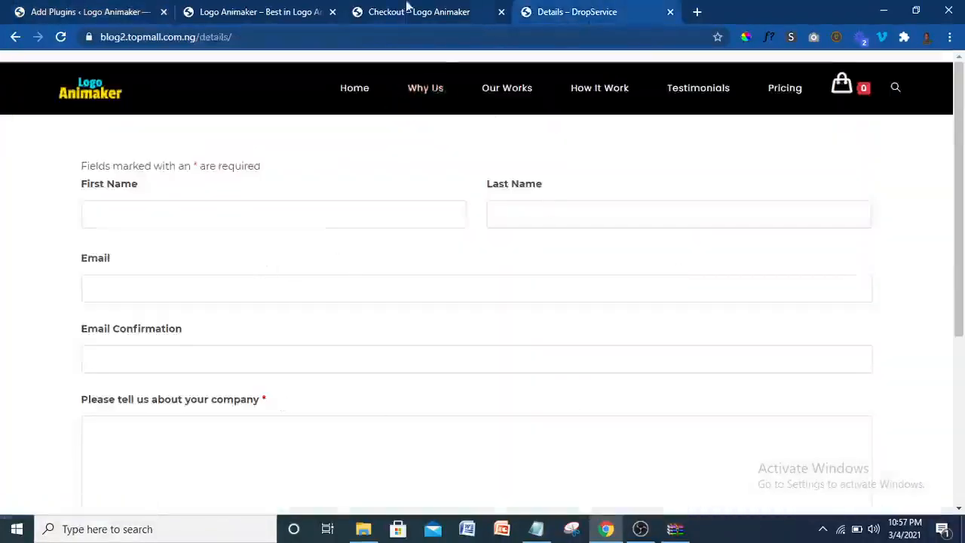
pyautogui.click(407, 11)
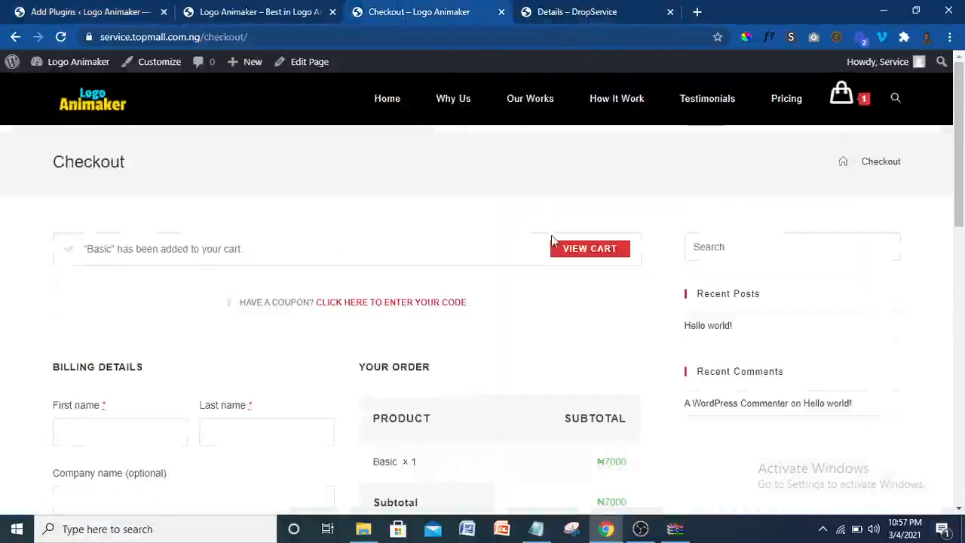
pyautogui.click(256, 6)
pyautogui.click(54, 9)
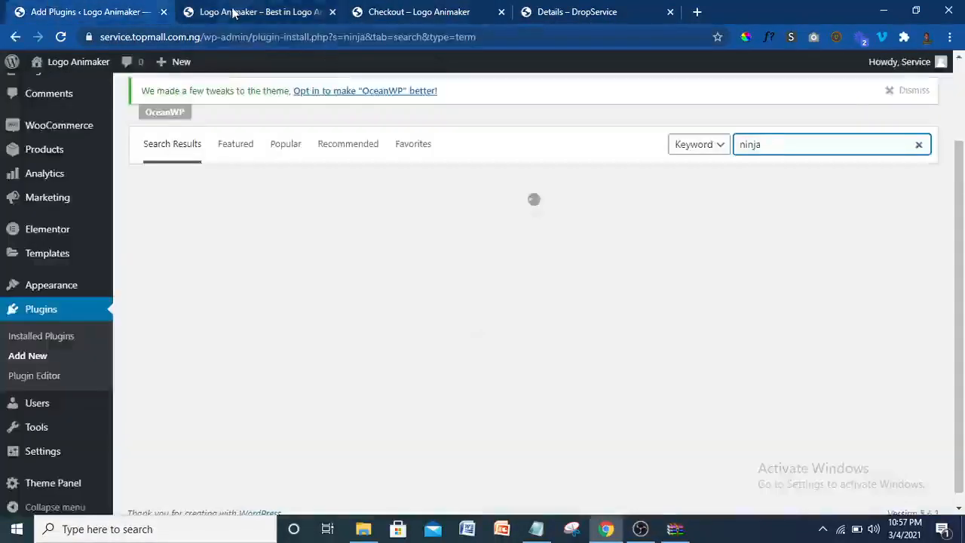
pyautogui.click(235, 12)
pyautogui.click(333, 12)
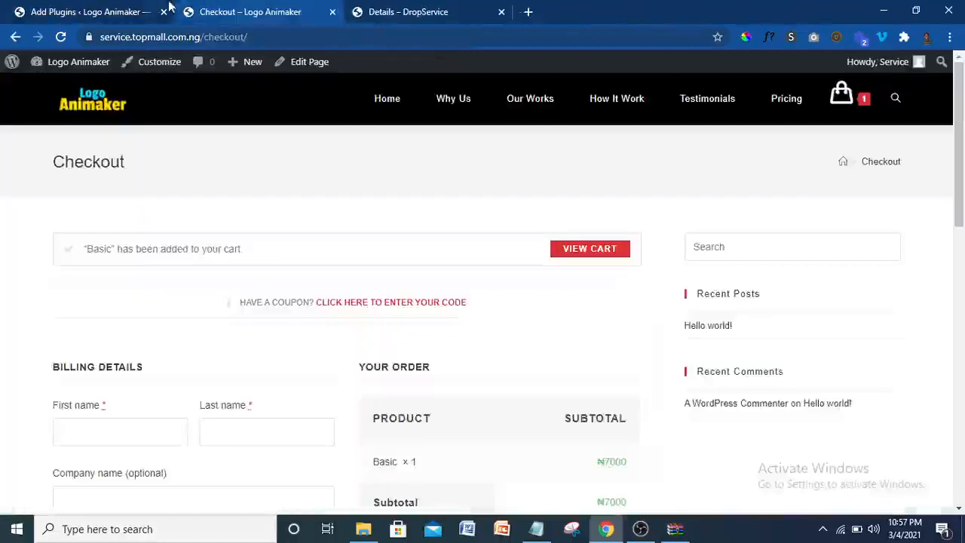
# - Return to the Add Plugins page and rerun the plugin search for "ninja"
pyautogui.click(98, 10)
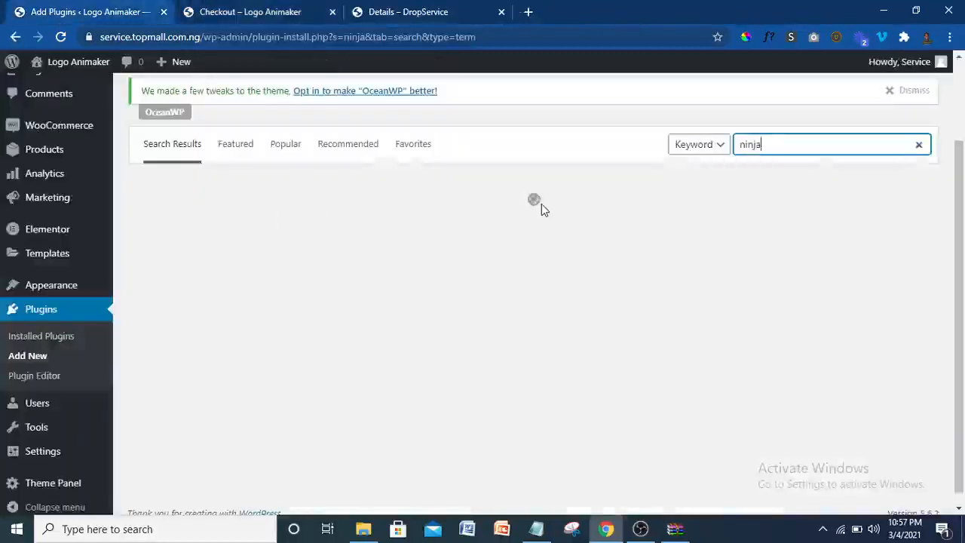
pyautogui.write('A')
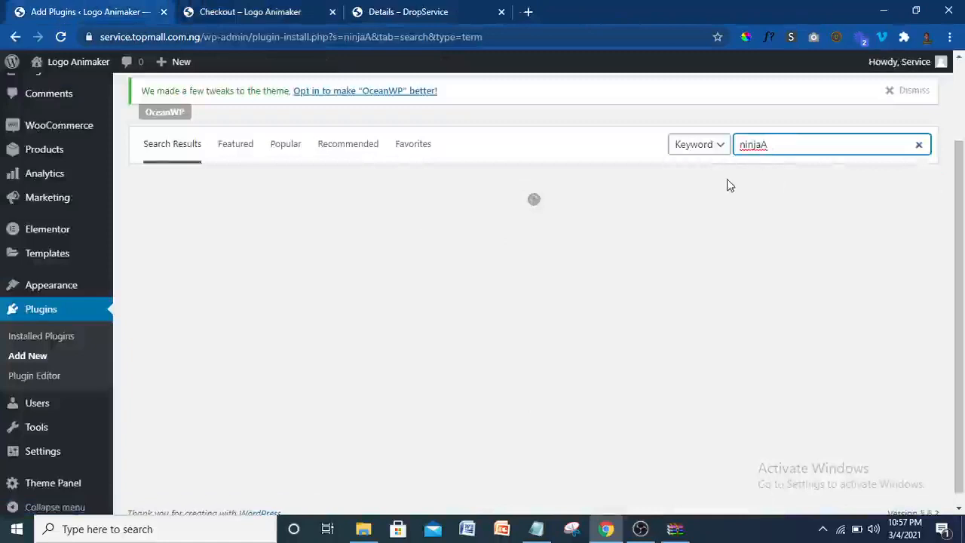
pyautogui.press('BackSpace')
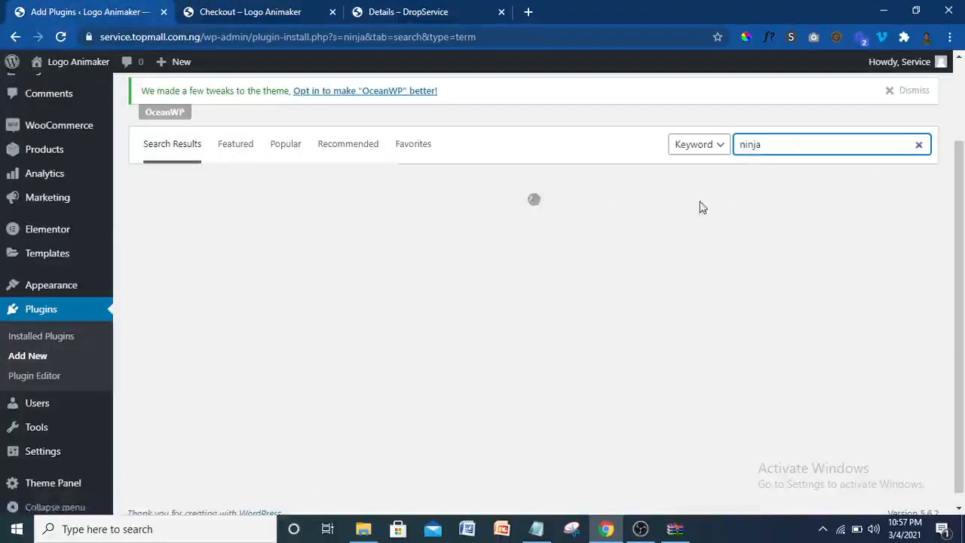
# - Install and activate the Ninja Forms Contact Form plugin from the plugin search results
pyautogui.click(755, 163)
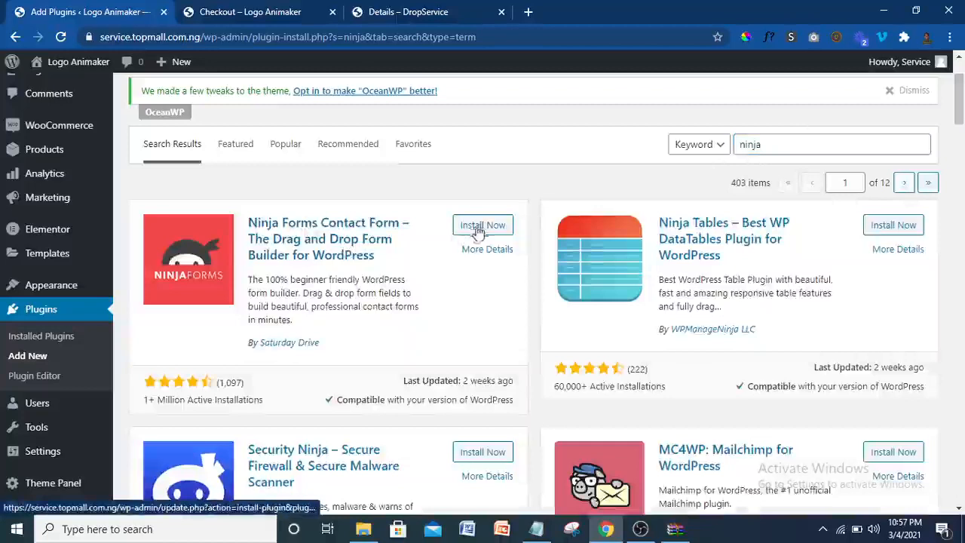
pyautogui.click(481, 228)
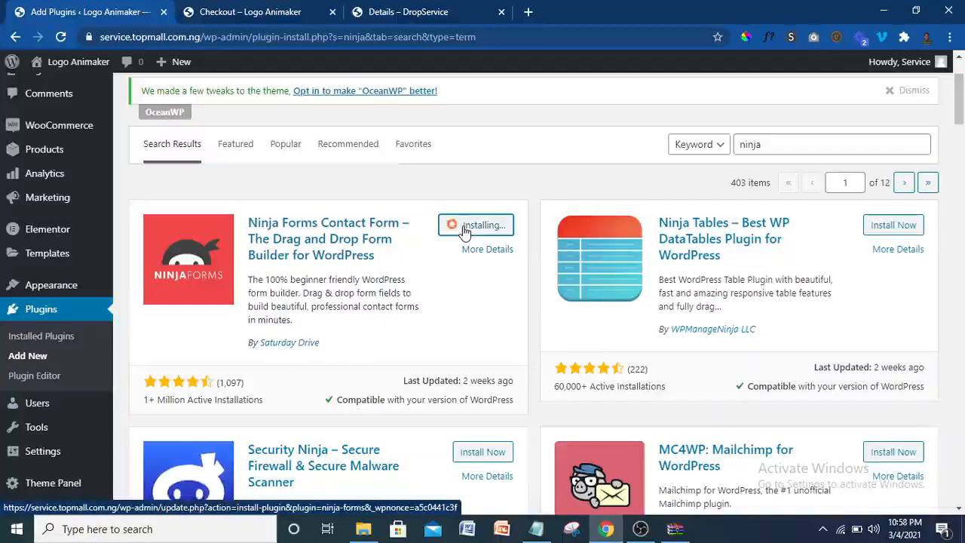
pyautogui.click(377, 9)
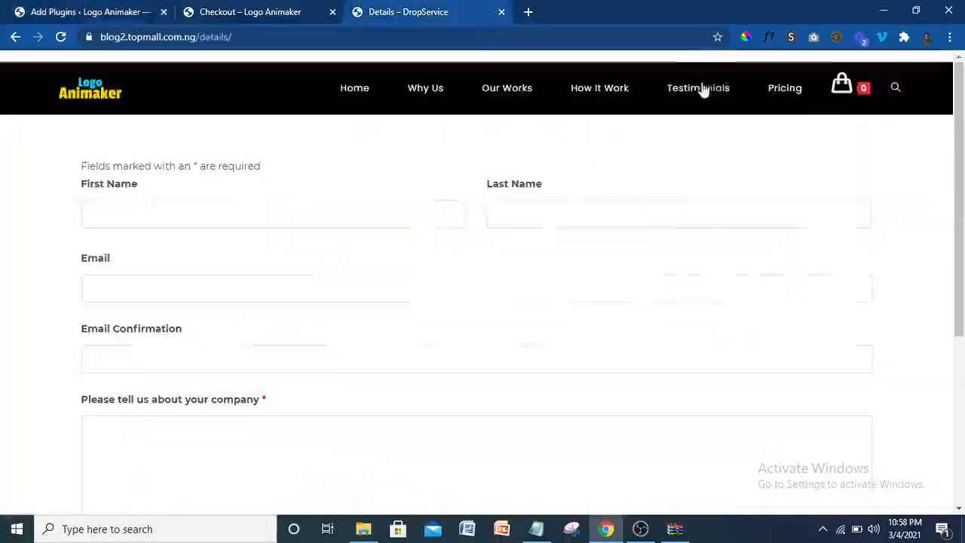
pyautogui.click(266, 8)
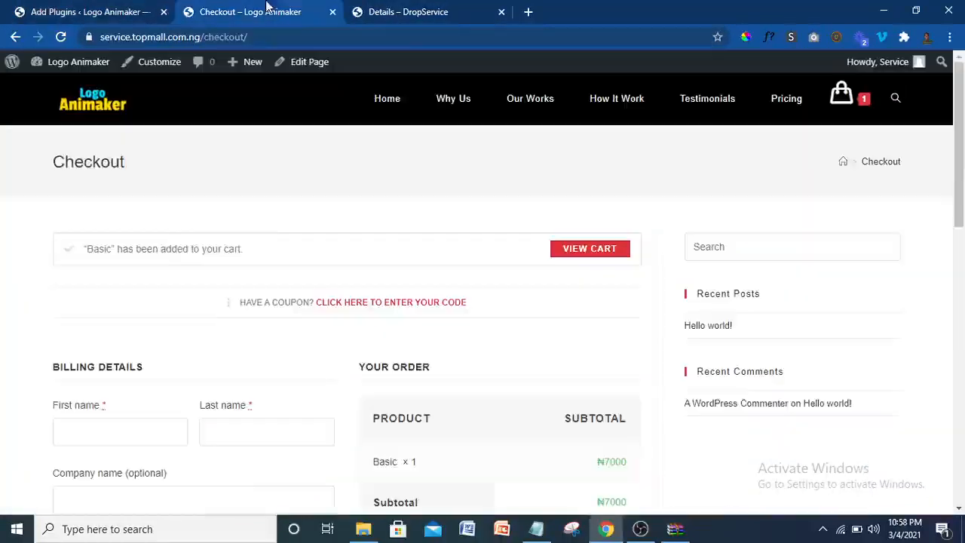
pyautogui.click(103, 9)
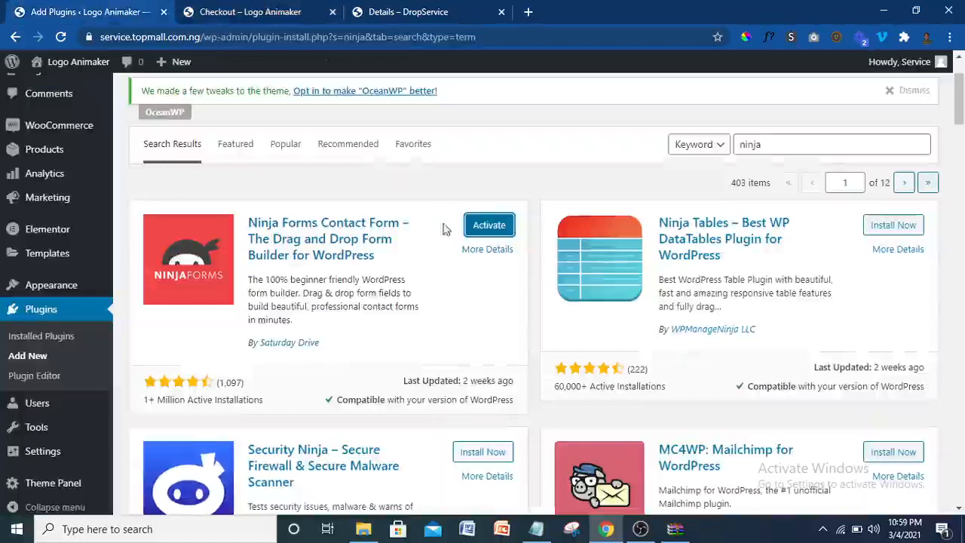
pyautogui.click(477, 225)
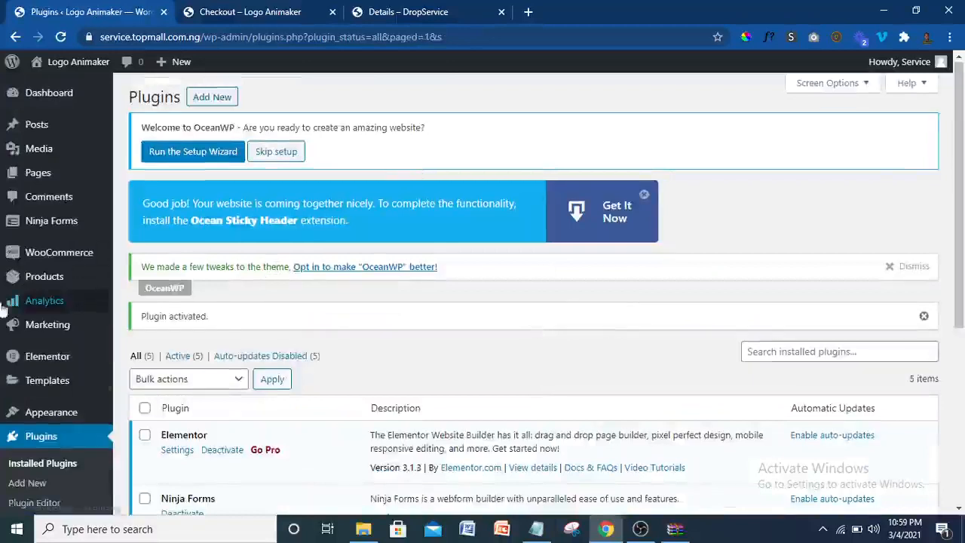
# - Agree to the Ninja Forms usage-data request and create a new form from the Questionnaire template
pyautogui.click(41, 232)
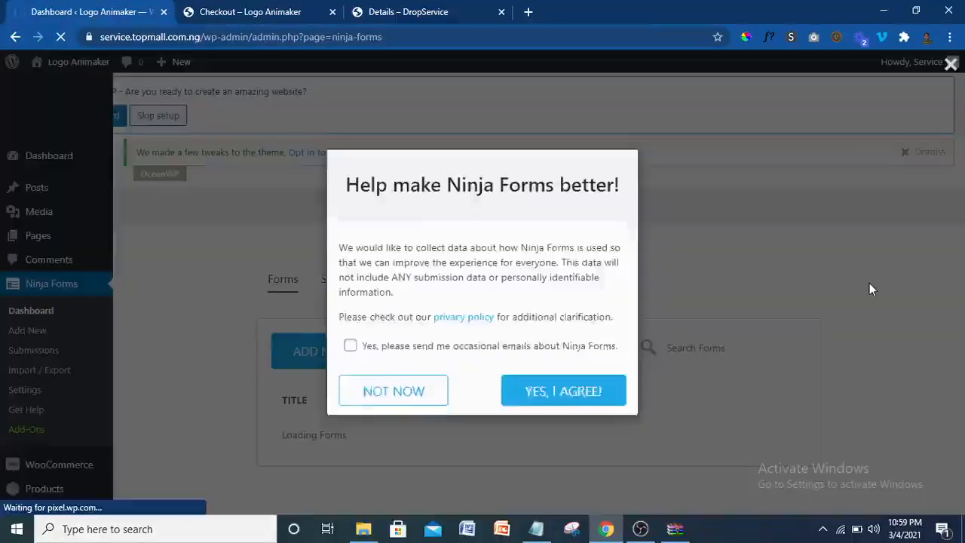
pyautogui.click(572, 380)
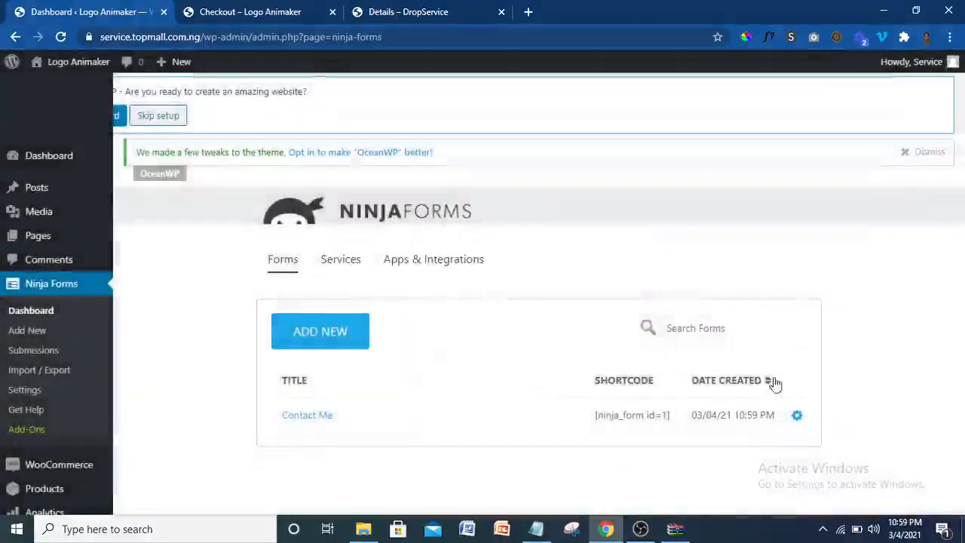
pyautogui.click(338, 341)
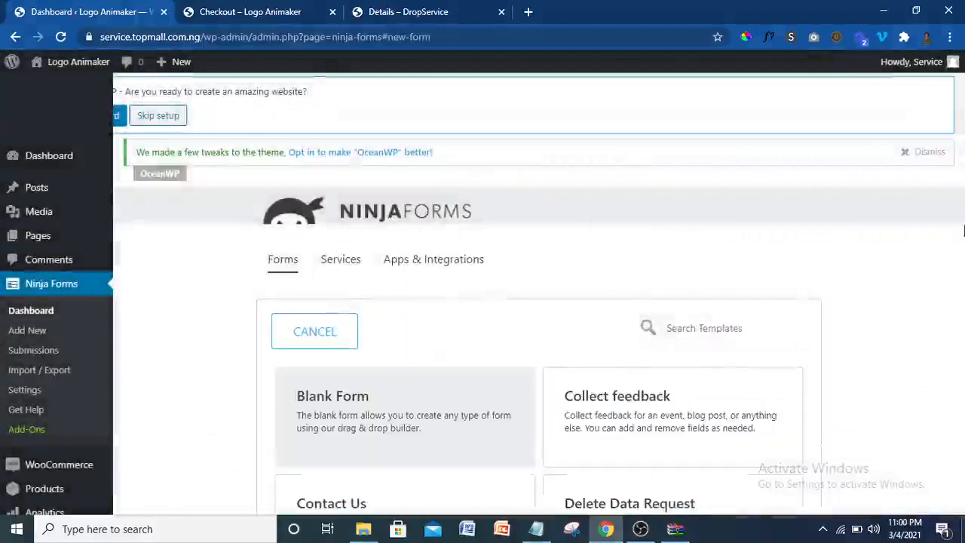
pyautogui.scroll(-5, 946, 292)
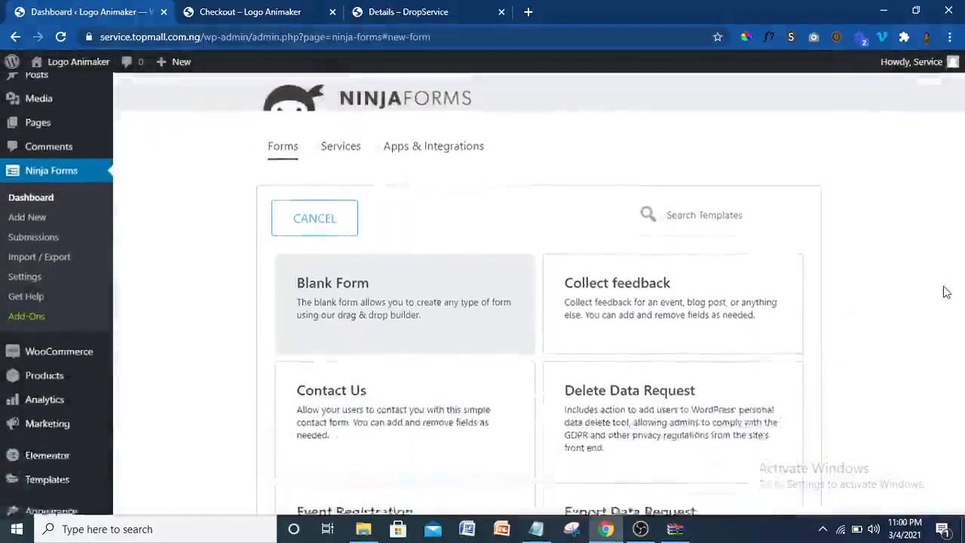
pyautogui.scroll(-3, 947, 292)
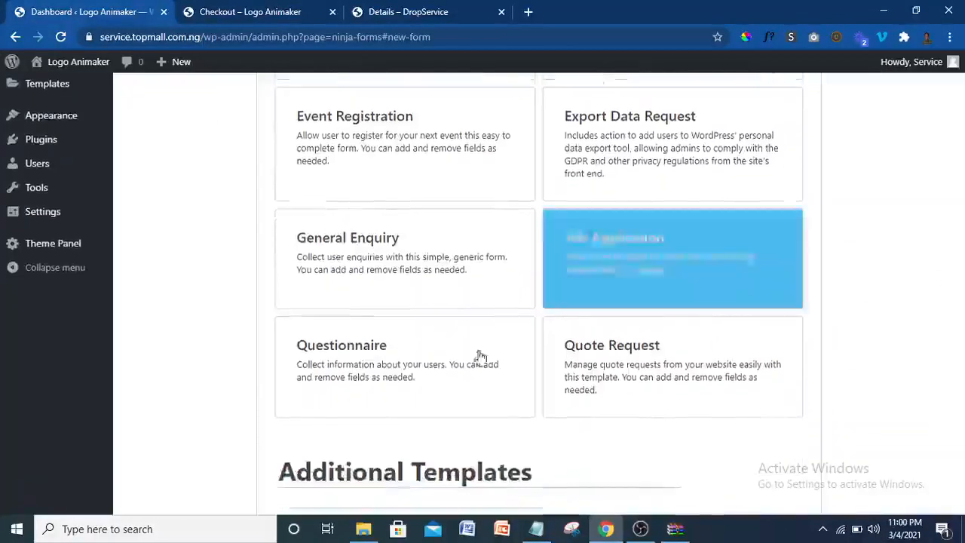
pyautogui.click(411, 368)
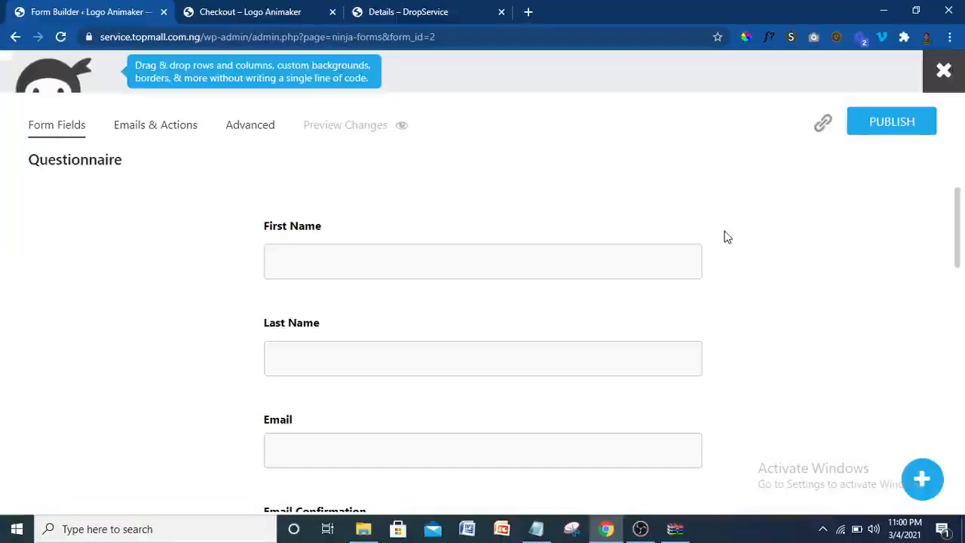
# - Delete the Gender Identification and Age fields from the Questionnaire form
pyautogui.moveTo(954, 240); pyautogui.dragTo(961, 315)
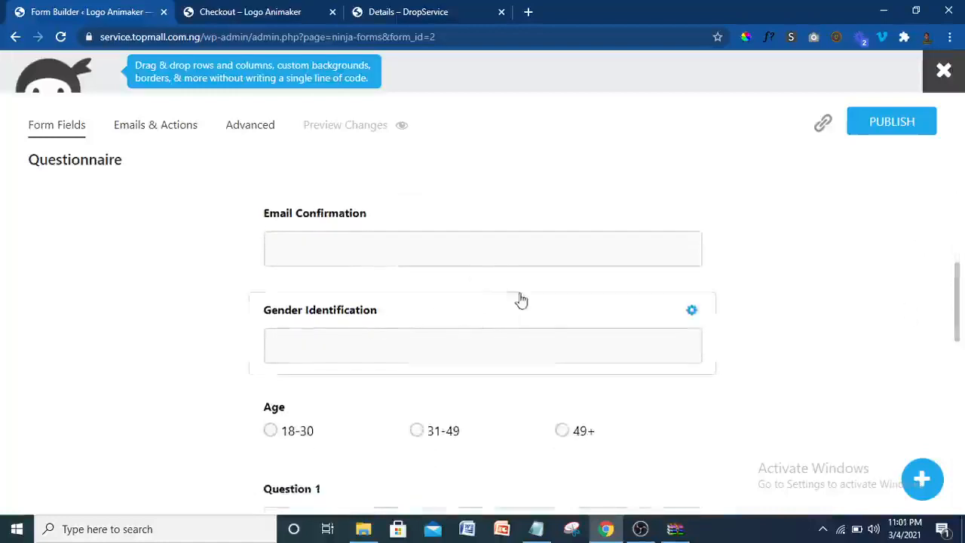
pyautogui.moveTo(691, 311)
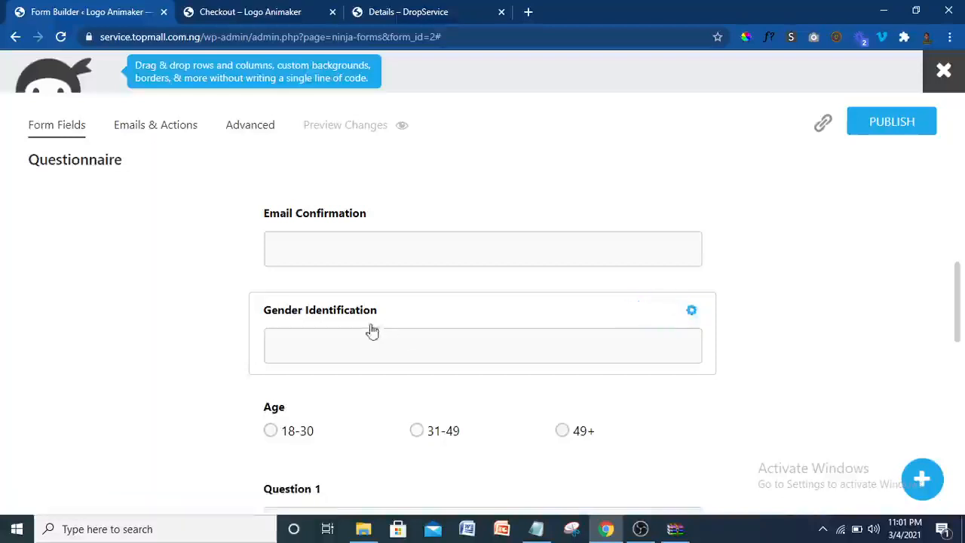
pyautogui.click(663, 309)
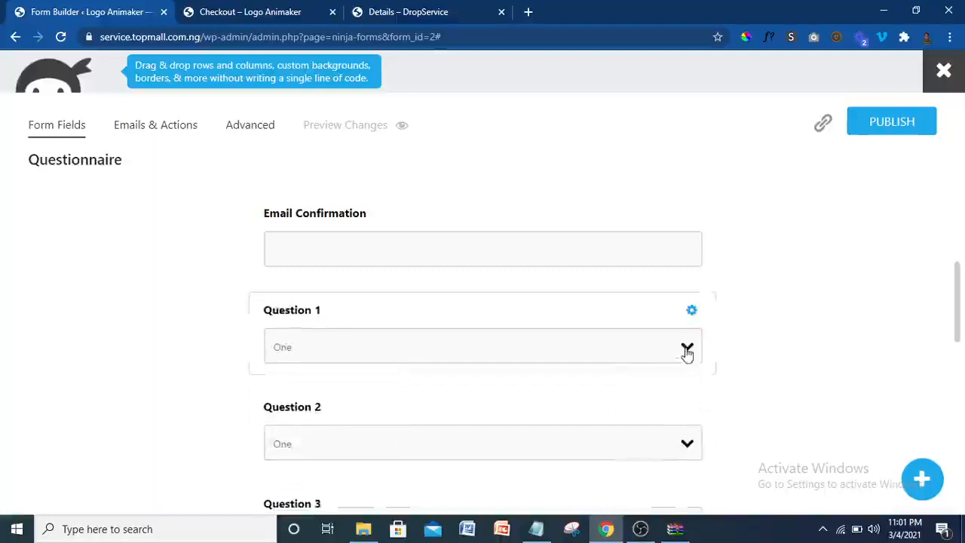
# - Inspect the label and option settings of the Question 1 field and close them
pyautogui.moveTo(690, 317)
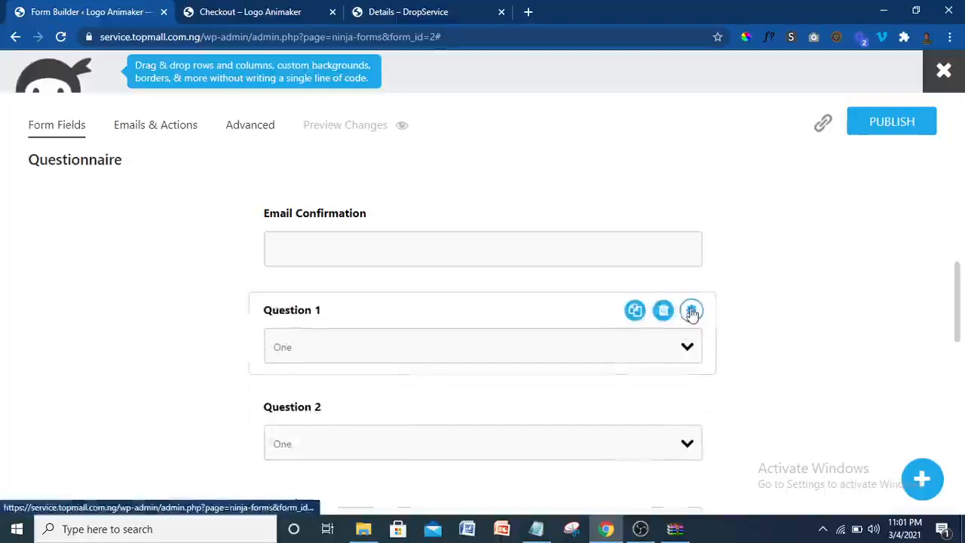
pyautogui.click(691, 311)
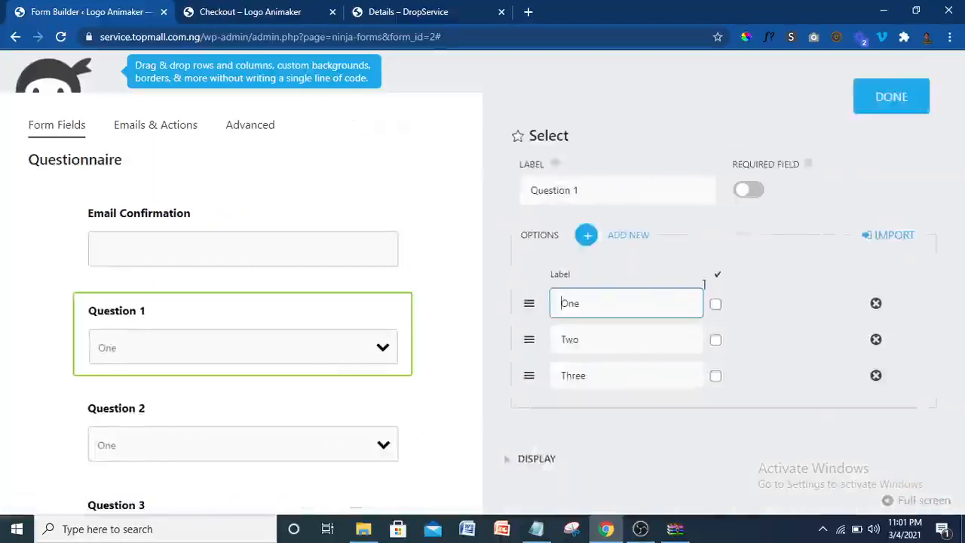
pyautogui.tripleClick(592, 186)
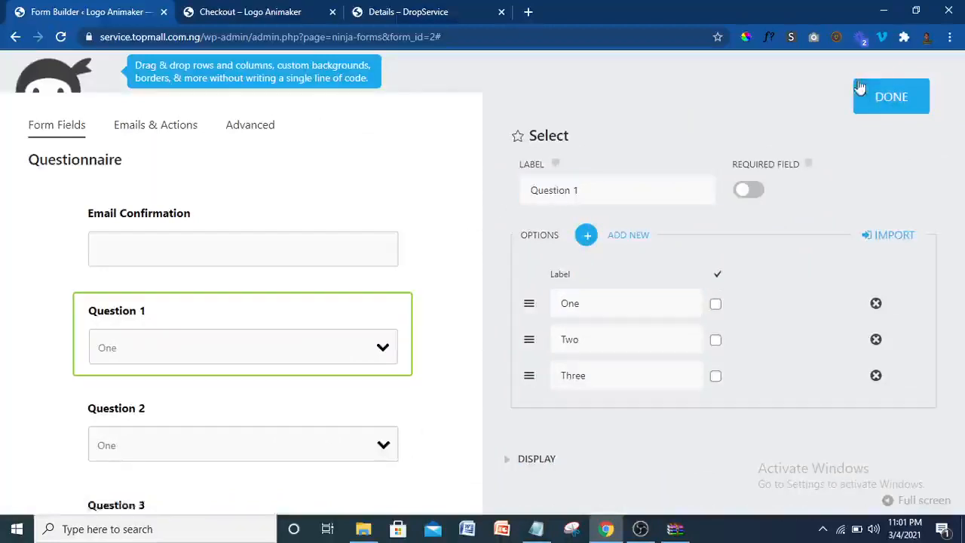
pyautogui.click(890, 96)
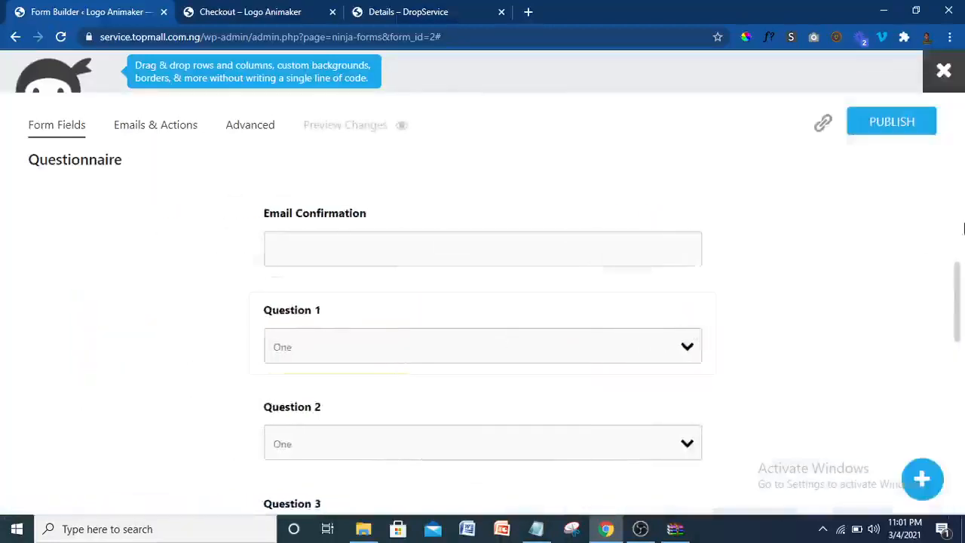
# - Delete the Question 3 and Question 4 fields from the Questionnaire form
pyautogui.moveTo(963, 291); pyautogui.dragTo(963, 355)
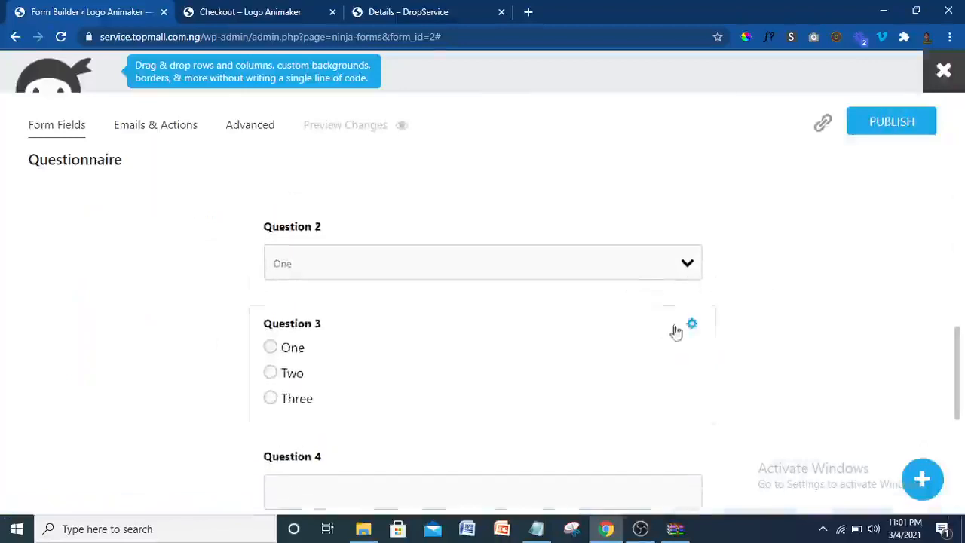
pyautogui.moveTo(693, 335)
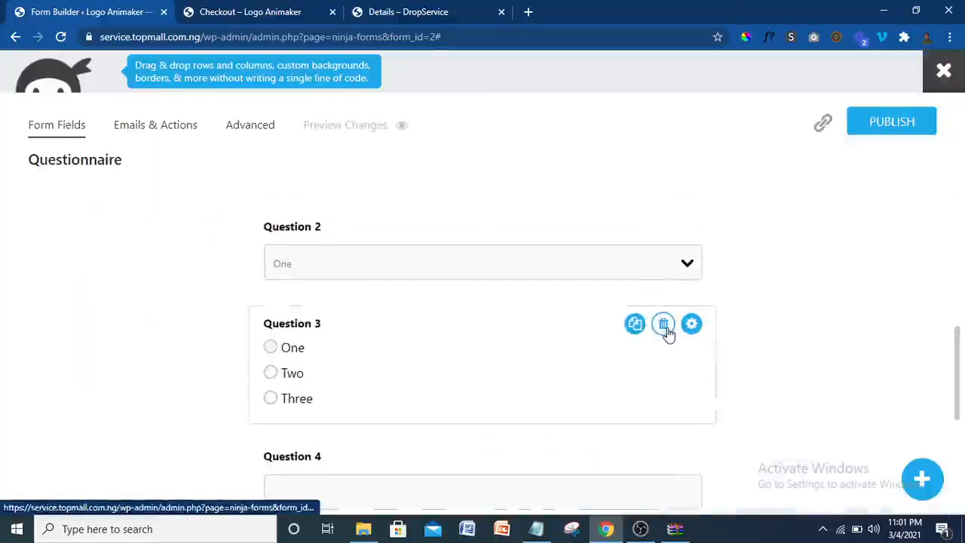
pyautogui.click(667, 332)
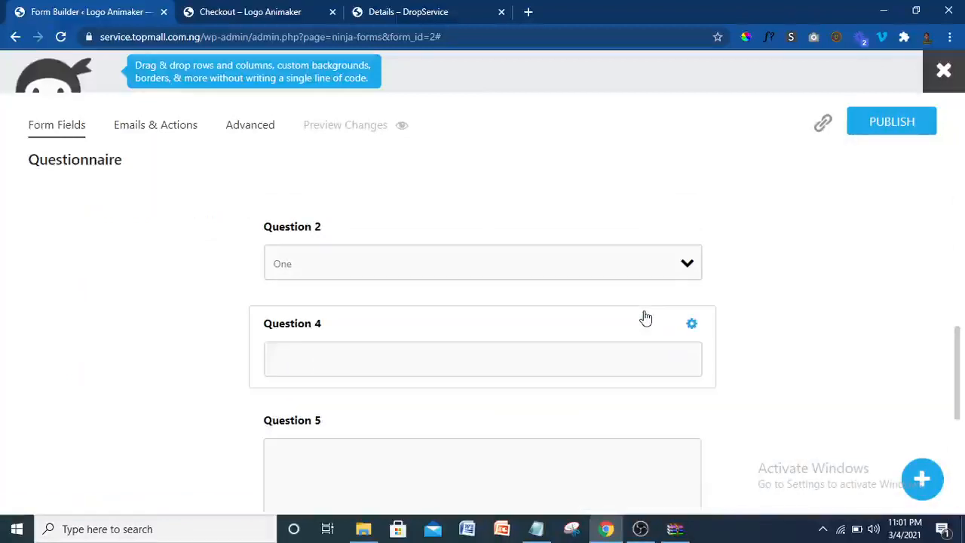
pyautogui.moveTo(691, 336)
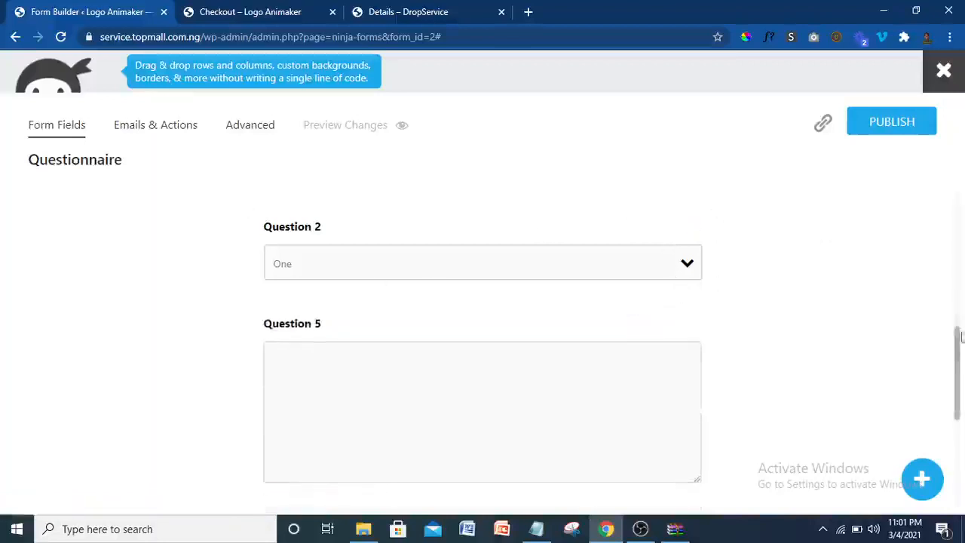
# - Publish the Questionnaire form and copy its shortcode [ninja_form id=2] from the Ninja Forms list of forms
pyautogui.click(877, 134)
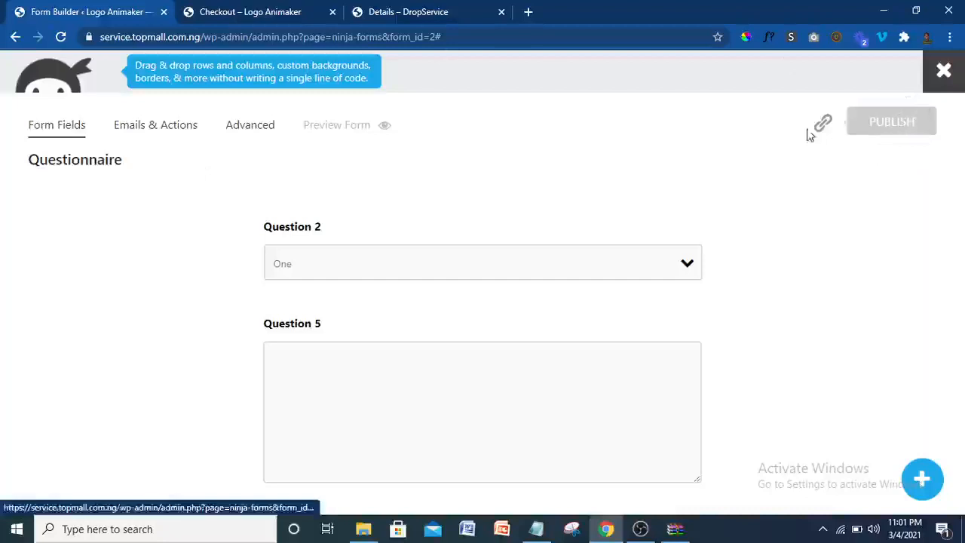
pyautogui.click(941, 83)
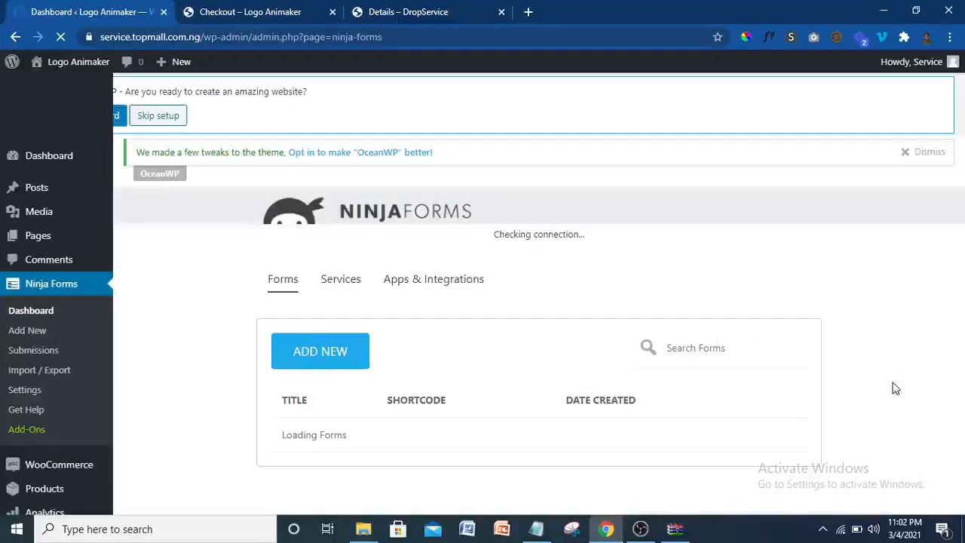
pyautogui.scroll(-1, 866, 392)
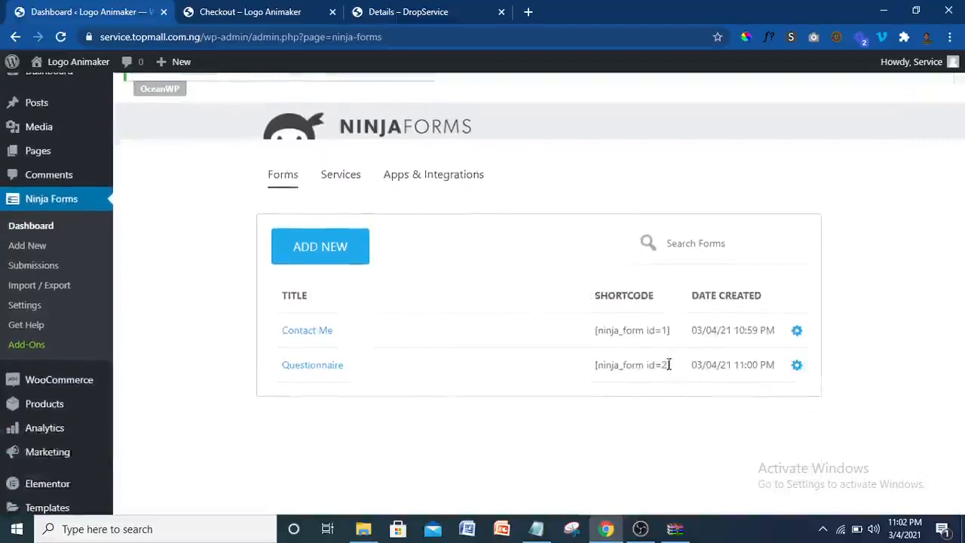
pyautogui.moveTo(670, 365); pyautogui.dragTo(605, 367)
pyautogui.click(595, 371)
pyautogui.moveTo(597, 366); pyautogui.dragTo(662, 368)
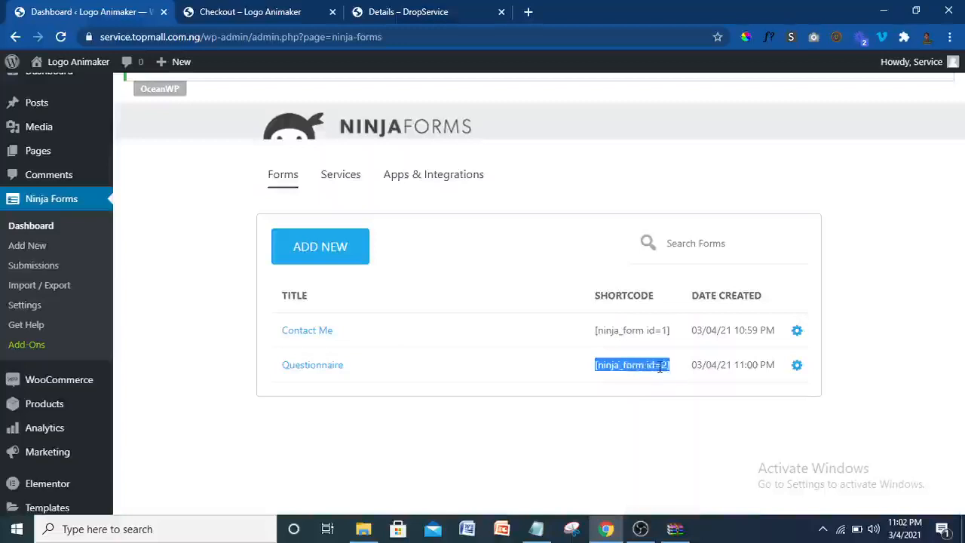
pyautogui.rightClick(659, 367)
pyautogui.click(684, 377)
# - Replace the checkout page with the Logo Animaker home page, and open the list of all pages in the dashboard
pyautogui.click(253, 12)
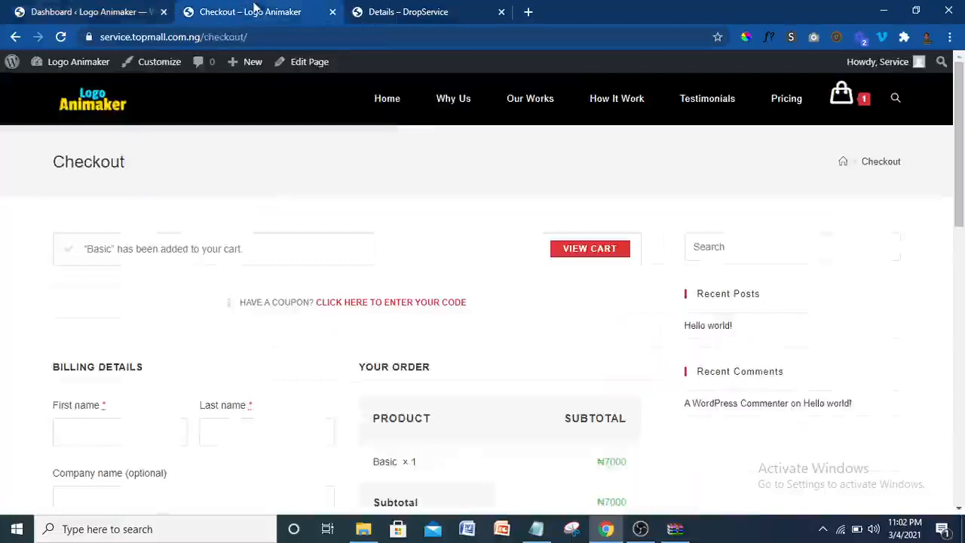
pyautogui.click(390, 109)
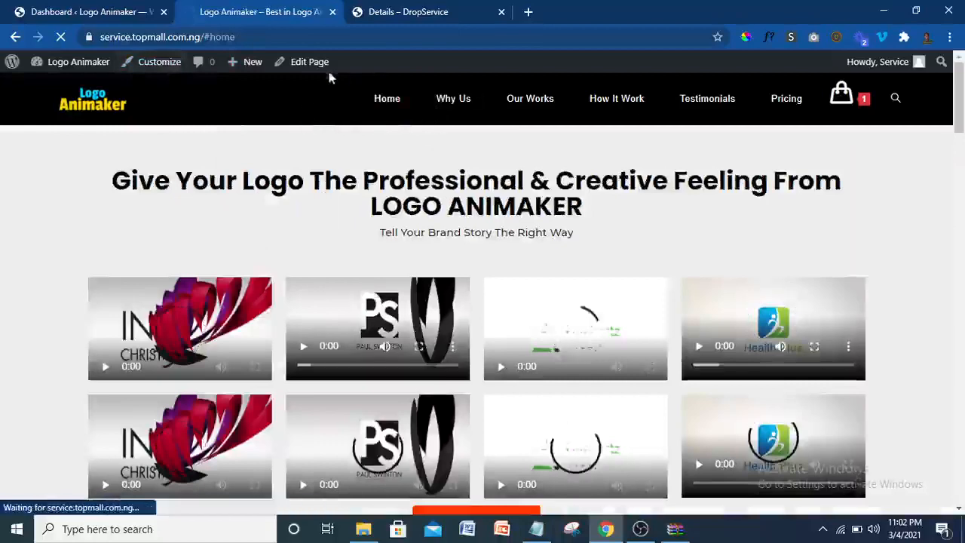
pyautogui.click(88, 9)
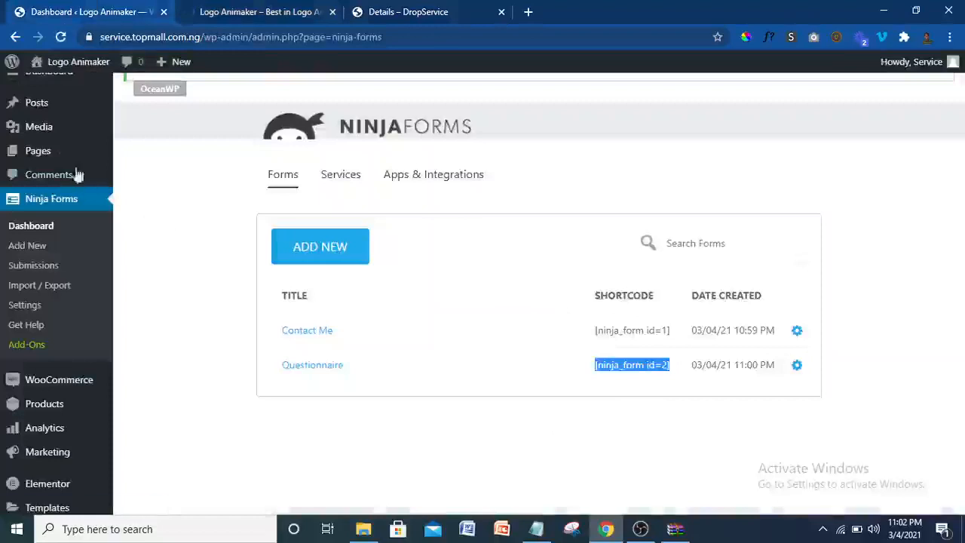
pyautogui.moveTo(82, 151)
pyautogui.click(141, 154)
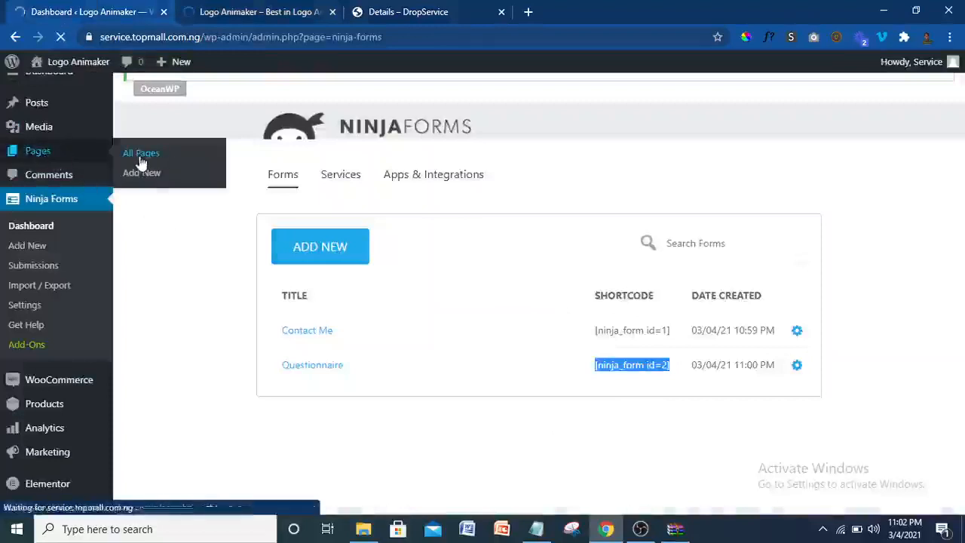
# - Check the DropService Details page and the Logo Animaker home page, and add a new page from the WordPress dashboard
pyautogui.click(395, 10)
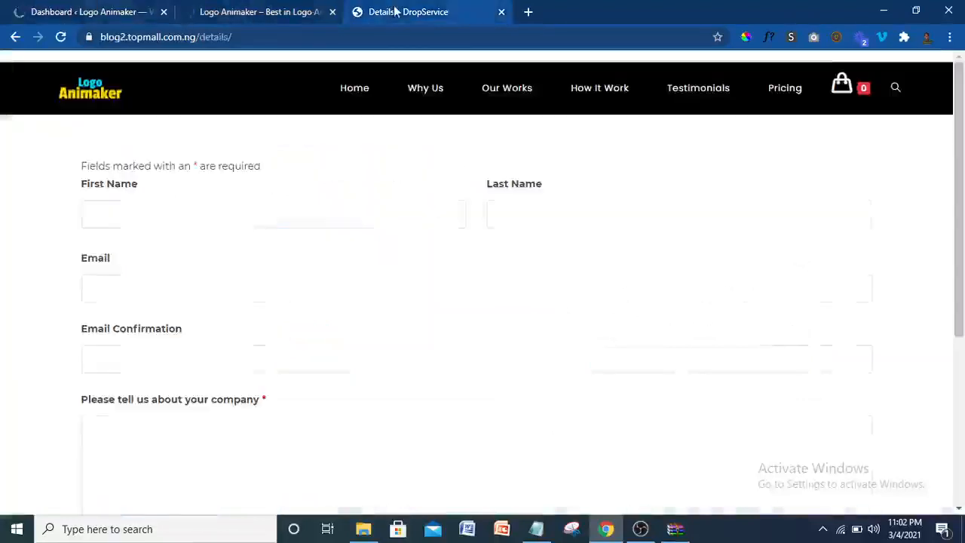
pyautogui.click(241, 10)
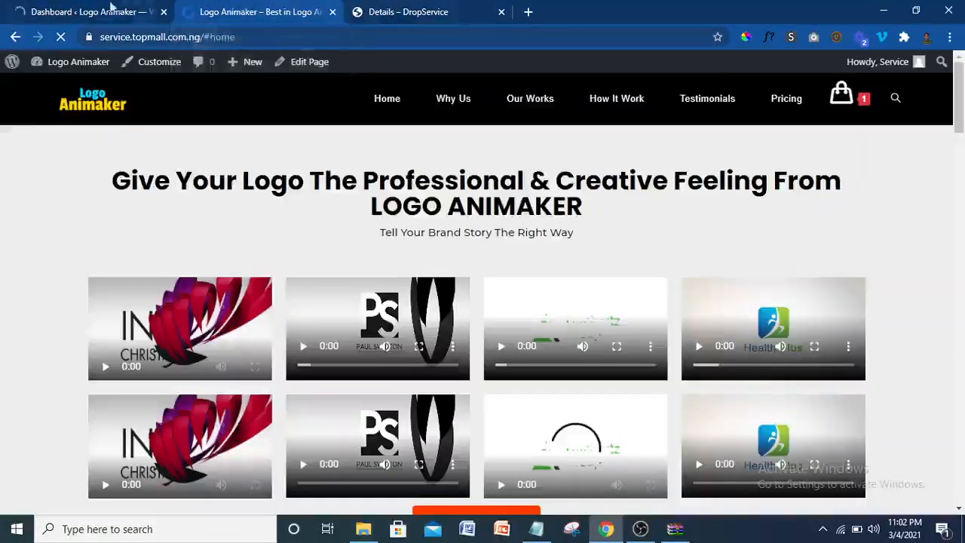
pyautogui.click(94, 6)
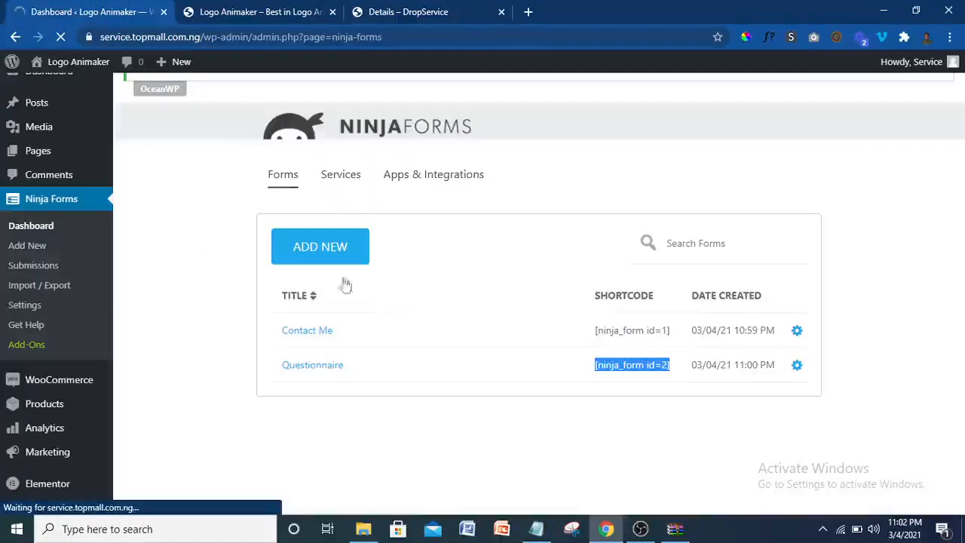
pyautogui.moveTo(55, 155)
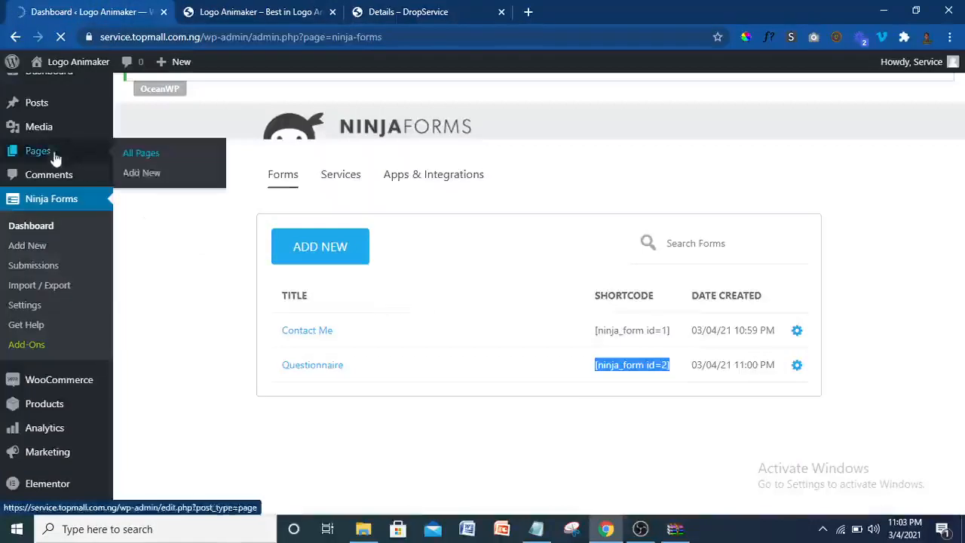
pyautogui.click(142, 178)
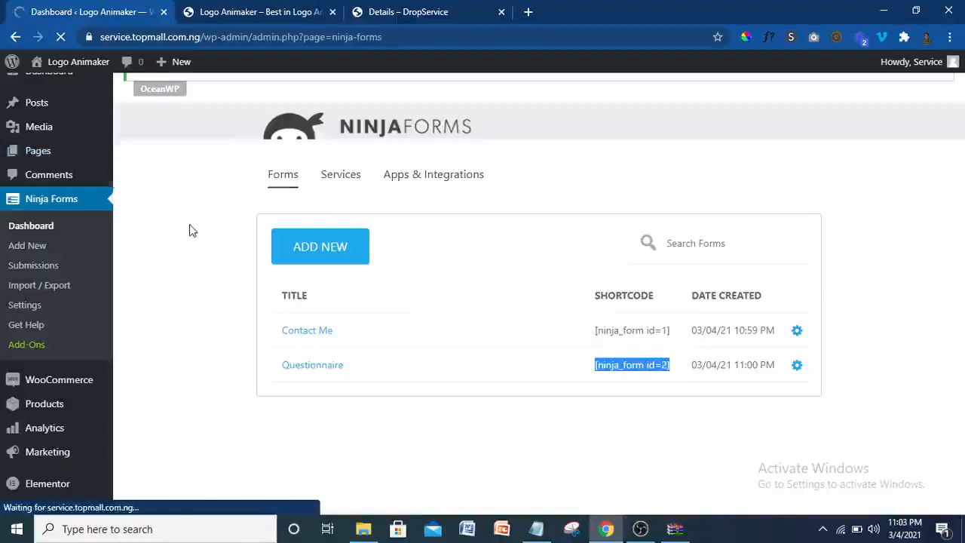
pyautogui.write('A')
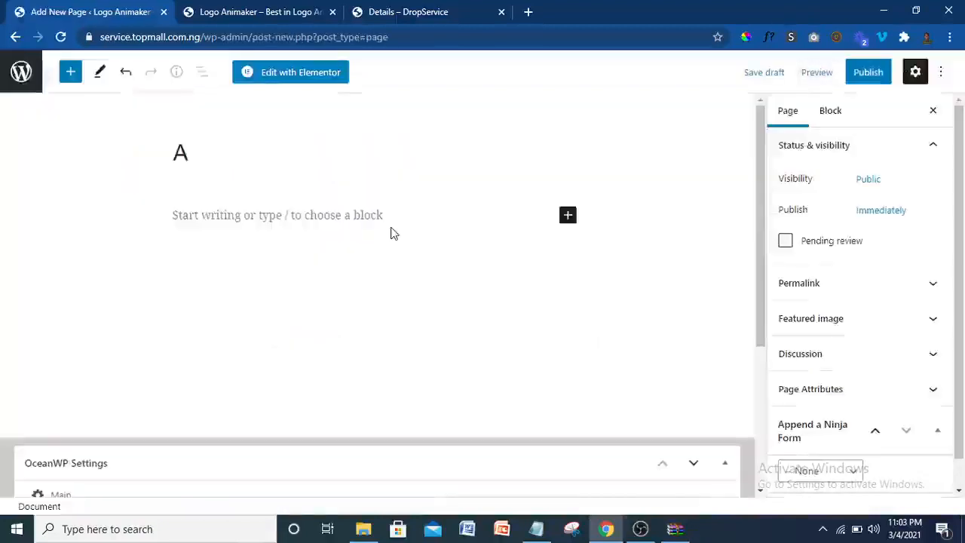
pyautogui.press('BackSpace')
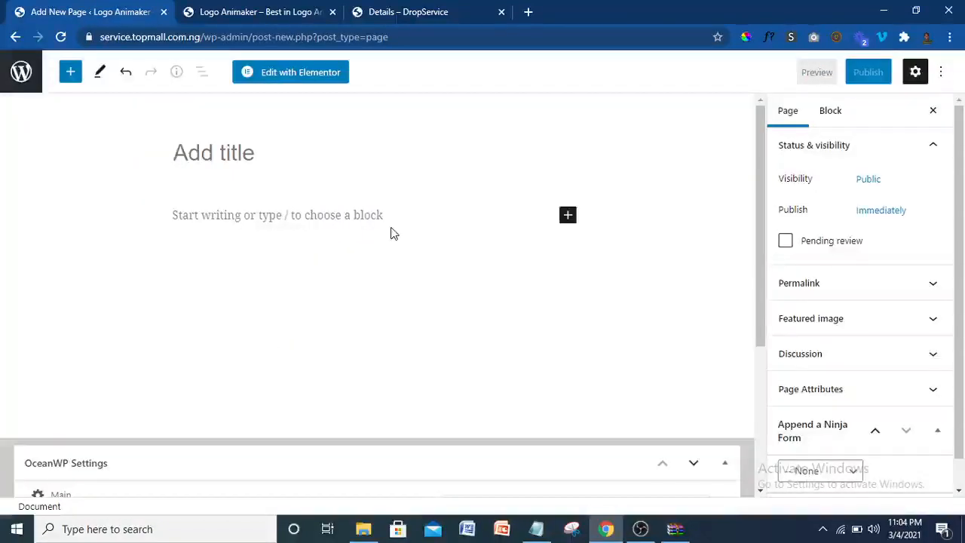
pyautogui.write('AA')
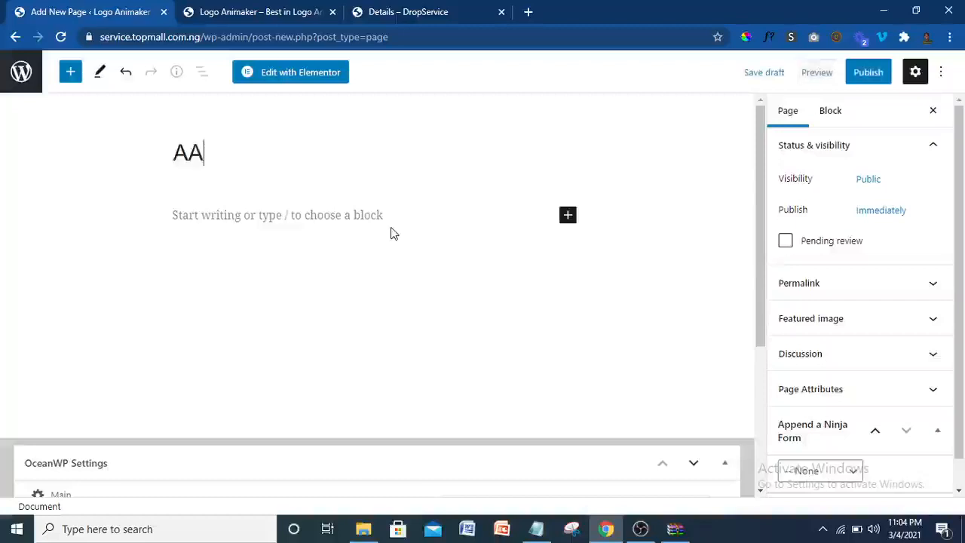
pyautogui.press('BackSpace')
pyautogui.press('BackSpace')
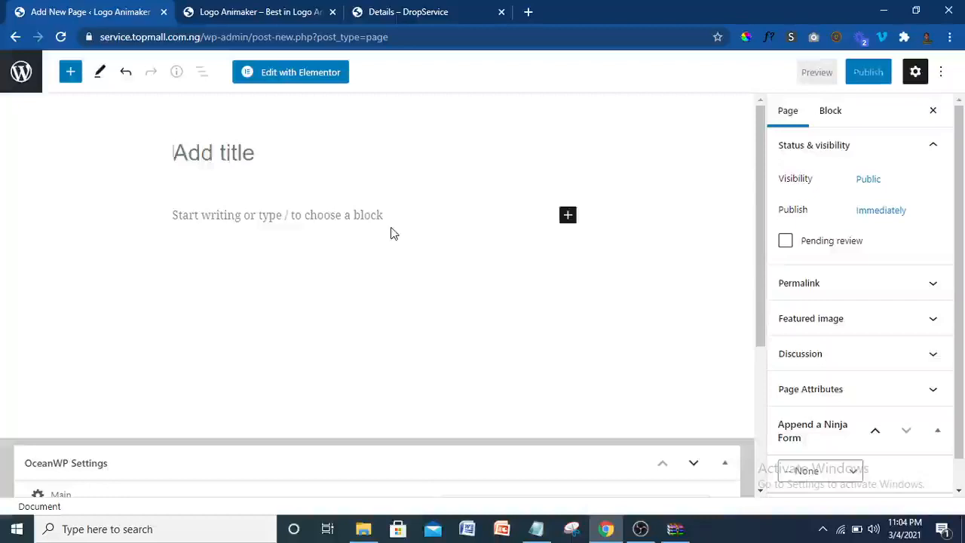
# - Enter a title beginning with "Det" for the new page
pyautogui.write('Det')
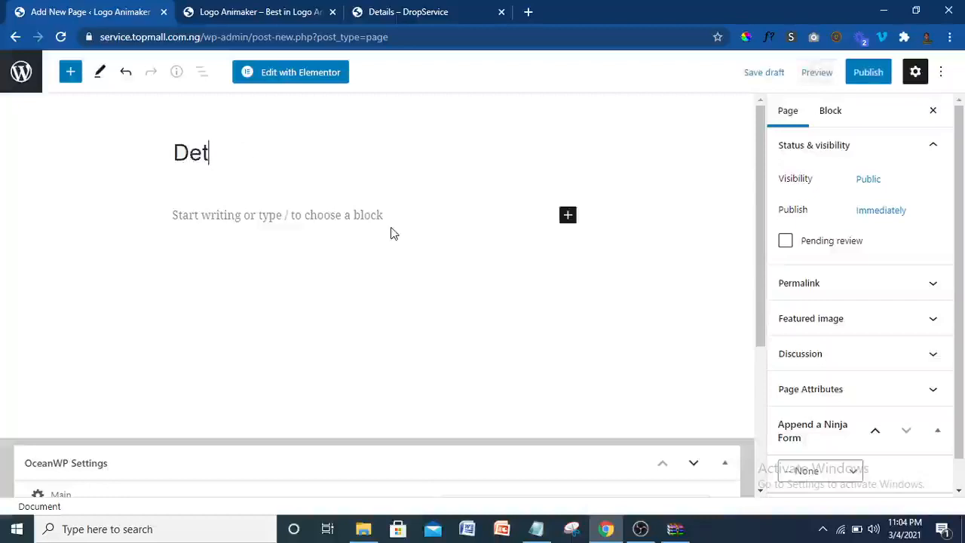
# - Title the new page Details and set its OceanWP content layout to Full Width
pyautogui.write('ails')
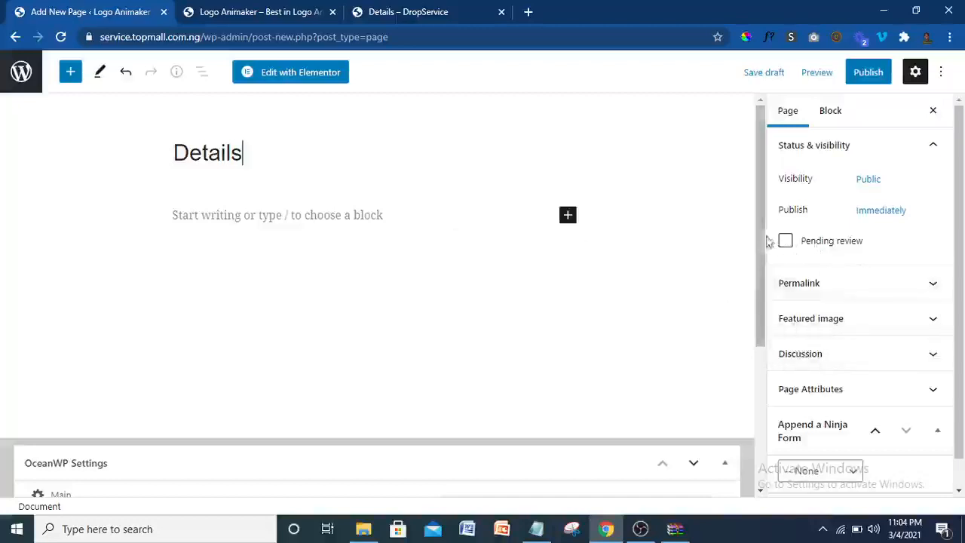
pyautogui.moveTo(761, 241); pyautogui.dragTo(753, 385)
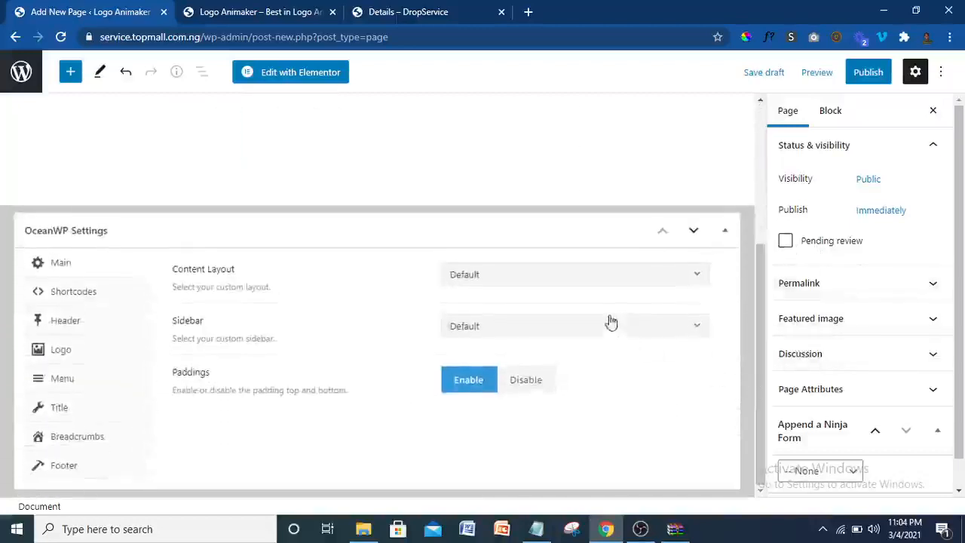
pyautogui.click(603, 273)
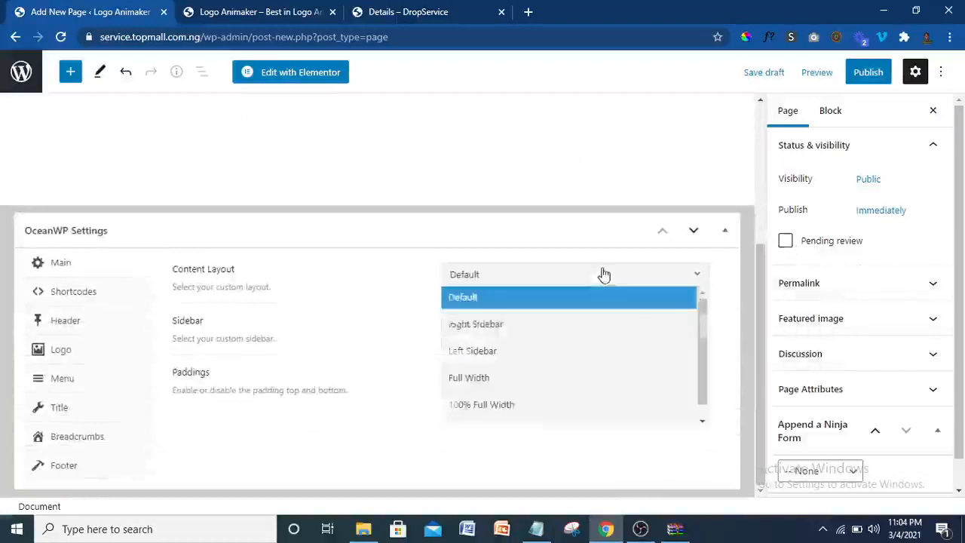
pyautogui.click(511, 388)
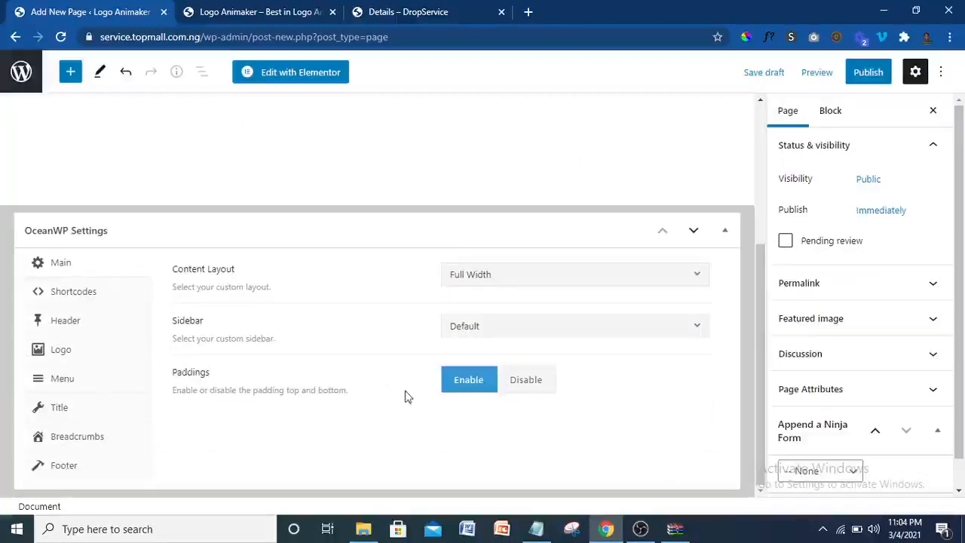
# - Disable the page title display in the OceanWP settings and publish the Details page
pyautogui.click(77, 412)
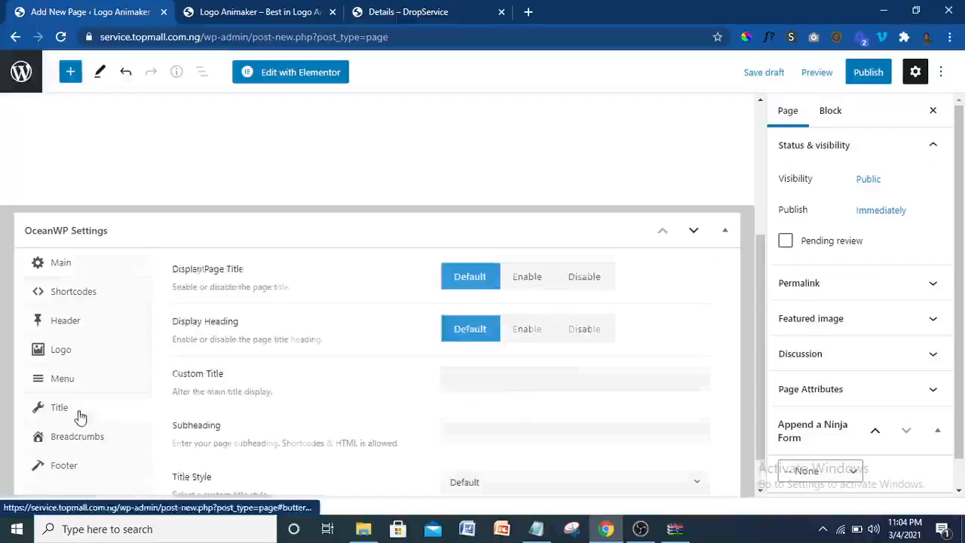
pyautogui.click(593, 278)
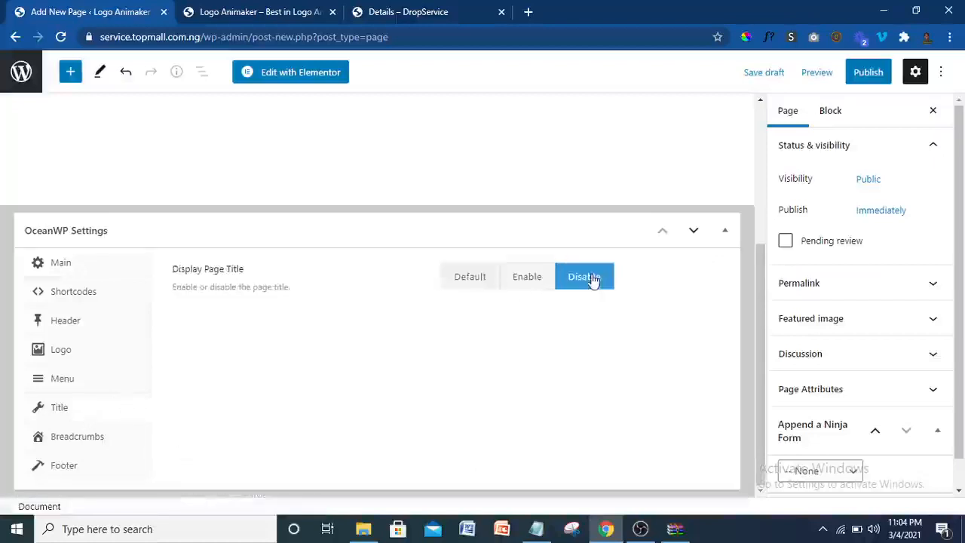
pyautogui.click(869, 73)
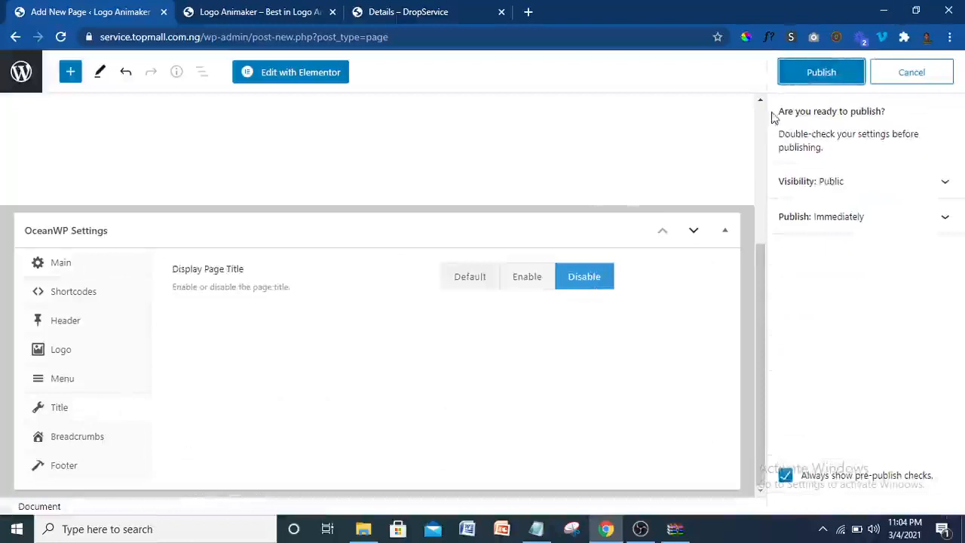
pyautogui.click(793, 85)
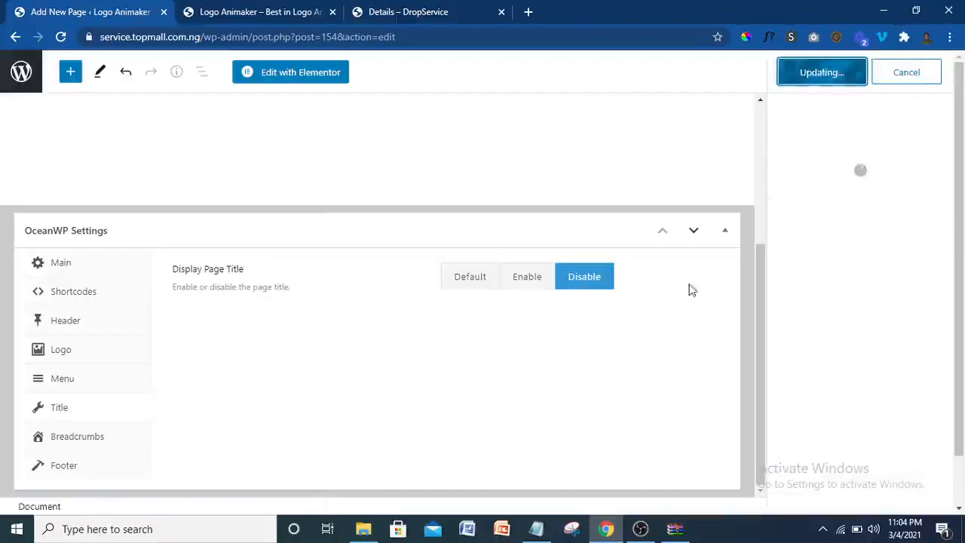
pyautogui.moveTo(647, 536)
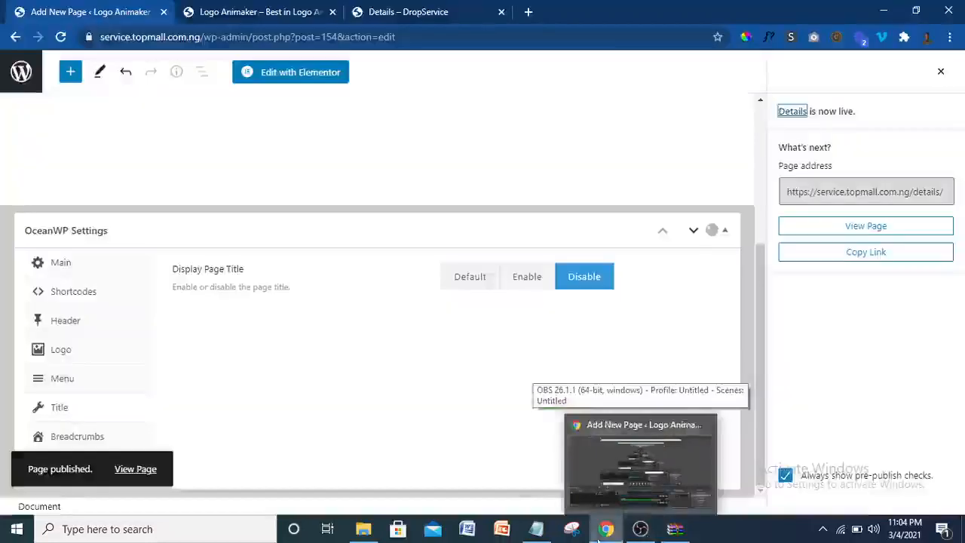
pyautogui.moveTo(652, 486)
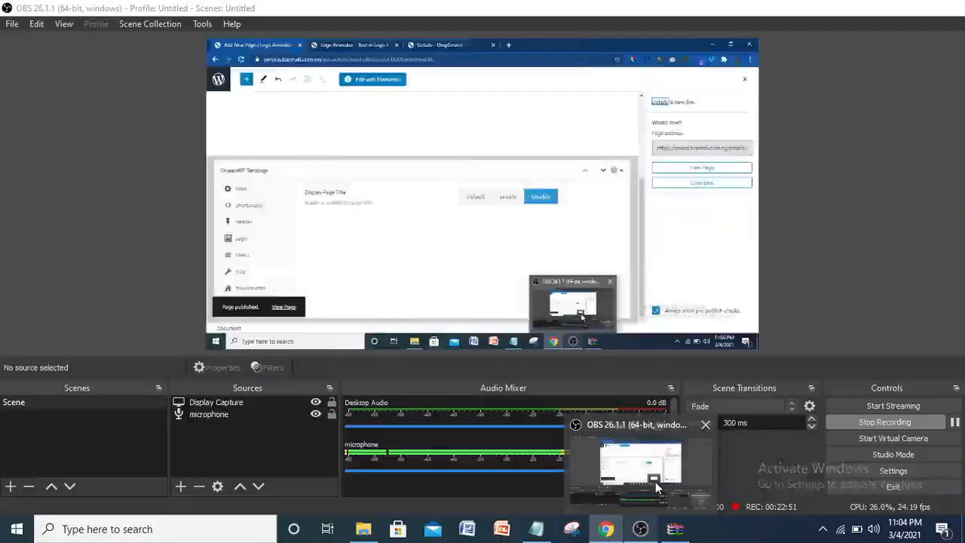
pyautogui.moveTo(608, 530)
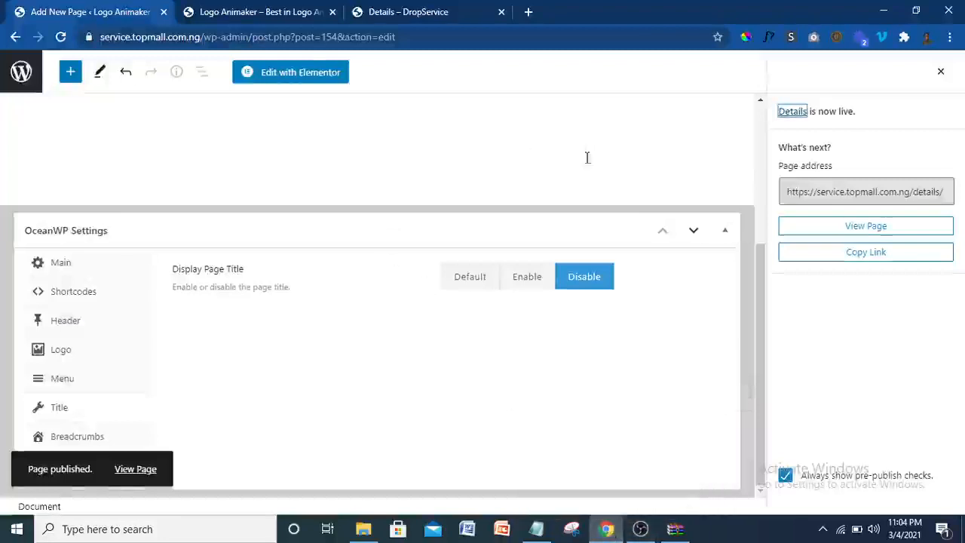
# - Open the Details page in Elementor and check the DropService reference Details page while it loads
pyautogui.moveTo(760, 322); pyautogui.dragTo(775, 125)
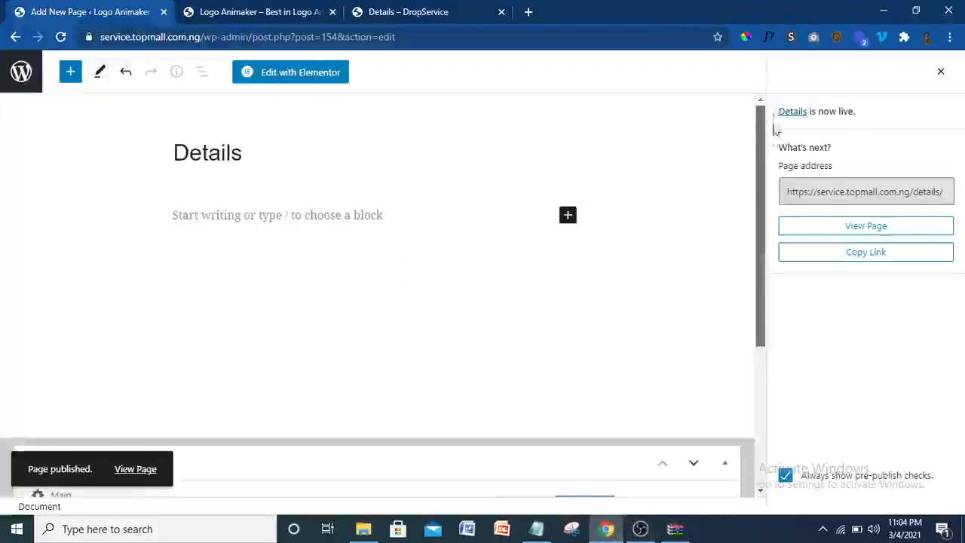
pyautogui.click(317, 73)
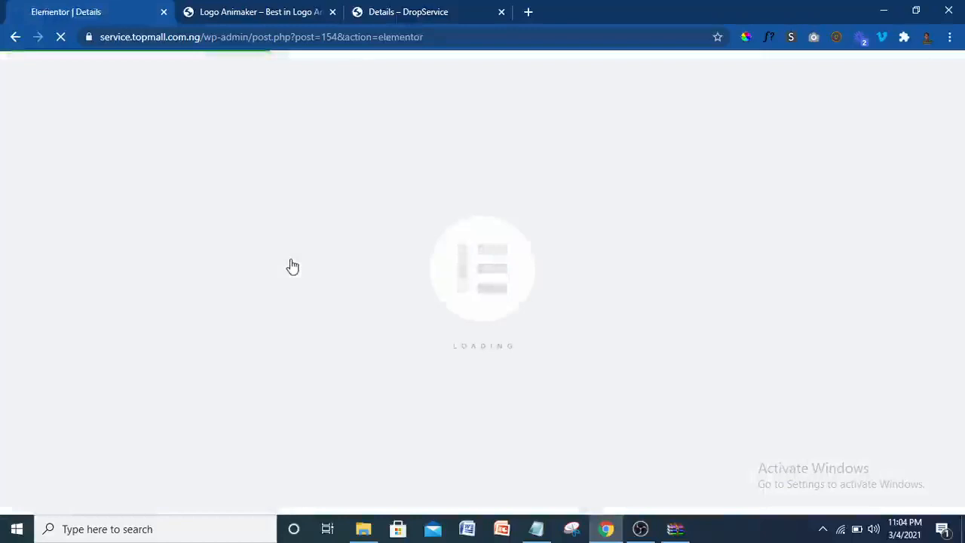
pyautogui.click(447, 9)
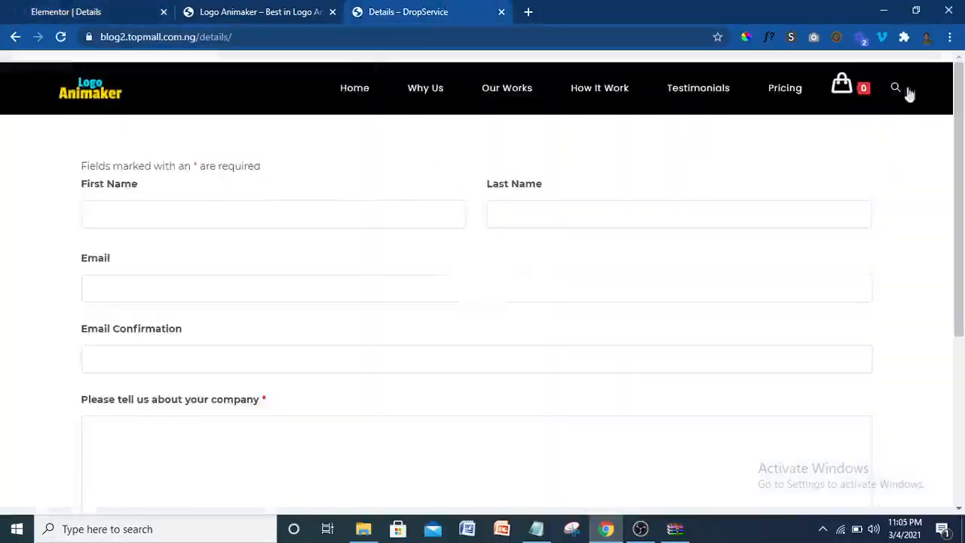
pyautogui.click(55, 9)
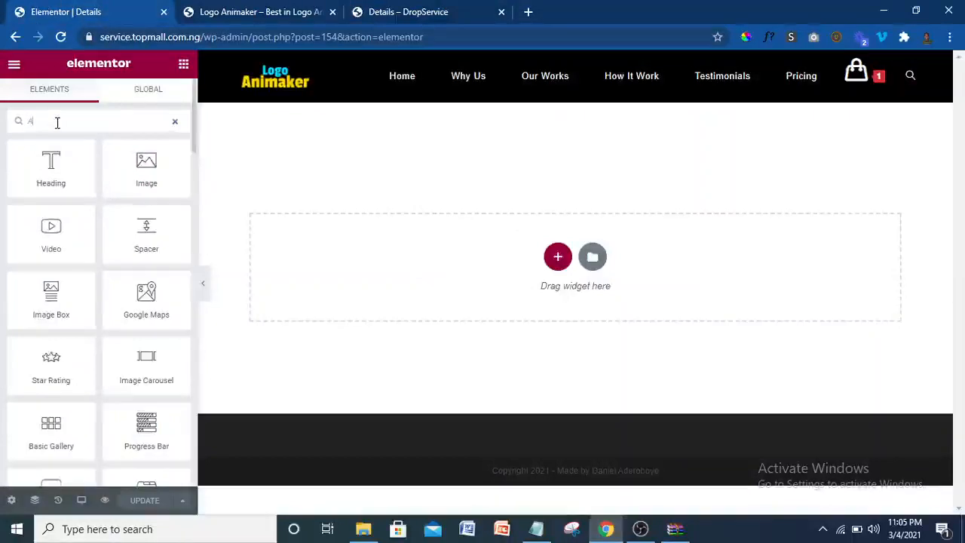
# - Find the Ninja Forms Widget by searching for "ninj" and place it in the empty page section
pyautogui.press('BackSpace')
pyautogui.write('ninj')
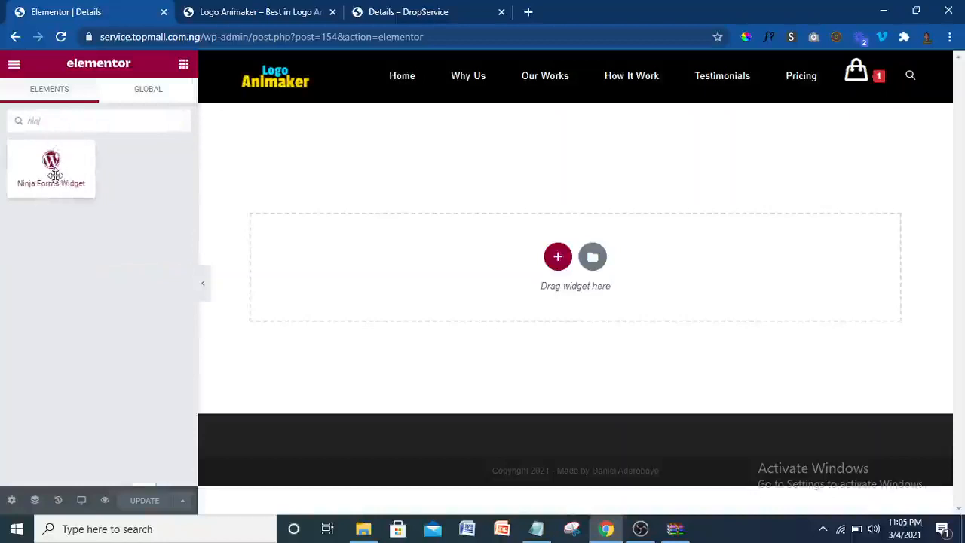
pyautogui.moveTo(54, 175); pyautogui.dragTo(543, 265)
pyautogui.moveTo(401, 252); pyautogui.dragTo(530, 270)
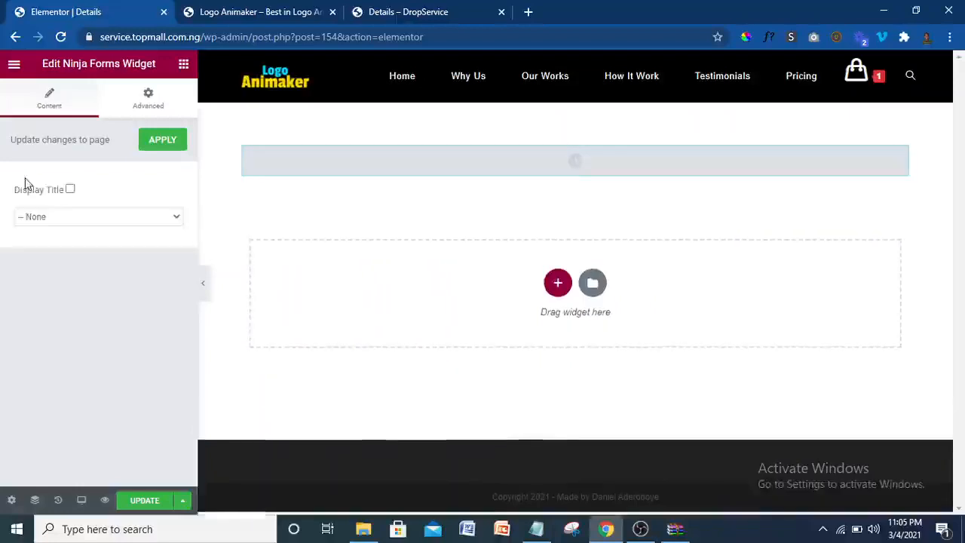
# - Choose the Questionnaire form for the Ninja Forms widget, apply it, and update the page
pyautogui.click(61, 218)
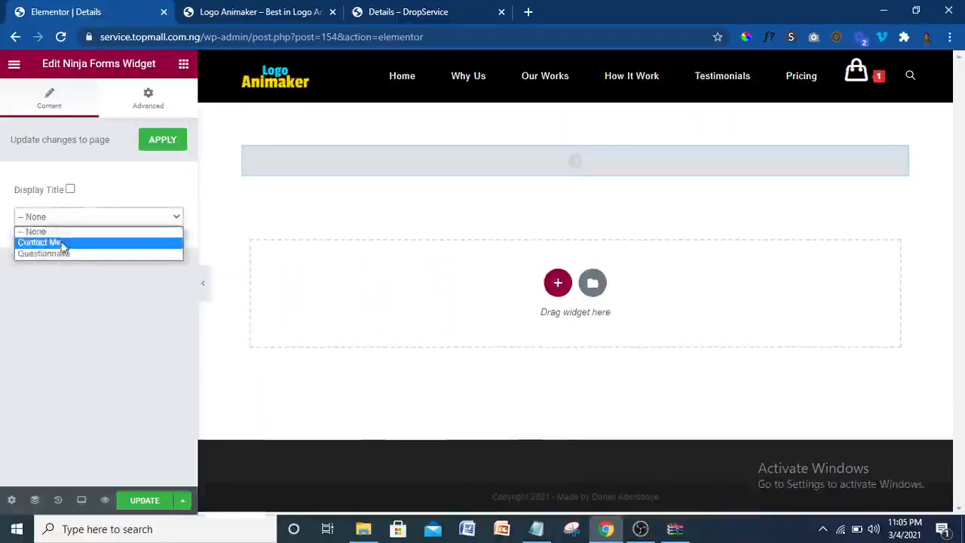
pyautogui.click(65, 255)
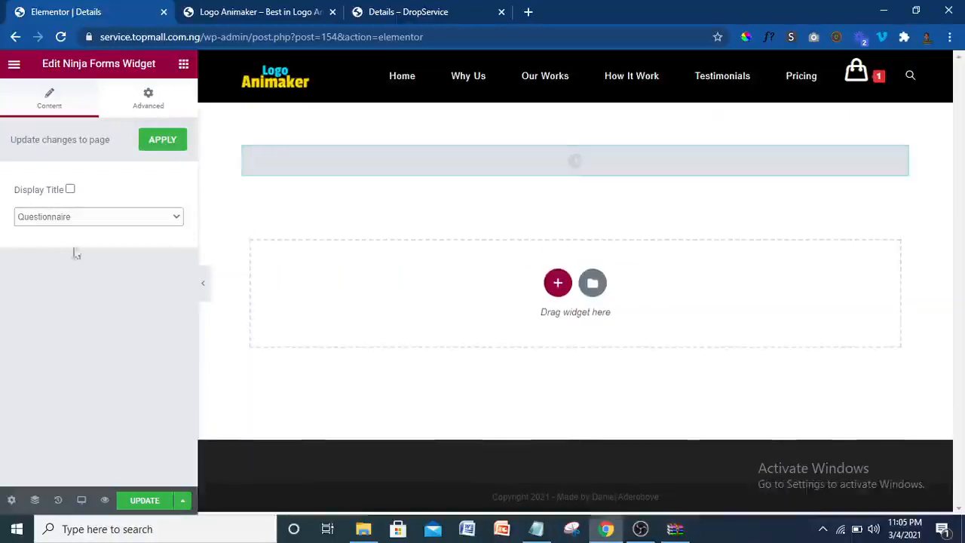
pyautogui.click(154, 147)
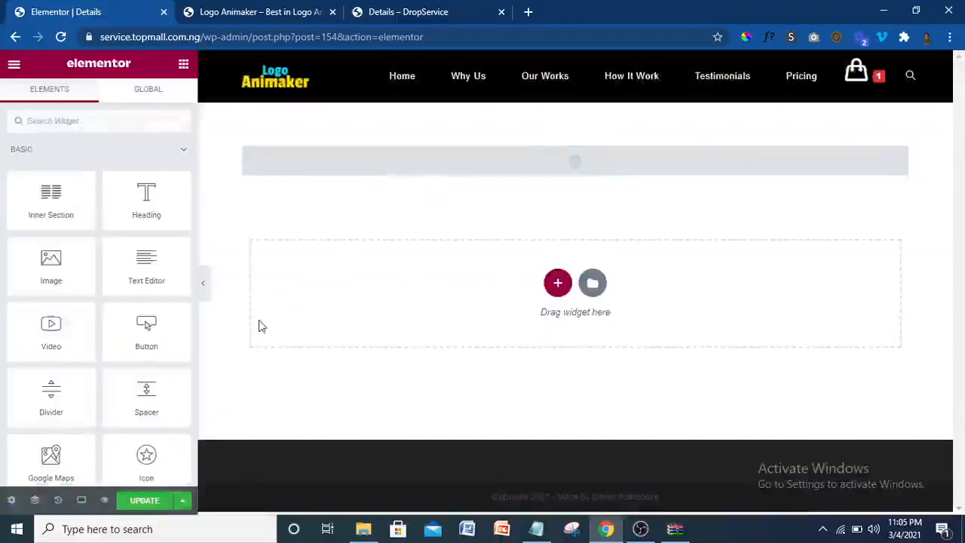
pyautogui.click(144, 503)
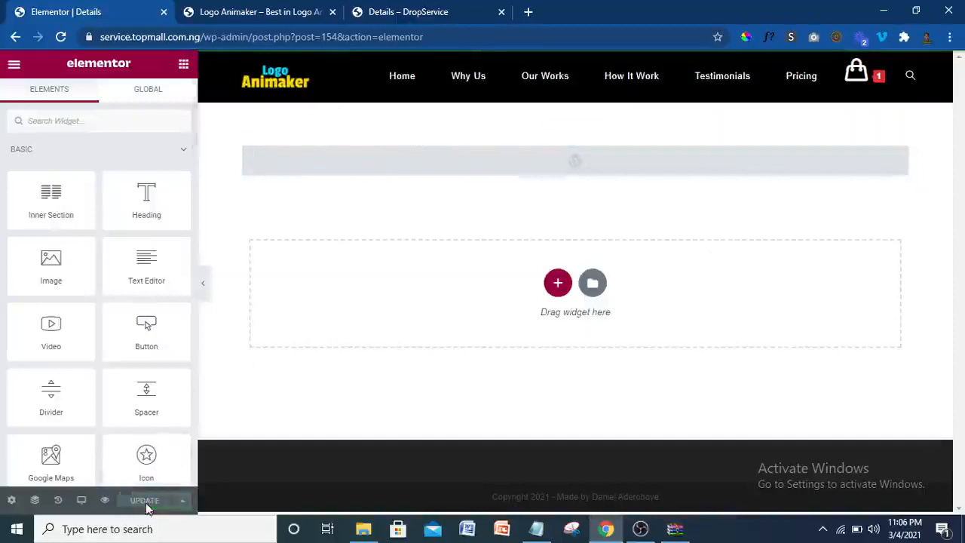
# - Preview the Details page, look through the embedded form's fields, and close the preview
pyautogui.click(105, 501)
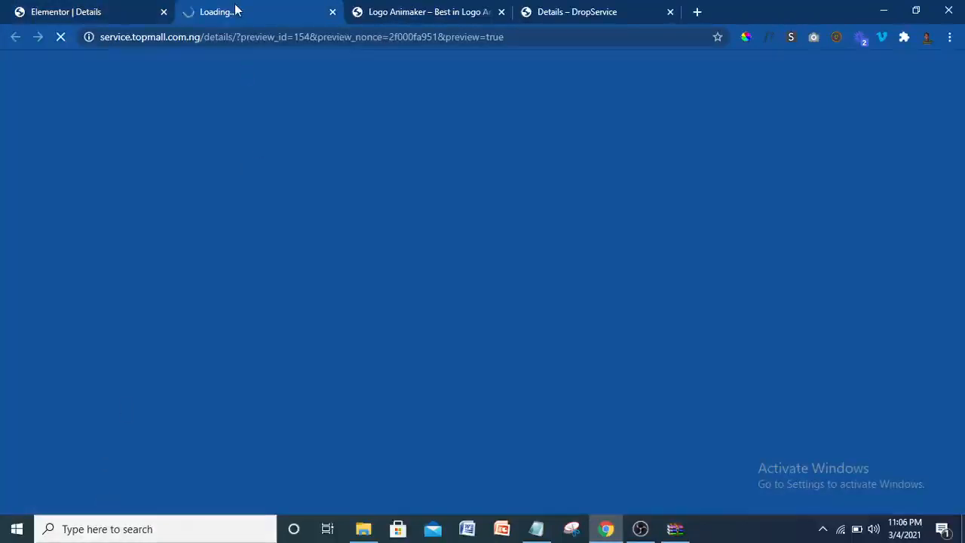
pyautogui.click(140, 7)
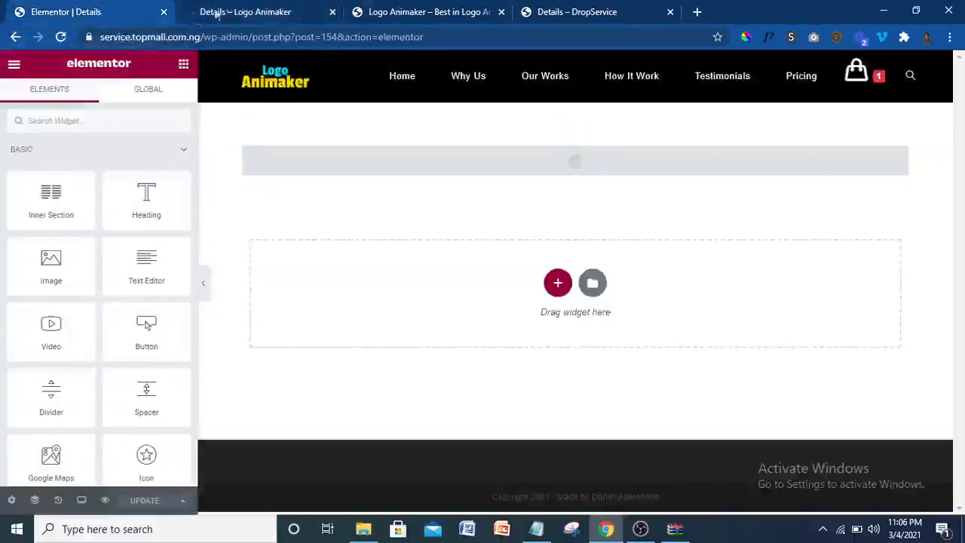
pyautogui.click(240, 13)
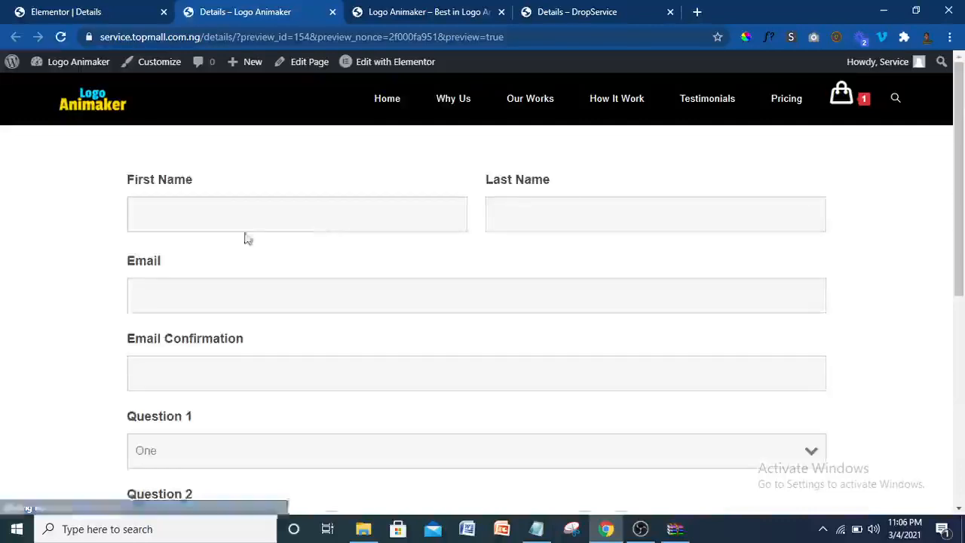
pyautogui.scroll(-3, 963, 150)
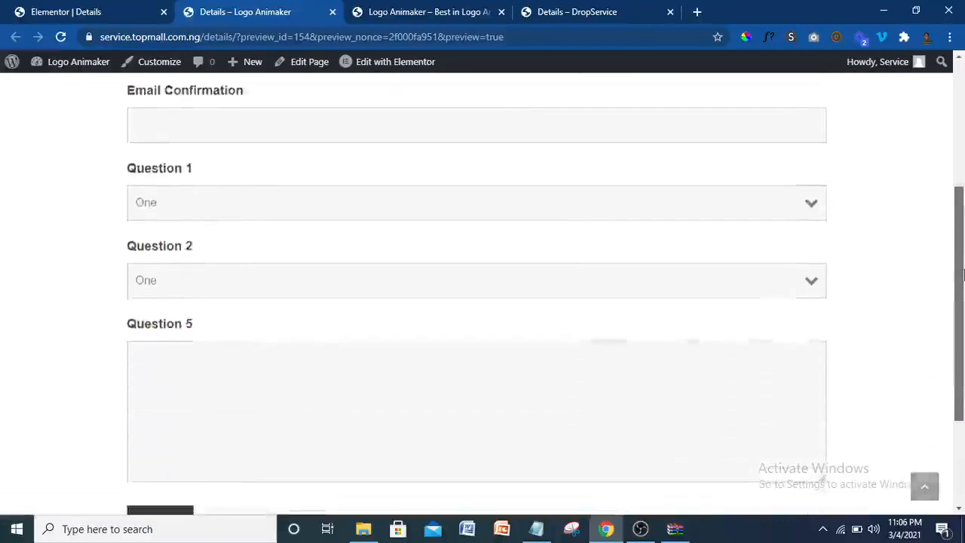
pyautogui.scroll(3, 963, 150)
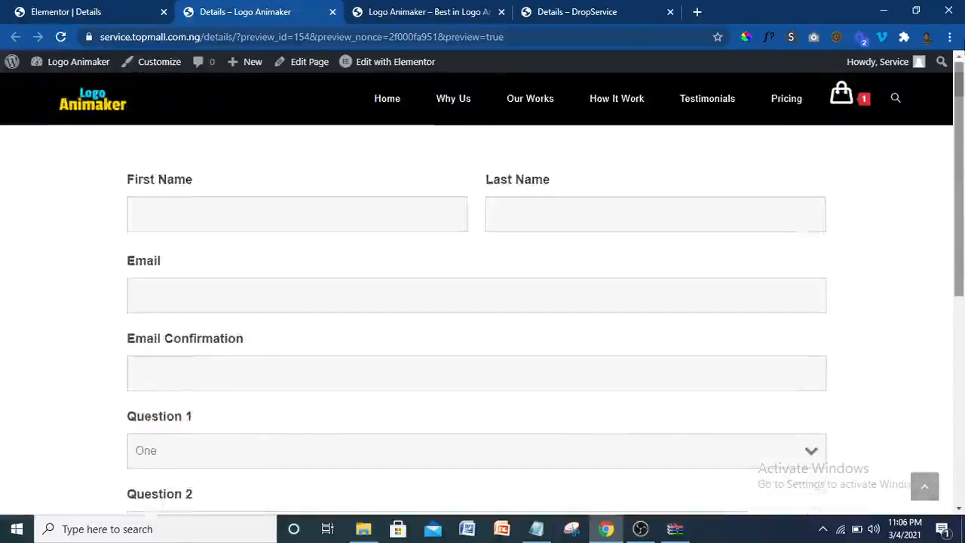
pyautogui.click(332, 11)
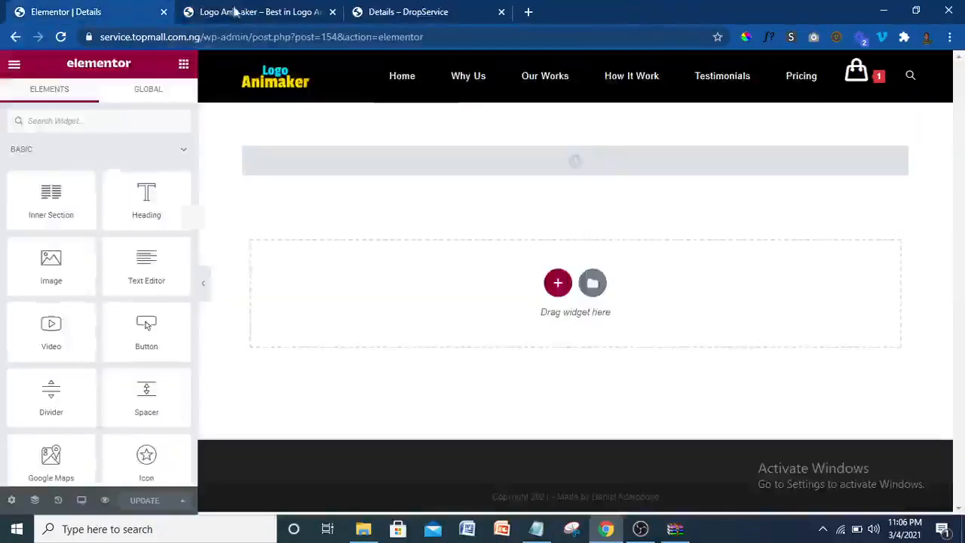
# - Exit Elementor to the WordPress dashboard and leave the Details page editor for the list of pages
pyautogui.click(15, 66)
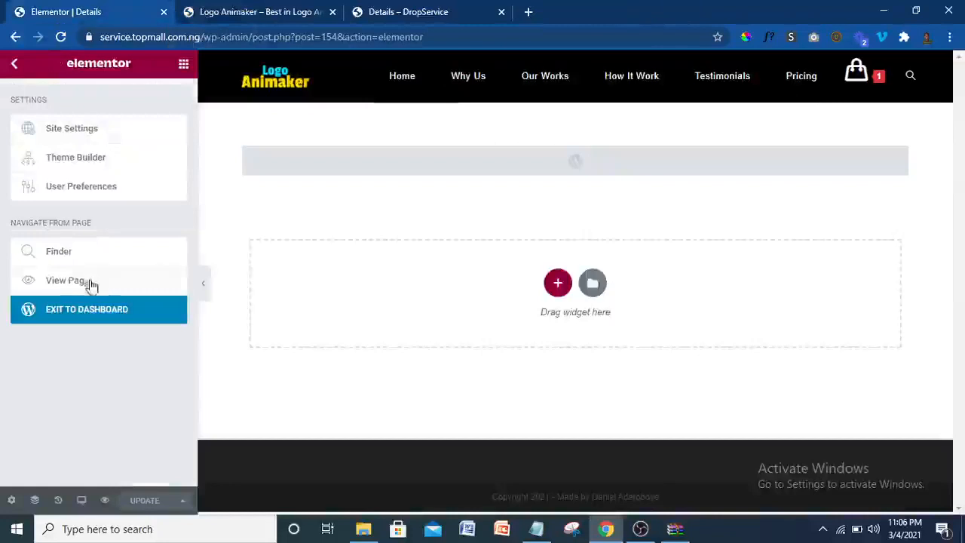
pyautogui.click(77, 309)
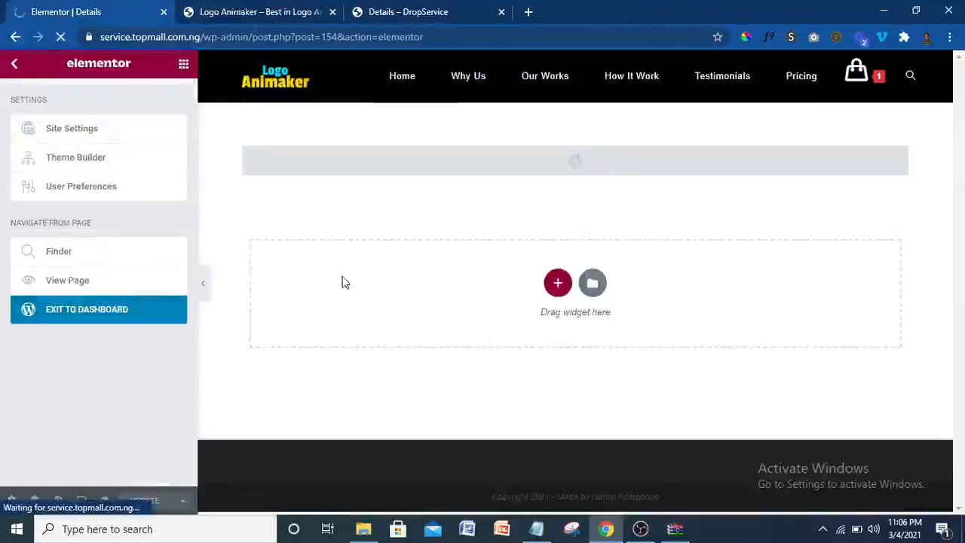
pyautogui.click(256, 9)
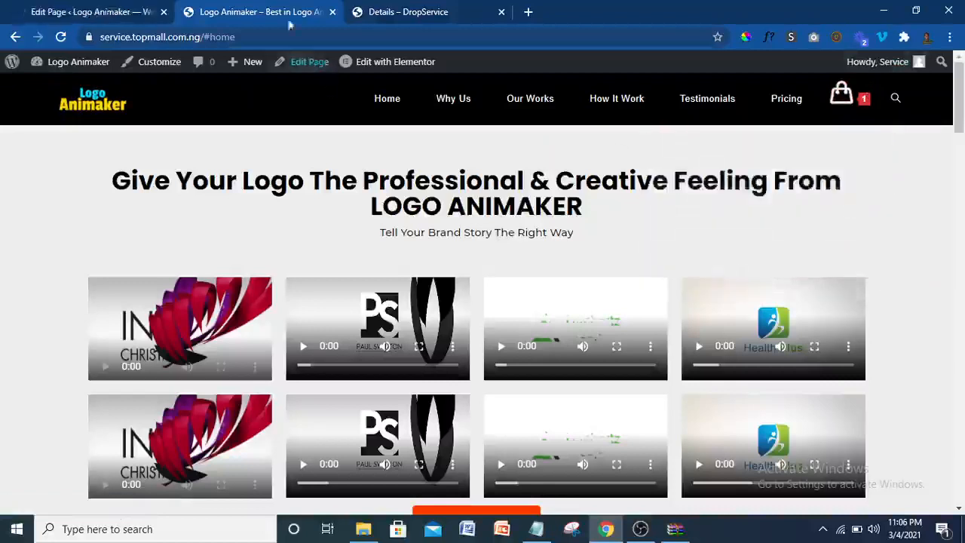
pyautogui.click(114, 7)
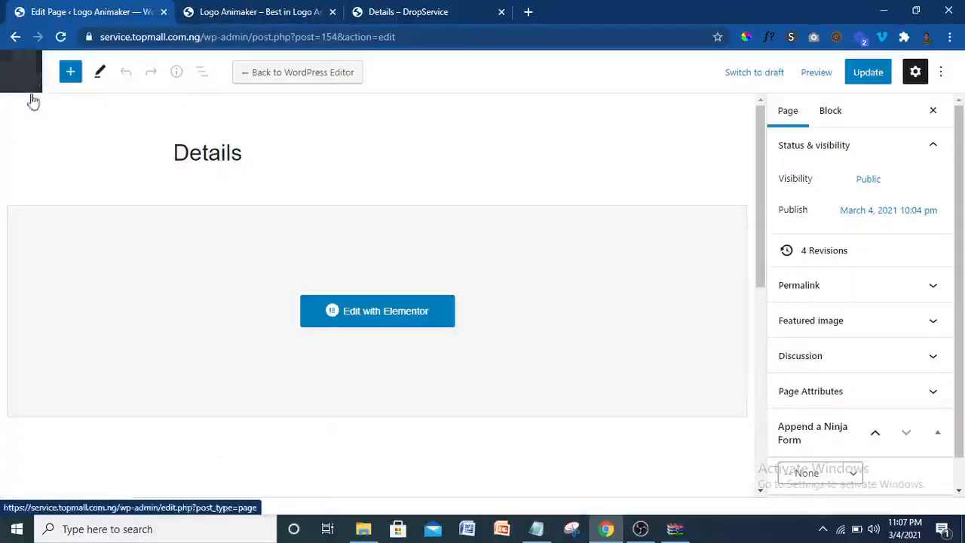
pyautogui.click(21, 72)
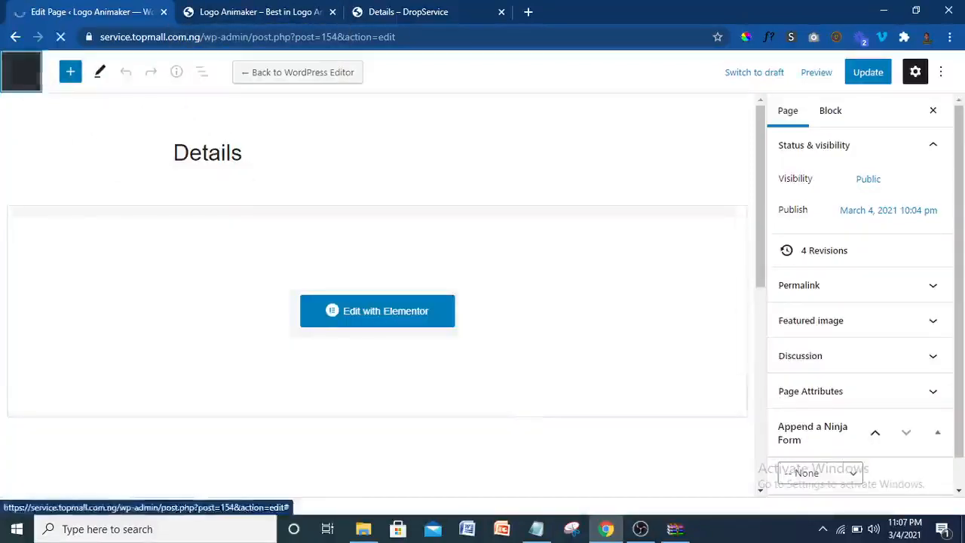
# - Switch to Notepad, copy the entire code of the Redirect After Checkout file, and return to the WordPress pages list in Chrome
pyautogui.click(673, 530)
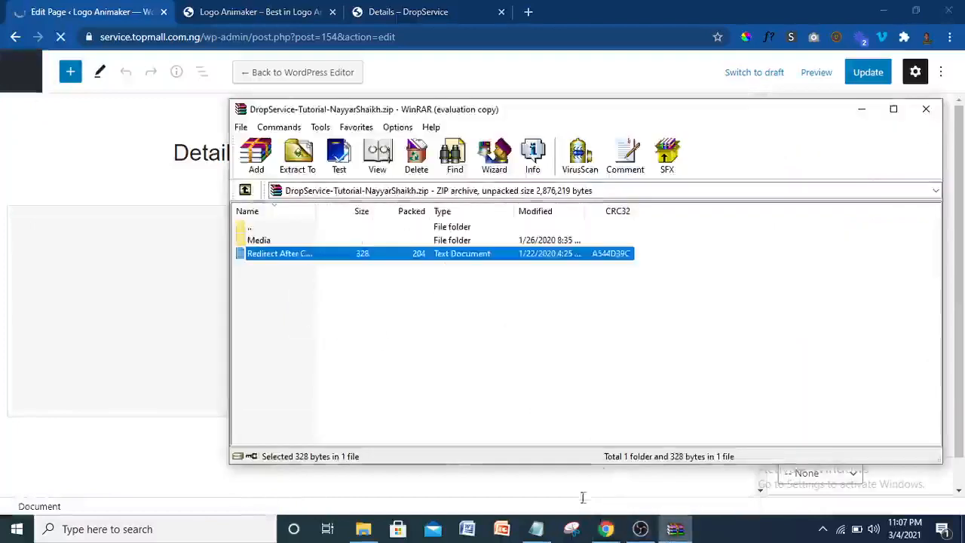
pyautogui.click(529, 532)
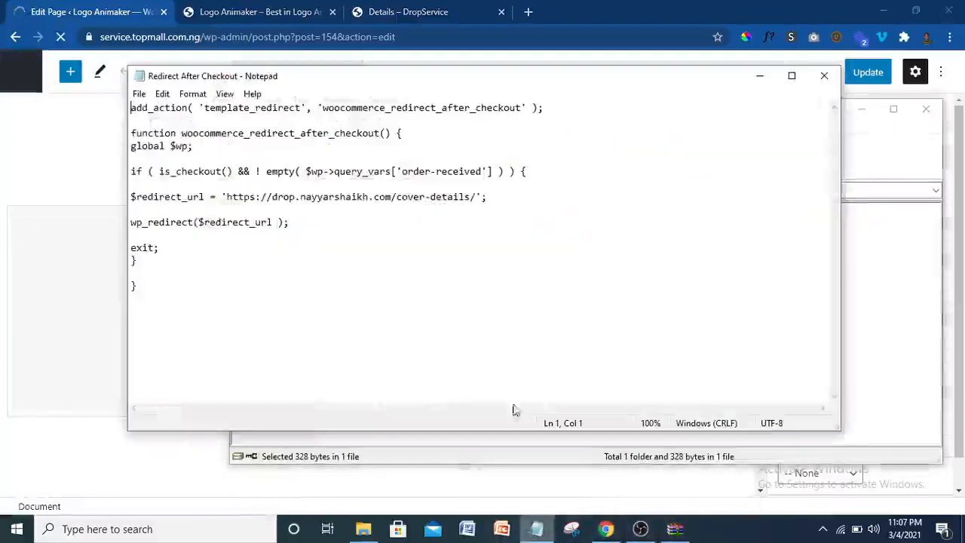
pyautogui.moveTo(163, 287); pyautogui.dragTo(130, 108)
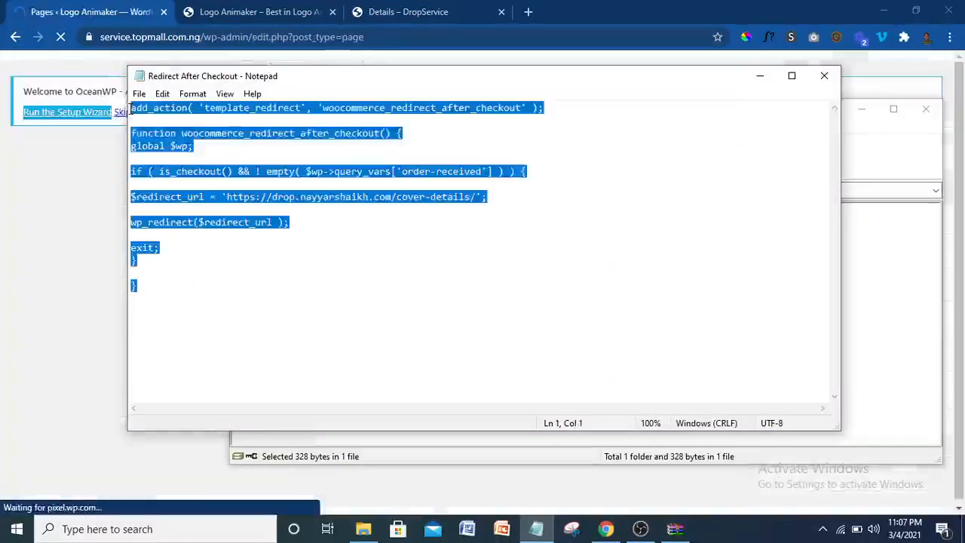
pyautogui.rightClick(131, 108)
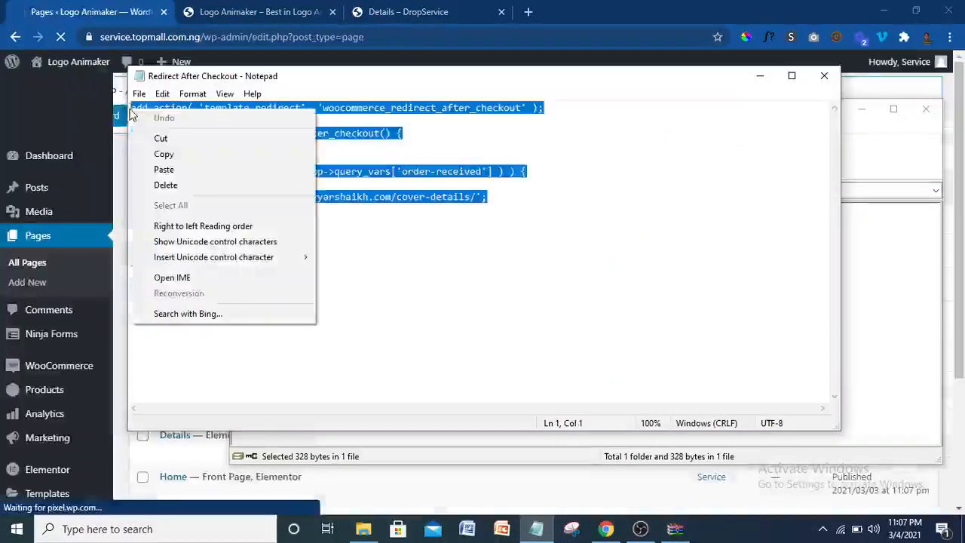
pyautogui.click(182, 155)
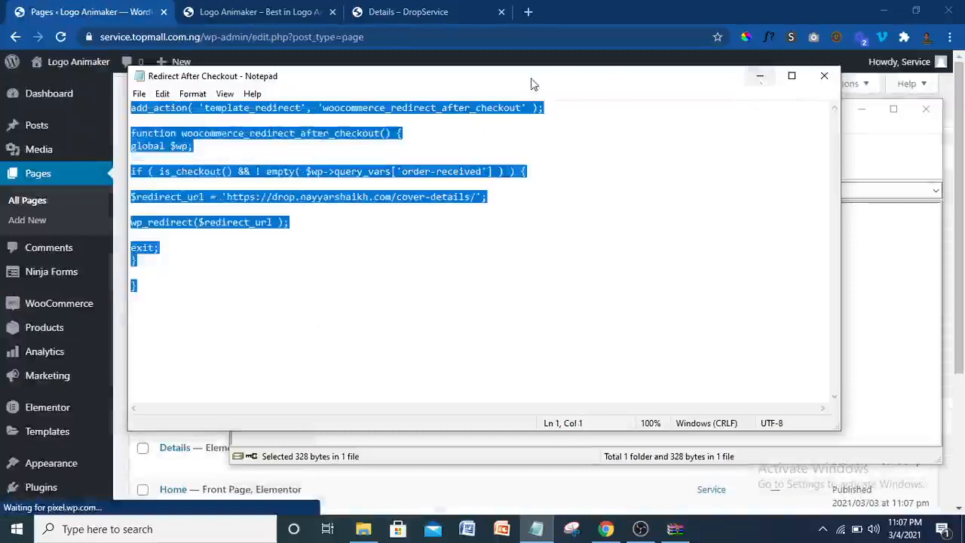
pyautogui.click(759, 80)
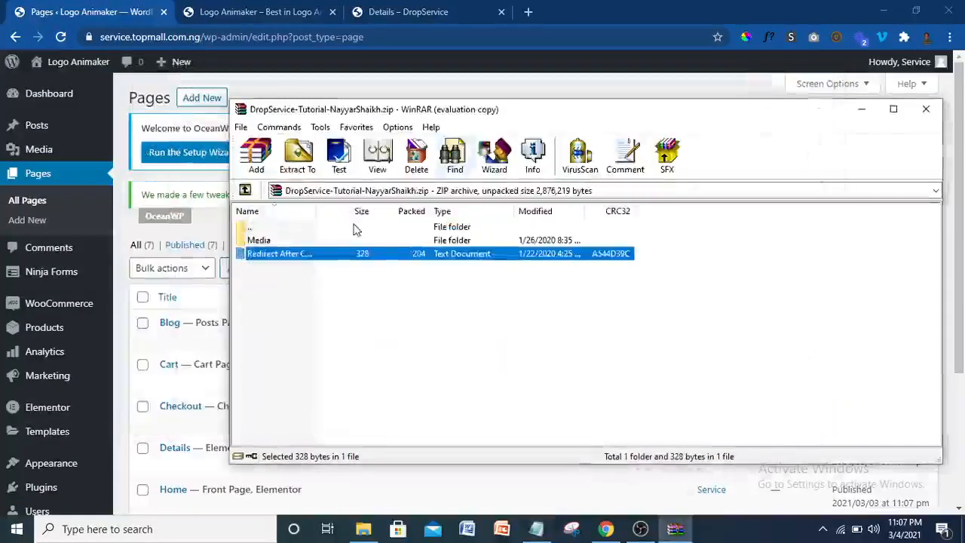
pyautogui.click(864, 112)
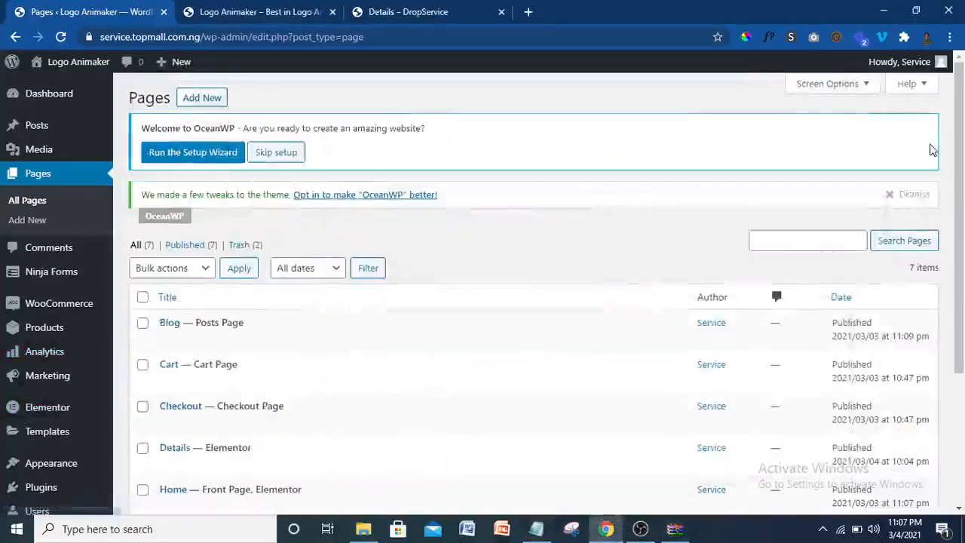
# - Open the Theme Editor, acknowledge the direct-editing warning, and open the OceanWP Theme Functions file (functions.php)
pyautogui.scroll(-2, 298, 287)
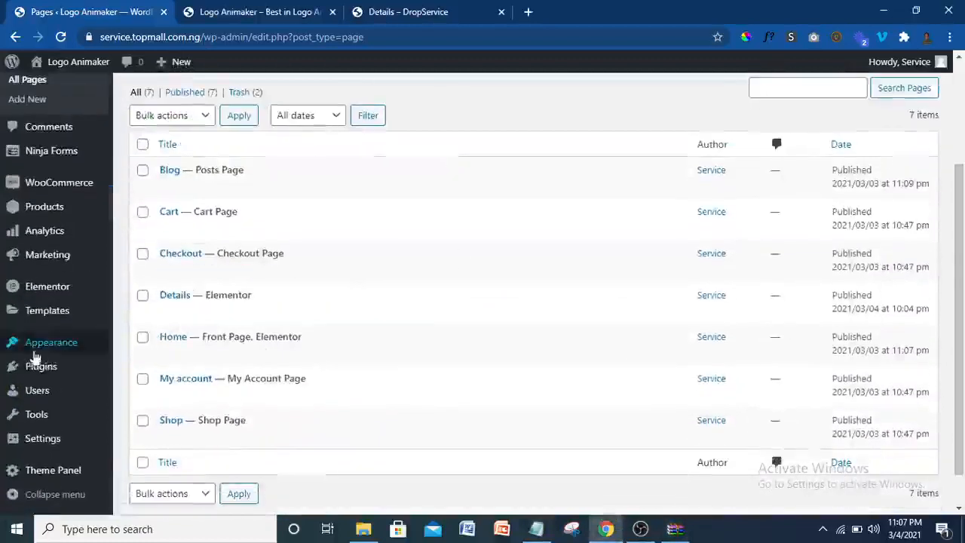
pyautogui.moveTo(9, 348)
pyautogui.click(153, 448)
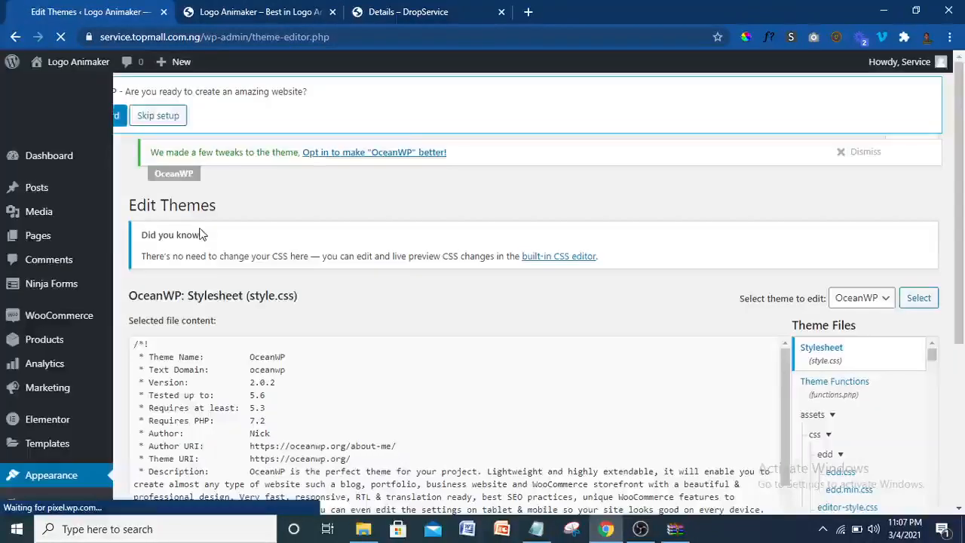
pyautogui.moveTo(962, 164); pyautogui.dragTo(964, 275)
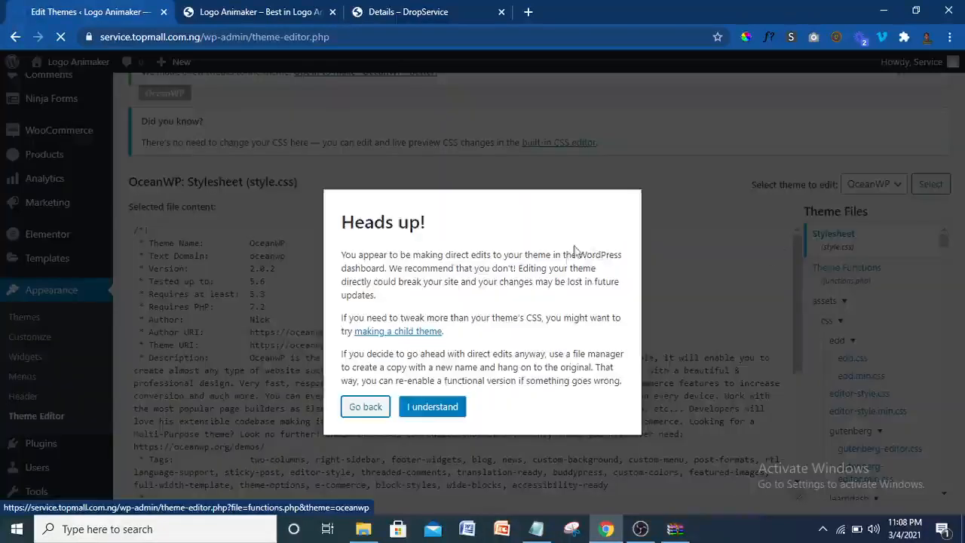
pyautogui.click(440, 408)
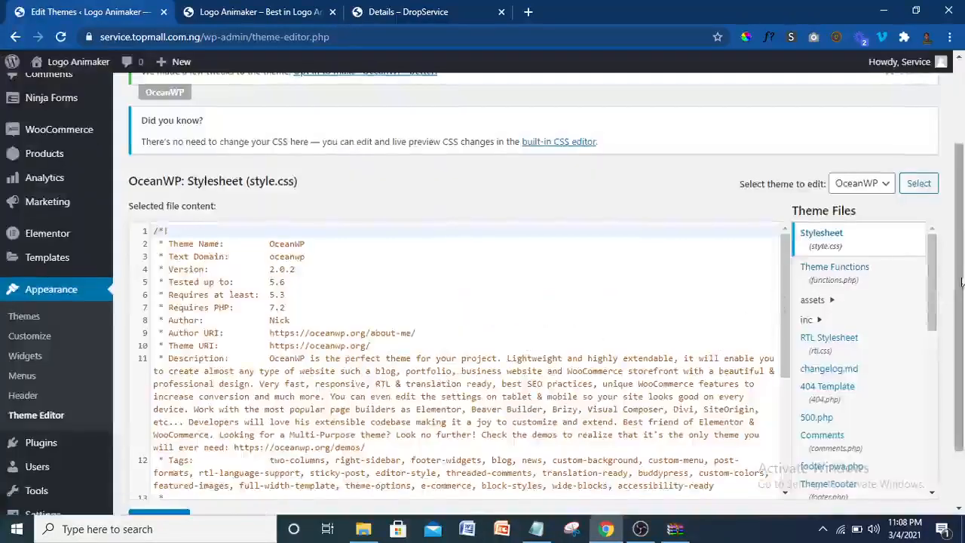
pyautogui.moveTo(961, 282); pyautogui.dragTo(961, 334)
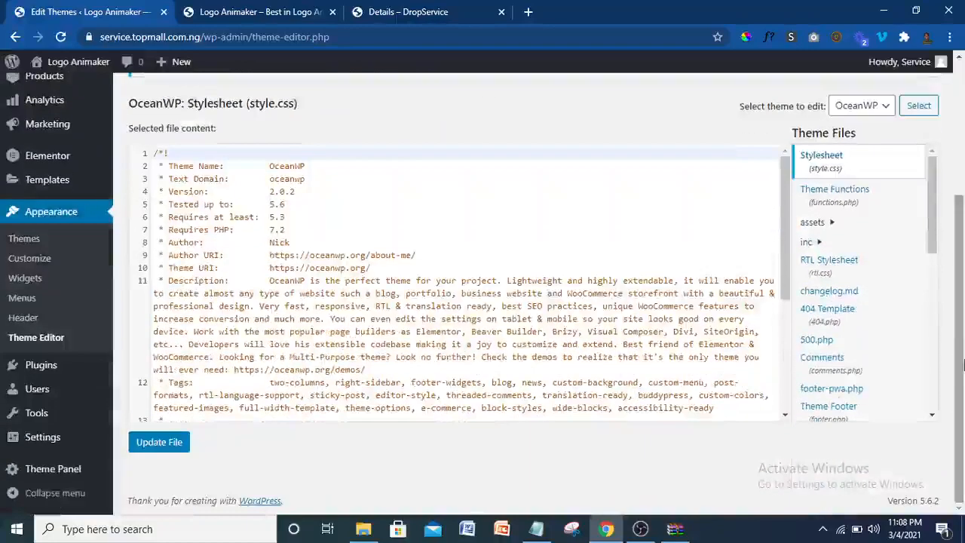
pyautogui.click(869, 202)
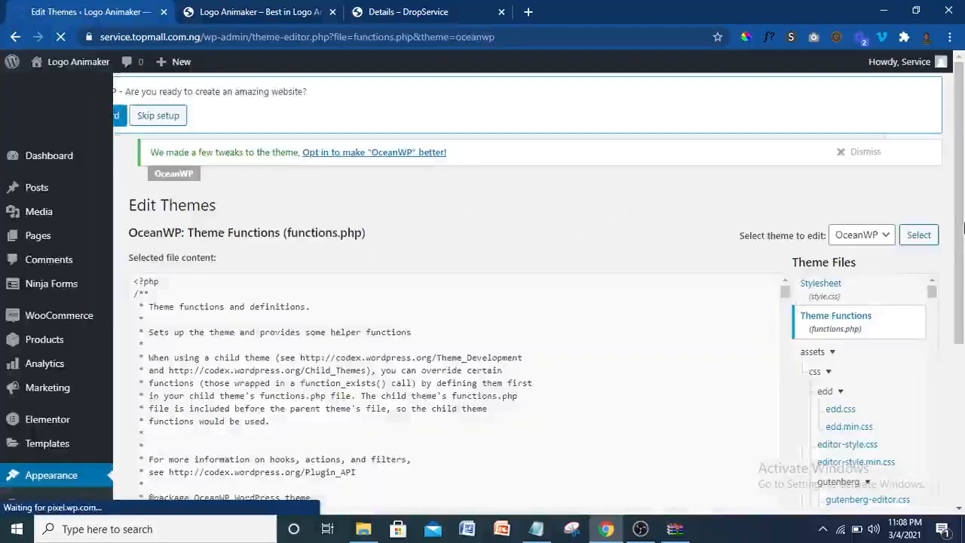
# - Insert blank lines before the "#region Freemius" comment block in functions.php and paste the copied redirect code at line 1012
pyautogui.scroll(-2, 963, 228)
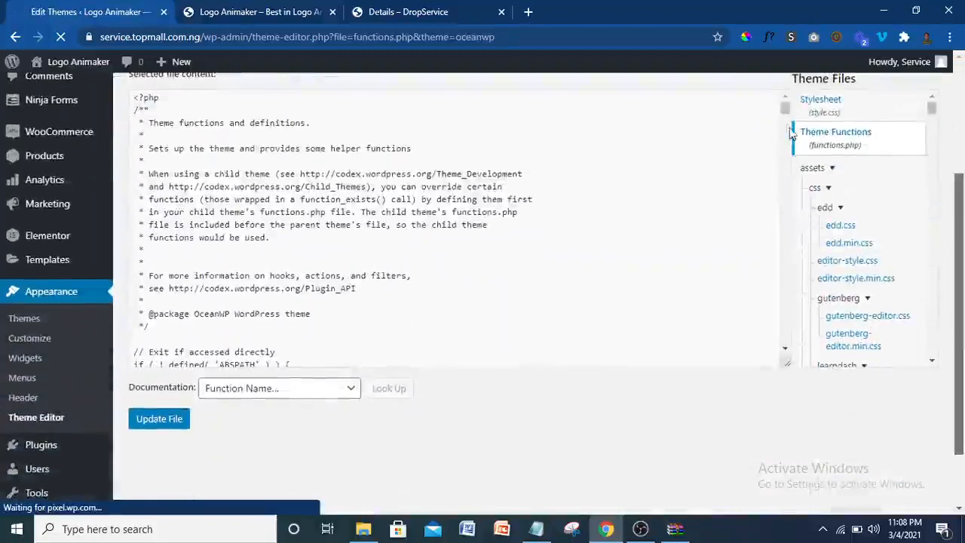
pyautogui.moveTo(782, 112); pyautogui.dragTo(789, 375)
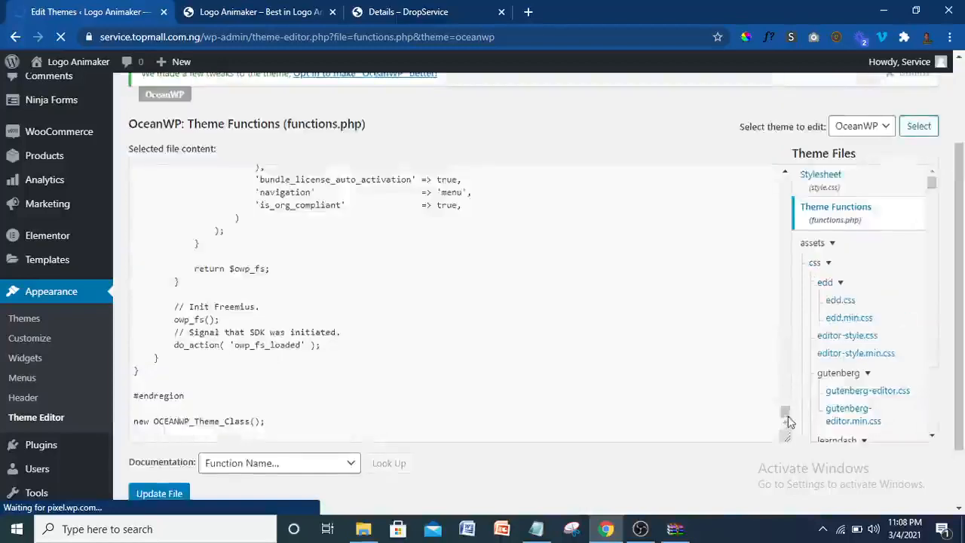
pyautogui.scroll(-6, 787, 405)
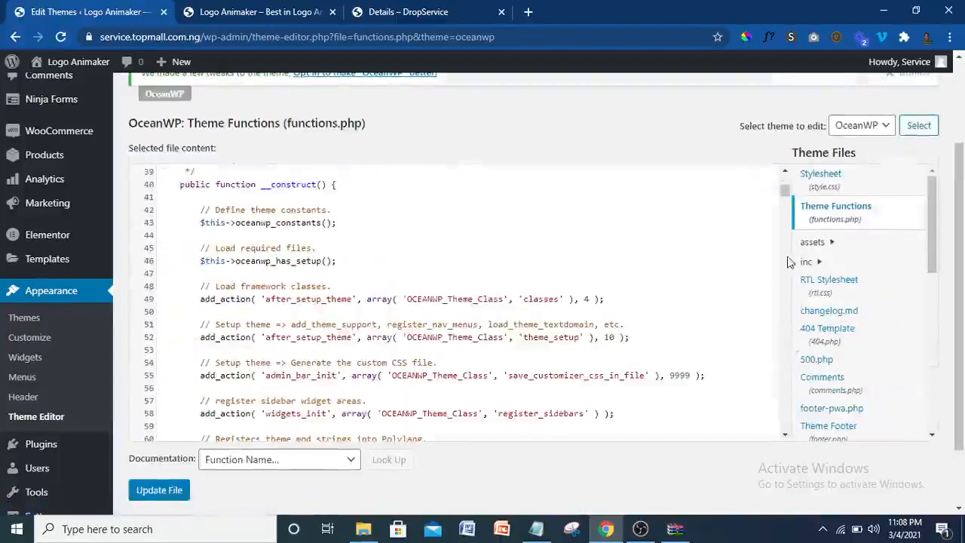
pyautogui.moveTo(784, 189); pyautogui.dragTo(785, 420)
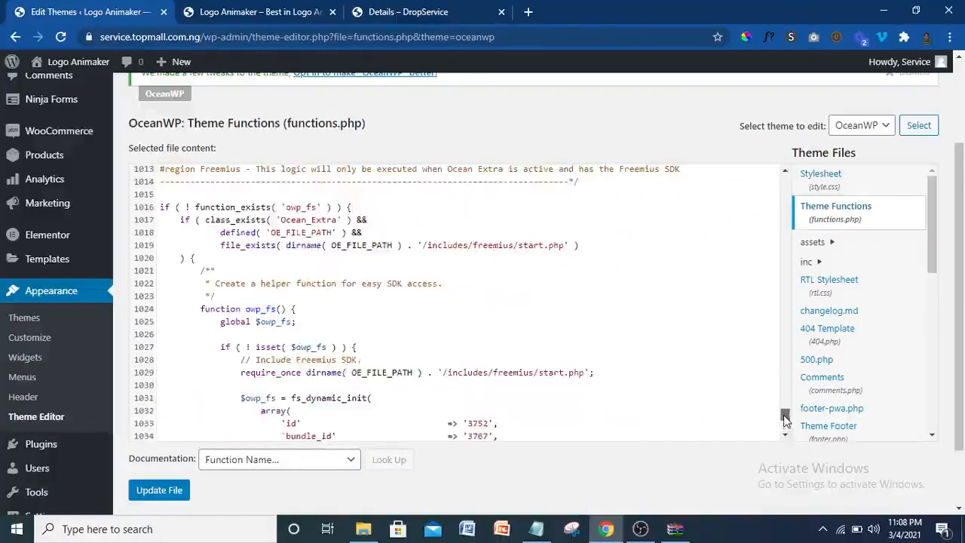
pyautogui.click(784, 172)
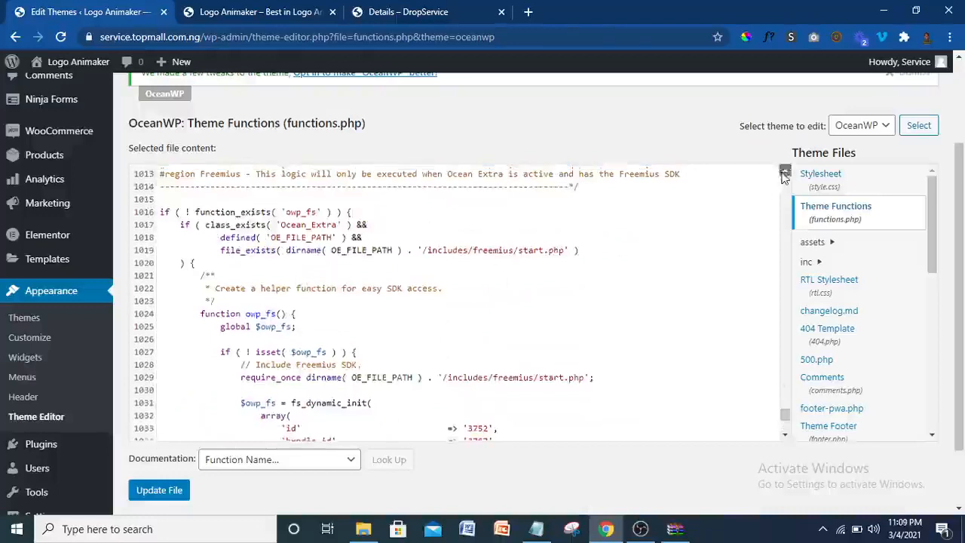
pyautogui.click(784, 173)
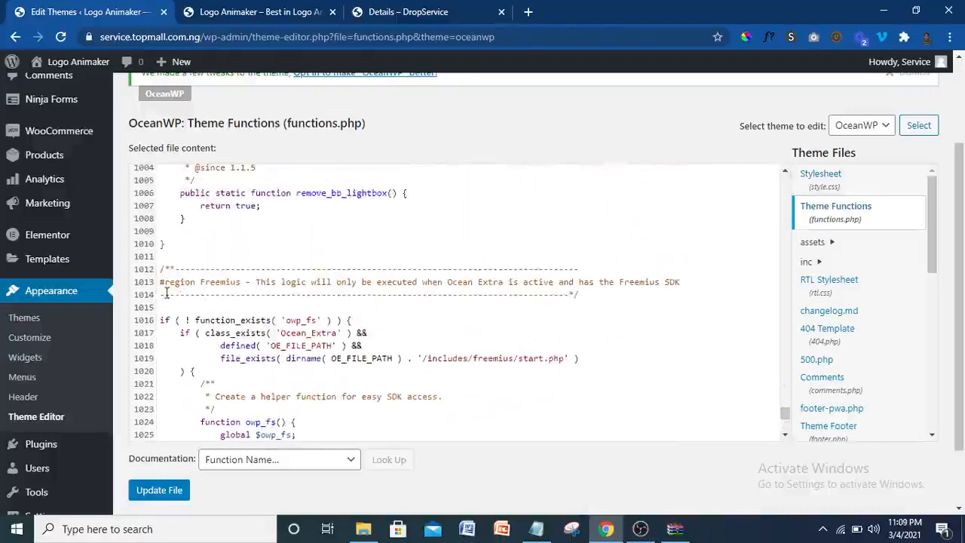
pyautogui.click(172, 256)
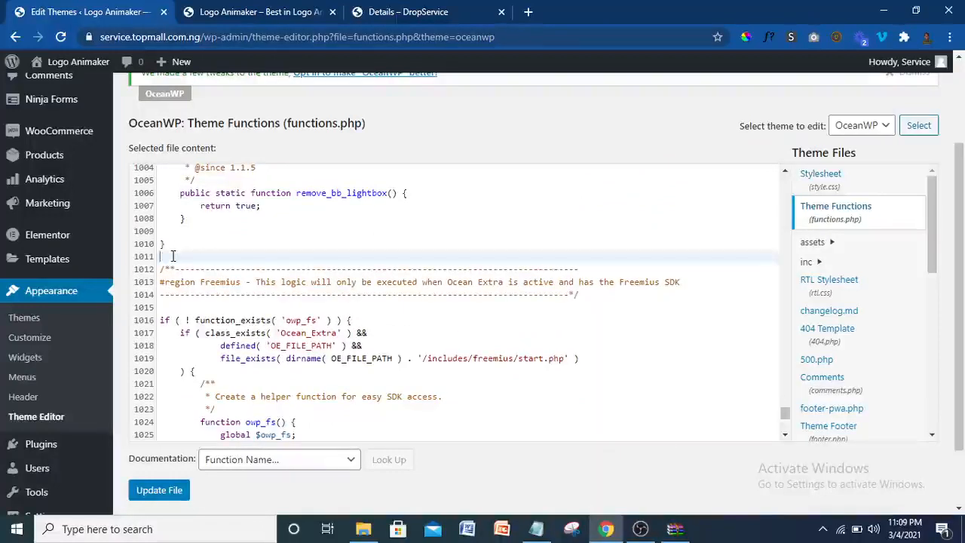
pyautogui.press('Return')
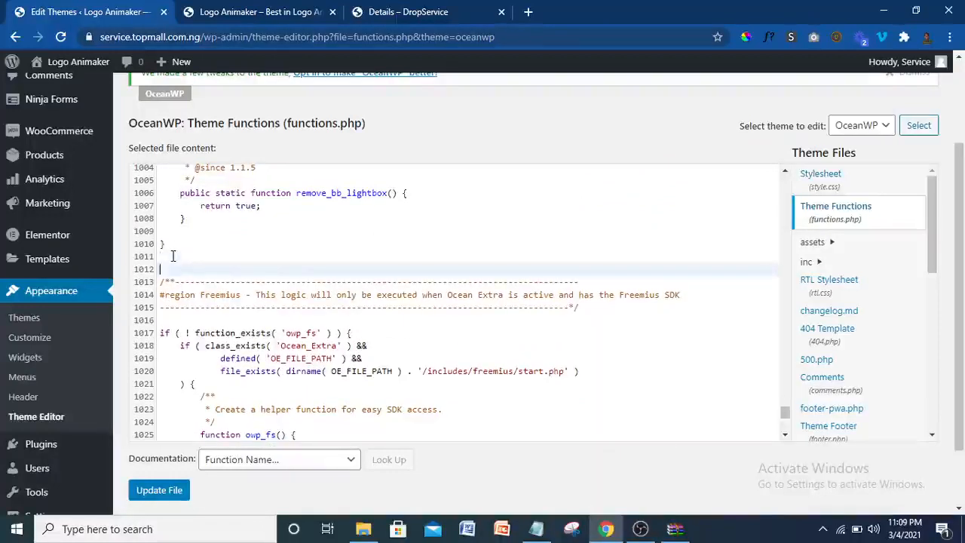
pyautogui.press('Return')
pyautogui.click(162, 263)
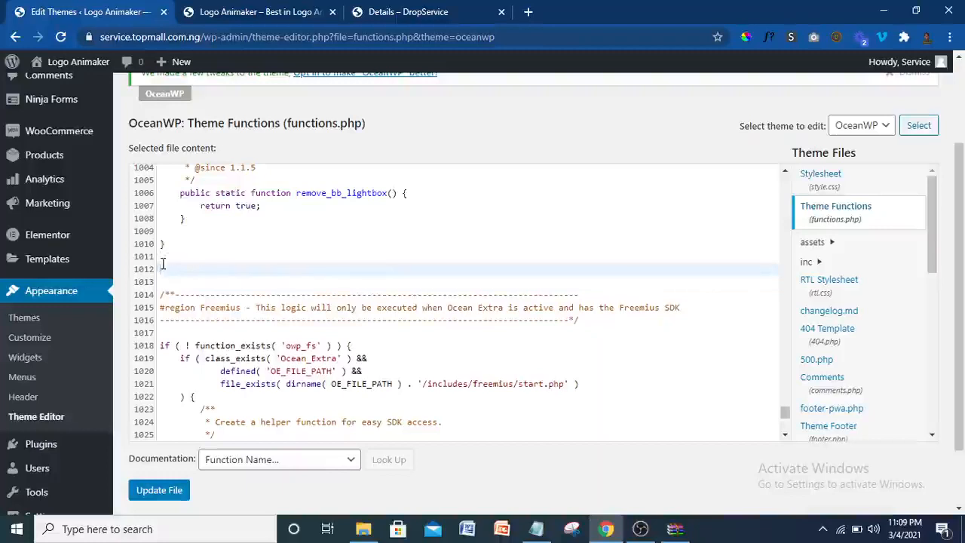
pyautogui.hotkey('ctrl', 'v')
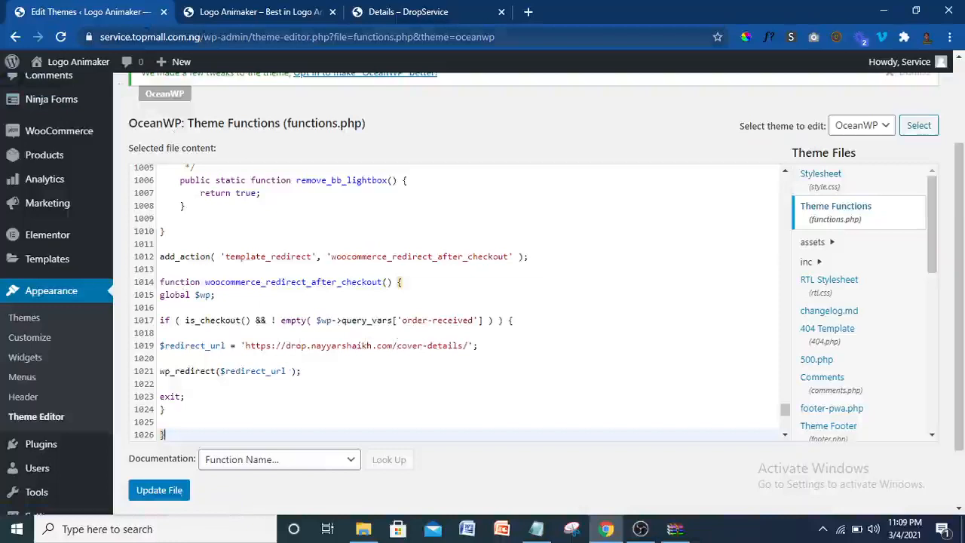
pyautogui.moveTo(204, 36); pyautogui.dragTo(102, 45)
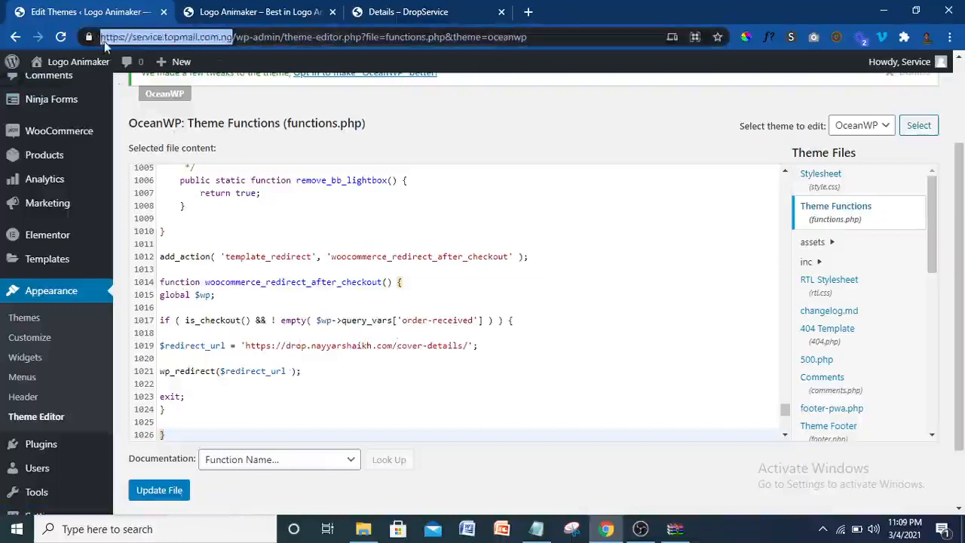
pyautogui.rightClick(105, 45)
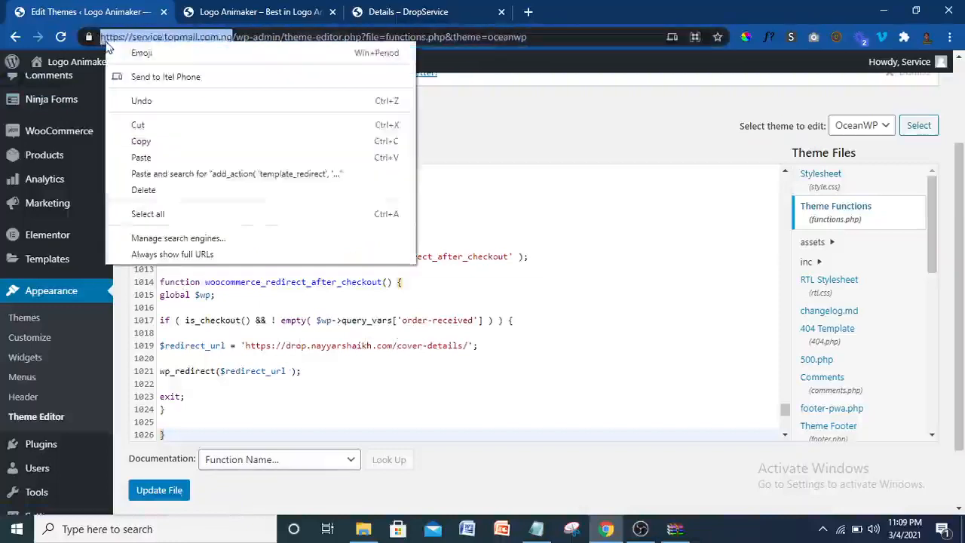
pyautogui.click(167, 141)
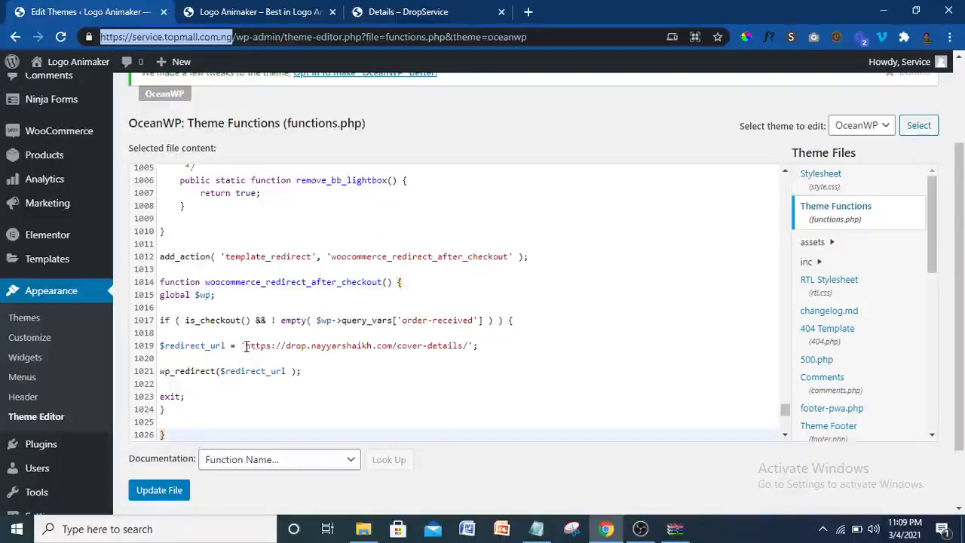
pyautogui.moveTo(246, 346); pyautogui.dragTo(396, 346)
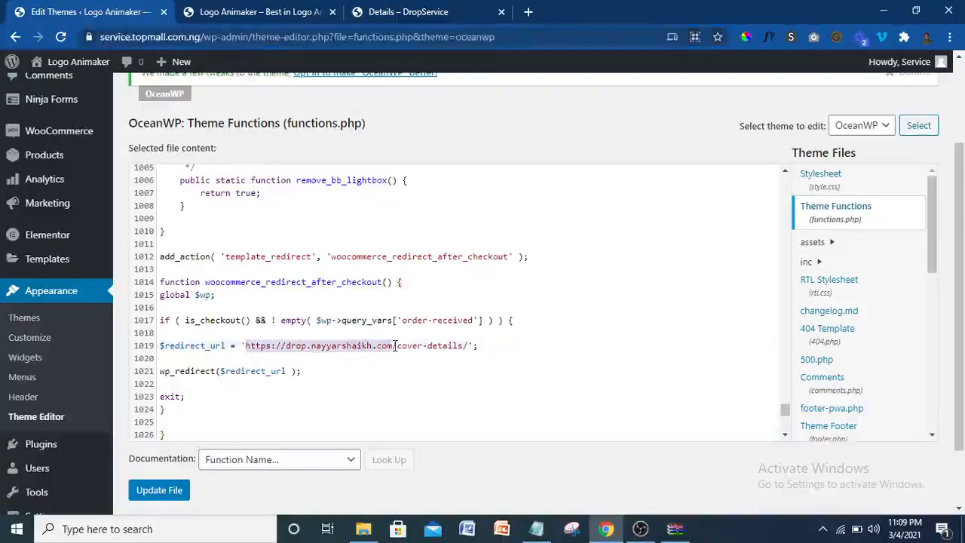
pyautogui.hotkey('ctrl', 'v')
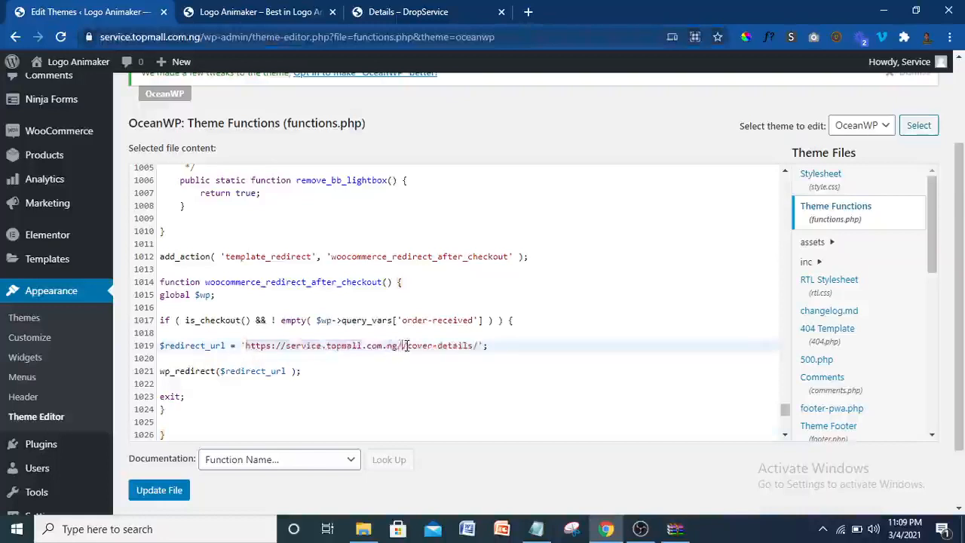
pyautogui.press('BackSpace')
pyautogui.click(473, 345)
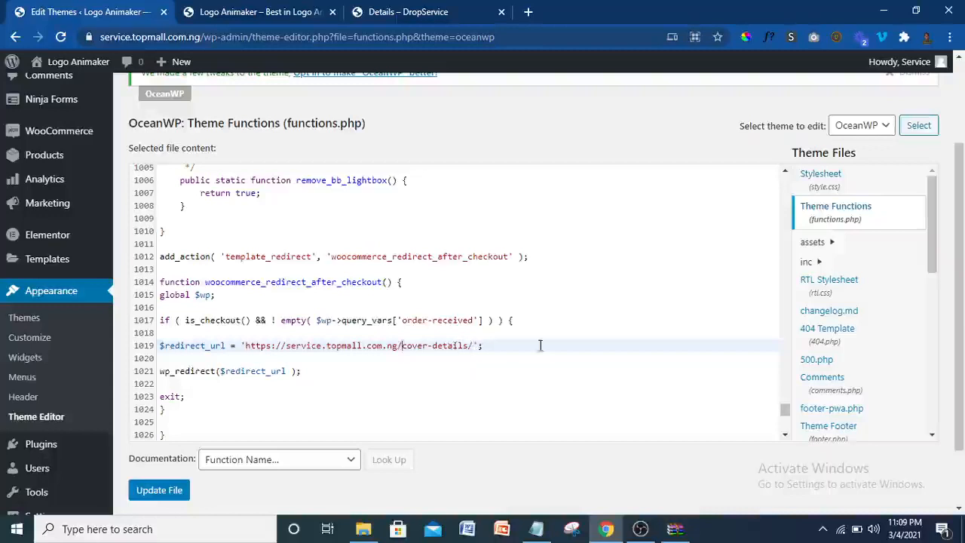
# - Select the cover-details/ path in the redirect URL and open the list of all pages in a new tab
pyautogui.moveTo(959, 260); pyautogui.dragTo(959, 254)
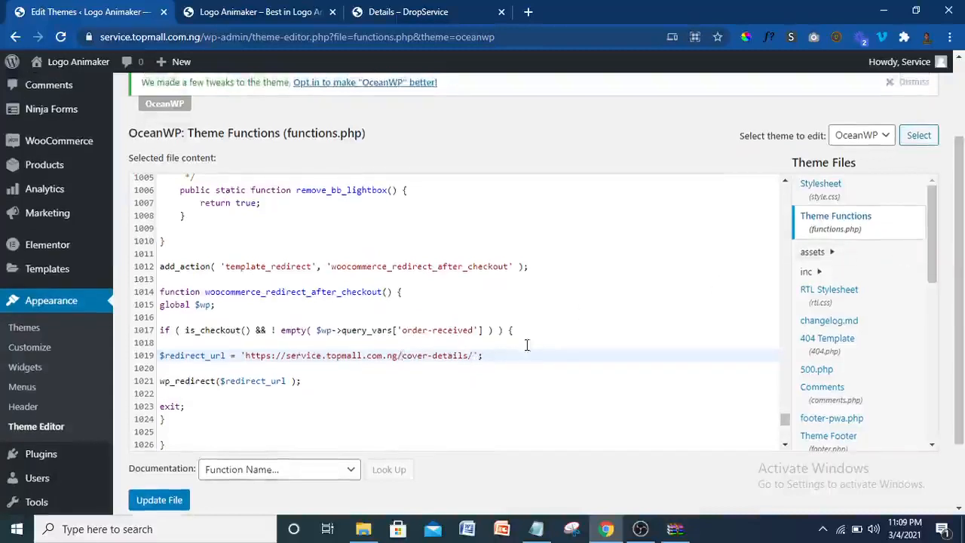
pyautogui.moveTo(403, 355); pyautogui.dragTo(480, 355)
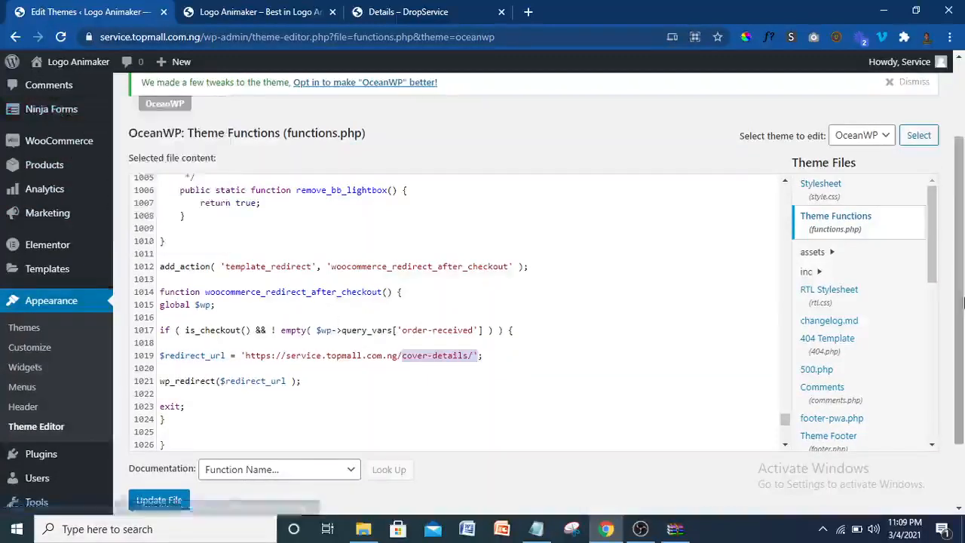
pyautogui.moveTo(961, 301); pyautogui.dragTo(961, 228)
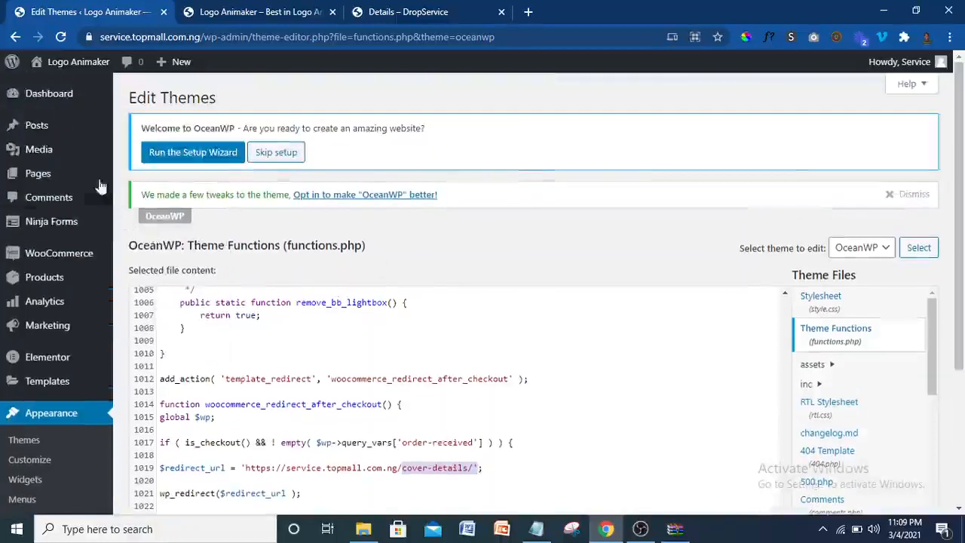
pyautogui.moveTo(68, 178)
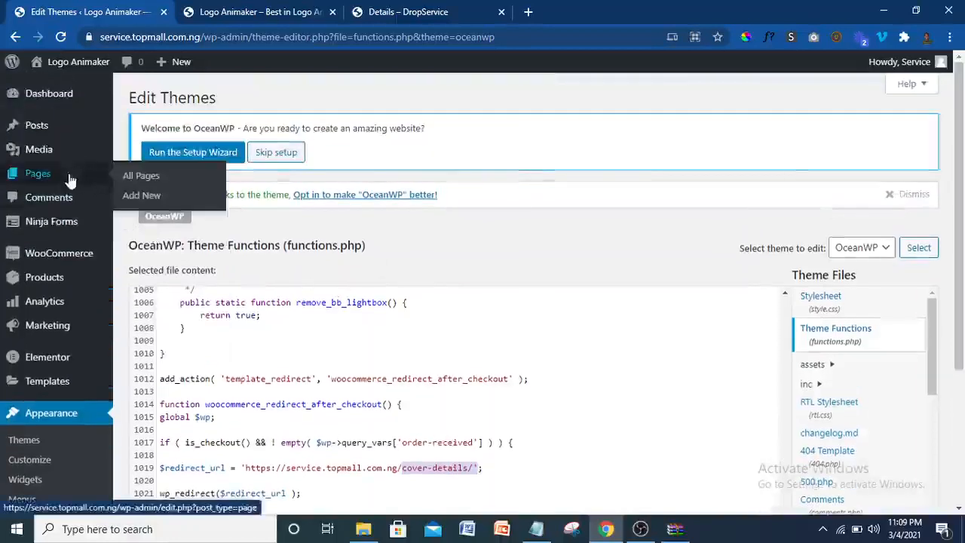
pyautogui.rightClick(133, 181)
pyautogui.click(167, 191)
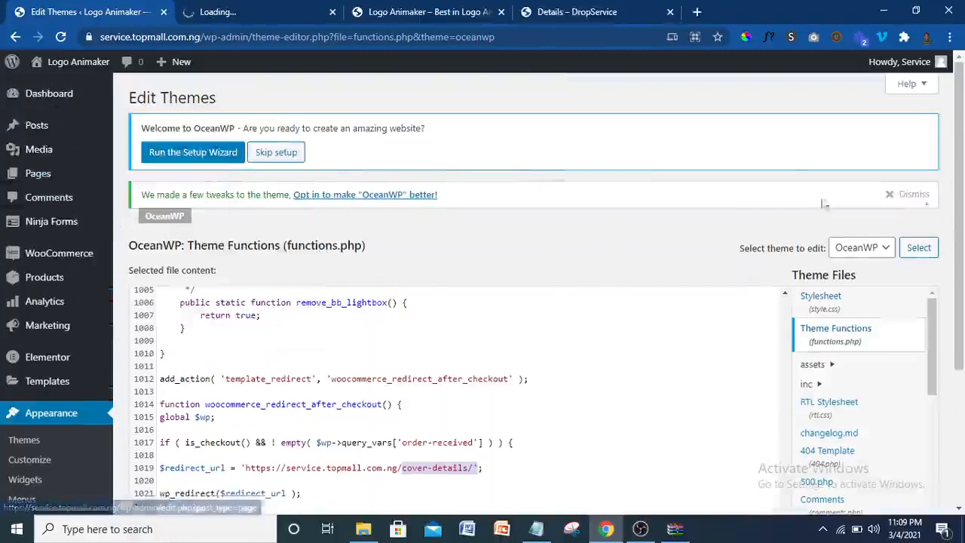
pyautogui.moveTo(962, 207); pyautogui.dragTo(962, 319)
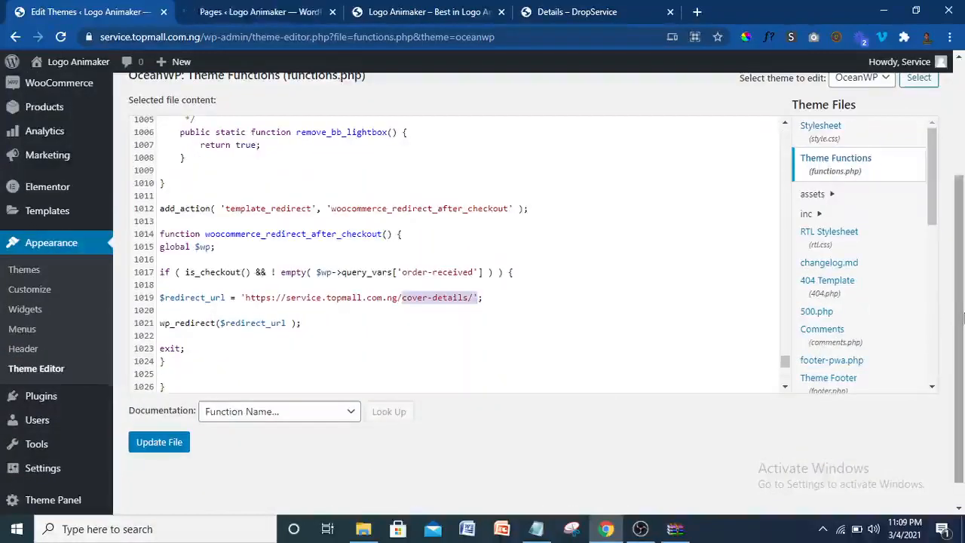
# - Open the Details page from the list of all pages in a new tab and copy its address
pyautogui.click(241, 9)
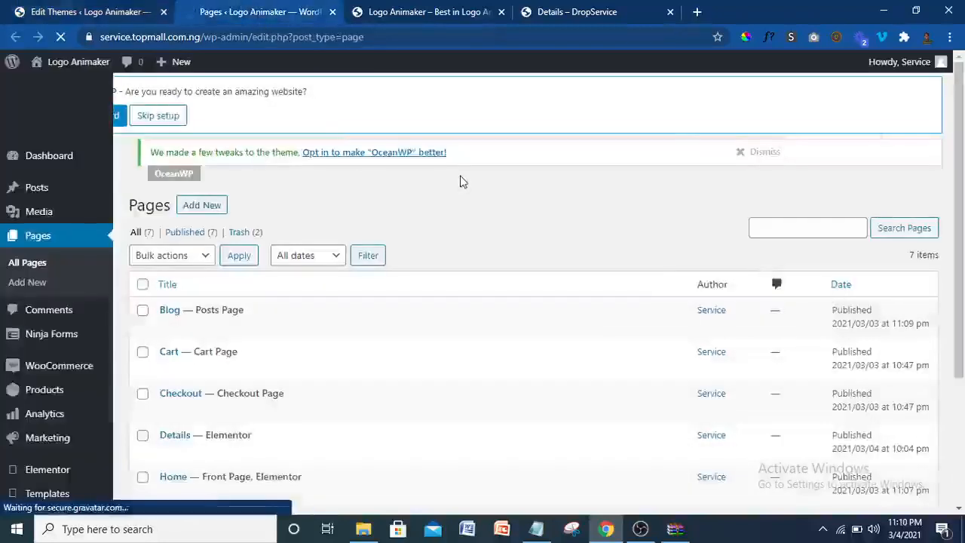
pyautogui.scroll(-2, 874, 251)
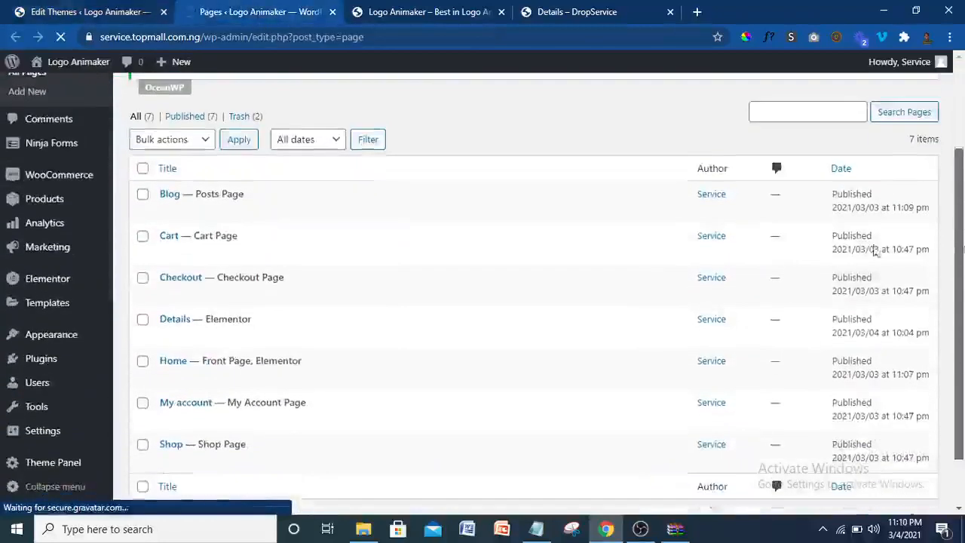
pyautogui.moveTo(200, 339)
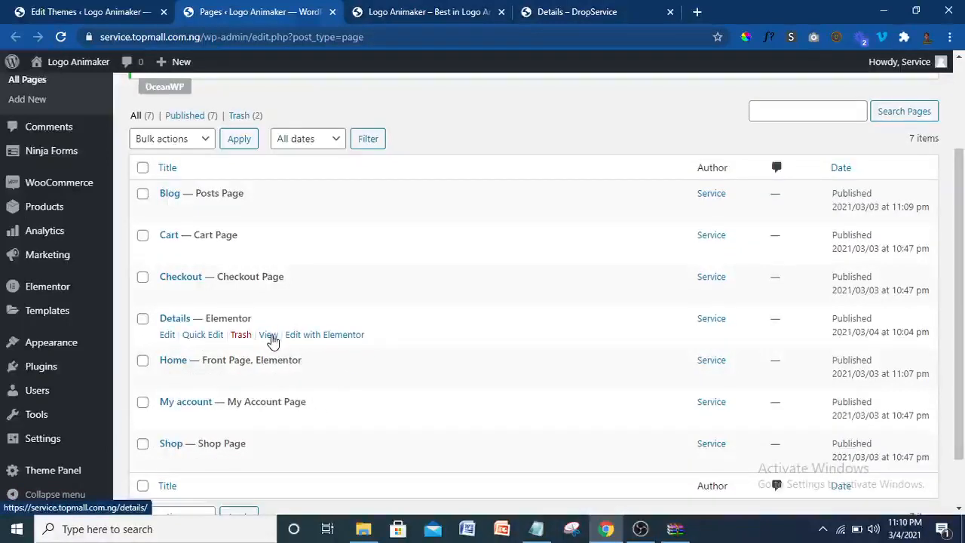
pyautogui.rightClick(272, 341)
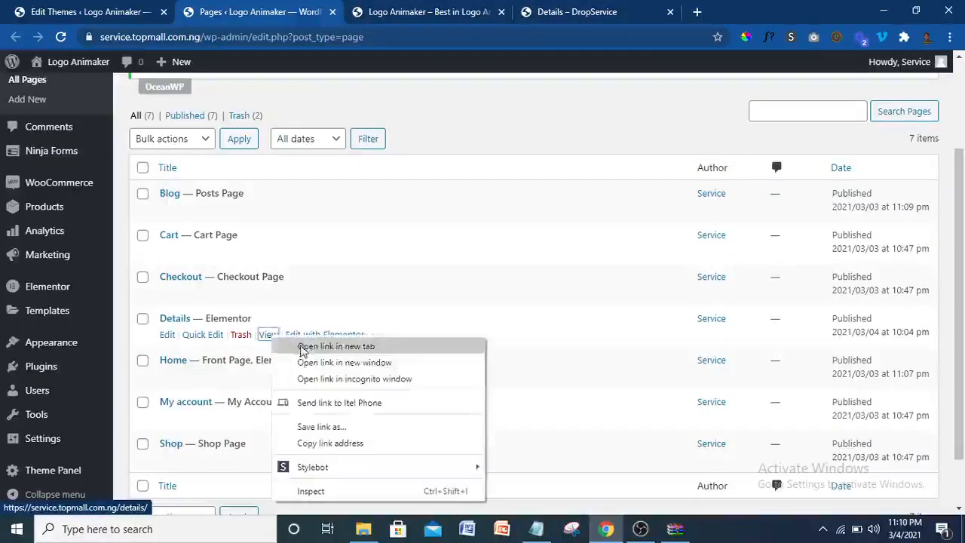
pyautogui.click(299, 348)
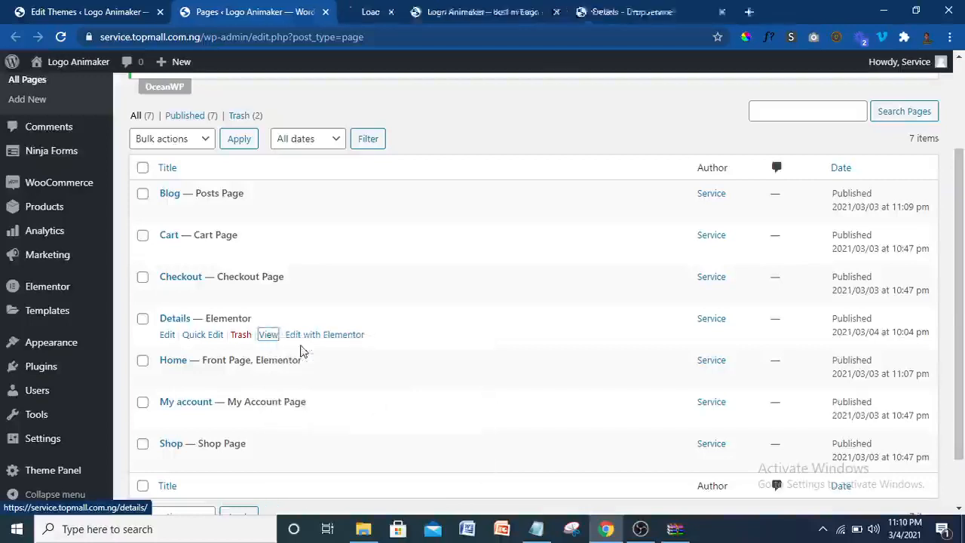
pyautogui.click(355, 12)
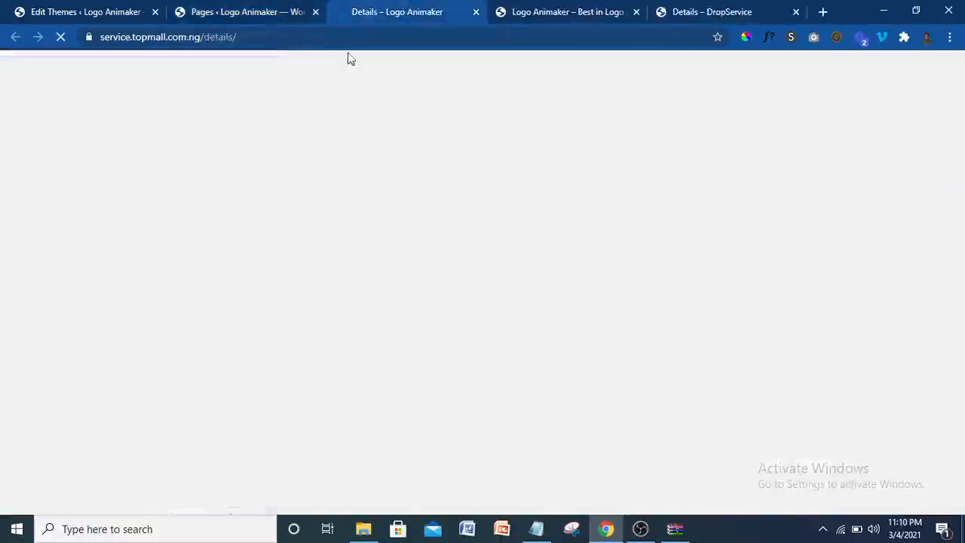
pyautogui.click(246, 43)
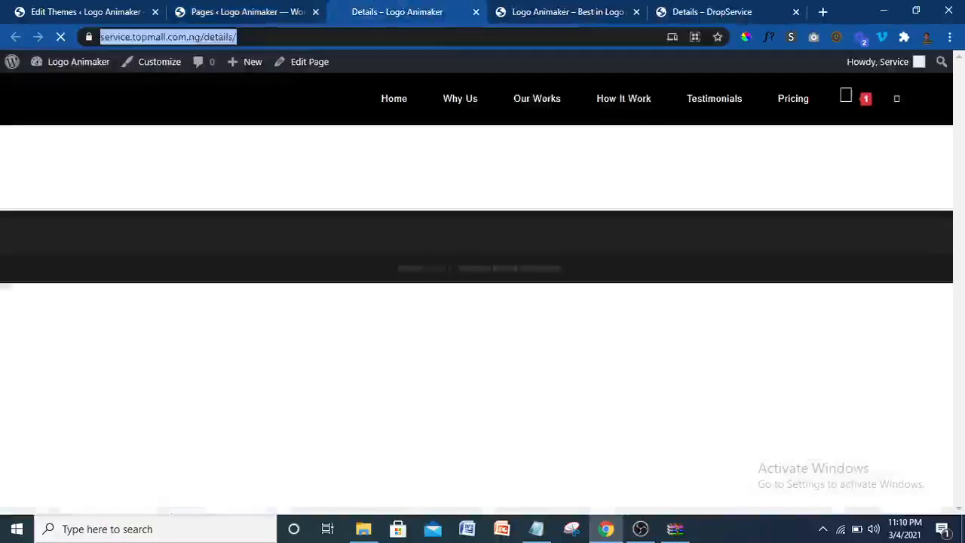
pyautogui.rightClick(225, 38)
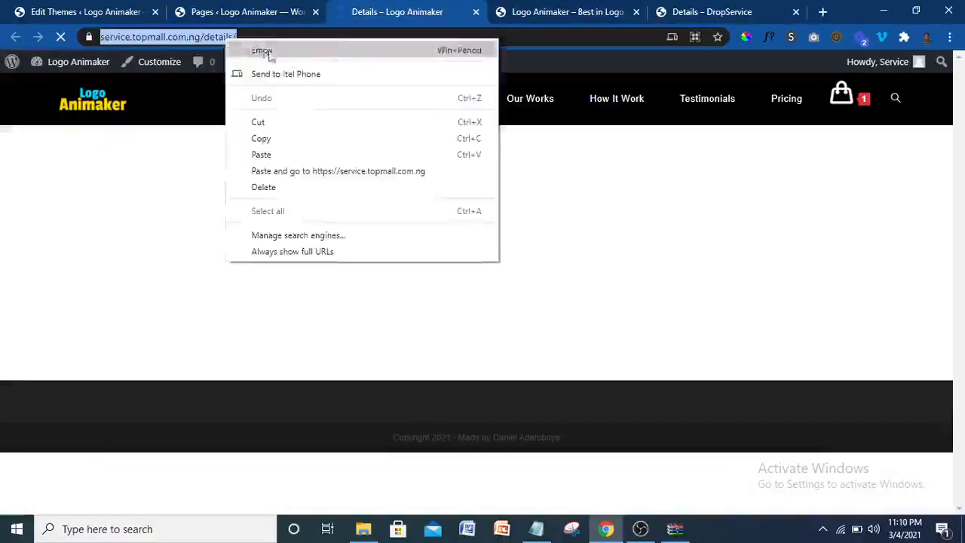
pyautogui.click(290, 139)
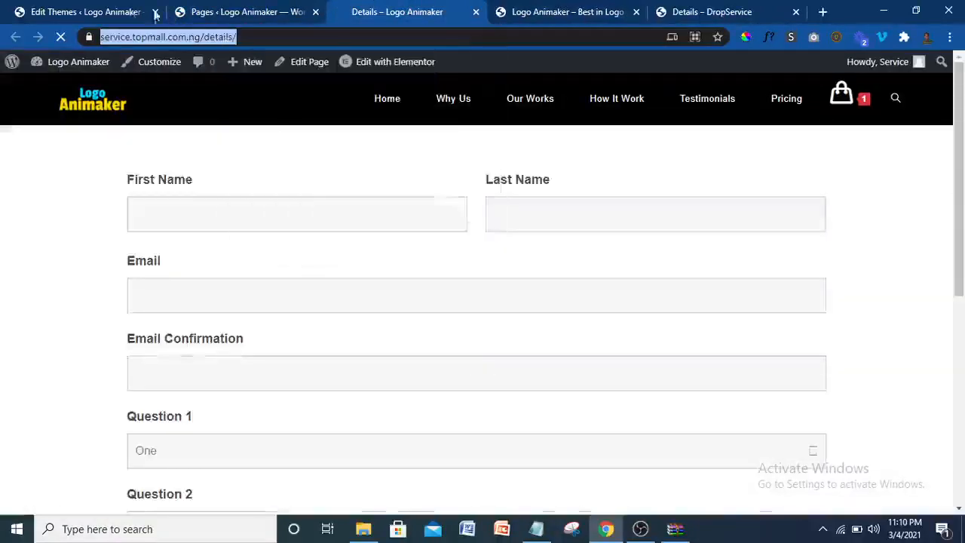
pyautogui.click(113, 12)
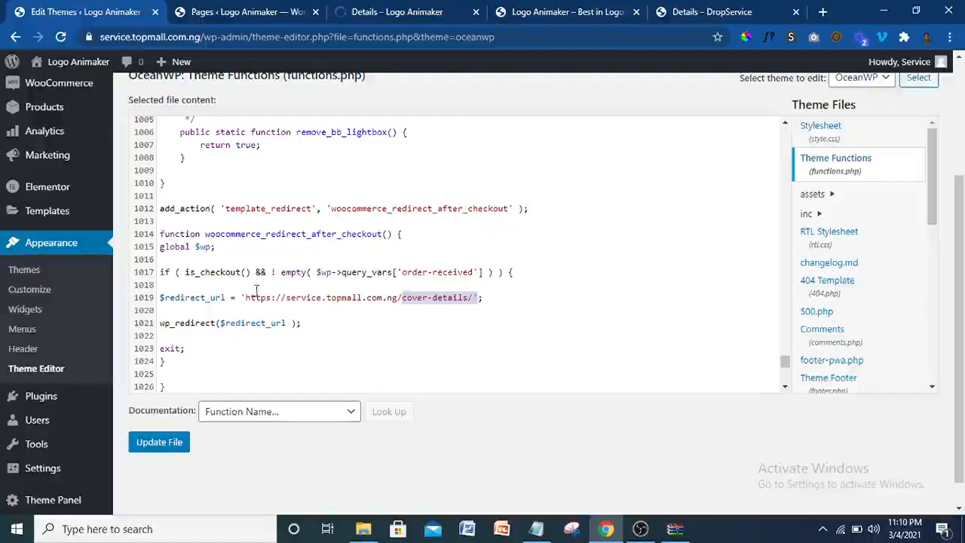
pyautogui.moveTo(243, 297); pyautogui.dragTo(472, 297)
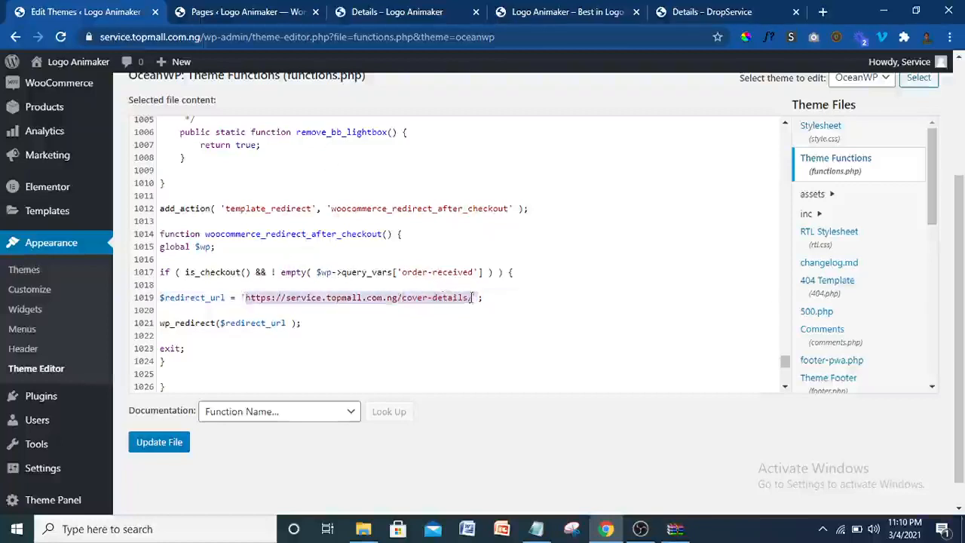
pyautogui.rightClick(456, 299)
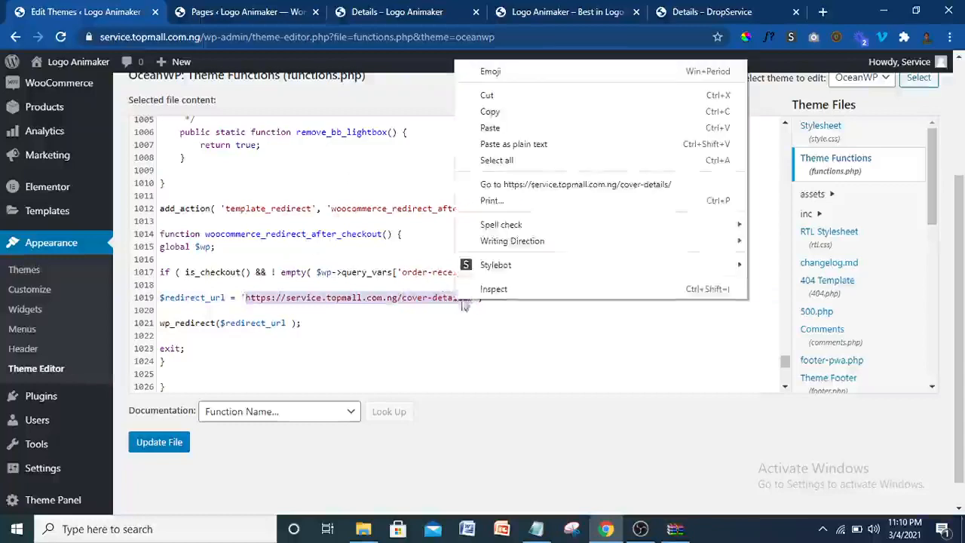
pyautogui.click(514, 129)
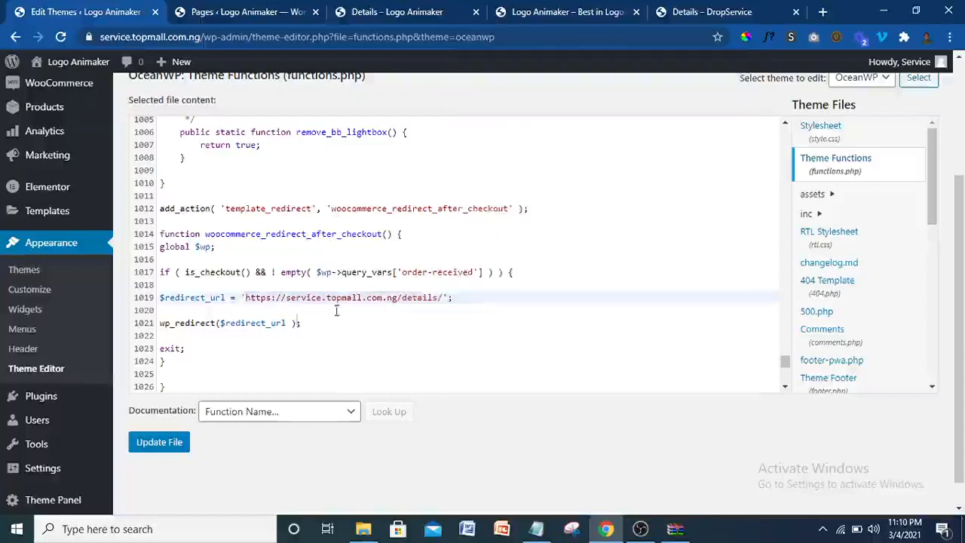
pyautogui.click(154, 451)
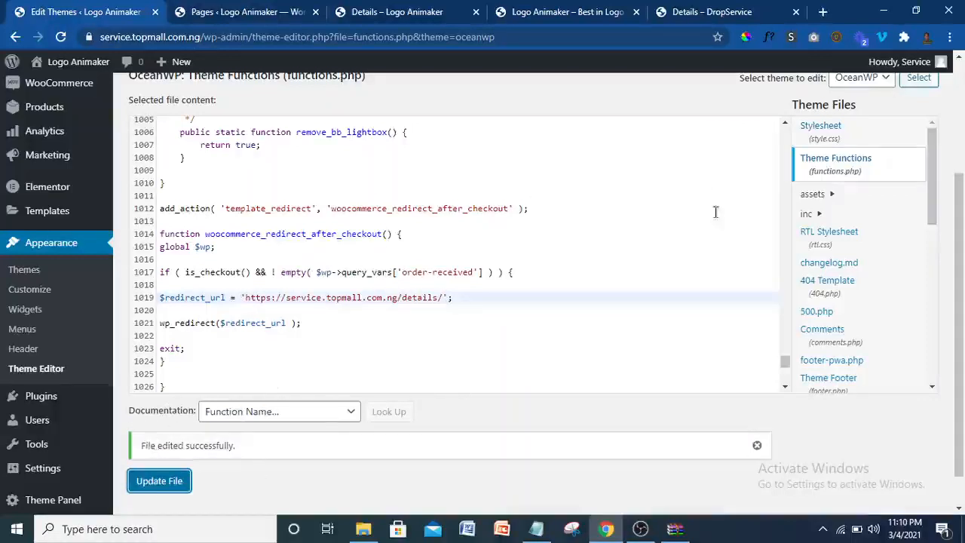
# - Look over the Logo Animaker home page and the footer links of the DropService Details page
pyautogui.scroll(3, 959, 301)
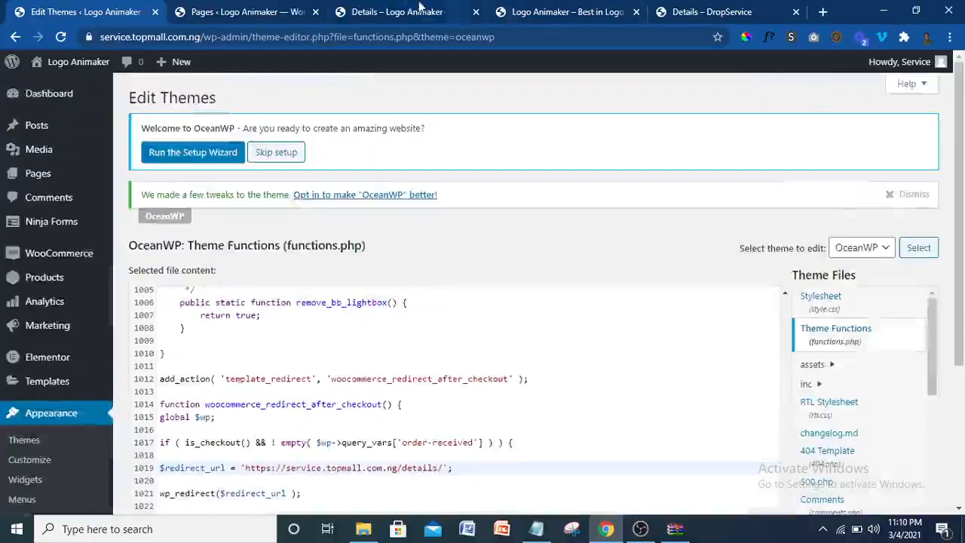
pyautogui.click(556, 12)
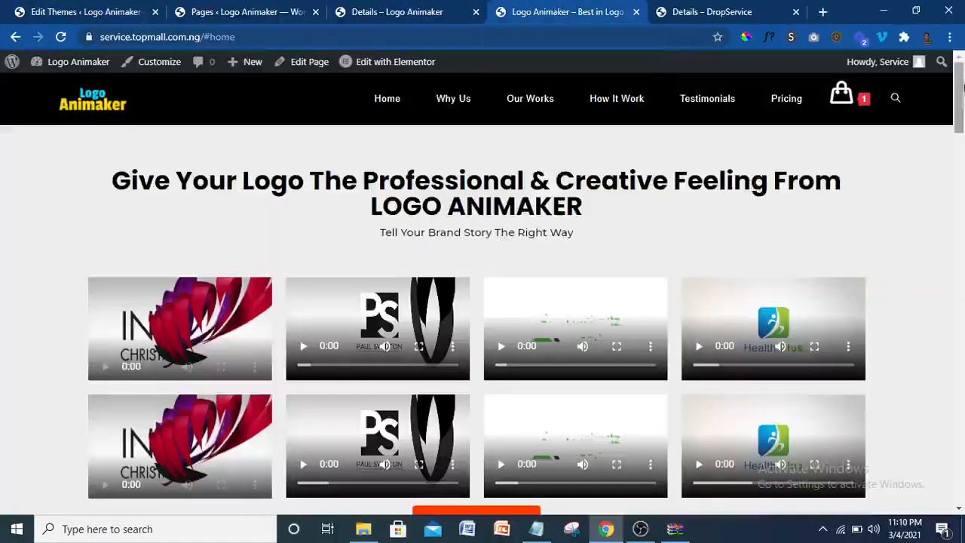
pyautogui.moveTo(960, 105); pyautogui.dragTo(945, 152)
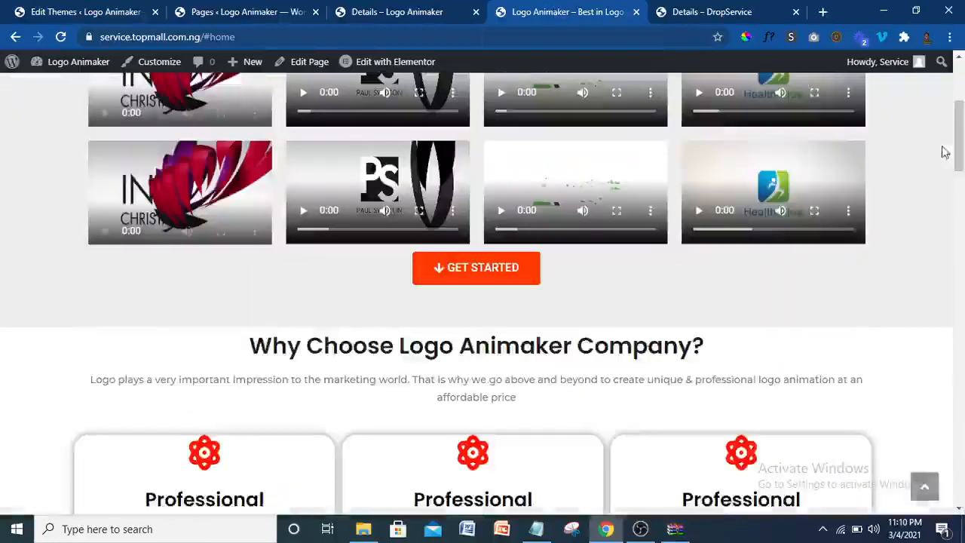
pyautogui.click(735, 12)
pyautogui.scroll(-4, 573, 368)
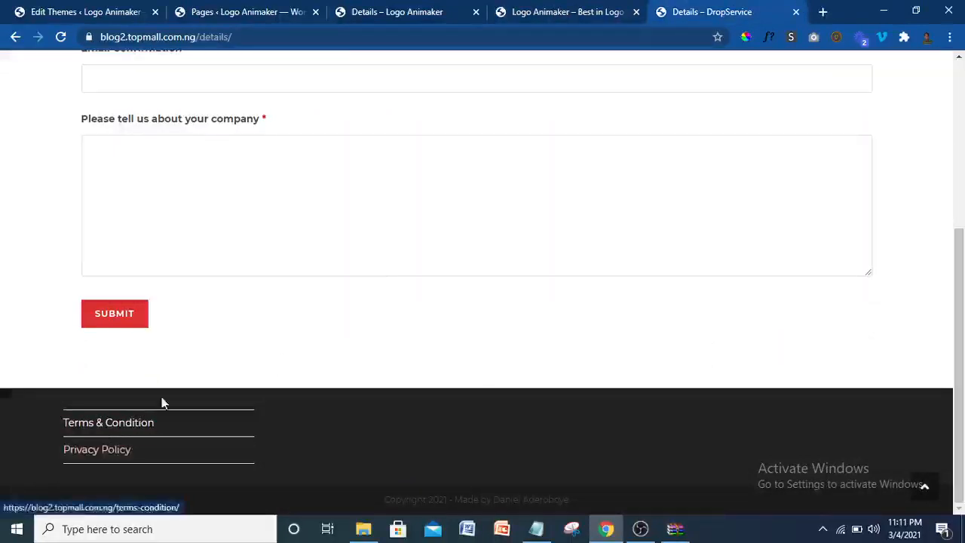
# - Search Google for "privacy policy generator" in a new tab
pyautogui.click(823, 11)
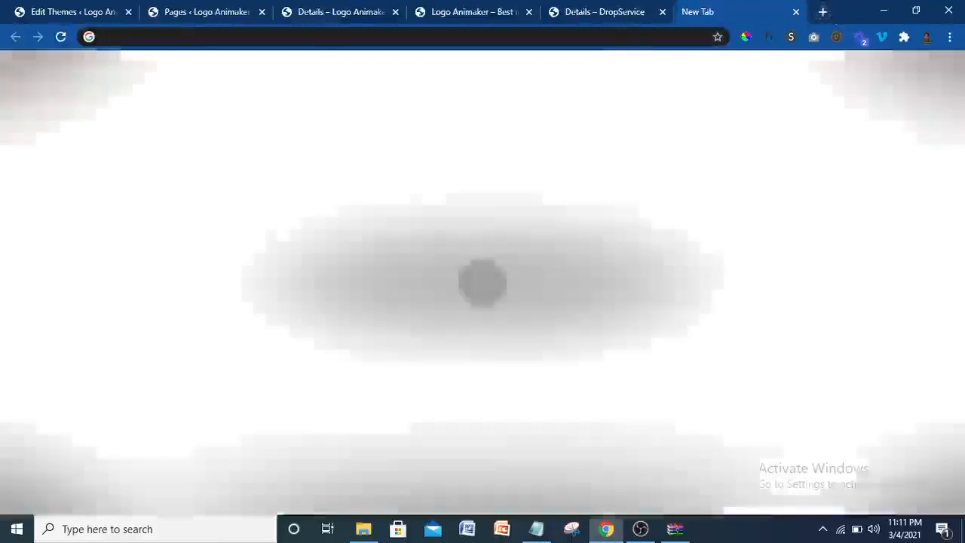
pyautogui.write('p')
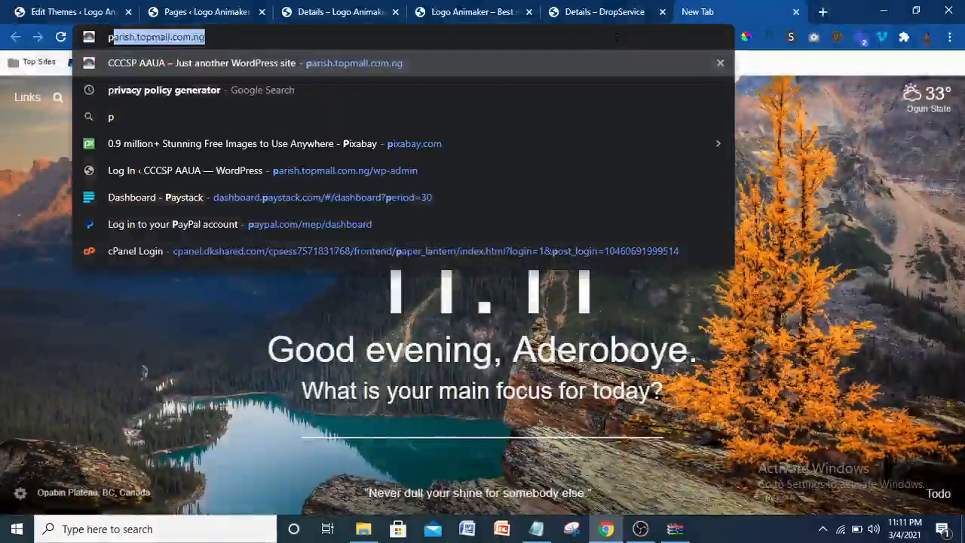
pyautogui.write('riva')
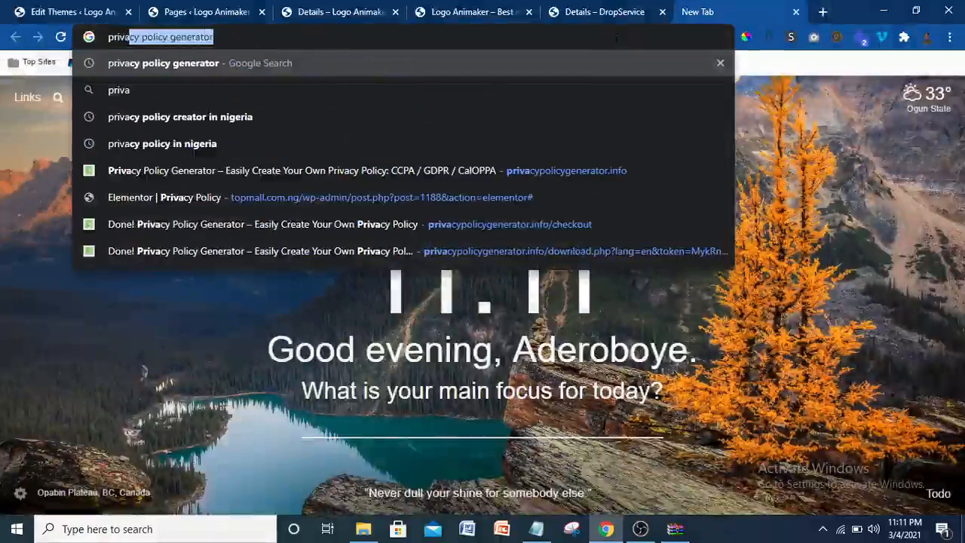
pyautogui.press('Return')
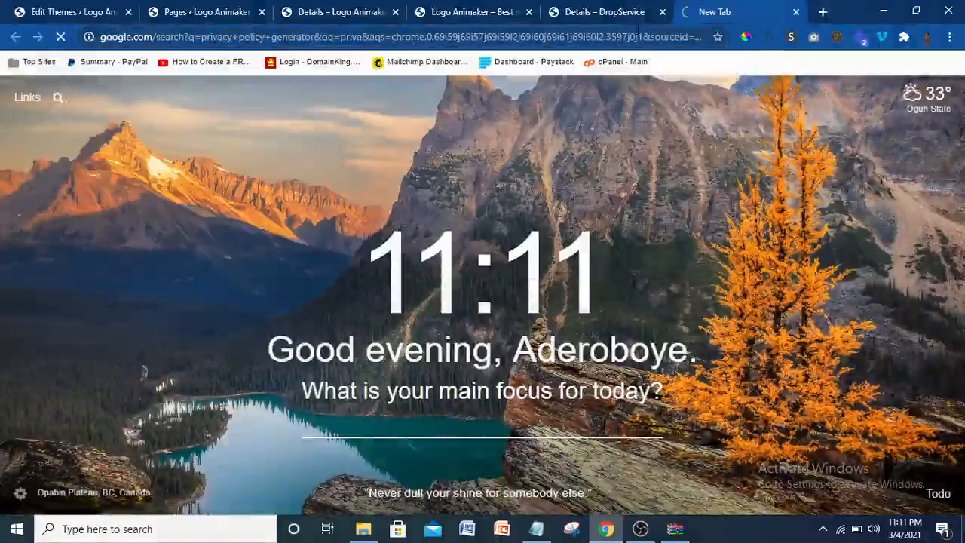
pyautogui.click(607, 11)
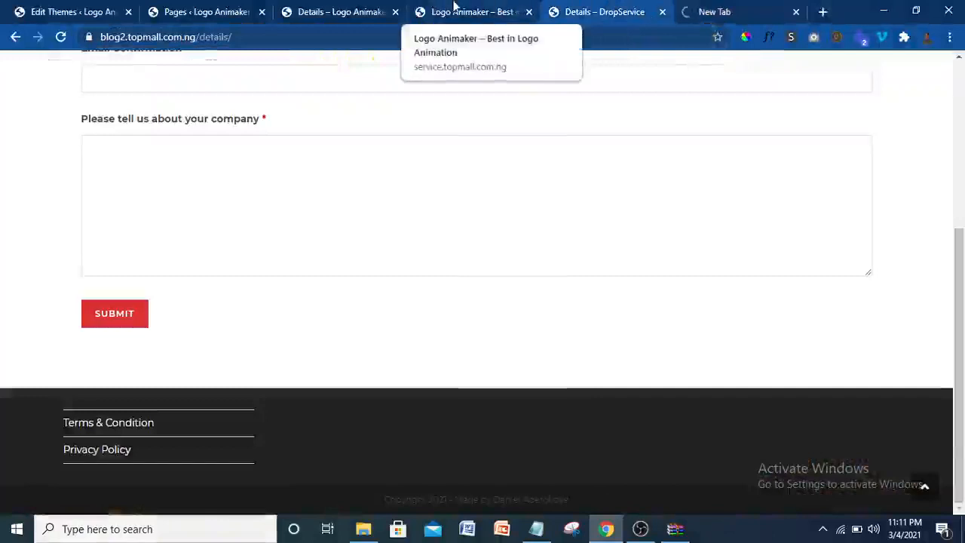
pyautogui.click(500, 9)
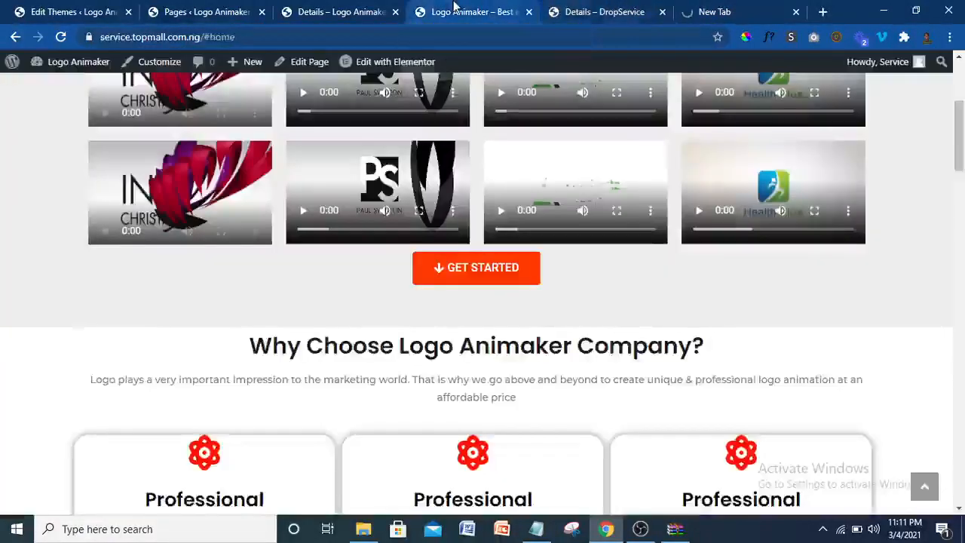
pyautogui.click(585, 19)
# - Open the privacypolicygenerator.info site from the search results
pyautogui.click(701, 21)
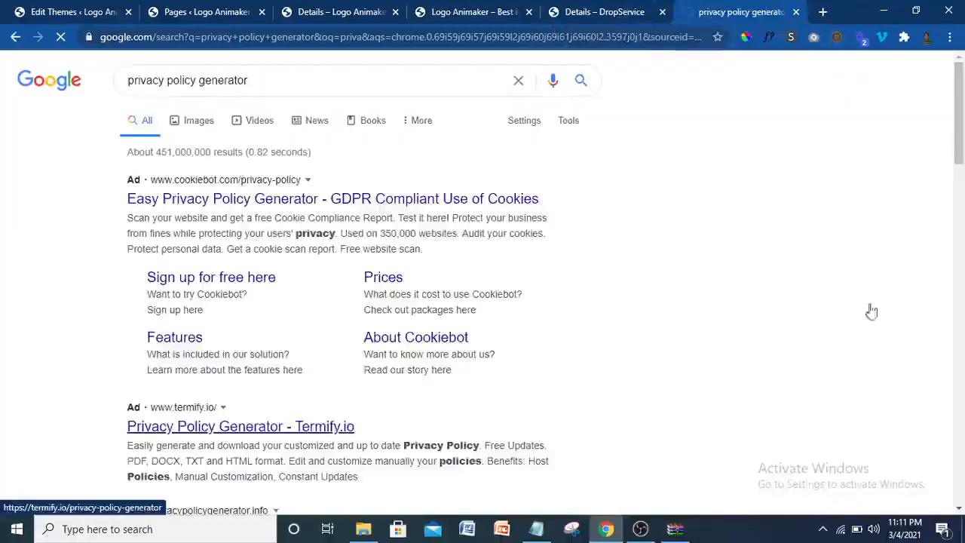
pyautogui.scroll(-2, 963, 154)
pyautogui.scroll(-2, 963, 154)
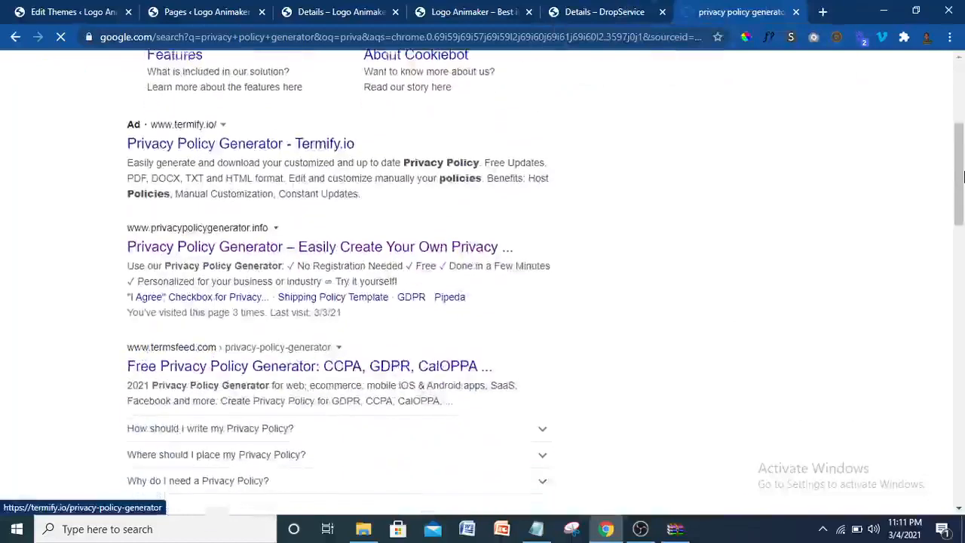
pyautogui.click(317, 257)
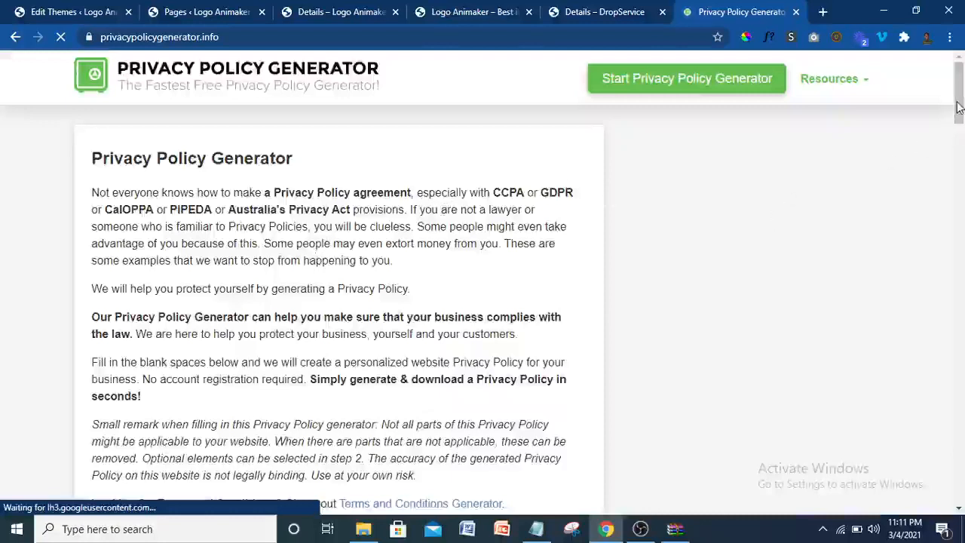
# - Enter TopMall as the company name and Logo Animaker as the website name in the privacy policy form
pyautogui.scroll(-2, 959, 125)
pyautogui.moveTo(959, 125); pyautogui.dragTo(959, 108)
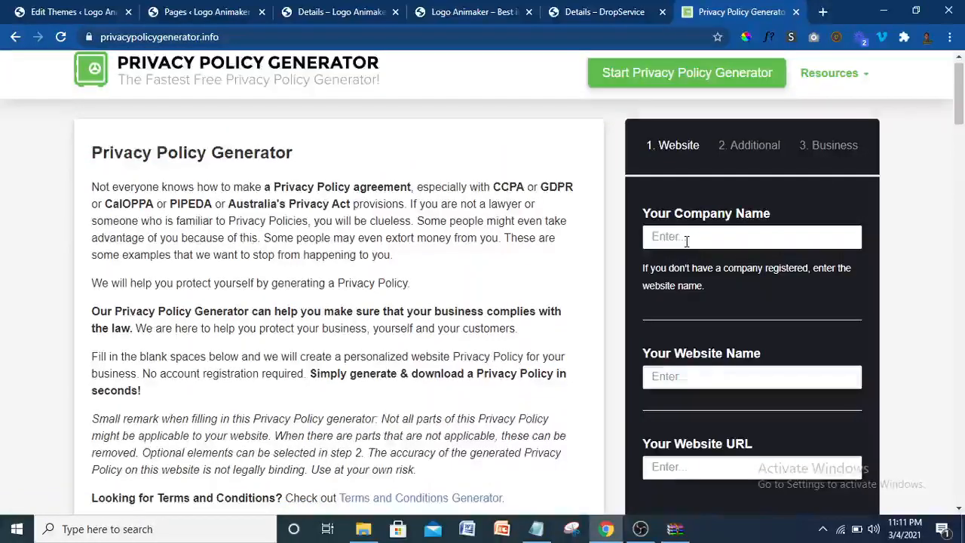
pyautogui.click(686, 240)
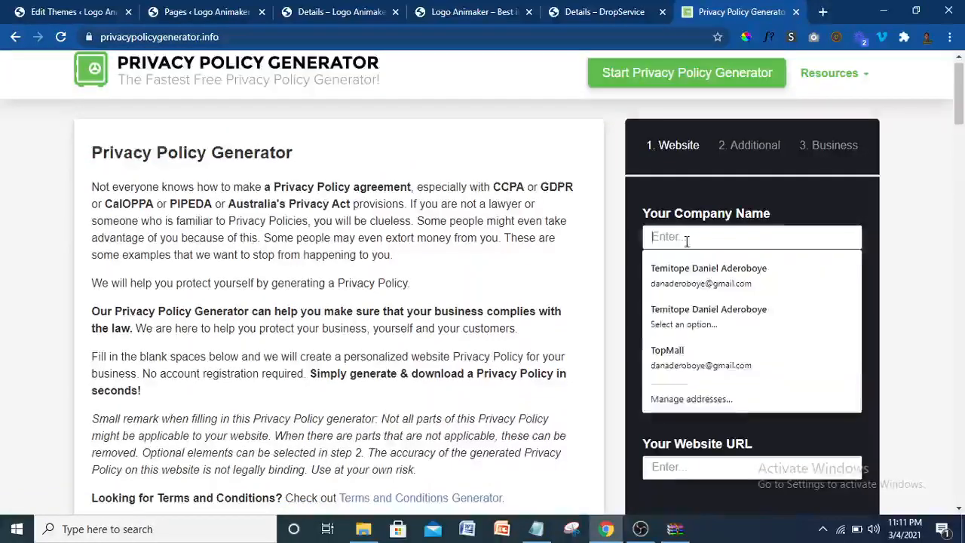
pyautogui.click(695, 357)
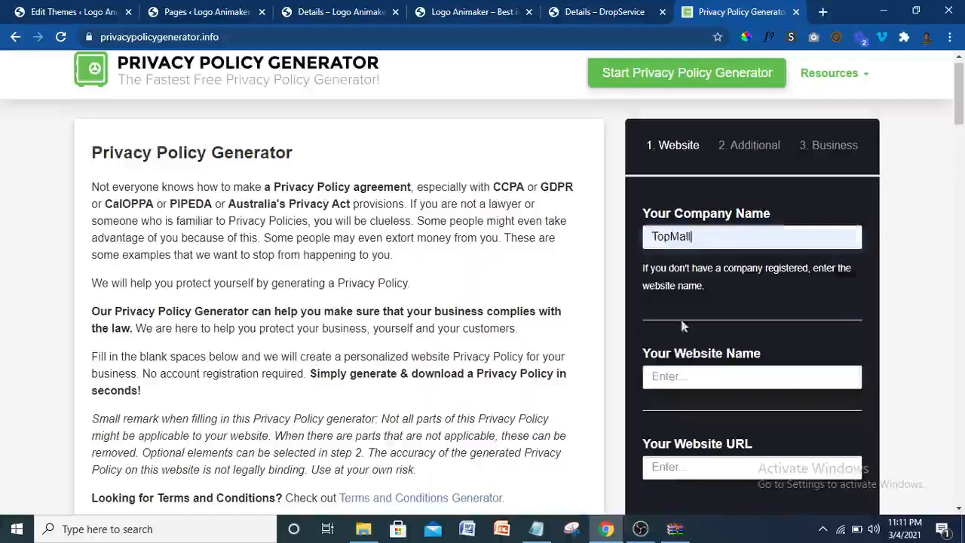
pyautogui.click(702, 382)
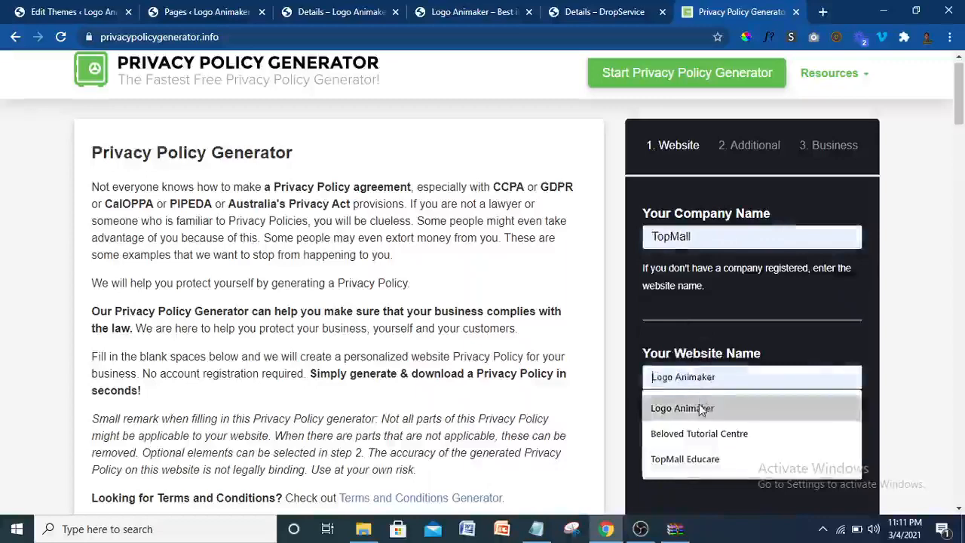
pyautogui.click(702, 407)
pyautogui.scroll(-5, 883, 168)
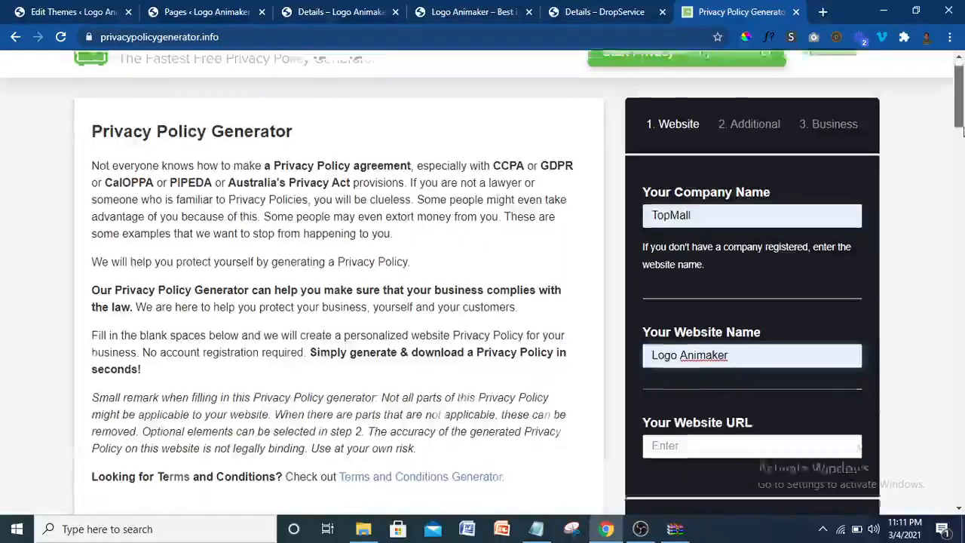
pyautogui.click(743, 79)
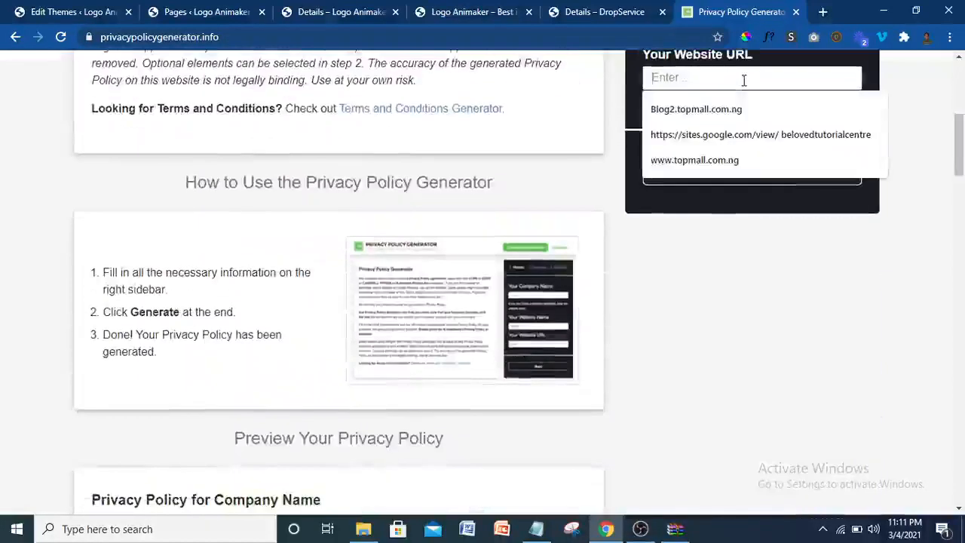
pyautogui.write('https://service.topmall.com.ng/details/')
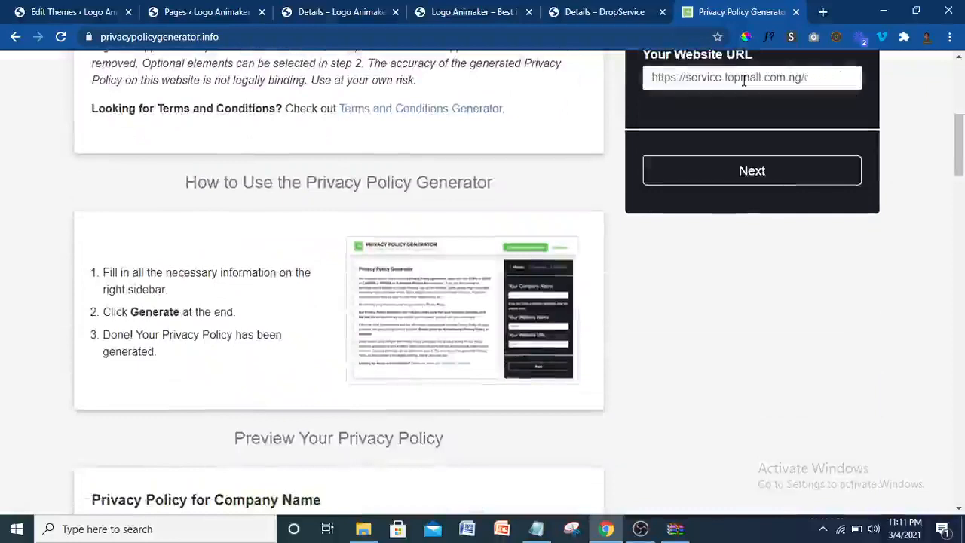
pyautogui.click(751, 171)
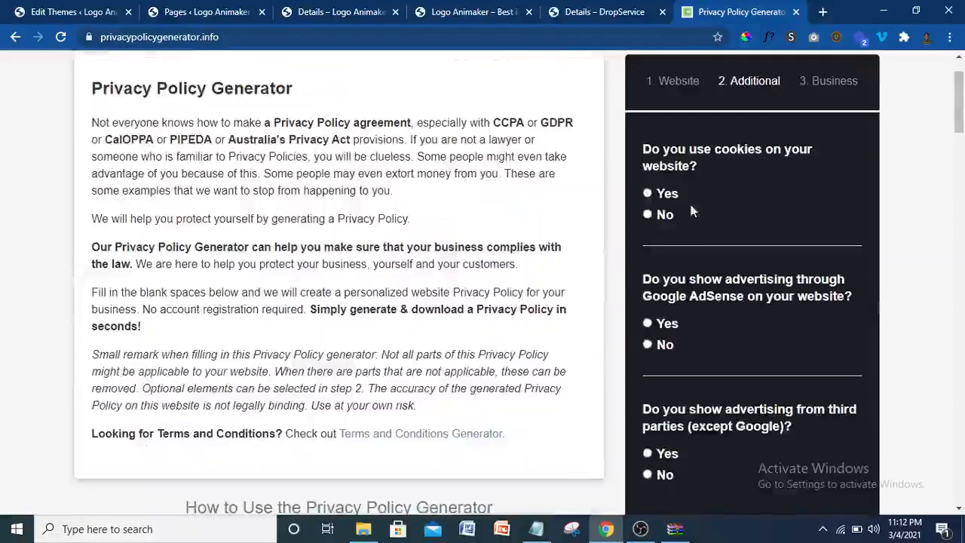
# - Answer Yes to cookies, Yes to Google AdSense advertising and No to third-party advertising, and continue to the business details
pyautogui.click(648, 194)
pyautogui.click(648, 324)
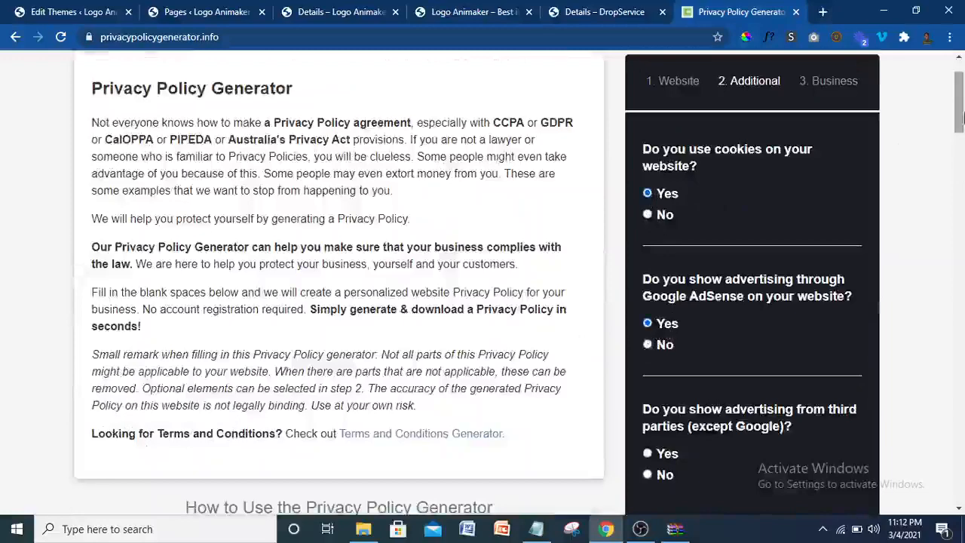
pyautogui.scroll(-3, 962, 92)
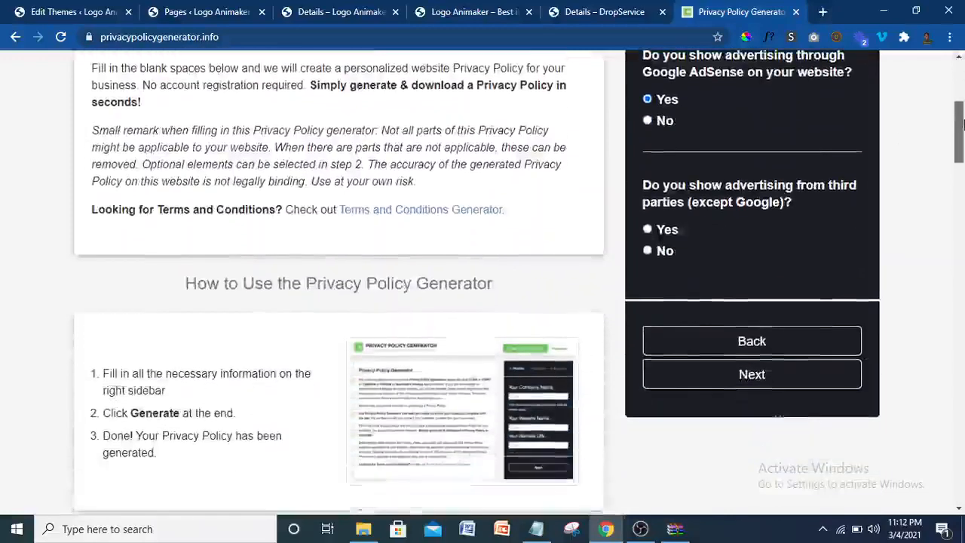
pyautogui.click(648, 252)
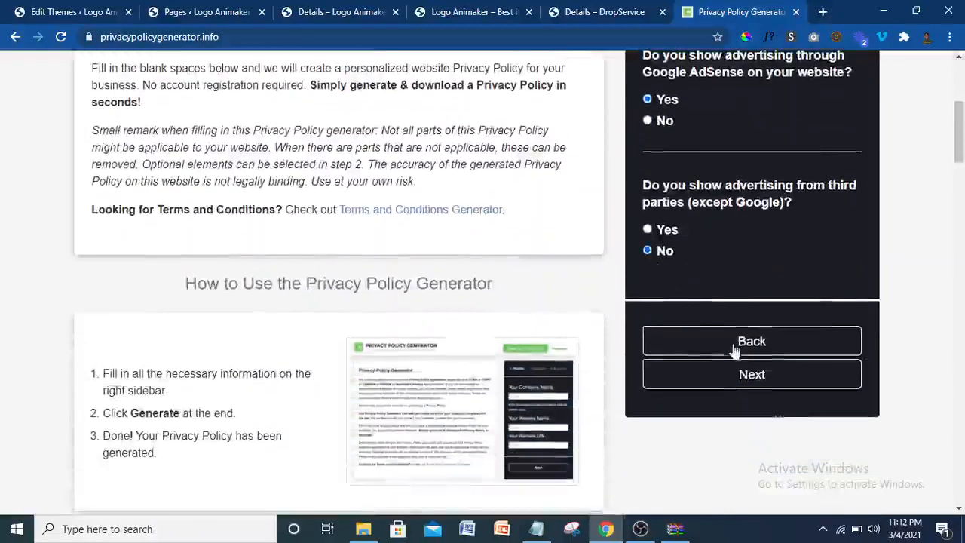
pyautogui.click(751, 373)
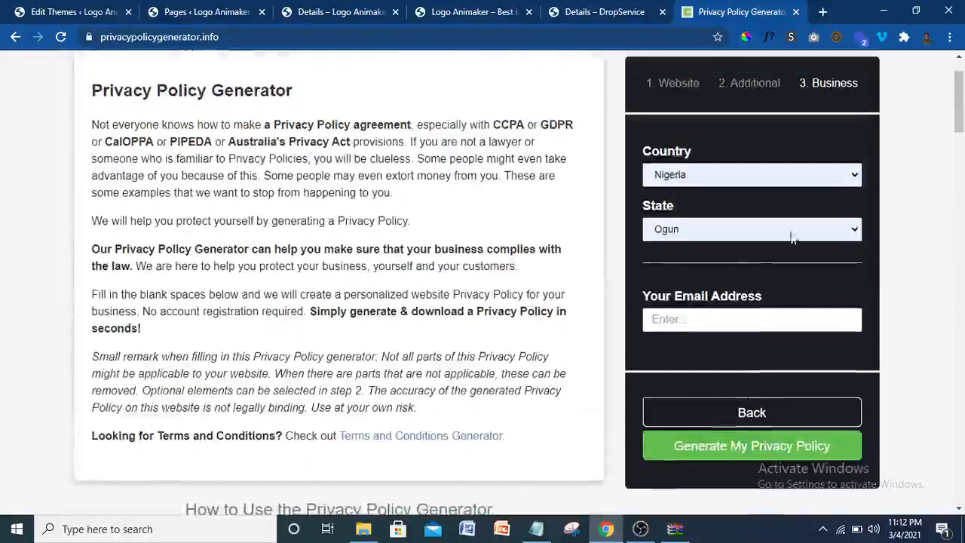
# - Fill in the business email address from the saved suggestions and generate the privacy policy
pyautogui.click(732, 320)
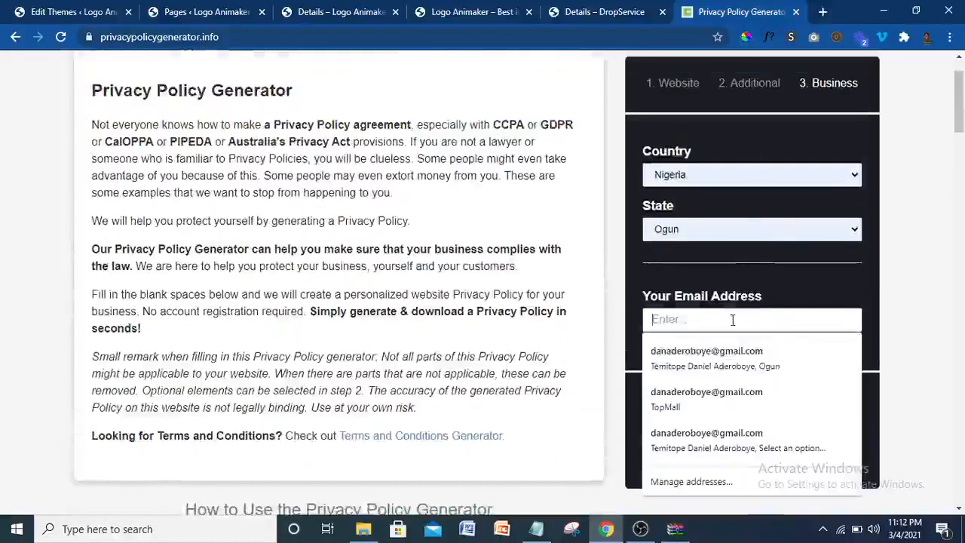
pyautogui.click(700, 366)
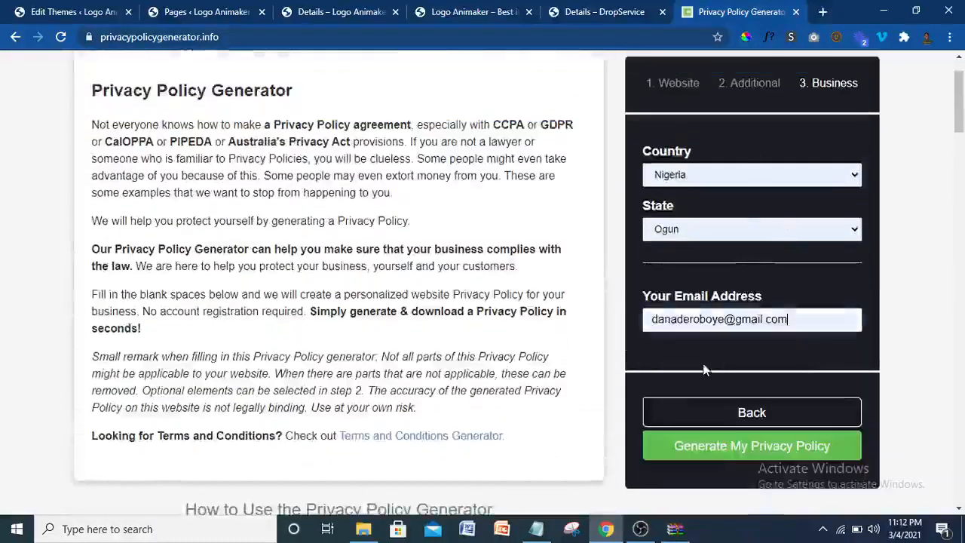
pyautogui.click(719, 446)
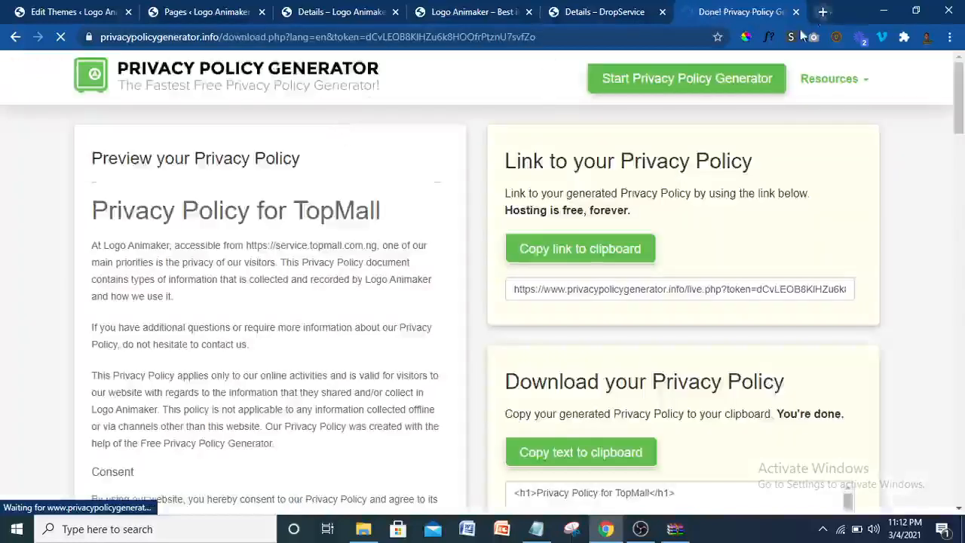
# - Copy the full text of the generated TopMall privacy policy to the clipboard
pyautogui.click(823, 11)
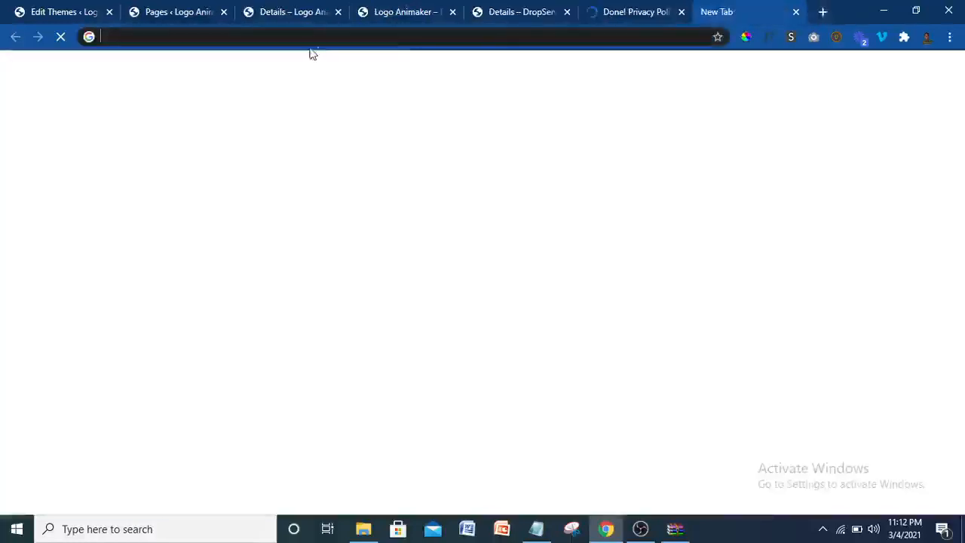
pyautogui.click(604, 6)
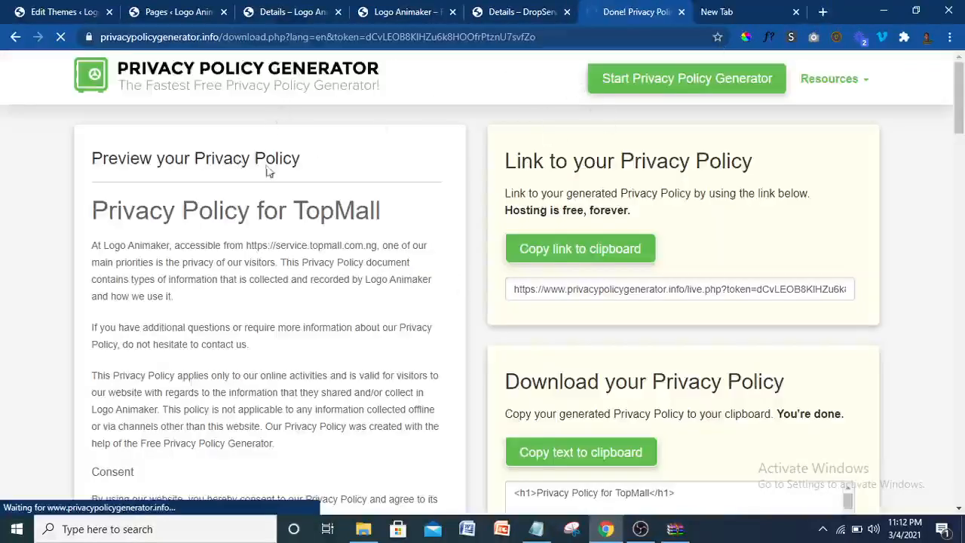
pyautogui.scroll(-5, 961, 89)
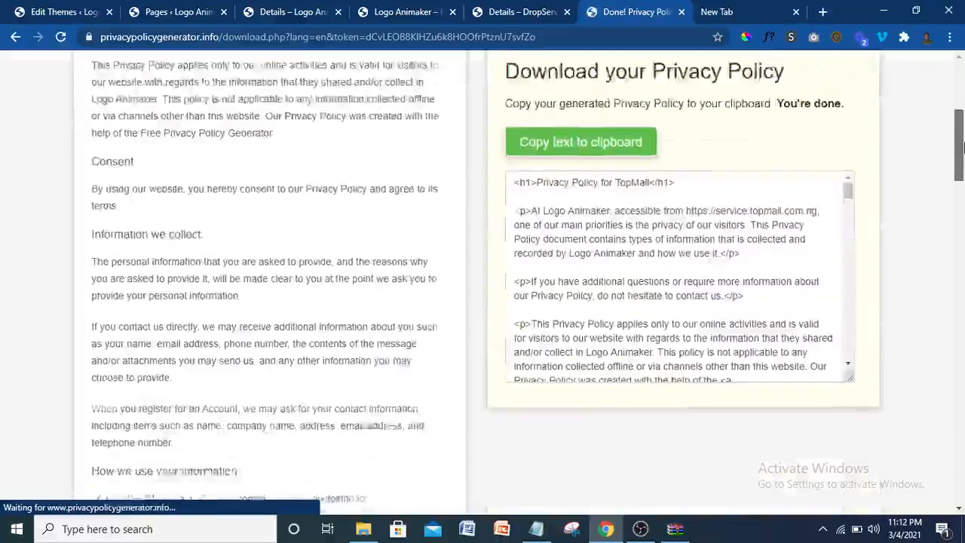
pyautogui.moveTo(957, 148); pyautogui.dragTo(958, 141)
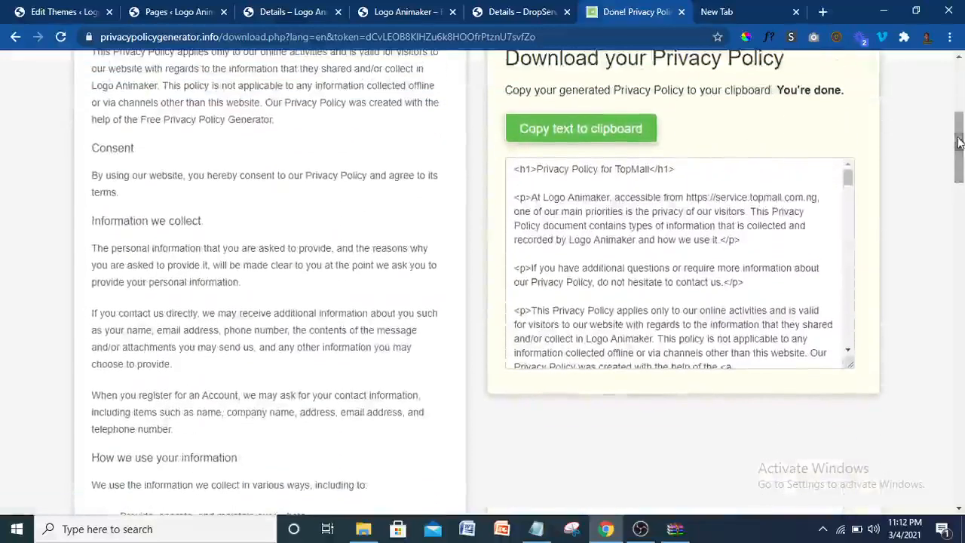
pyautogui.click(570, 136)
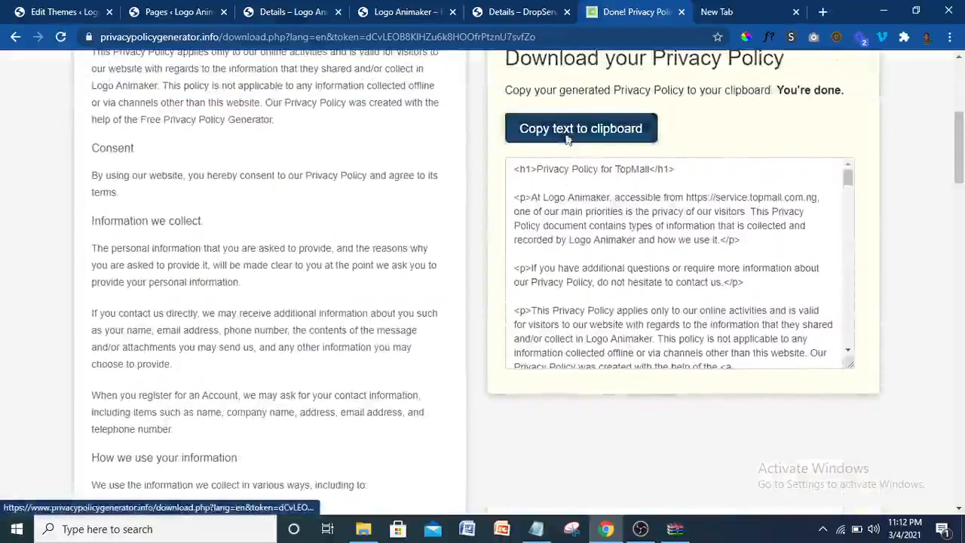
# - Start a new WordPress page from the Logo Animaker admin and close the old browser tab showing the Pages list
pyautogui.click(78, 9)
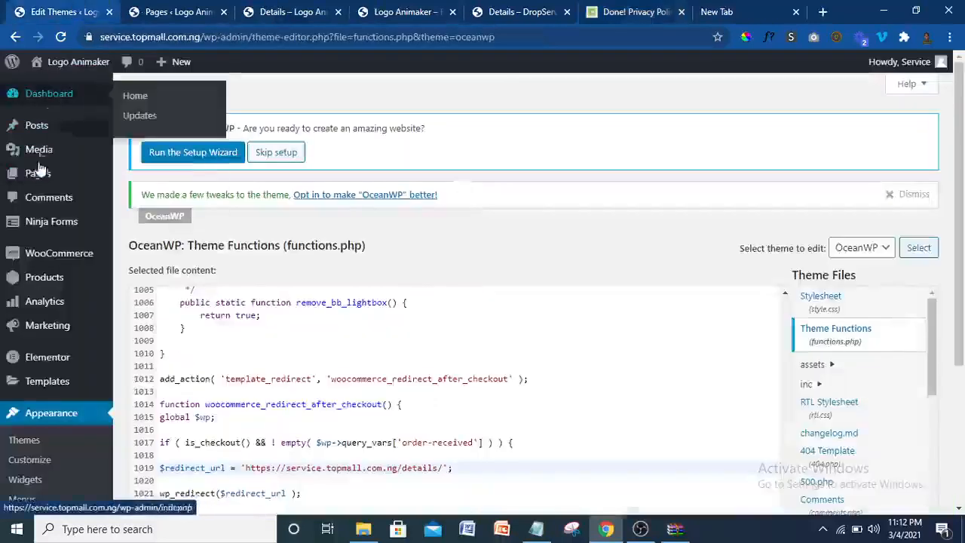
pyautogui.moveTo(37, 173)
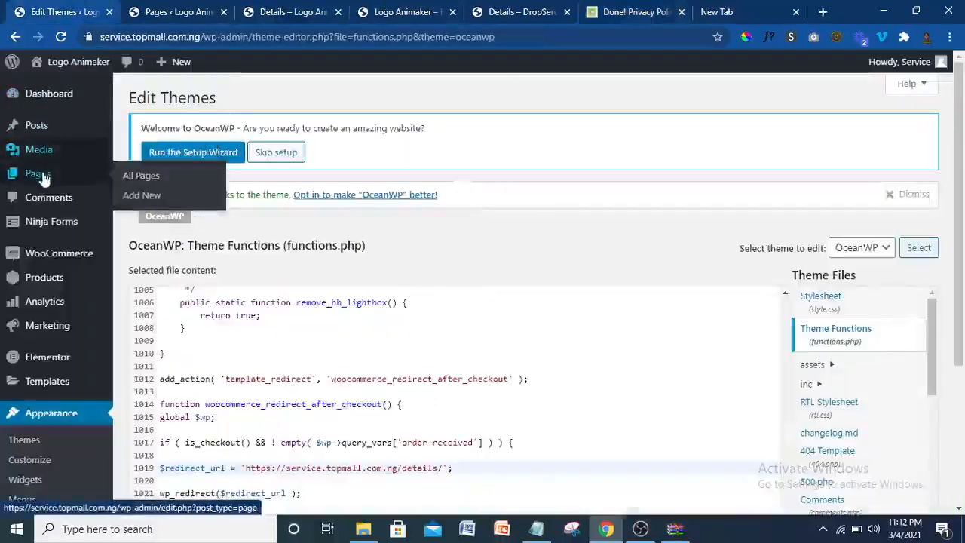
pyautogui.click(138, 197)
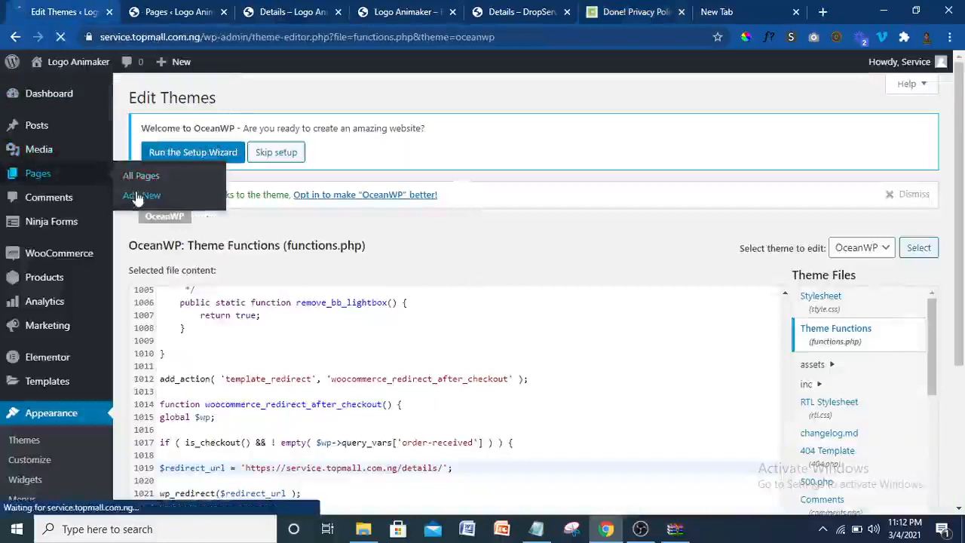
pyautogui.click(219, 15)
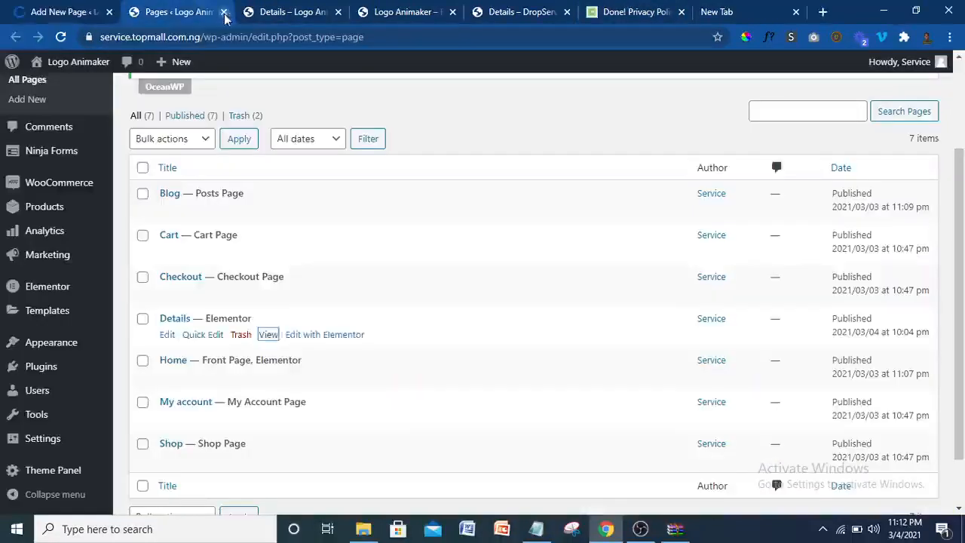
pyautogui.click(224, 12)
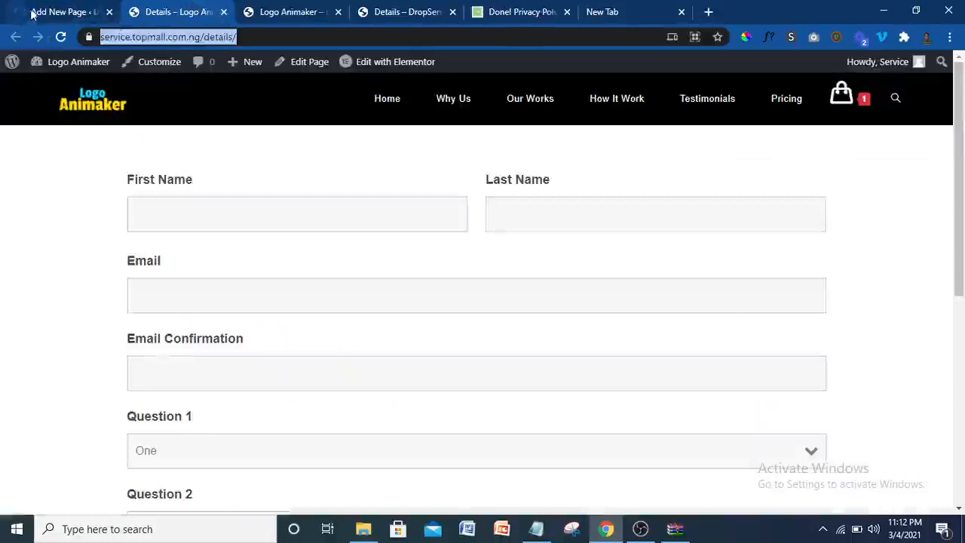
pyautogui.click(32, 14)
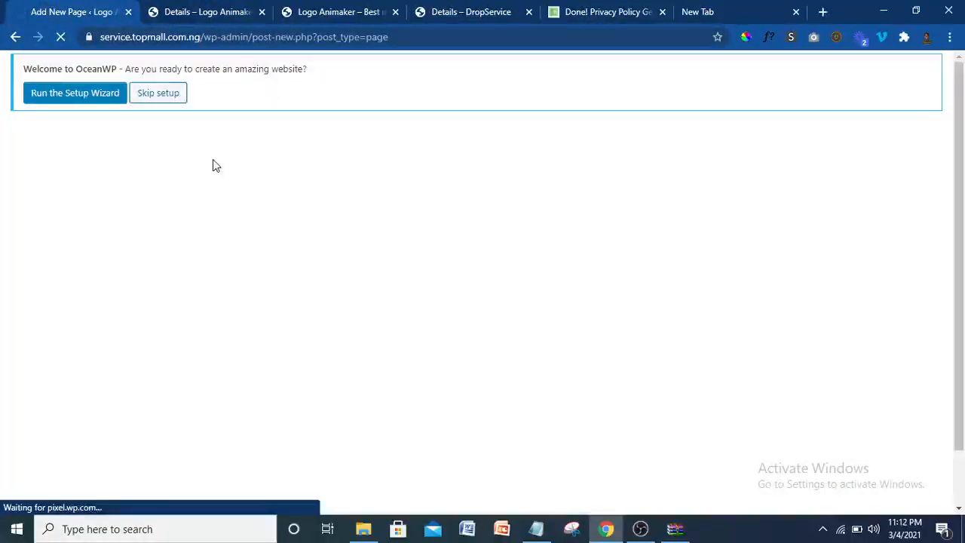
# - Title the new page "Privacy Policy" and paste the copied policy text into its body
pyautogui.write('A')
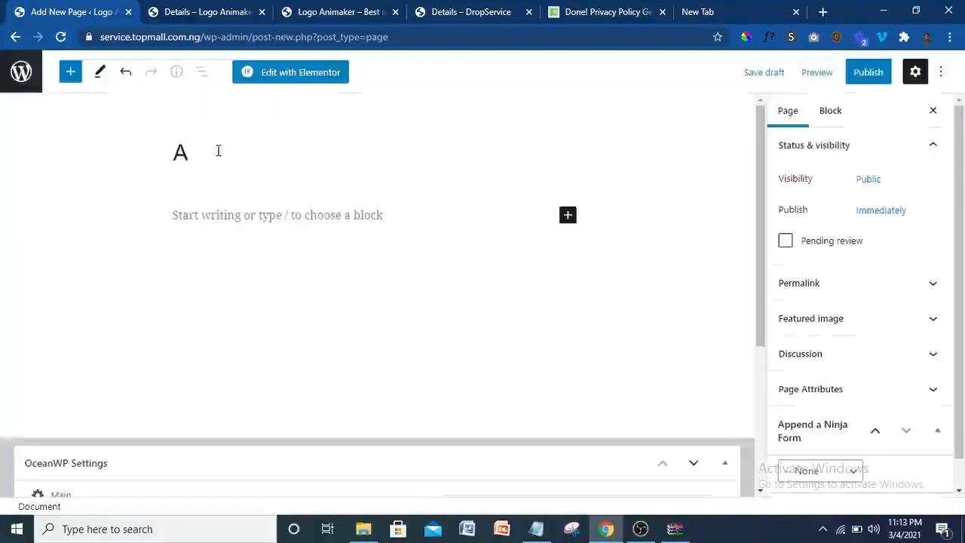
pyautogui.press('BackSpace')
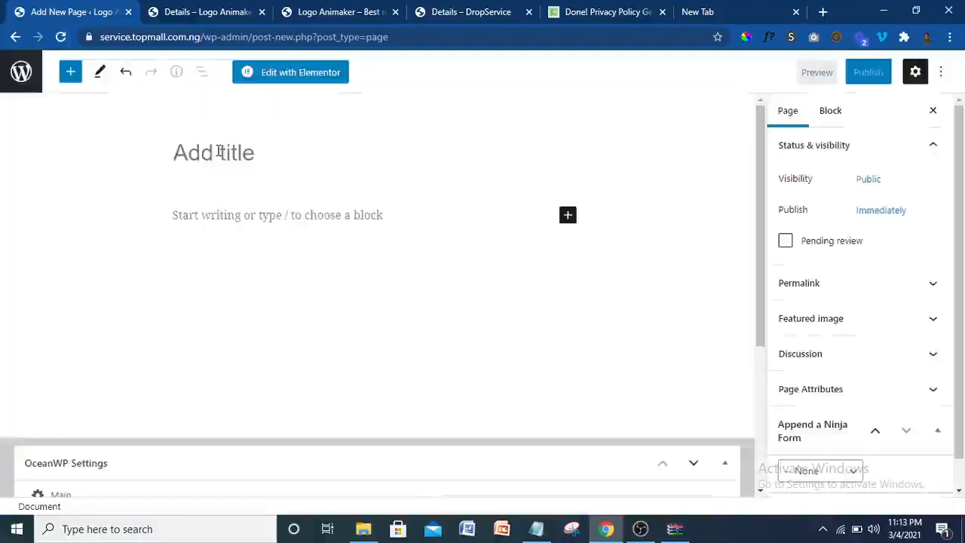
pyautogui.write('Pri')
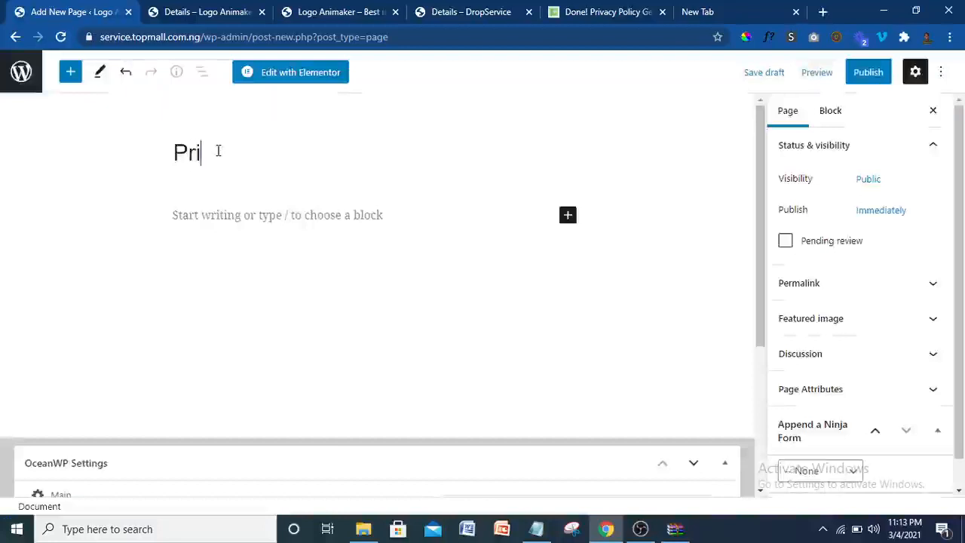
pyautogui.write('vacy Policy')
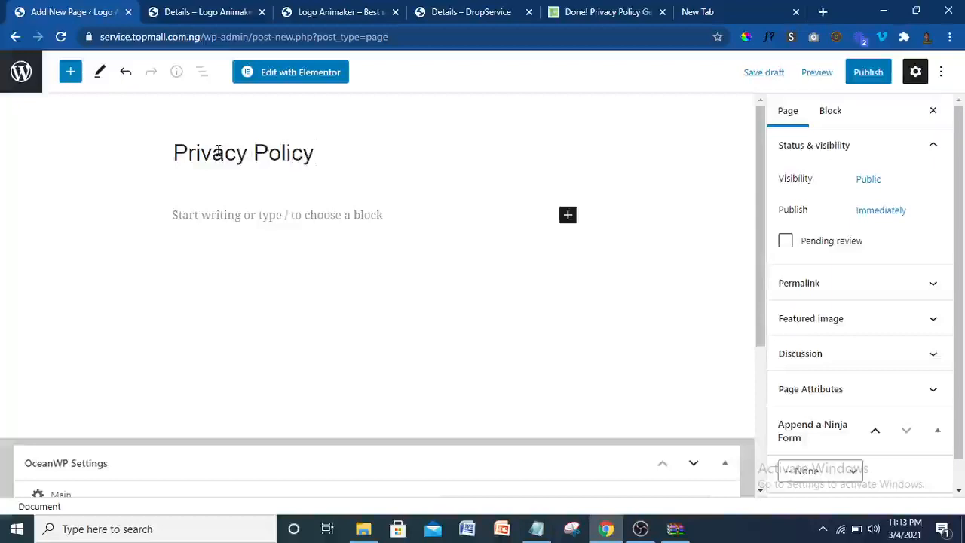
pyautogui.click(353, 219)
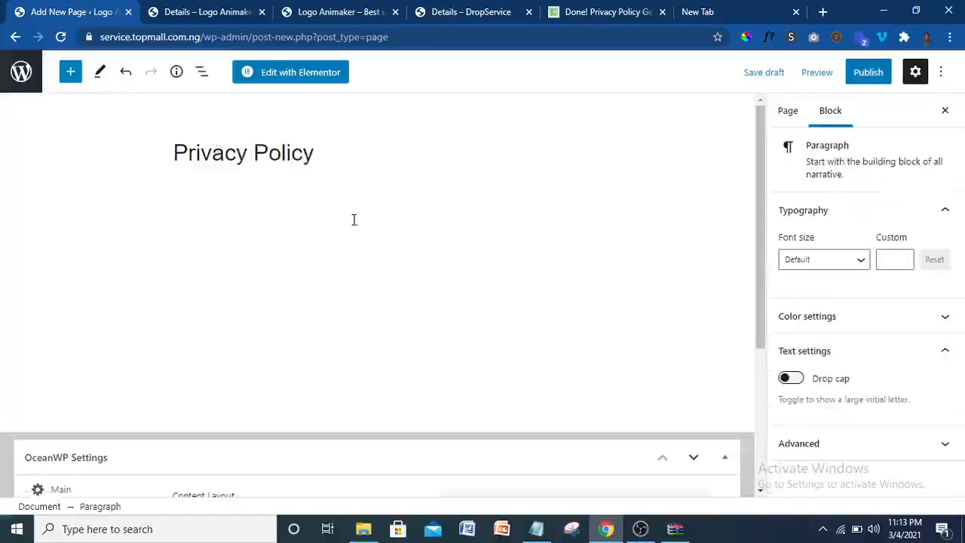
pyautogui.hotkey('ctrl', 'v')
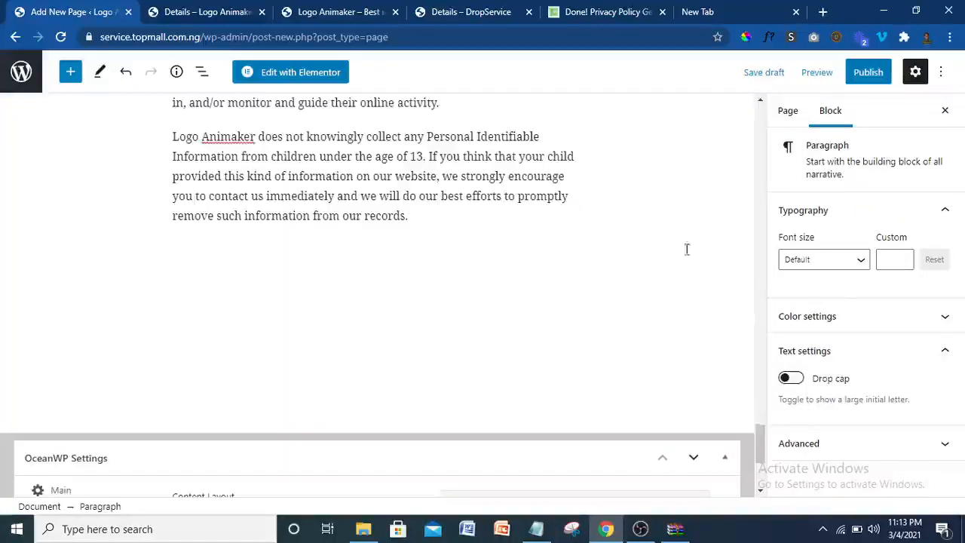
# - Set the page's OceanWP content layout to Full Width and publish the page
pyautogui.moveTo(759, 445); pyautogui.dragTo(759, 471)
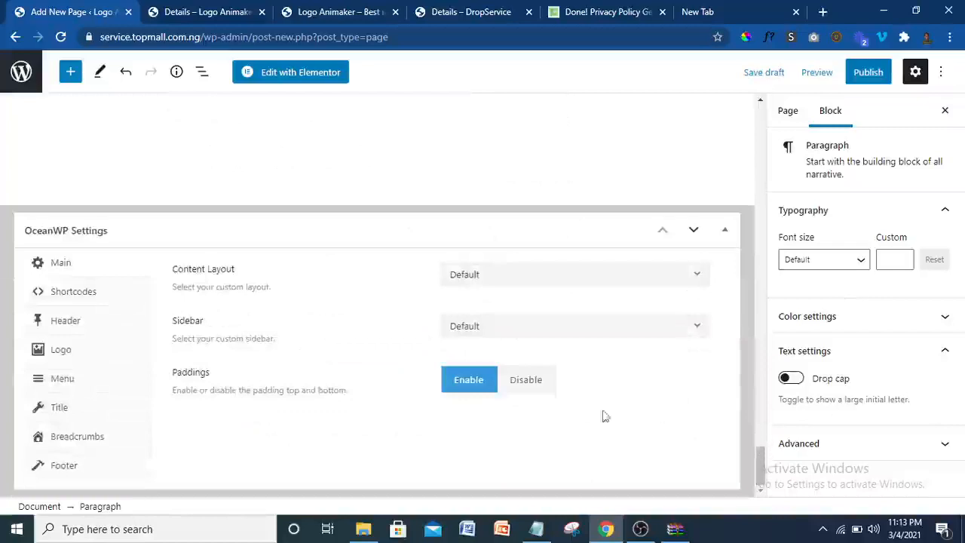
pyautogui.click(596, 280)
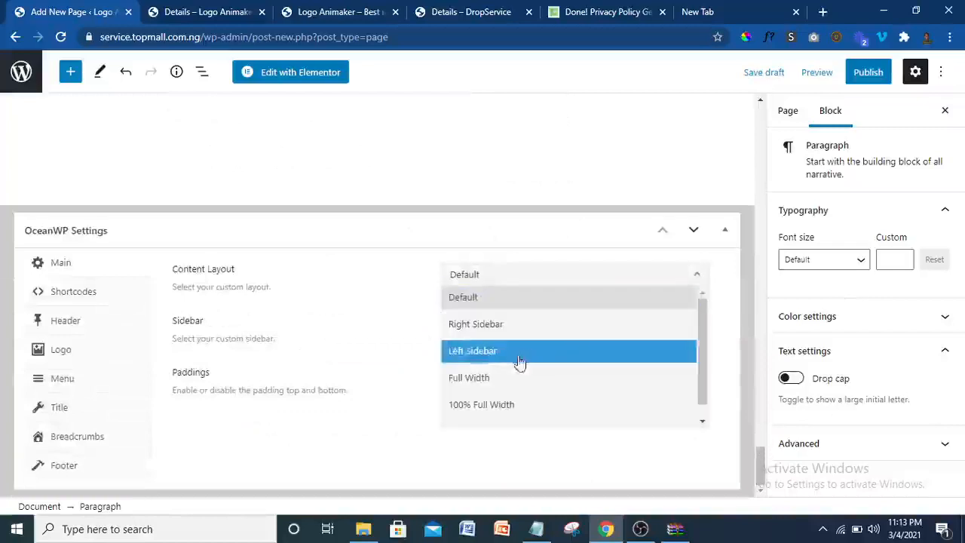
pyautogui.click(510, 385)
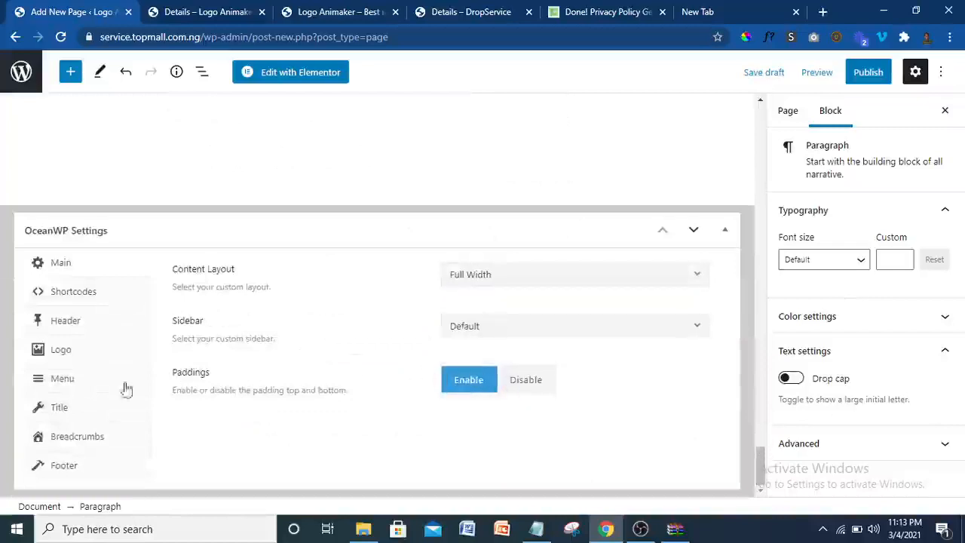
pyautogui.click(89, 408)
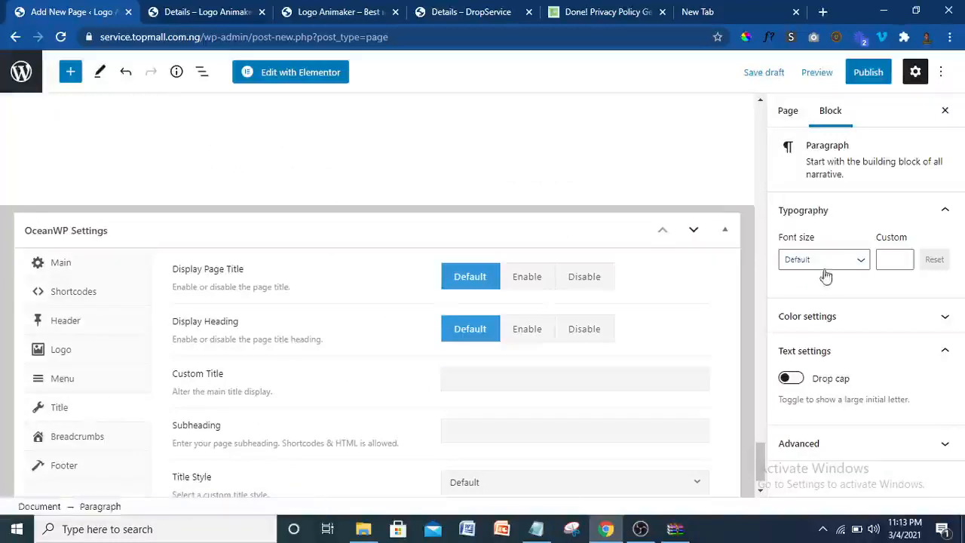
pyautogui.click(869, 73)
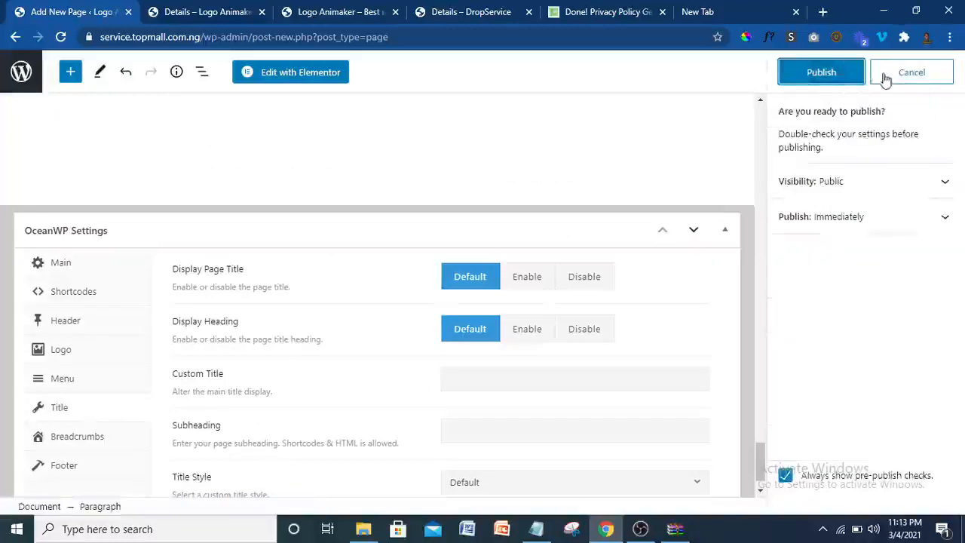
pyautogui.click(842, 75)
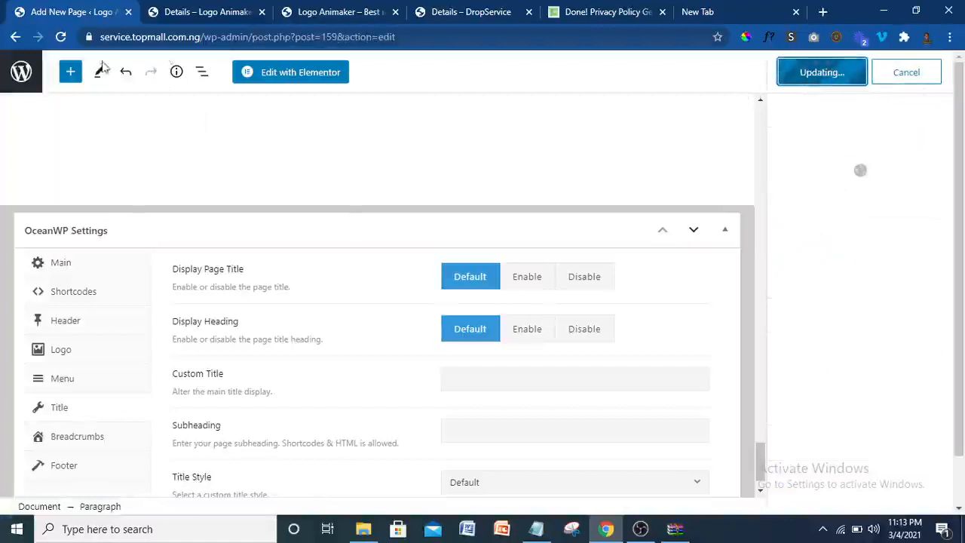
# - Return to the WordPress Pages list and close the browser tab of the privacy policy generator
pyautogui.click(23, 81)
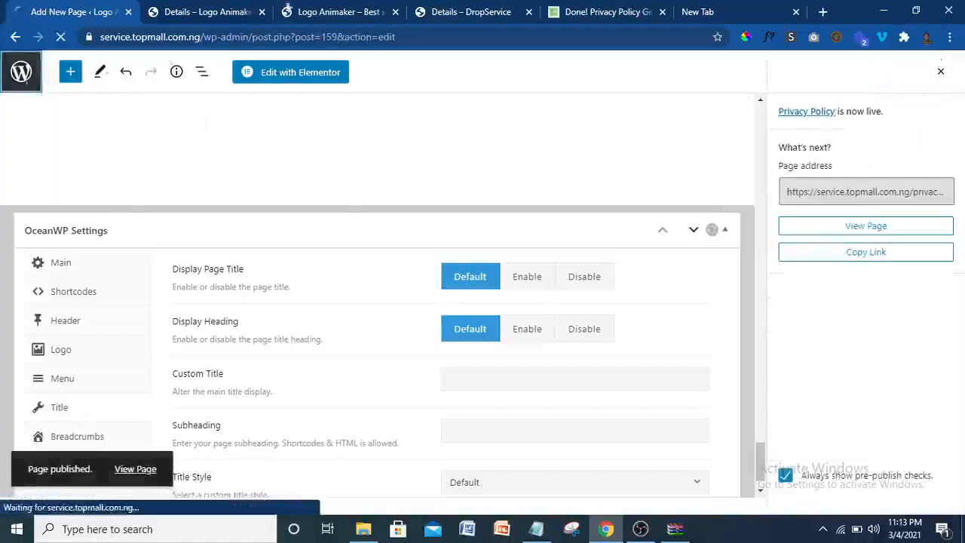
pyautogui.click(601, 6)
pyautogui.click(666, 12)
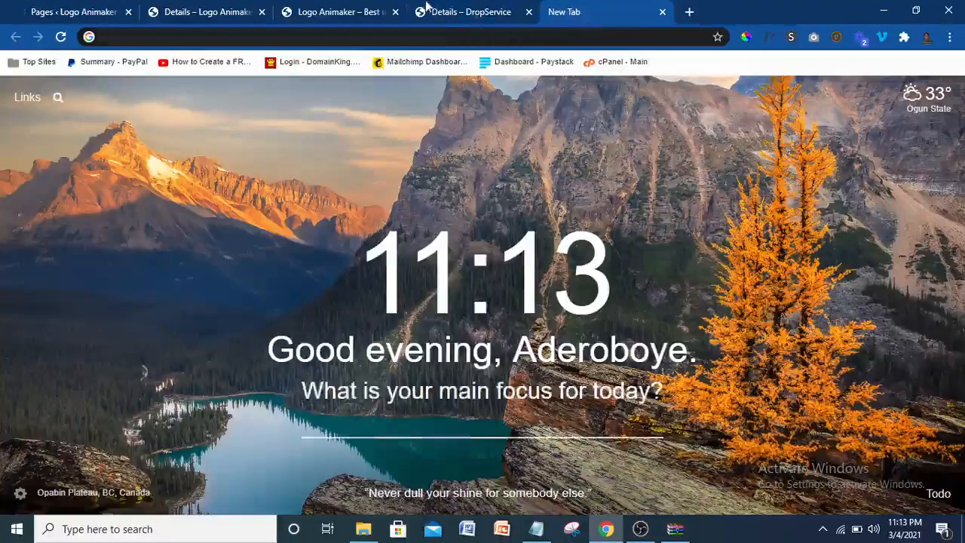
pyautogui.click(328, 12)
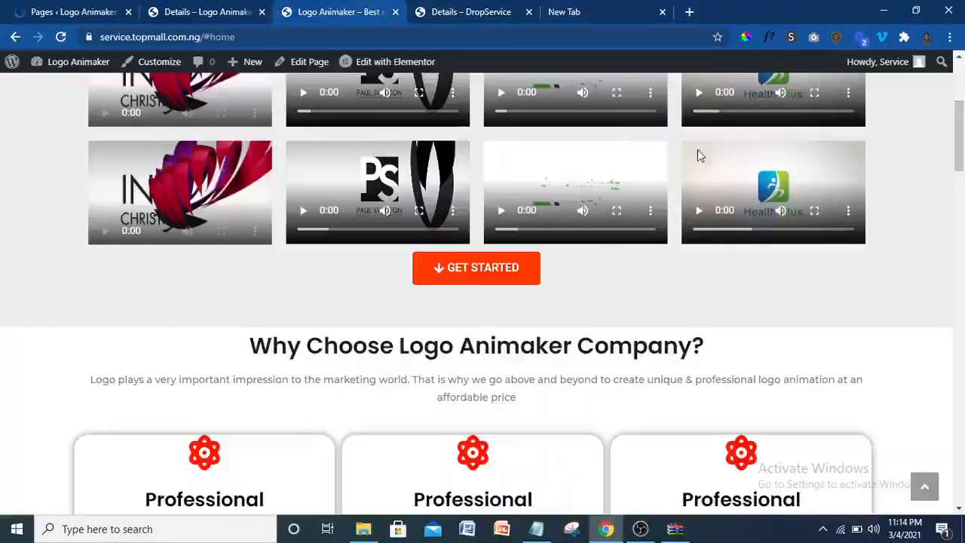
pyautogui.click(39, 8)
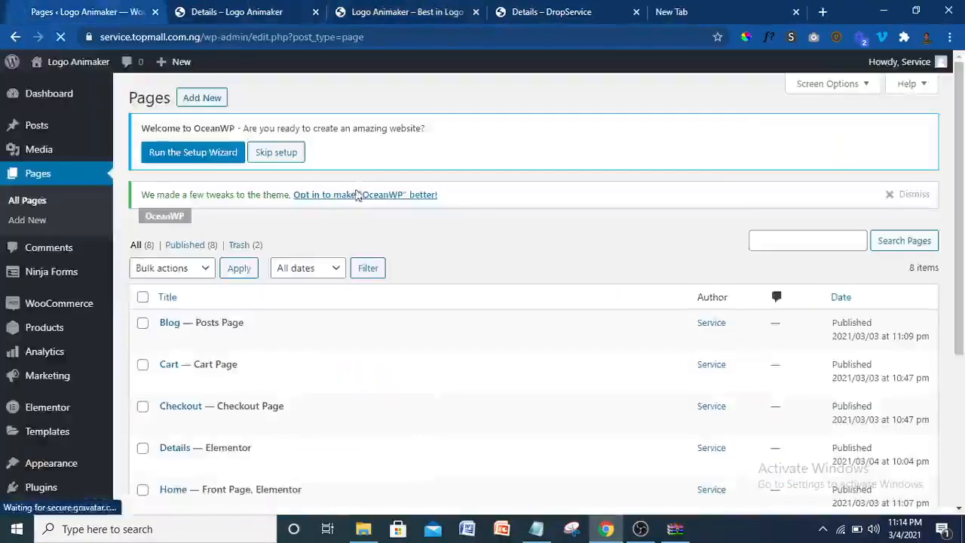
pyautogui.scroll(-2, 234, 375)
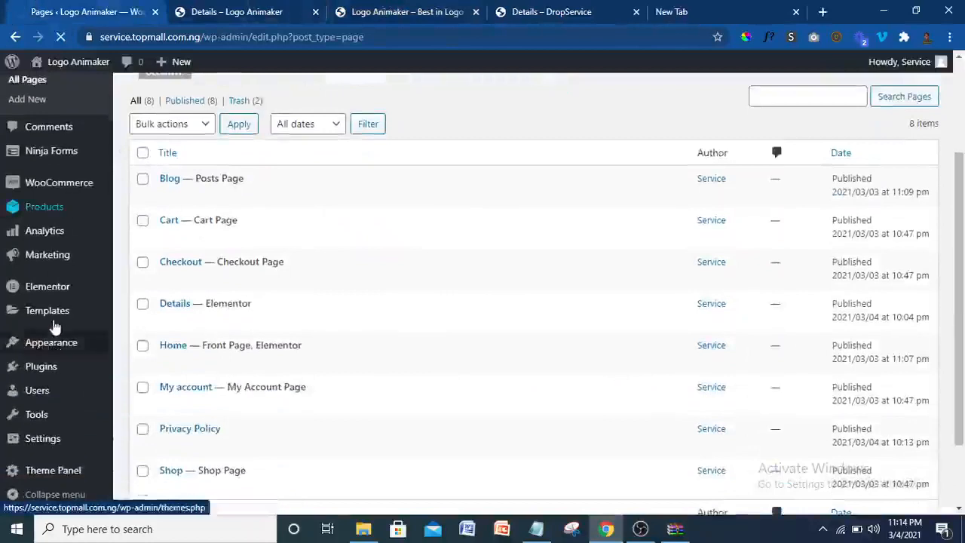
# - Create a new WordPress navigation menu named "footer1"
pyautogui.moveTo(56, 344)
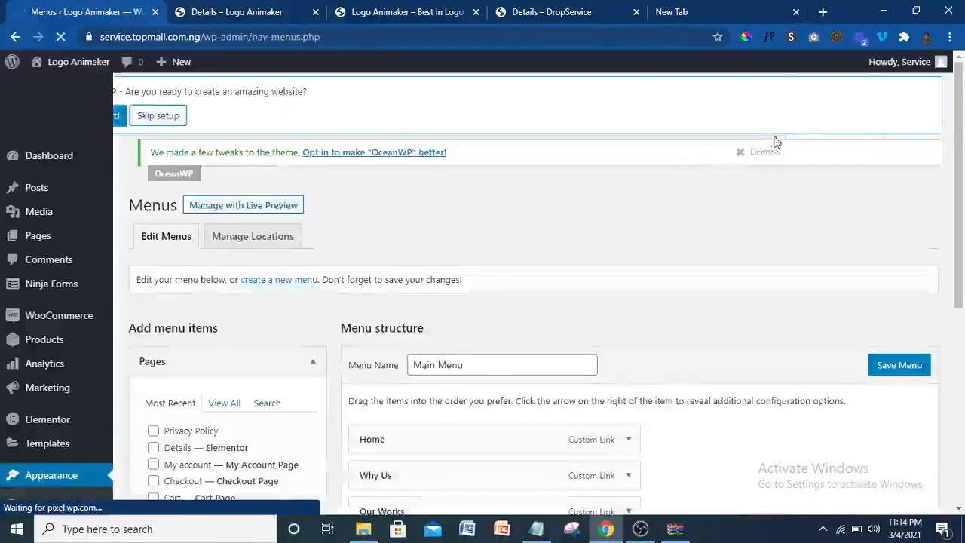
pyautogui.scroll(-3, 259, 145)
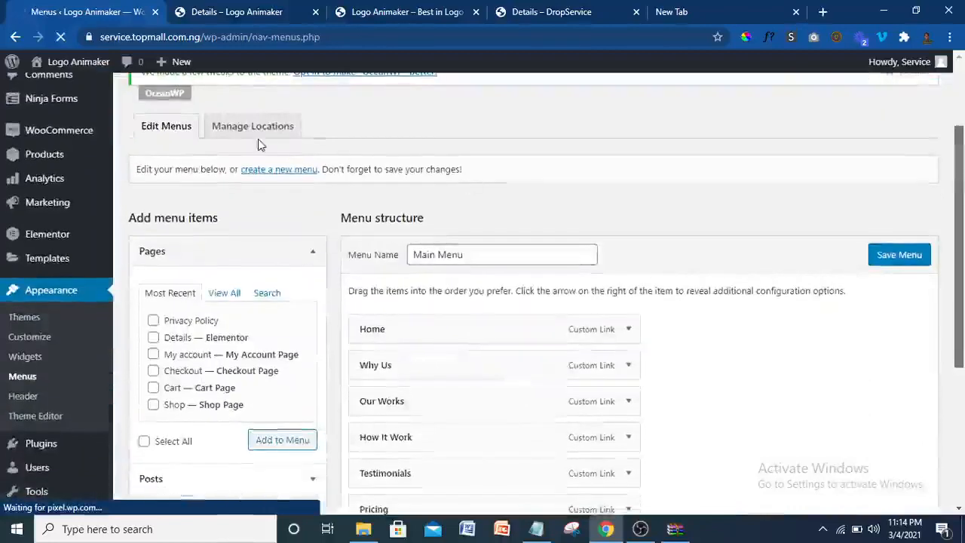
pyautogui.click(279, 172)
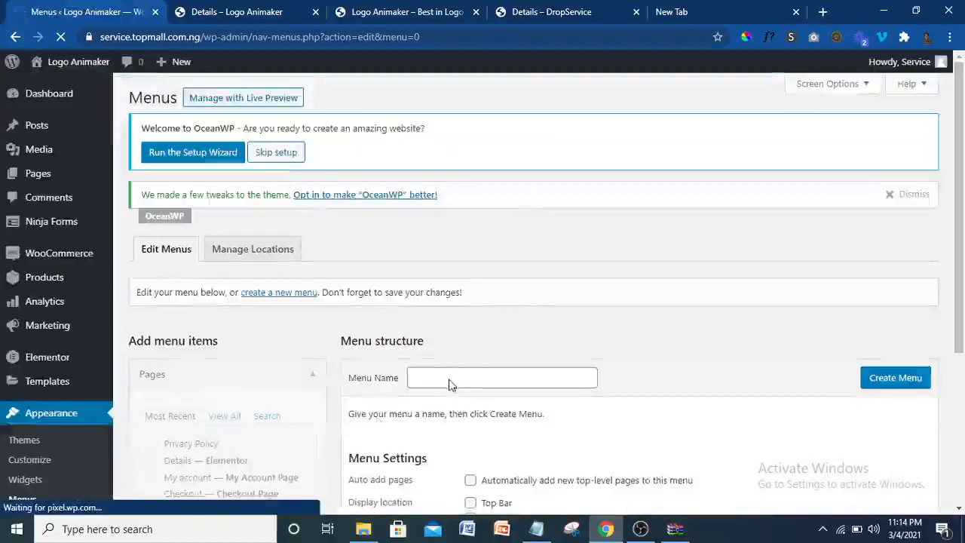
pyautogui.click(443, 380)
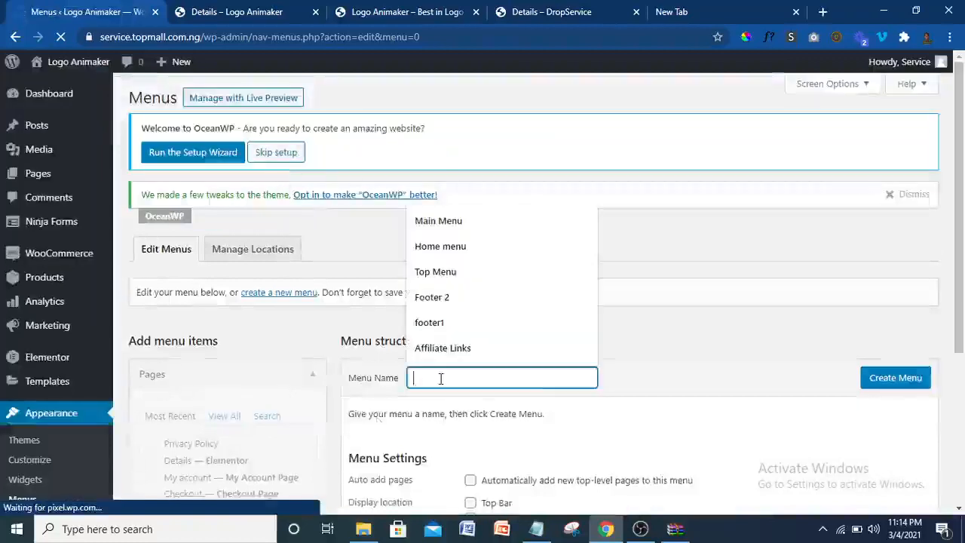
pyautogui.click(460, 324)
pyautogui.click(895, 377)
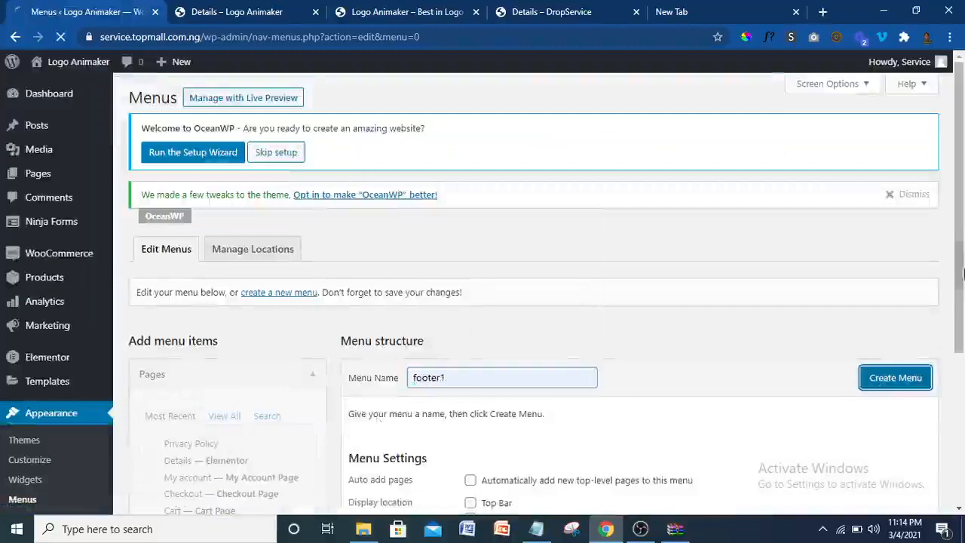
# - Add the Privacy Policy page to the footer1 menu and save the menu
pyautogui.moveTo(962, 248); pyautogui.dragTo(963, 320)
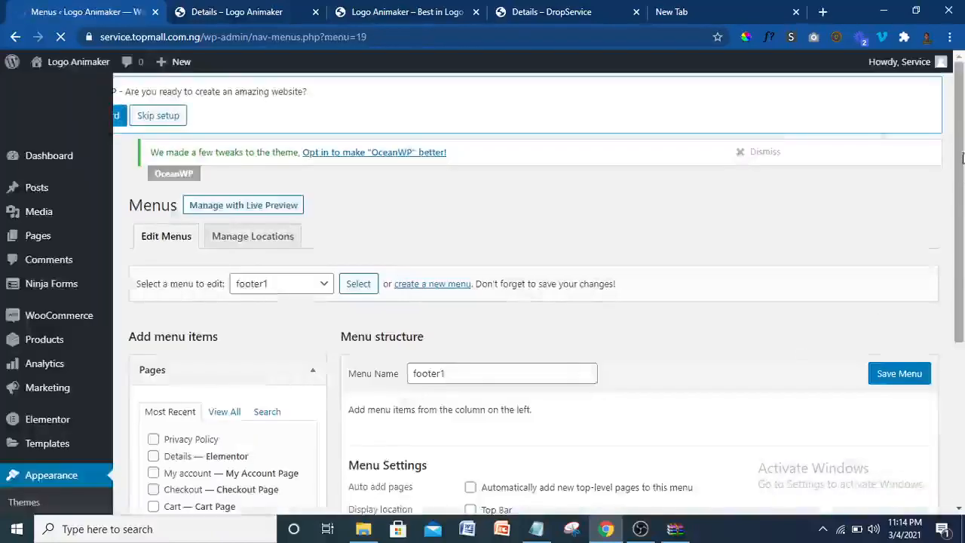
pyautogui.moveTo(962, 157); pyautogui.dragTo(894, 244)
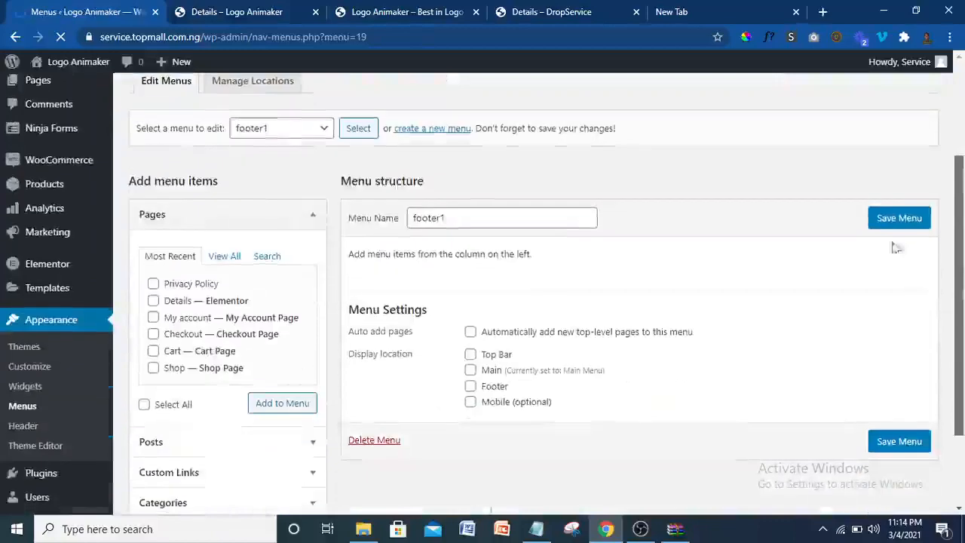
pyautogui.click(158, 289)
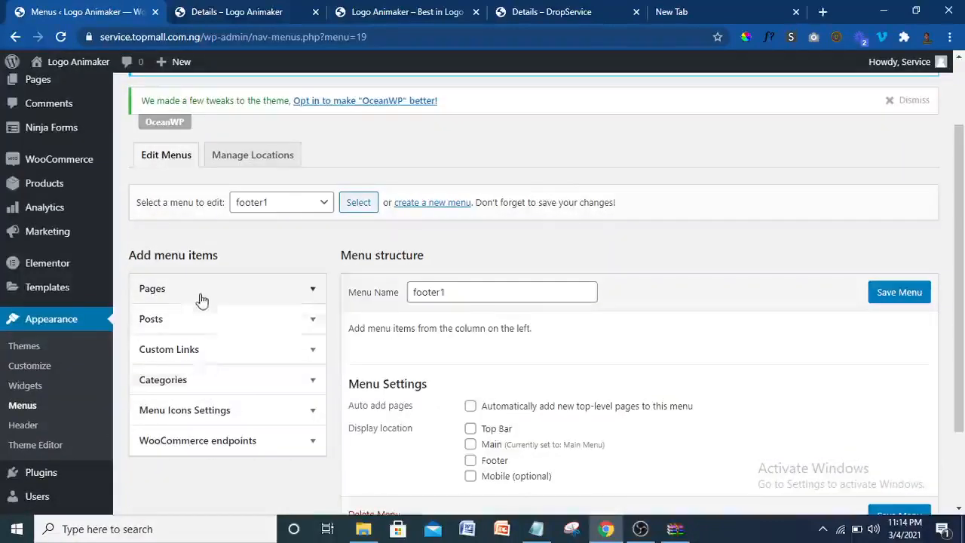
pyautogui.click(201, 298)
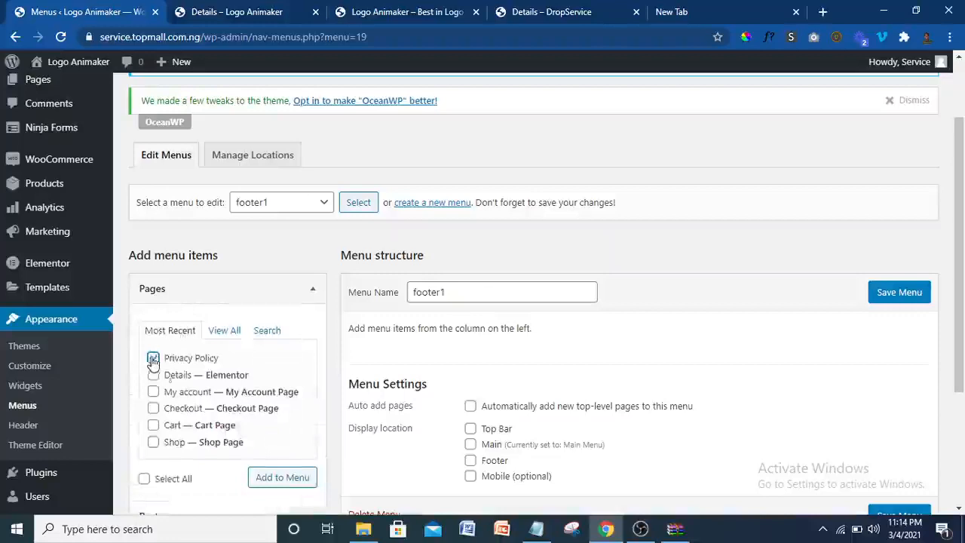
pyautogui.click(285, 478)
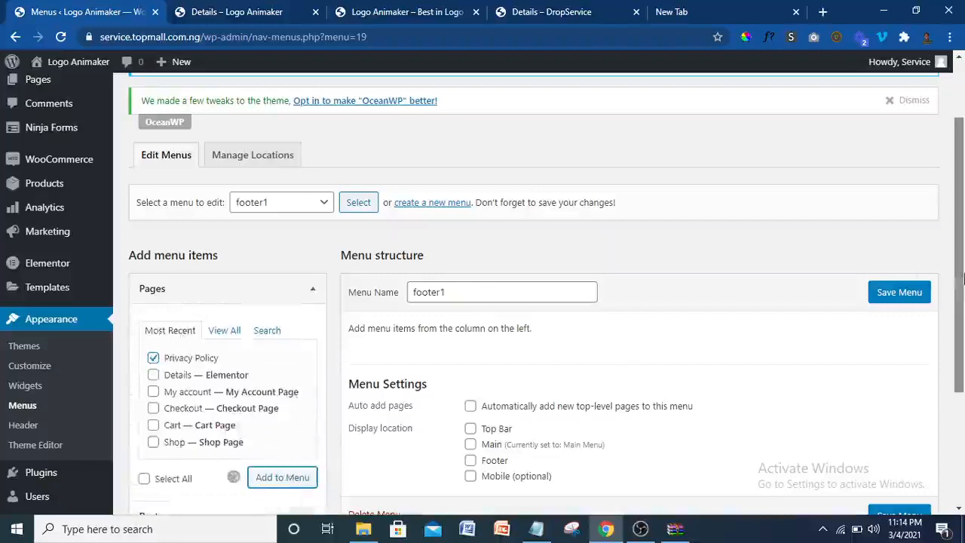
pyautogui.scroll(-2, 558, 299)
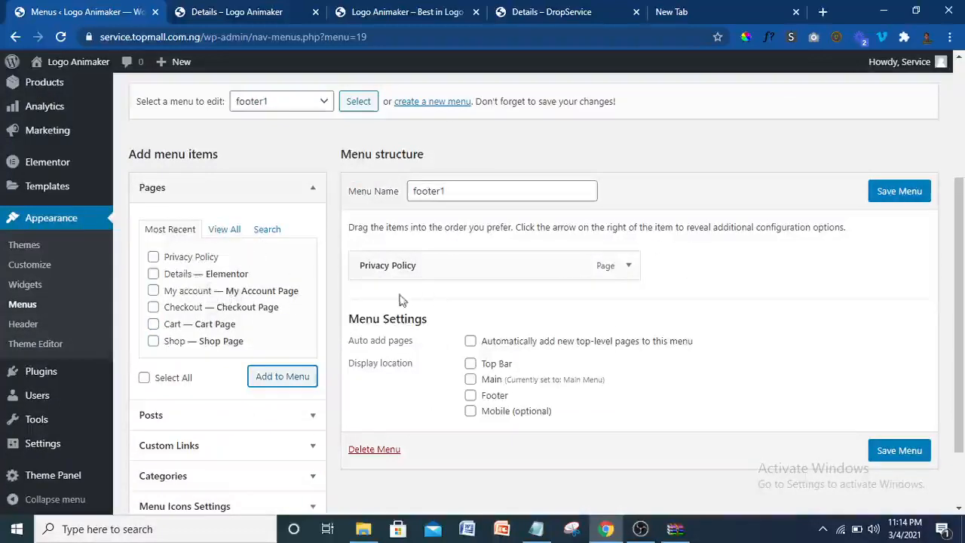
pyautogui.click(917, 450)
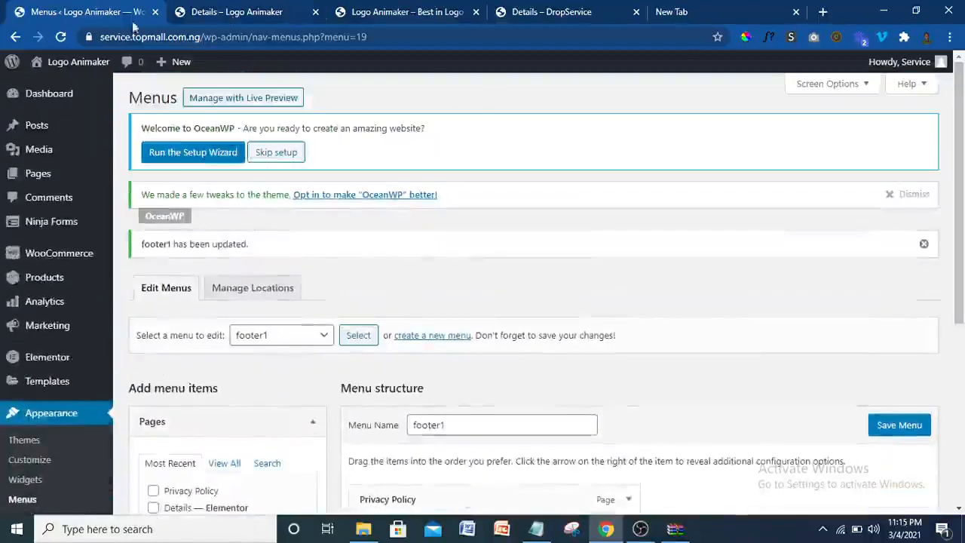
# - Open the live Logo Animaker site in a new browser tab, and close the tab showing its Details page
pyautogui.moveTo(76, 61)
pyautogui.rightClick(54, 89)
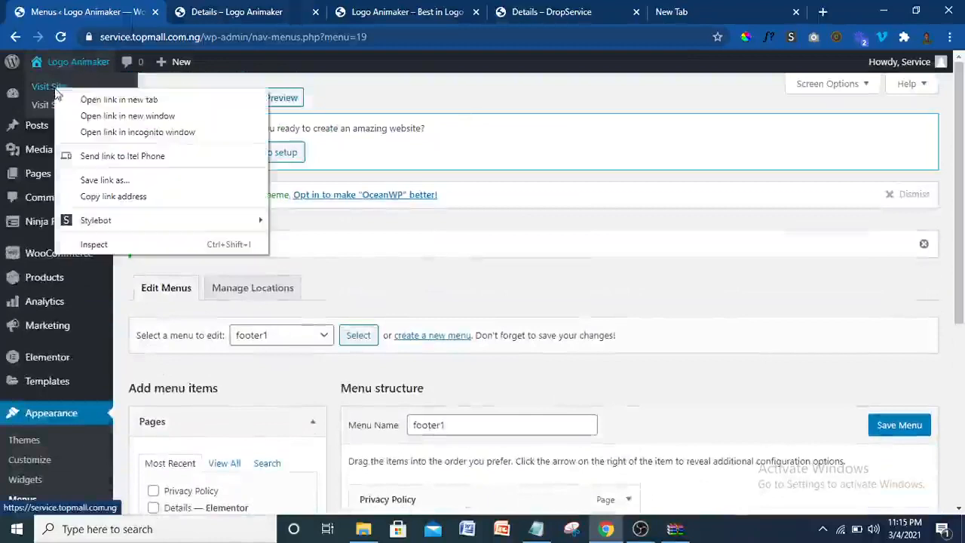
pyautogui.click(102, 100)
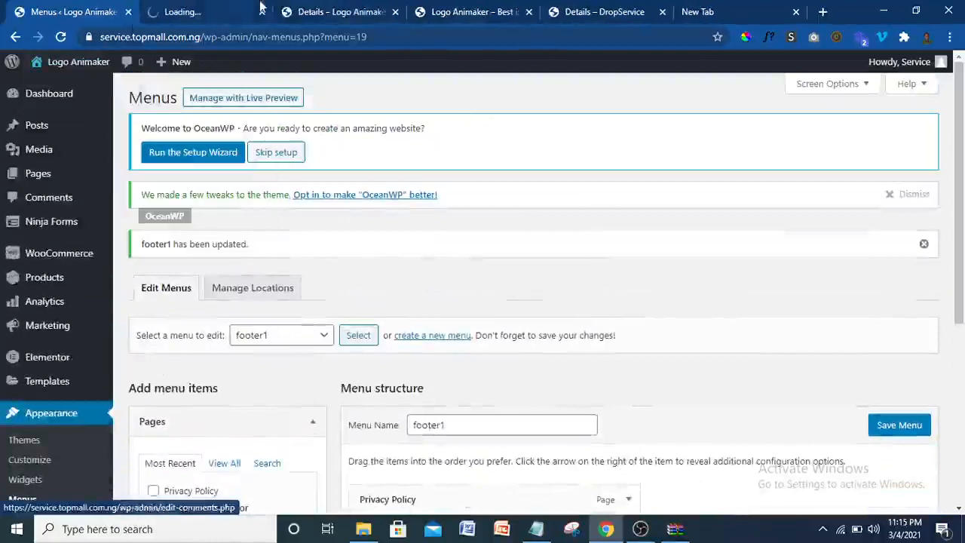
pyautogui.click(364, 11)
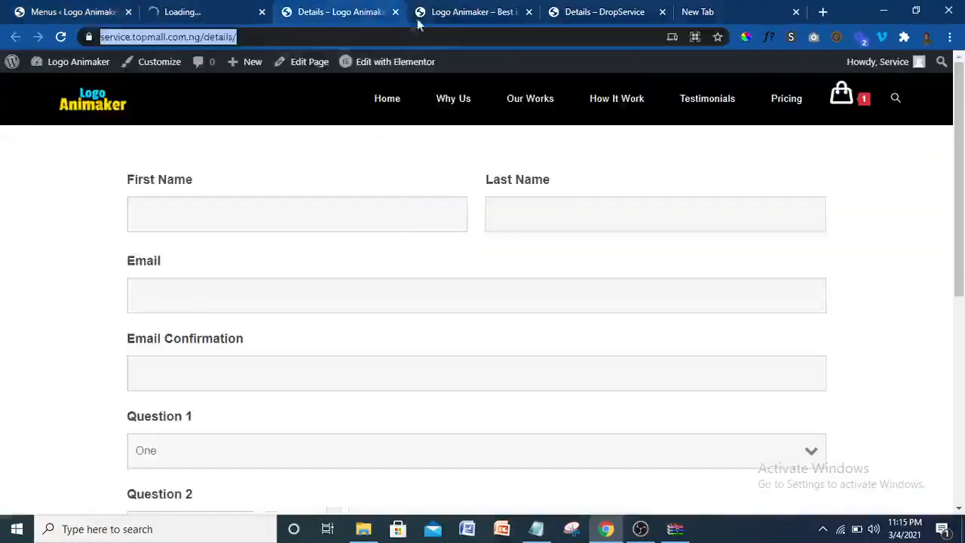
pyautogui.click(396, 13)
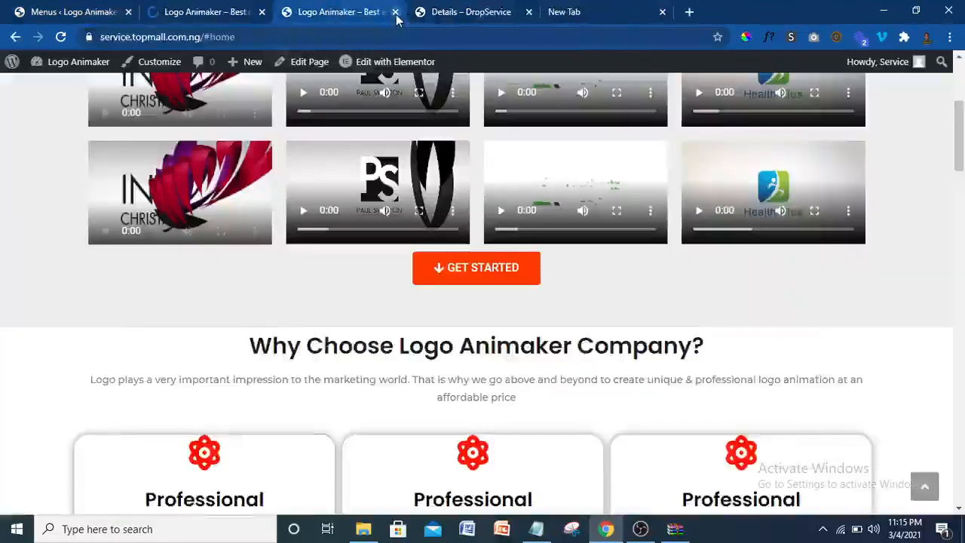
pyautogui.moveTo(962, 151); pyautogui.dragTo(963, 87)
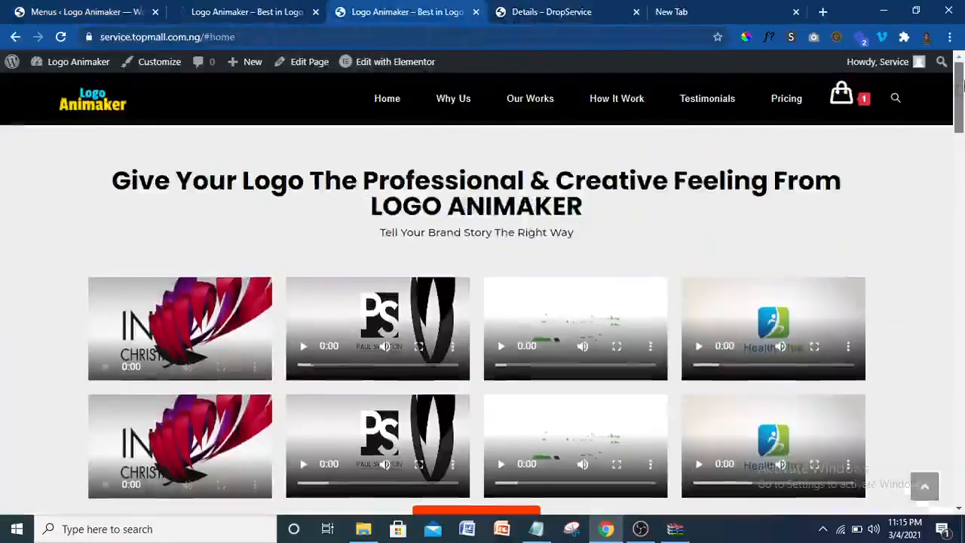
pyautogui.click(205, 9)
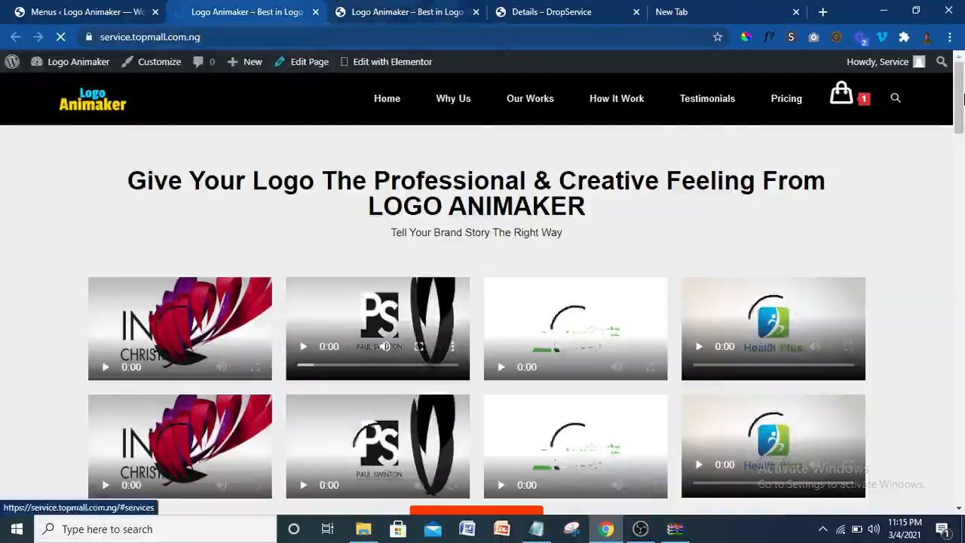
pyautogui.moveTo(963, 98)
pyautogui.mouseDown()
pyautogui.moveTo(962, 494)
pyautogui.moveTo(963, 86)
pyautogui.mouseUp()
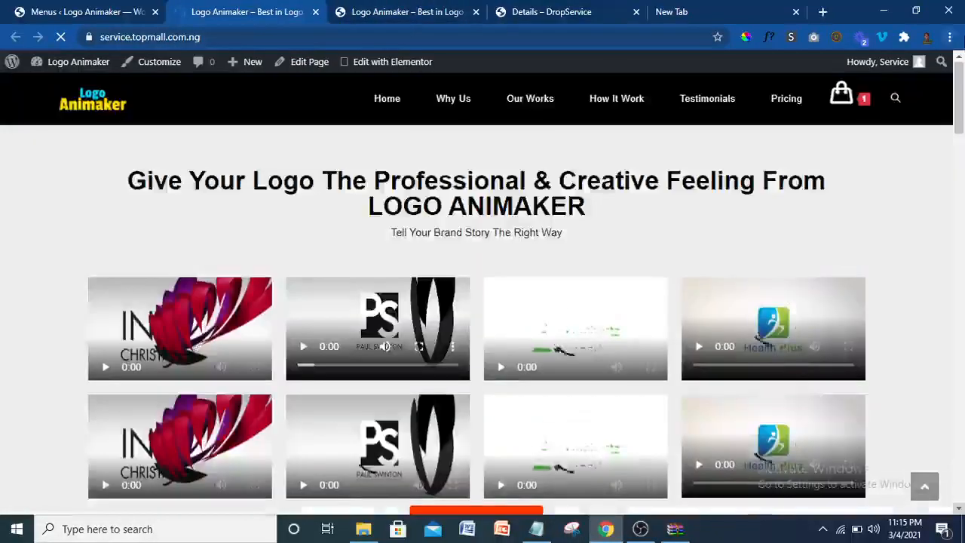
# - Return to the WordPress admin and open the Widgets page under Appearance
pyautogui.click(92, 16)
pyautogui.moveTo(71, 355)
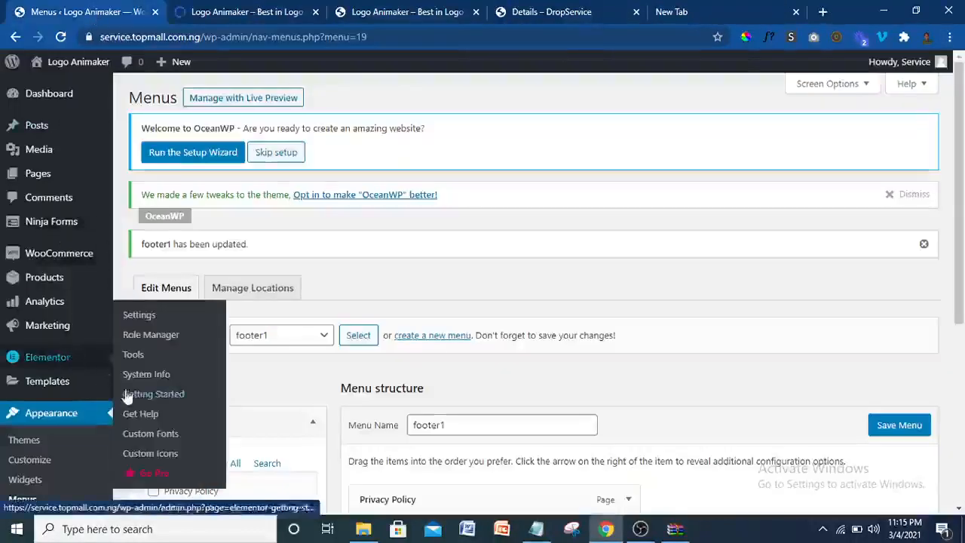
pyautogui.moveTo(963, 235); pyautogui.dragTo(963, 399)
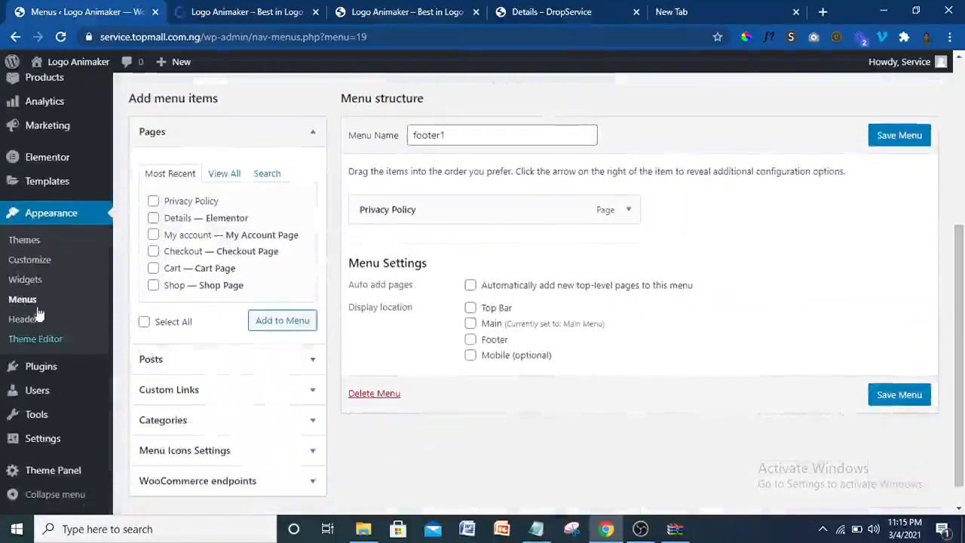
pyautogui.click(31, 282)
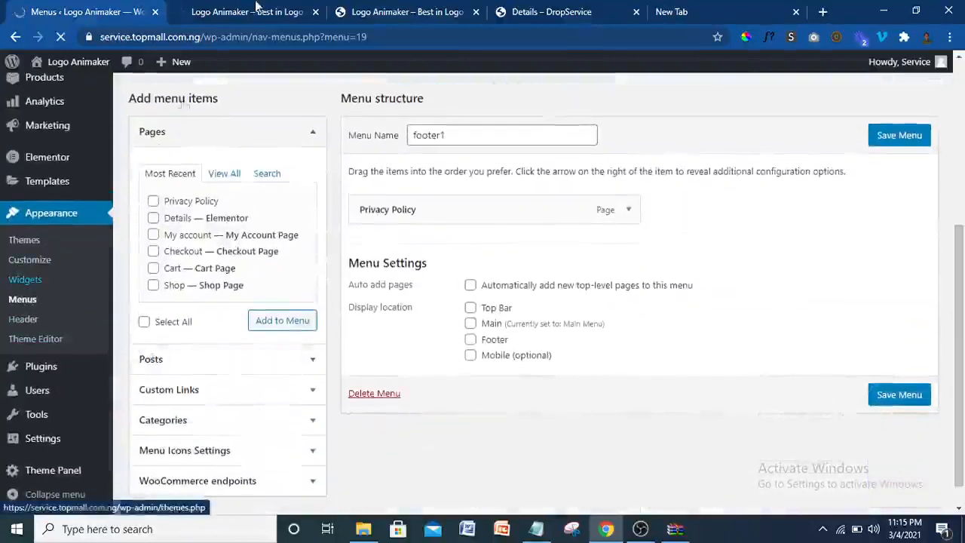
# - Compare the footer of the Logo Animaker homepage with the footer links on the DropService Details page
pyautogui.click(430, 12)
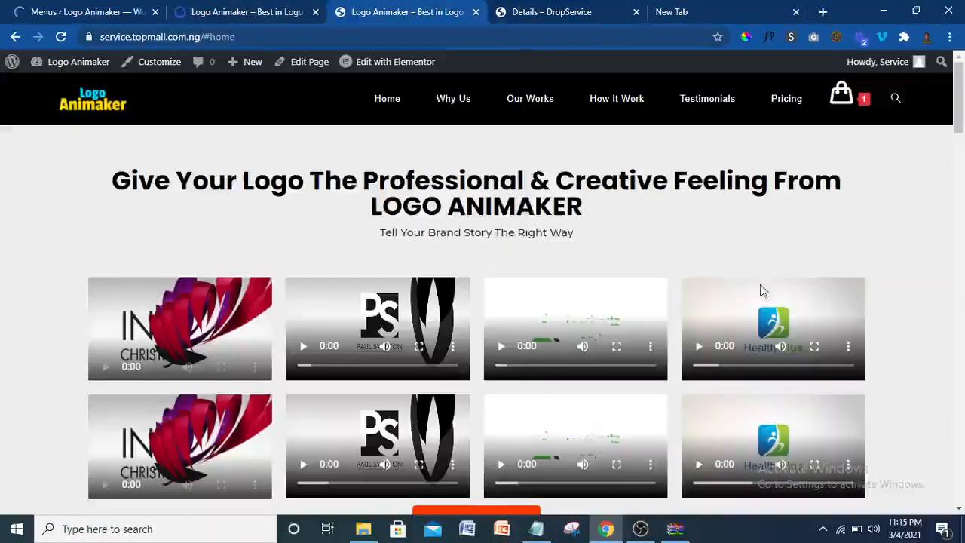
pyautogui.scroll(-20, 964, 175)
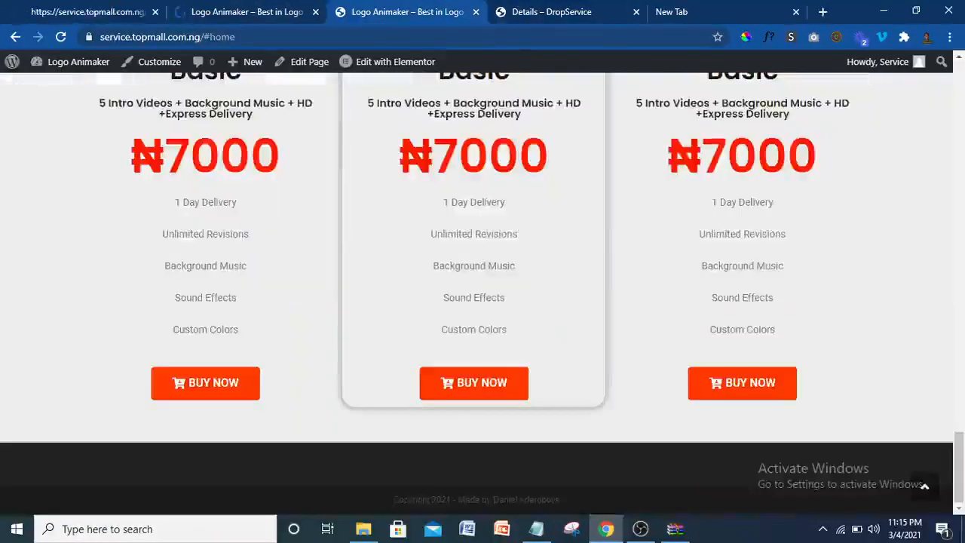
pyautogui.click(578, 11)
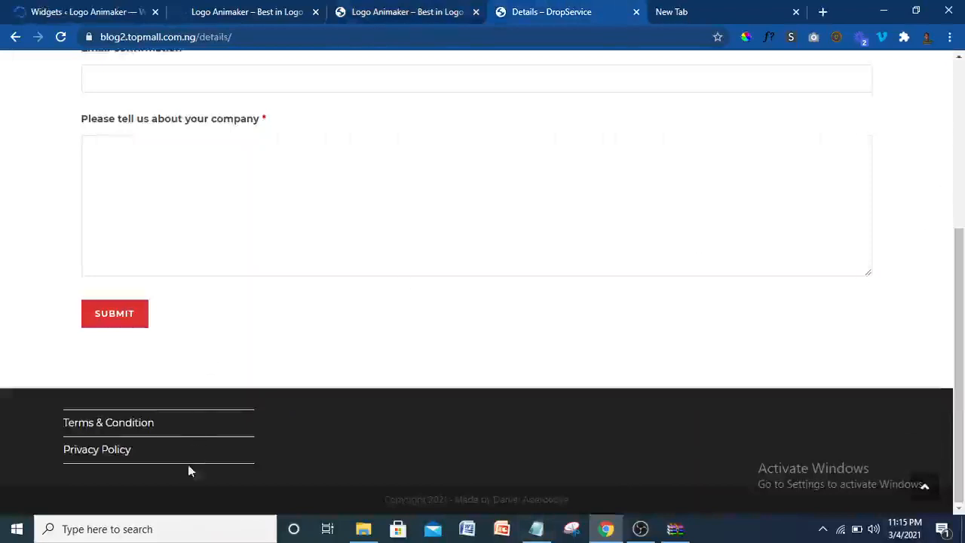
# - Add a Navigation Menu widget to the Footer 1 widget area of the Logo Animaker site
pyautogui.click(55, 6)
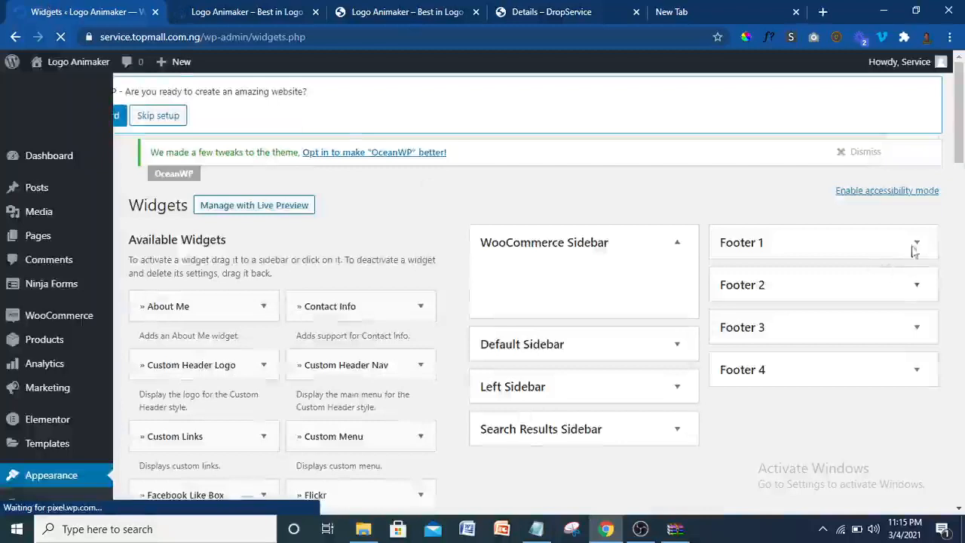
pyautogui.moveTo(961, 138); pyautogui.dragTo(963, 384)
pyautogui.scroll(1, 465, 282)
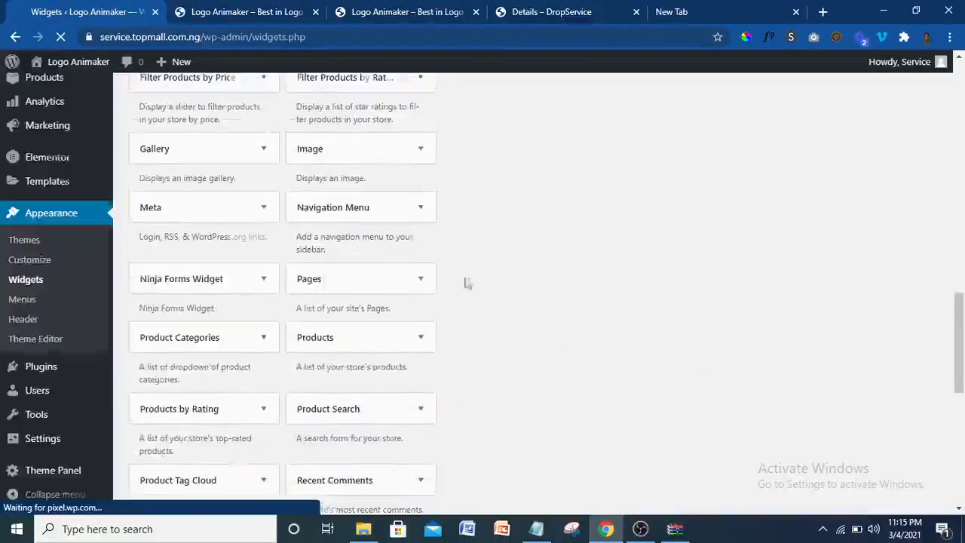
pyautogui.click(424, 212)
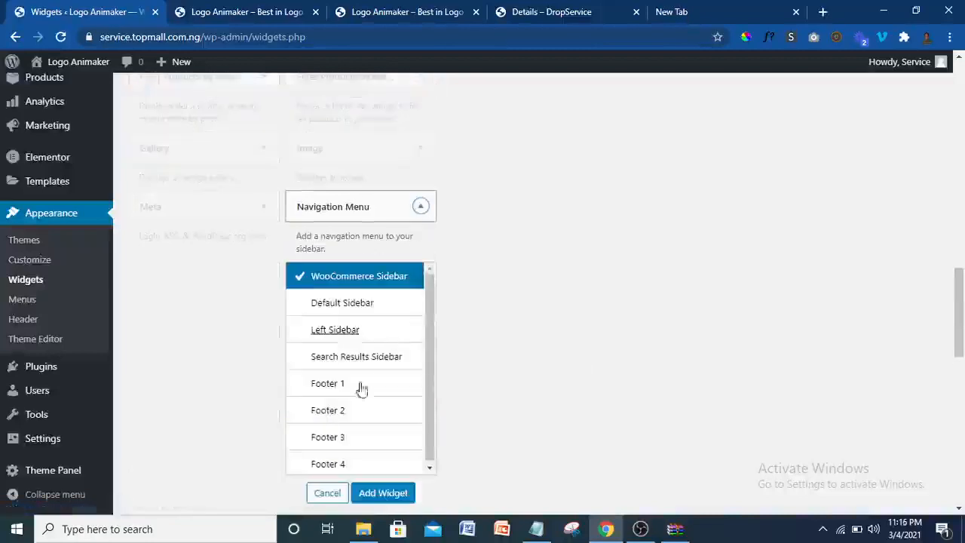
pyautogui.click(337, 386)
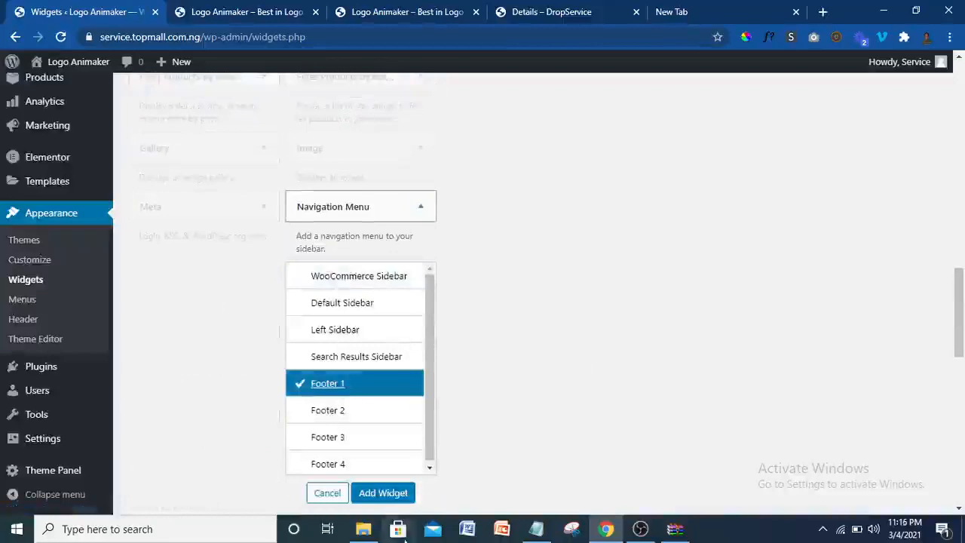
pyautogui.click(380, 493)
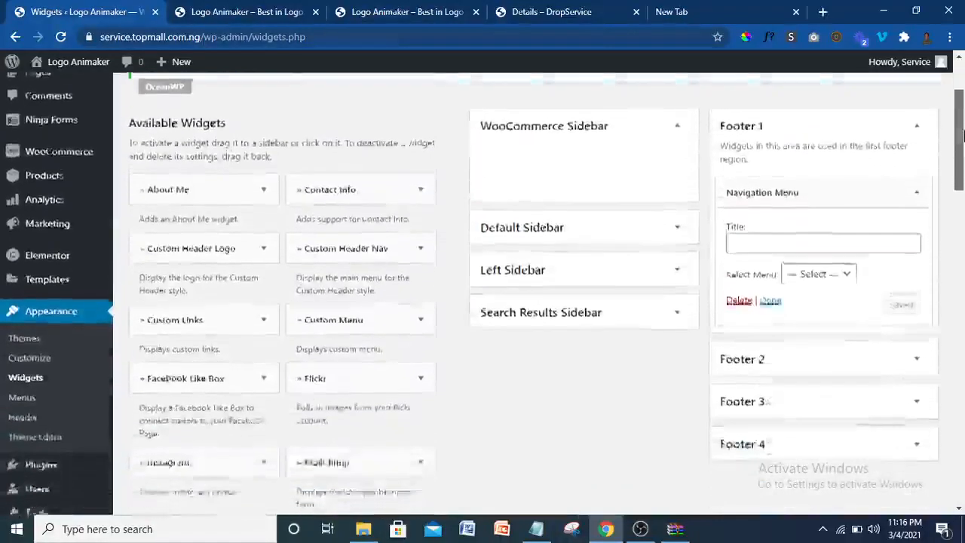
# - Assign the footer1 menu to the Navigation Menu widget in Footer 1 and save the widget
pyautogui.click(849, 205)
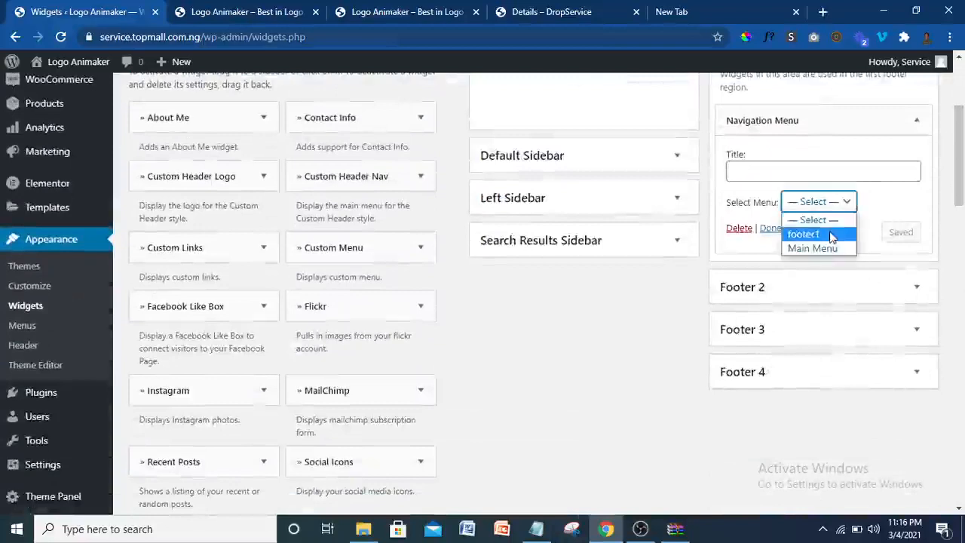
pyautogui.click(803, 235)
pyautogui.click(910, 234)
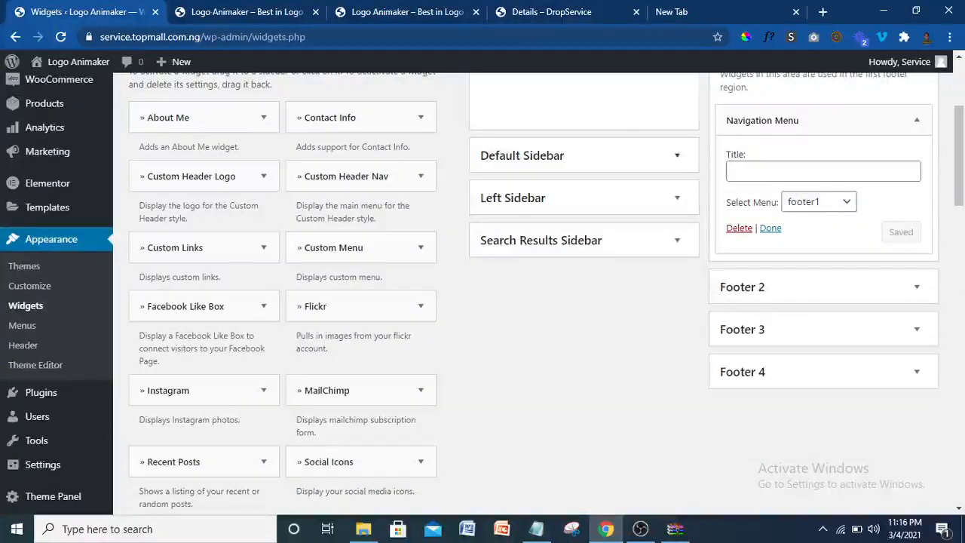
# - Switch to the live Logo Animaker homepage and open it in the theme Customizer
pyautogui.click(235, 7)
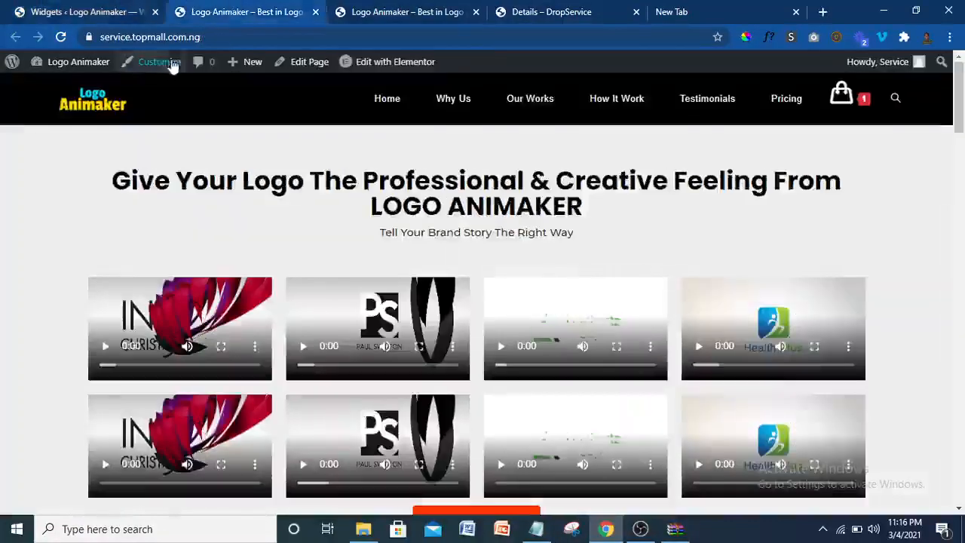
pyautogui.click(172, 66)
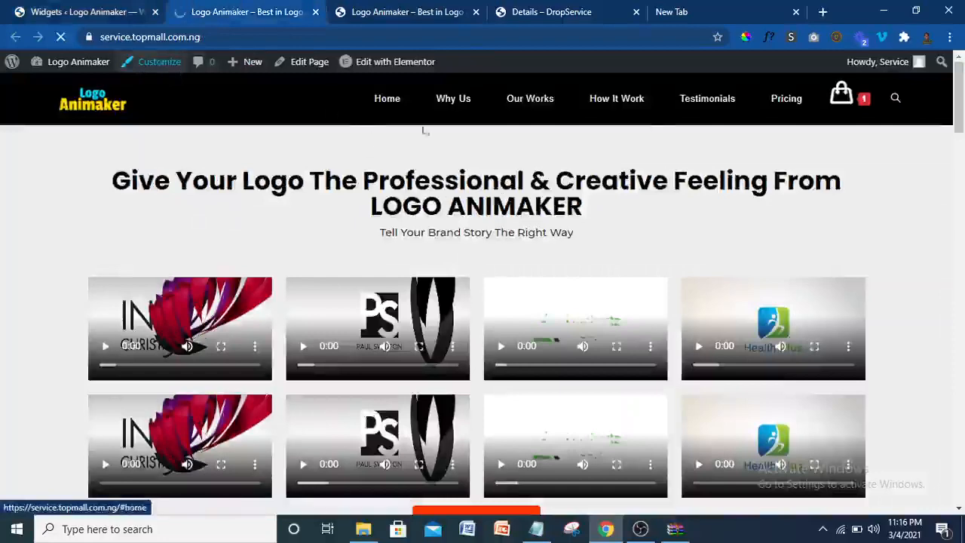
pyautogui.scroll(-1, 960, 113)
pyautogui.moveTo(959, 113); pyautogui.dragTo(962, 479)
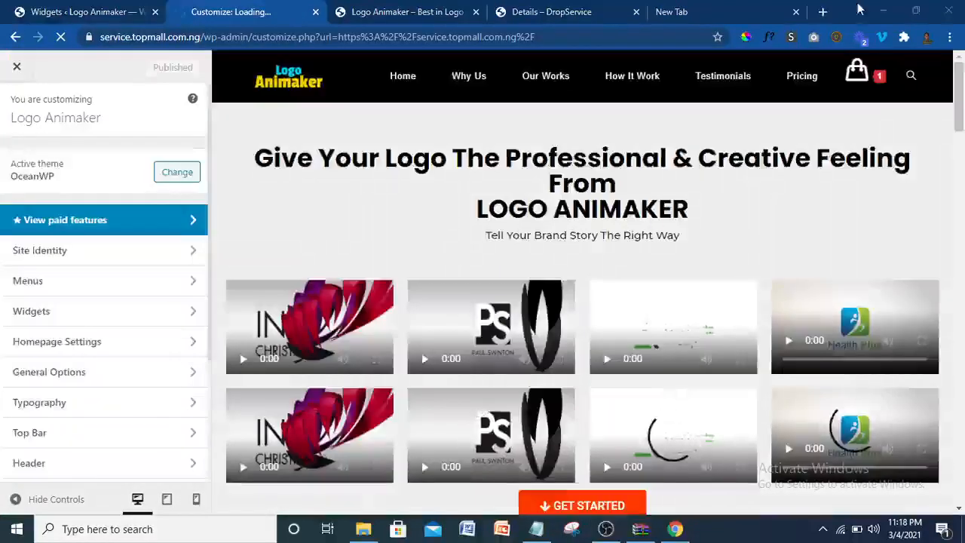
# - Check the footer menu in the Customizer preview and reload the live Logo Animaker homepage
pyautogui.moveTo(953, 83); pyautogui.dragTo(961, 482)
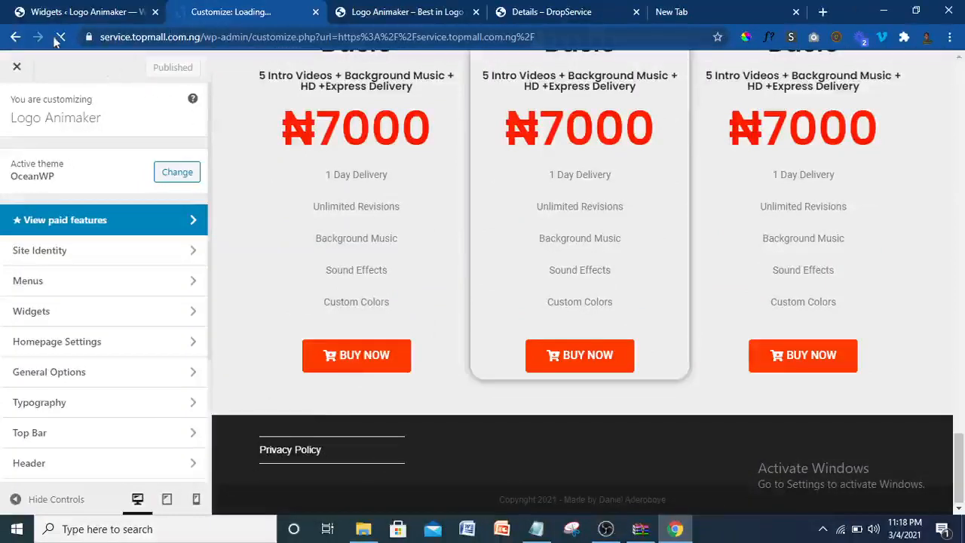
pyautogui.click(371, 11)
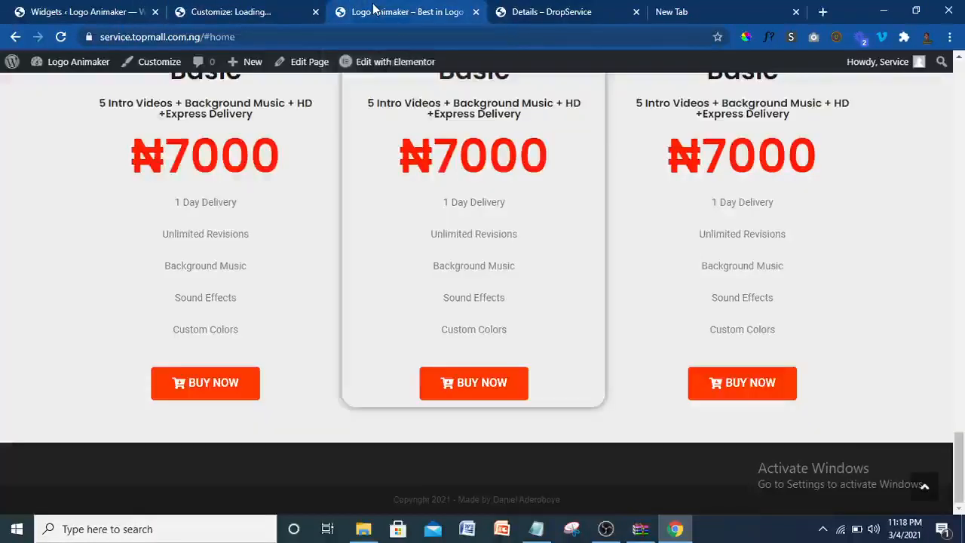
pyautogui.click(63, 42)
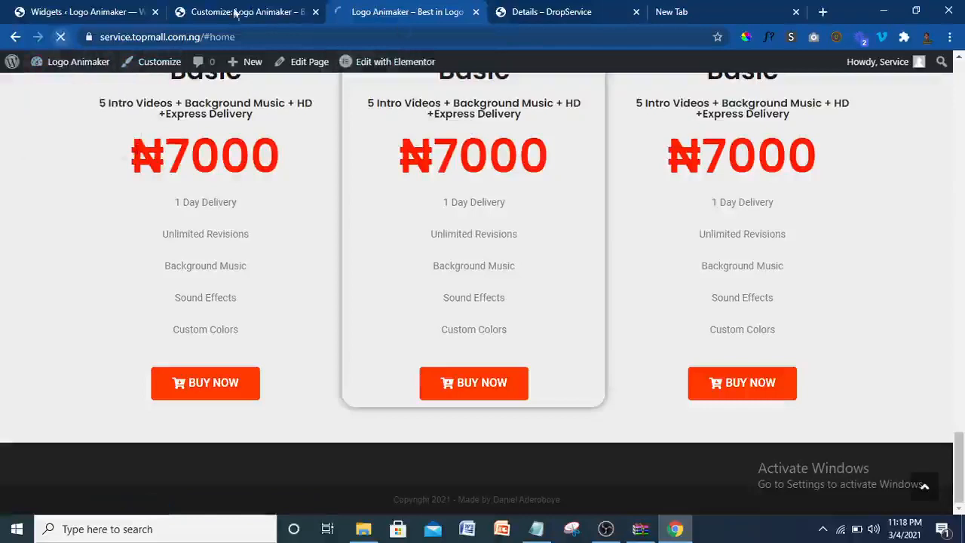
# - Close the Customizer, DropService Details and Widgets tabs and return to the live Logo Animaker homepage
pyautogui.click(315, 12)
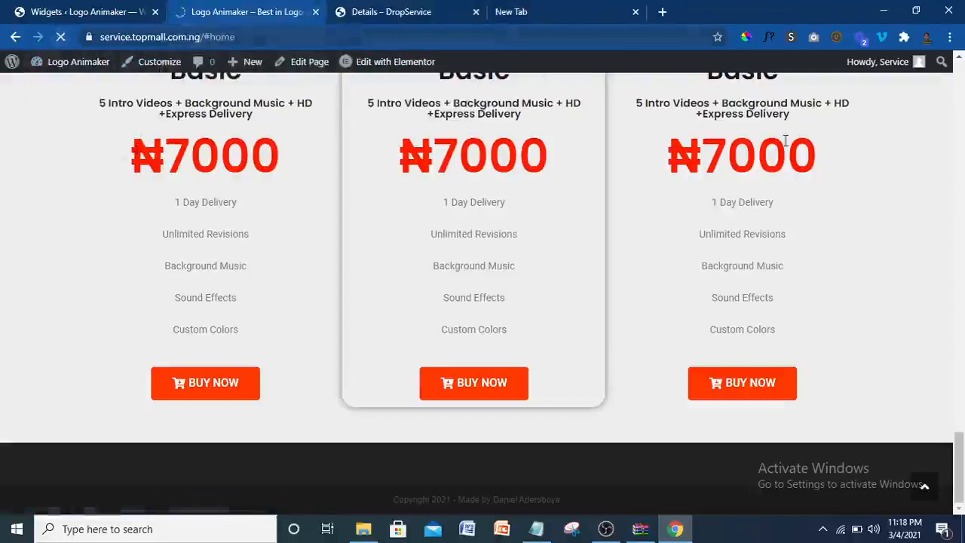
pyautogui.click(926, 490)
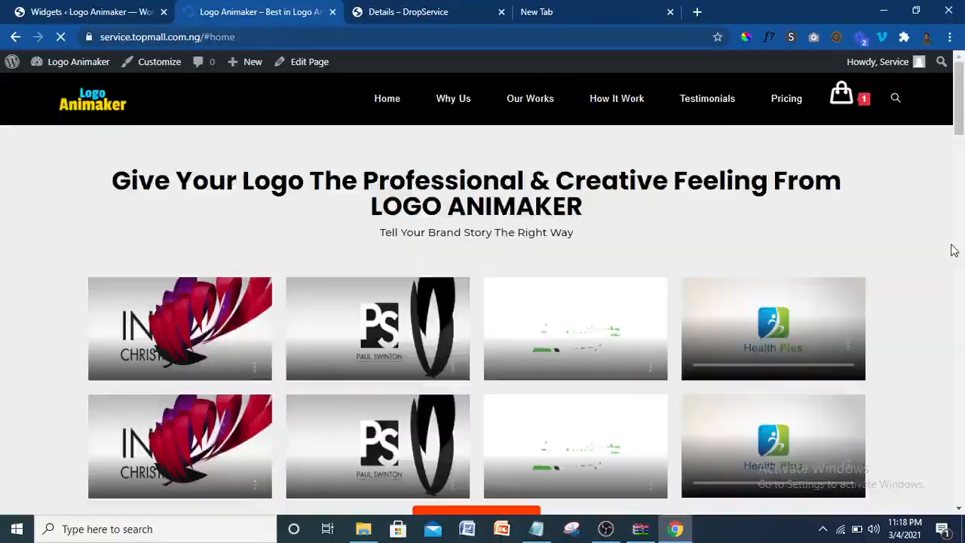
pyautogui.click(476, 12)
pyautogui.click(502, 12)
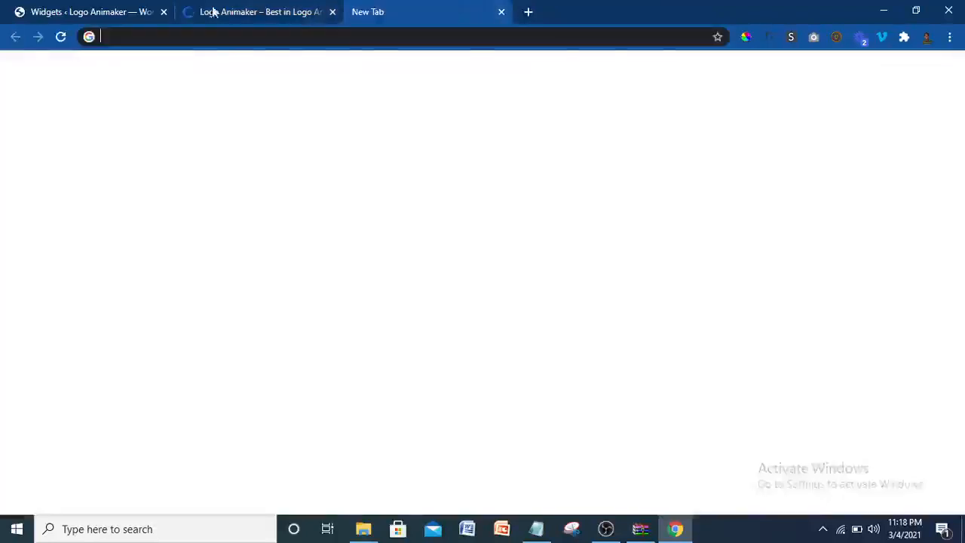
pyautogui.click(163, 12)
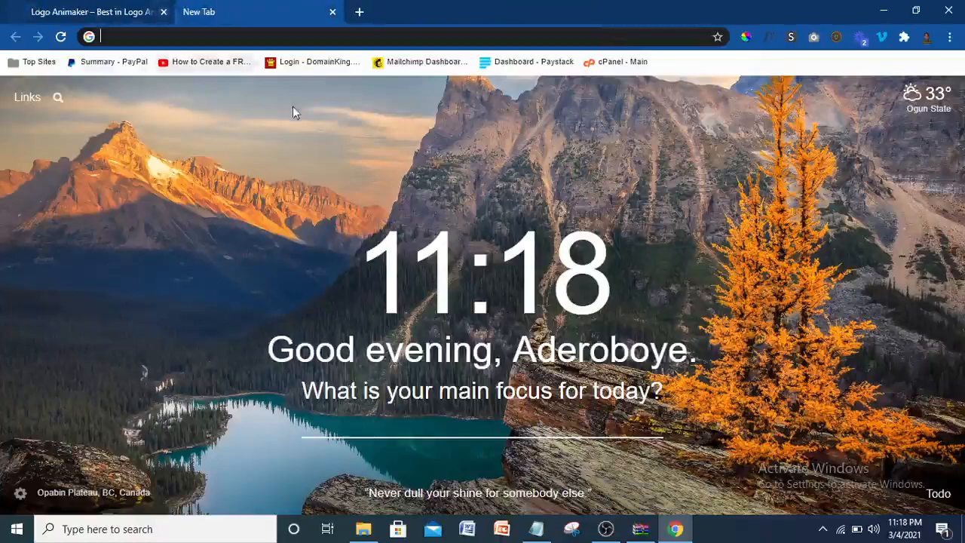
pyautogui.click(43, 13)
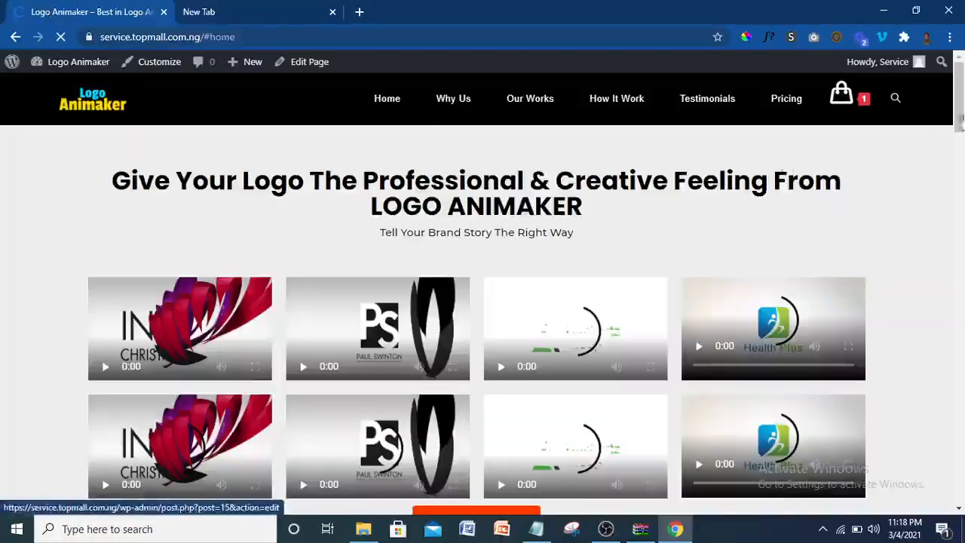
# - Test the How It Work link in the homepage header and return to the start of the page
pyautogui.moveTo(962, 102)
pyautogui.mouseDown()
pyautogui.moveTo(962, 149)
pyautogui.moveTo(962, 95)
pyautogui.mouseUp()
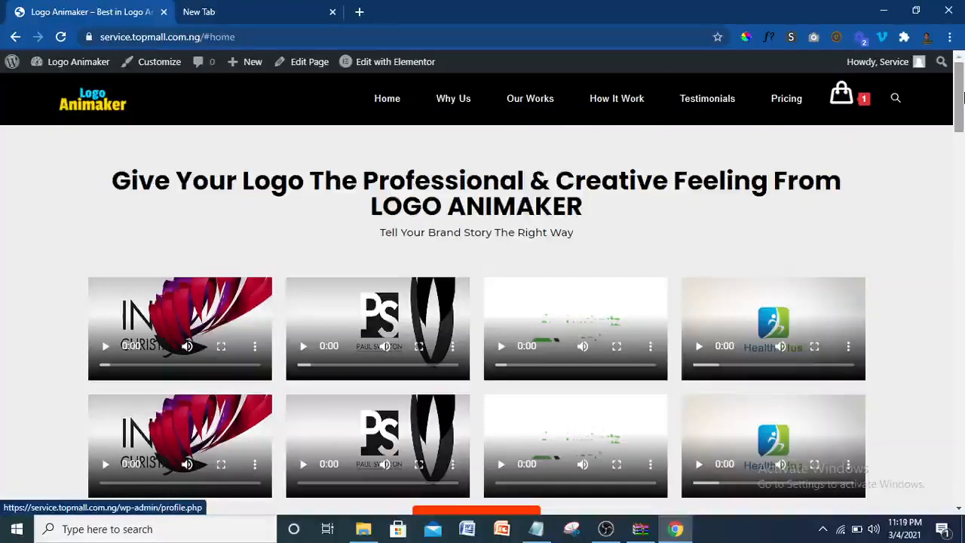
pyautogui.click(615, 99)
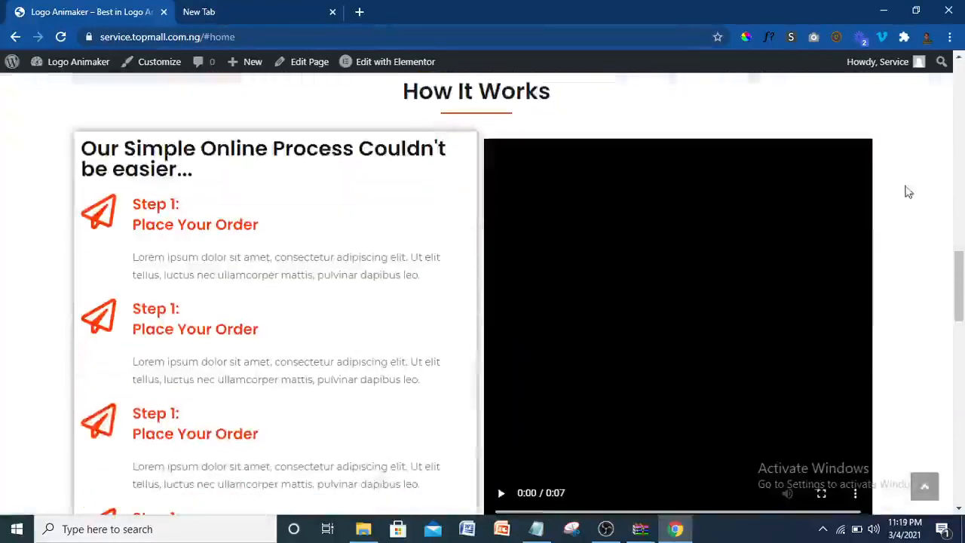
pyautogui.click(925, 490)
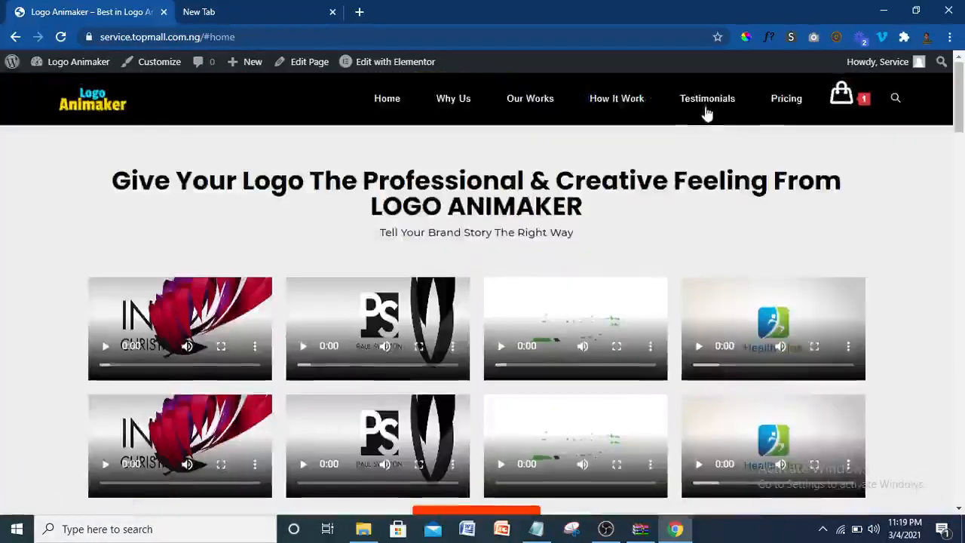
# - Try buying a Basic package from the Pricing section, proceed to checkout from the cart, and inspect the checkout page address
pyautogui.click(780, 99)
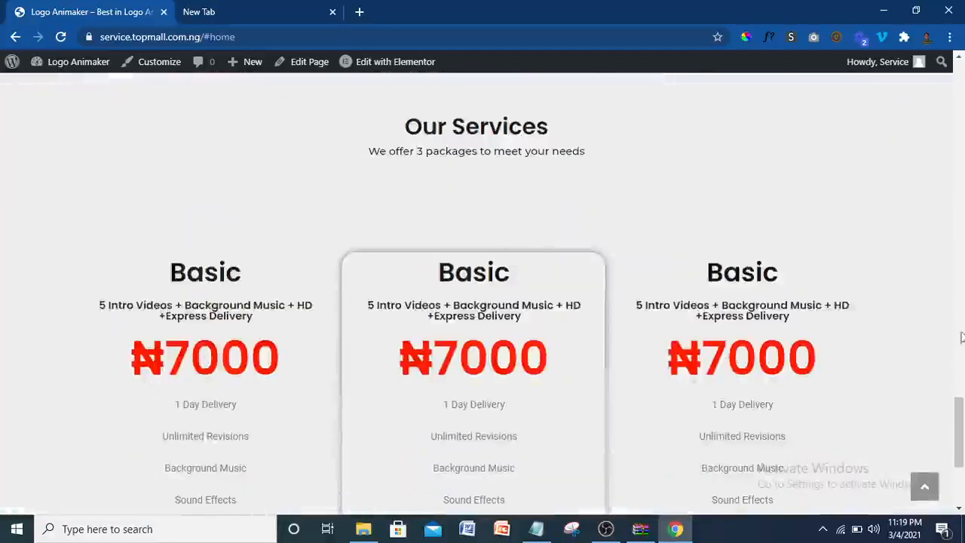
pyautogui.scroll(-3, 956, 422)
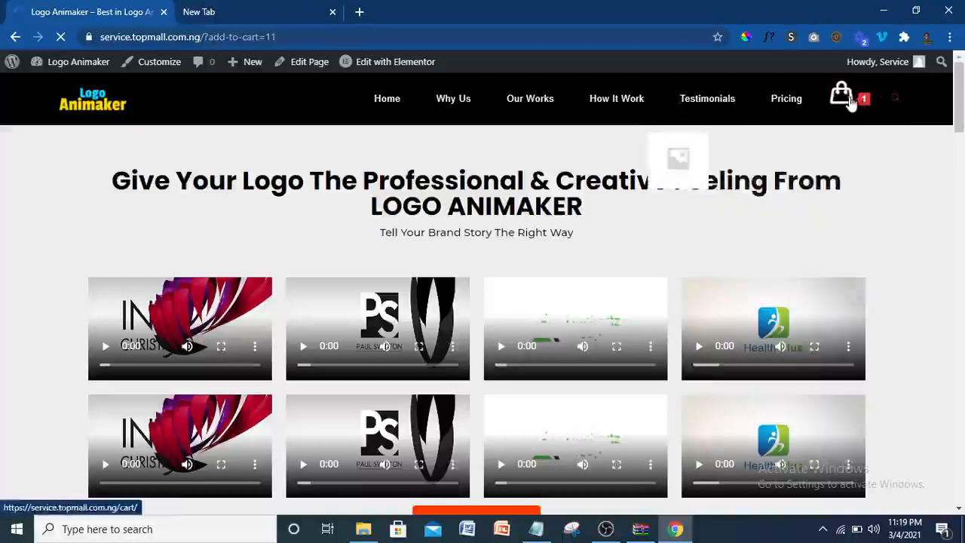
pyautogui.moveTo(850, 101)
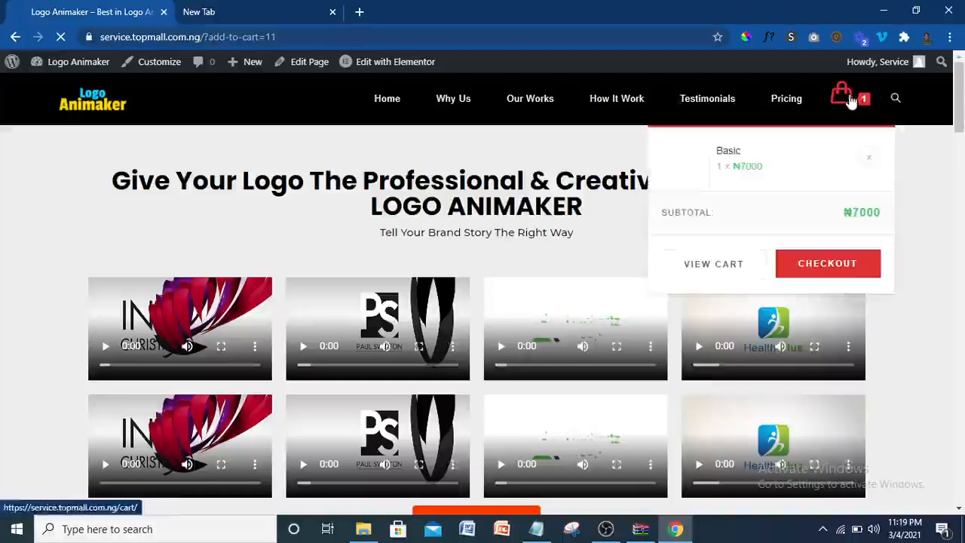
pyautogui.click(833, 270)
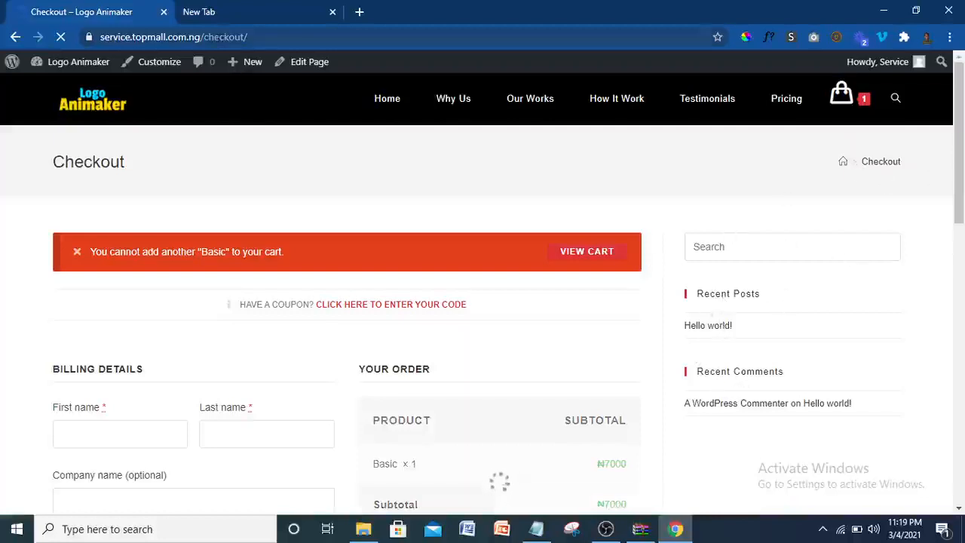
pyautogui.moveTo(204, 37); pyautogui.dragTo(263, 45)
pyautogui.click(284, 38)
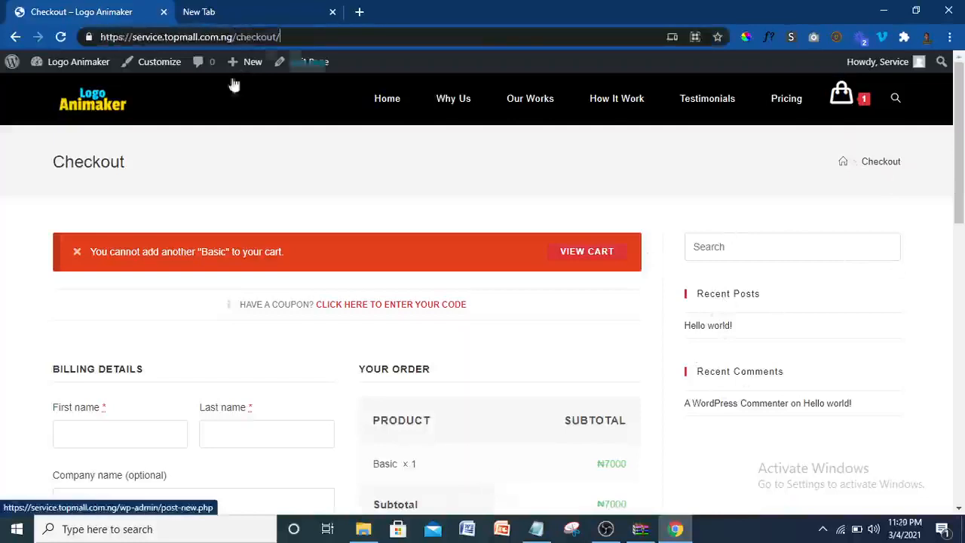
# - Go to the WordPress dashboard's list of all pages and open the Cart page for editing
pyautogui.moveTo(82, 65)
pyautogui.click(64, 89)
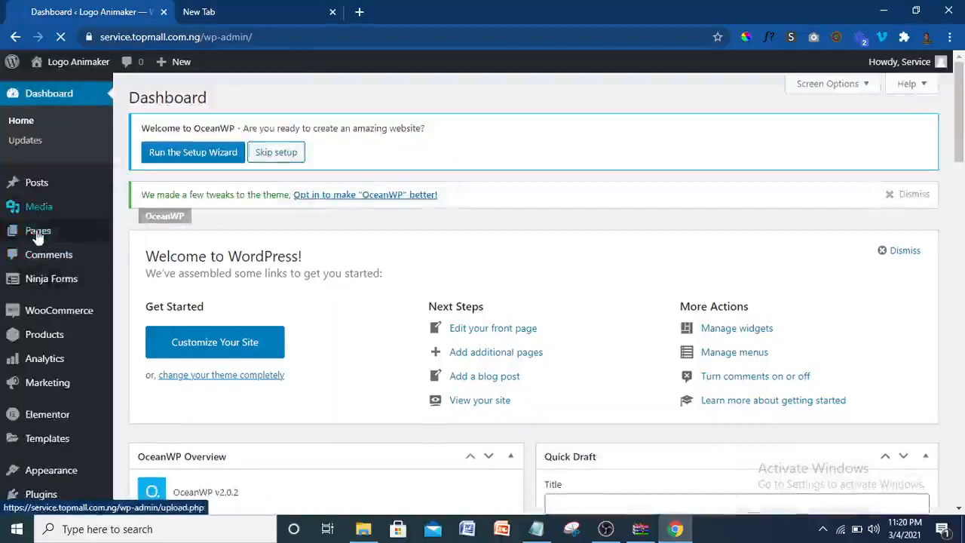
pyautogui.moveTo(37, 233)
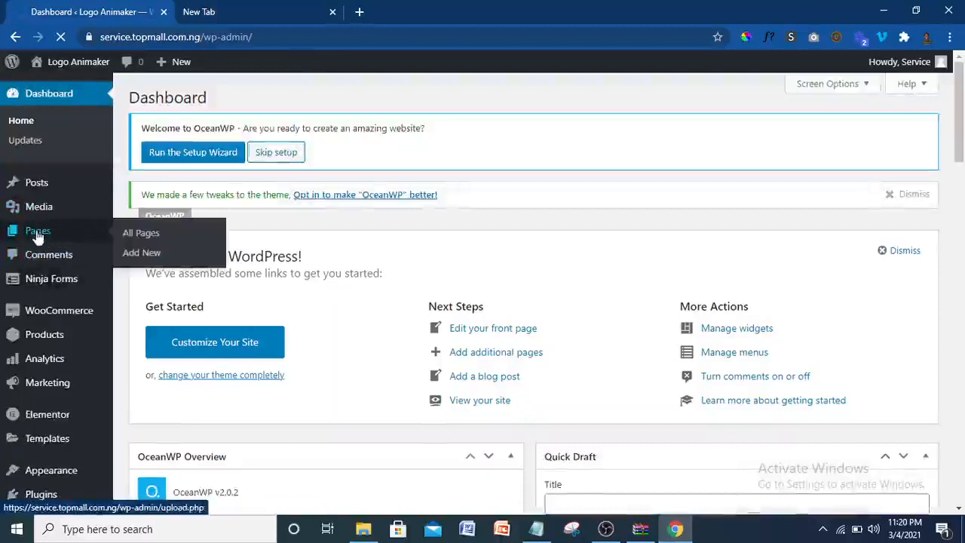
pyautogui.click(139, 236)
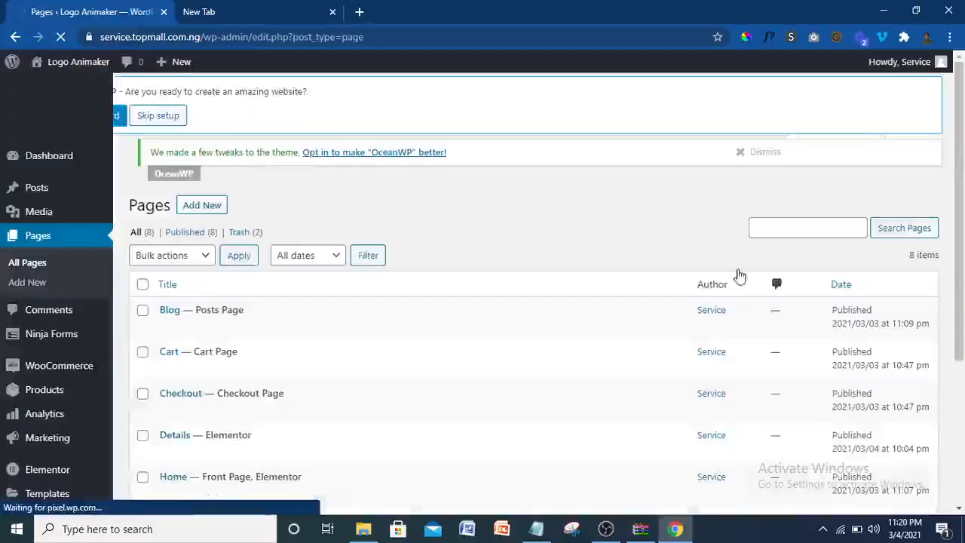
pyautogui.scroll(-1, 962, 153)
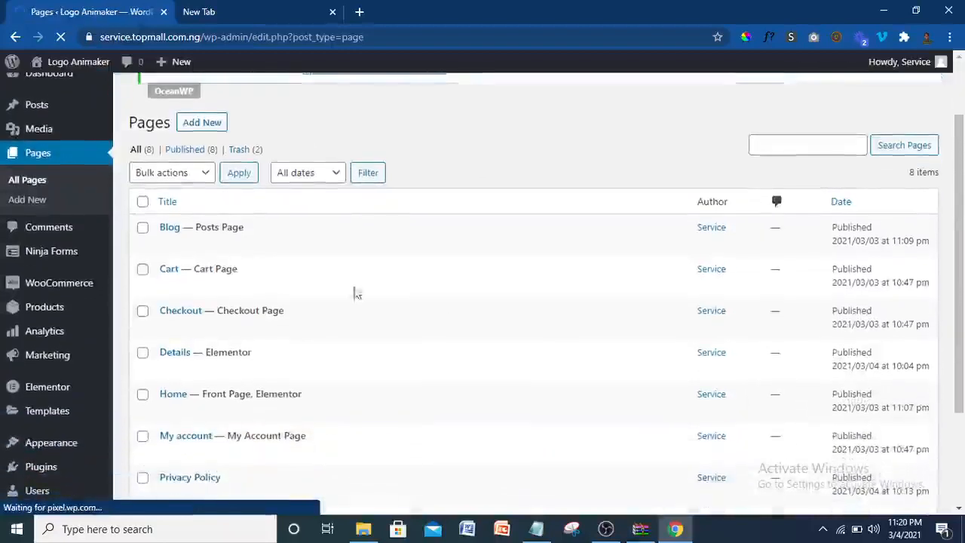
pyautogui.moveTo(168, 295)
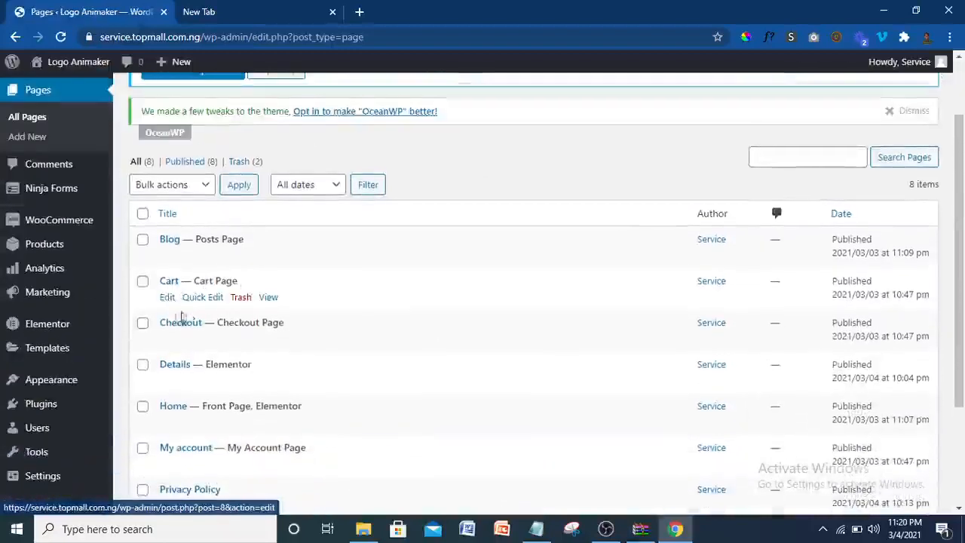
pyautogui.click(169, 299)
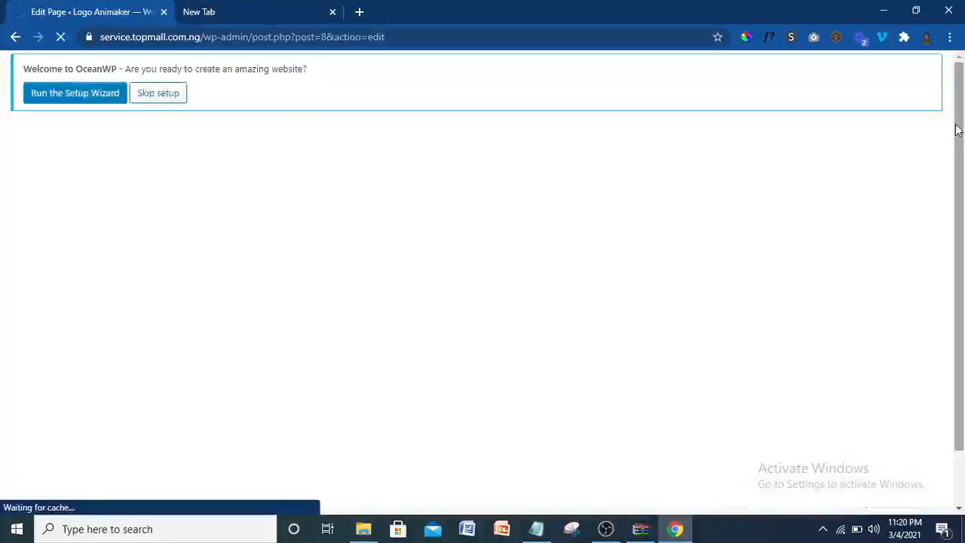
# - Set the Cart page's Content Layout to Full Width in the OceanWP Settings and update the page
pyautogui.moveTo(956, 129); pyautogui.dragTo(961, 103)
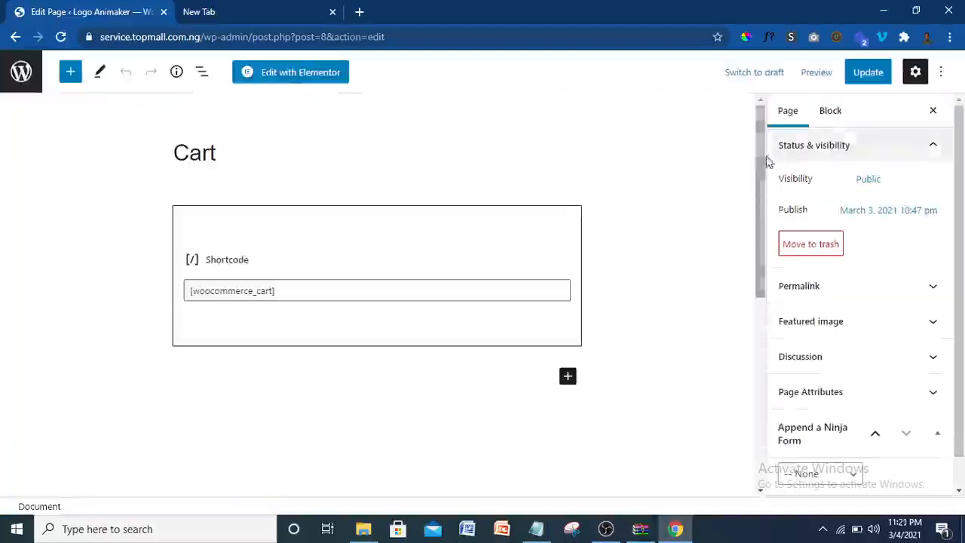
pyautogui.moveTo(763, 161); pyautogui.dragTo(765, 284)
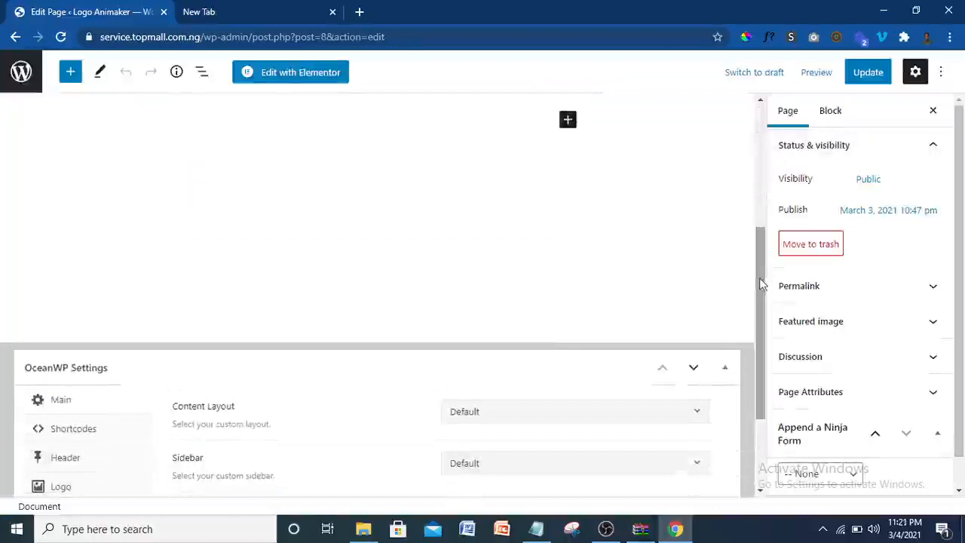
pyautogui.scroll(-2, 656, 368)
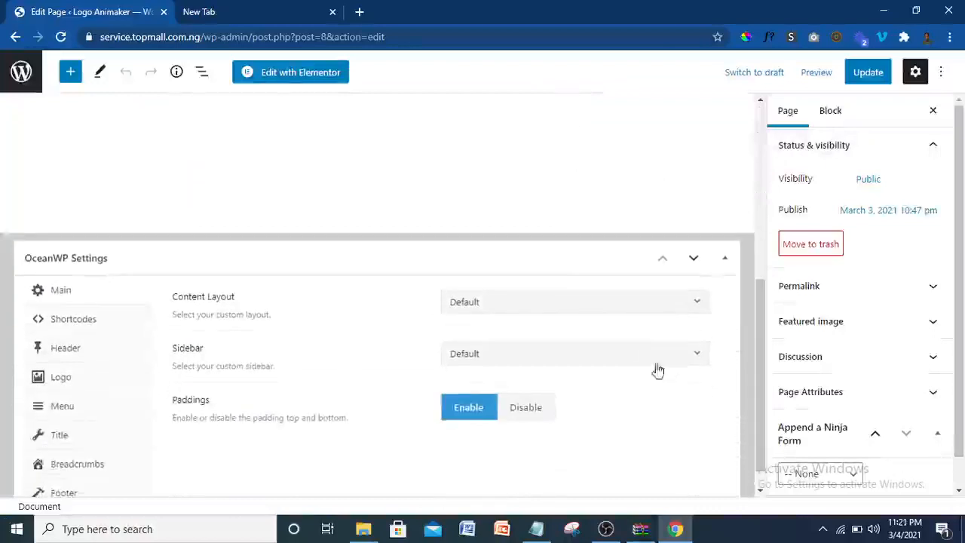
pyautogui.click(695, 307)
pyautogui.click(573, 411)
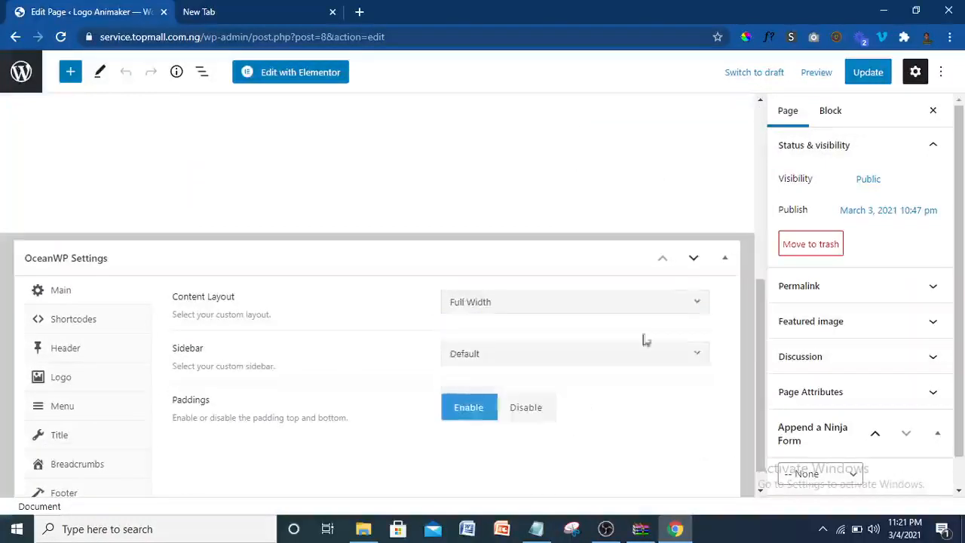
pyautogui.click(876, 82)
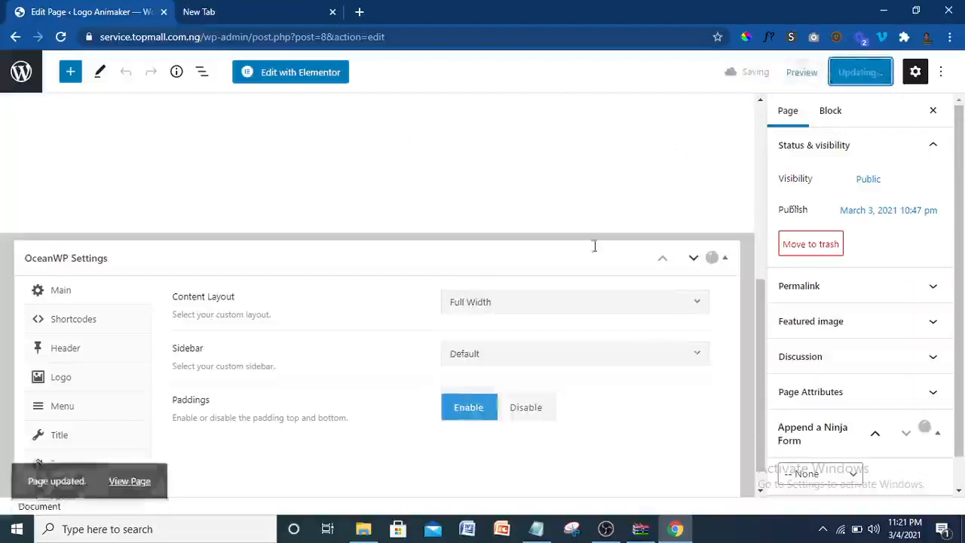
# - Return to the list of all pages and open the Checkout page for editing
pyautogui.click(17, 88)
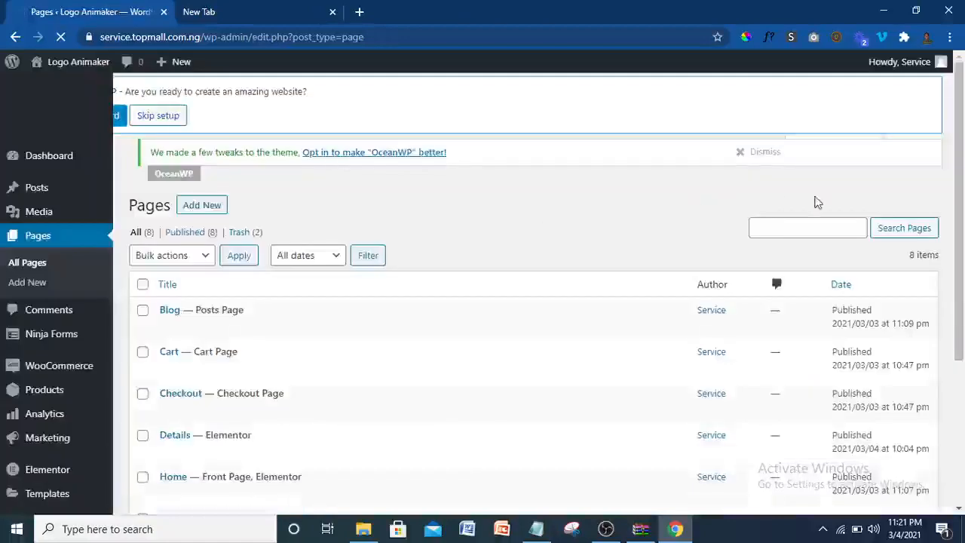
pyautogui.scroll(-1, 962, 213)
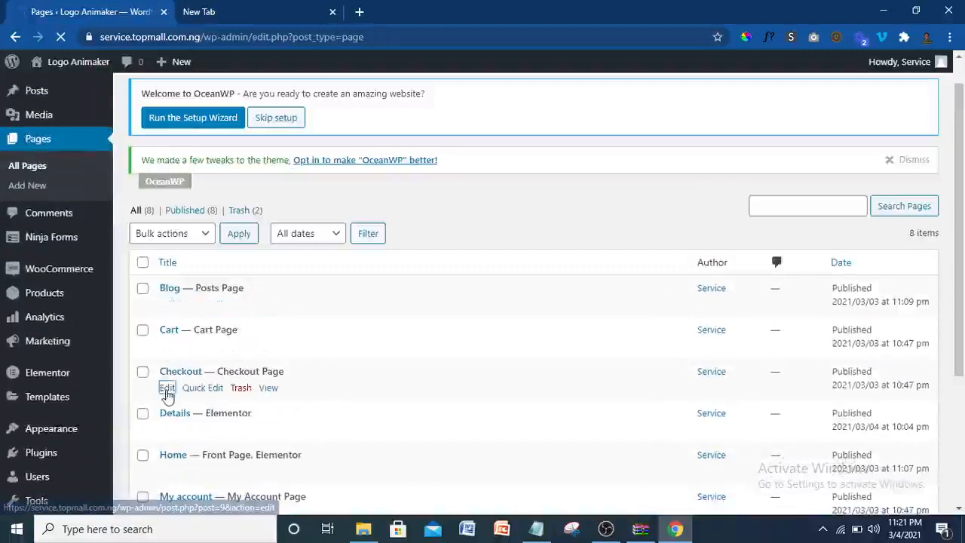
pyautogui.click(167, 388)
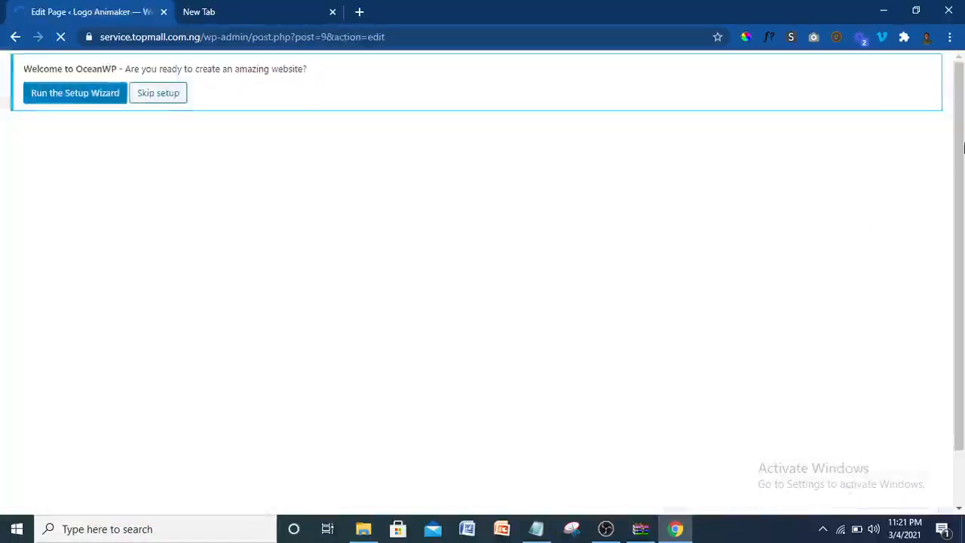
# - Set the Checkout page's Content Layout to Full Width, update the page, and view it on the live site
pyautogui.moveTo(963, 149); pyautogui.dragTo(963, 196)
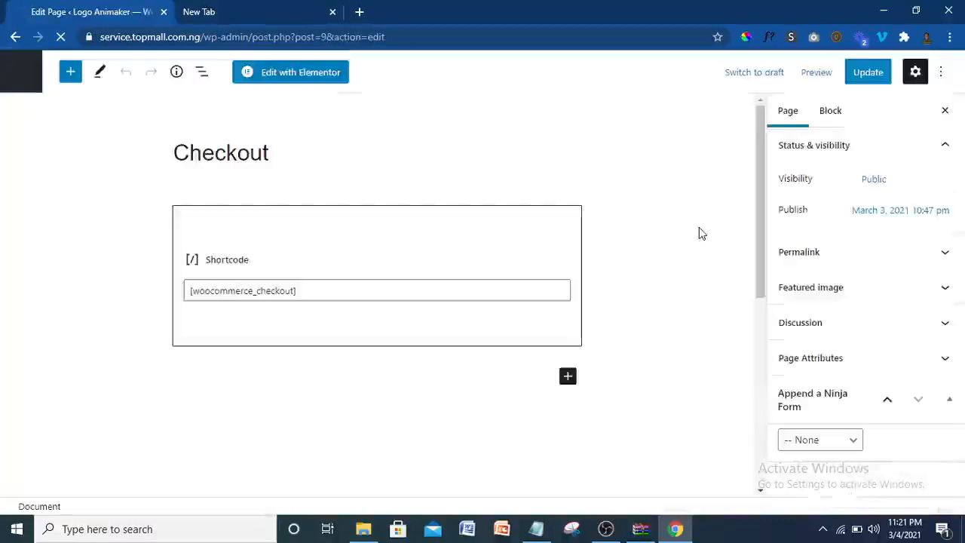
pyautogui.moveTo(759, 222); pyautogui.dragTo(760, 394)
pyautogui.click(693, 326)
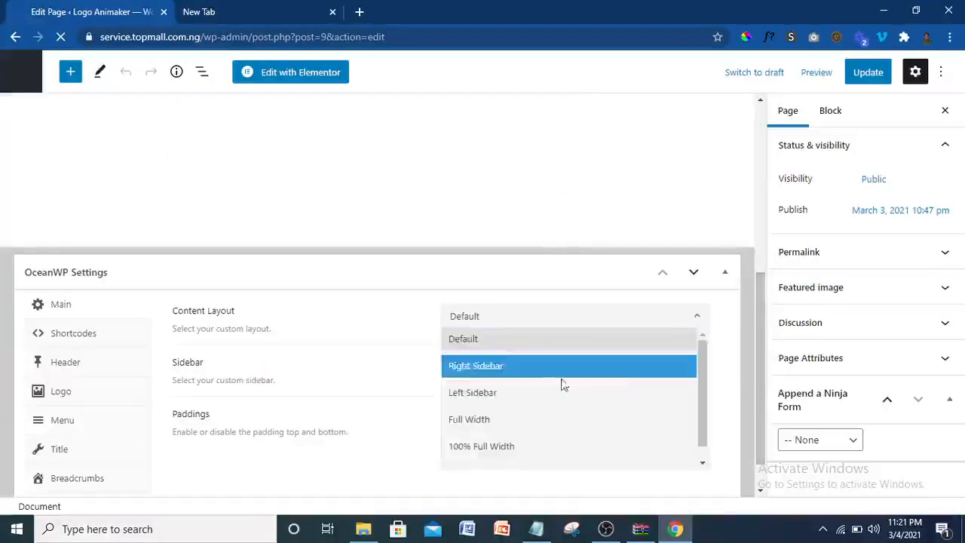
pyautogui.click(487, 420)
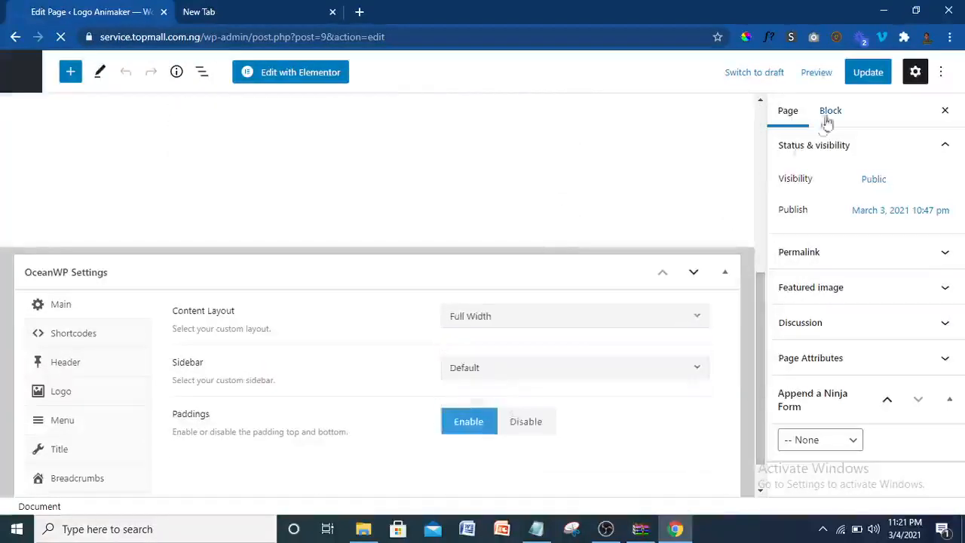
pyautogui.click(867, 72)
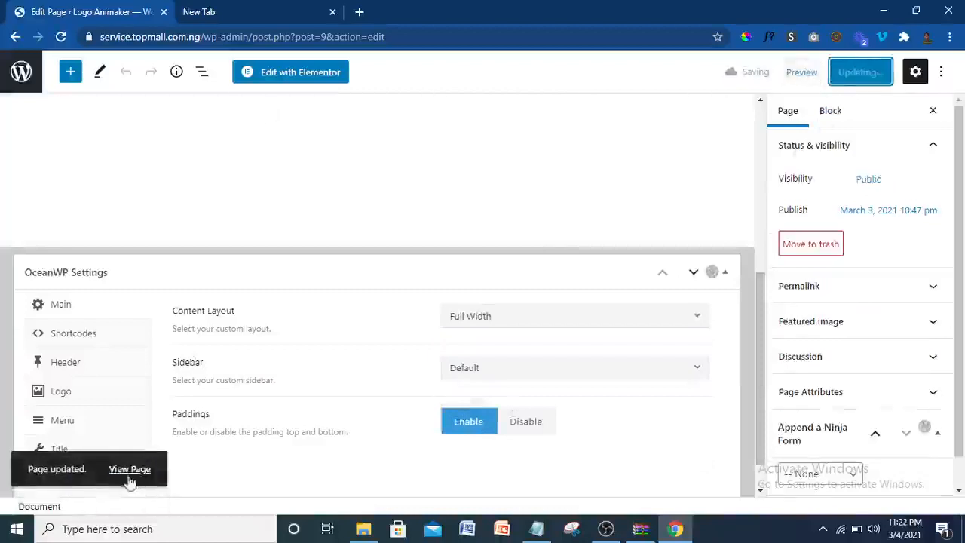
pyautogui.click(126, 471)
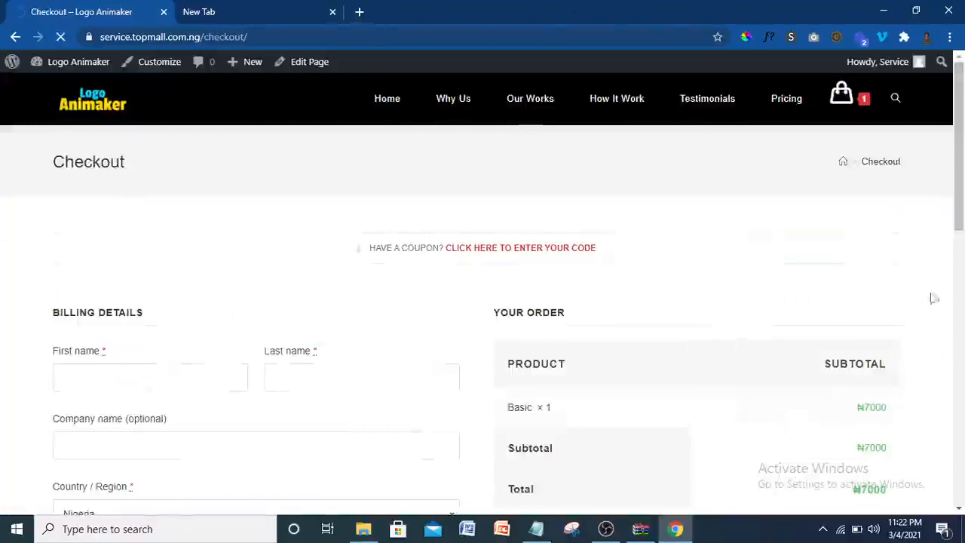
# - Fill in the checkout billing details with the saved customer information and place the Basic package order with Direct bank transfer
pyautogui.scroll(-4, 958, 279)
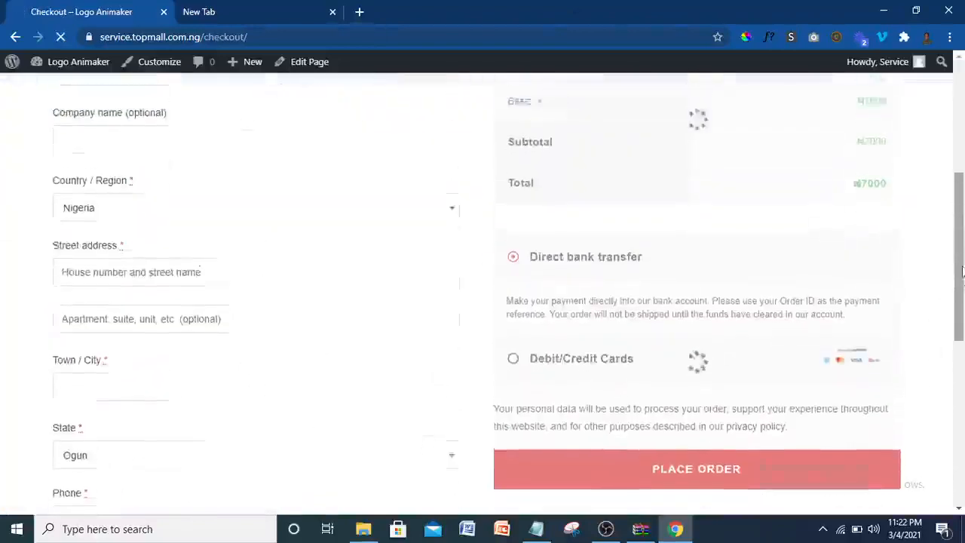
pyautogui.scroll(2, 962, 272)
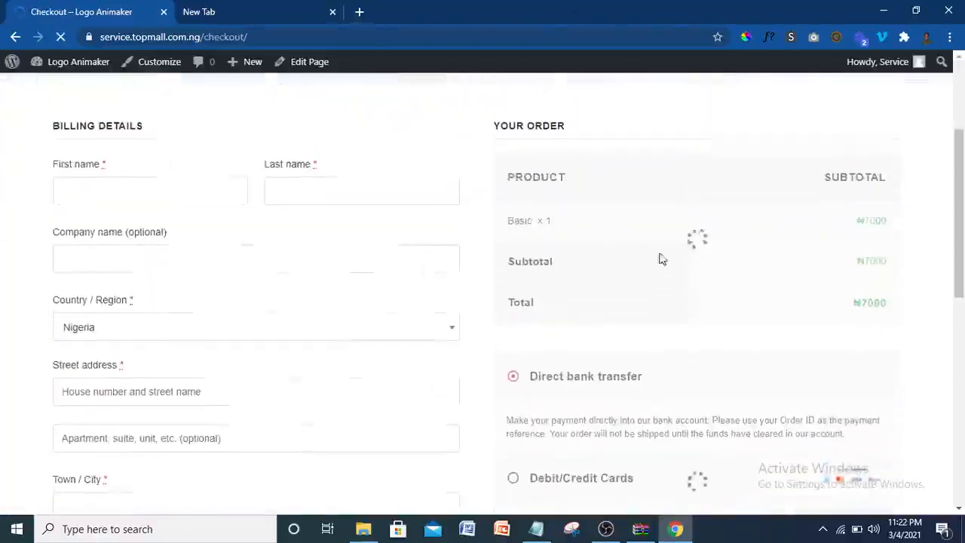
pyautogui.click(194, 189)
pyautogui.click(196, 239)
pyautogui.scroll(-4, 962, 205)
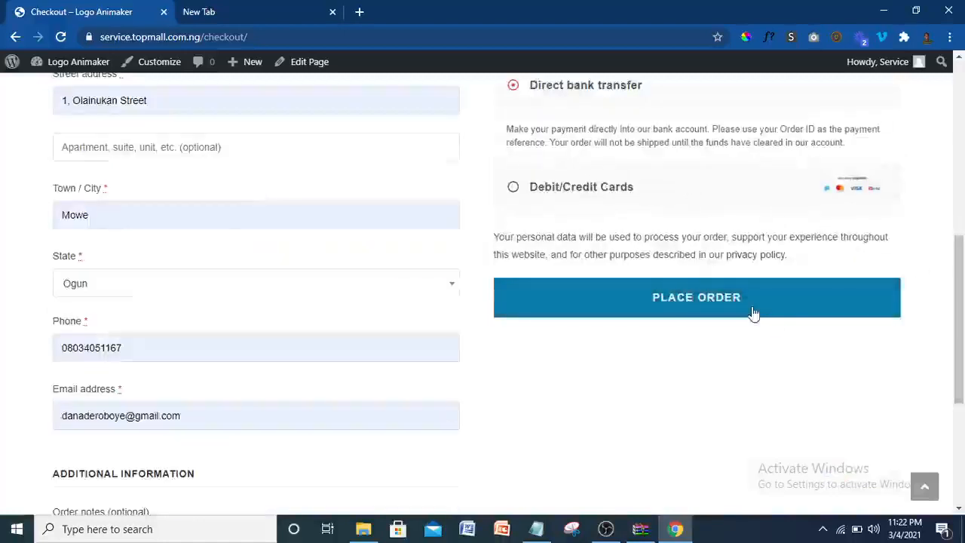
pyautogui.click(555, 281)
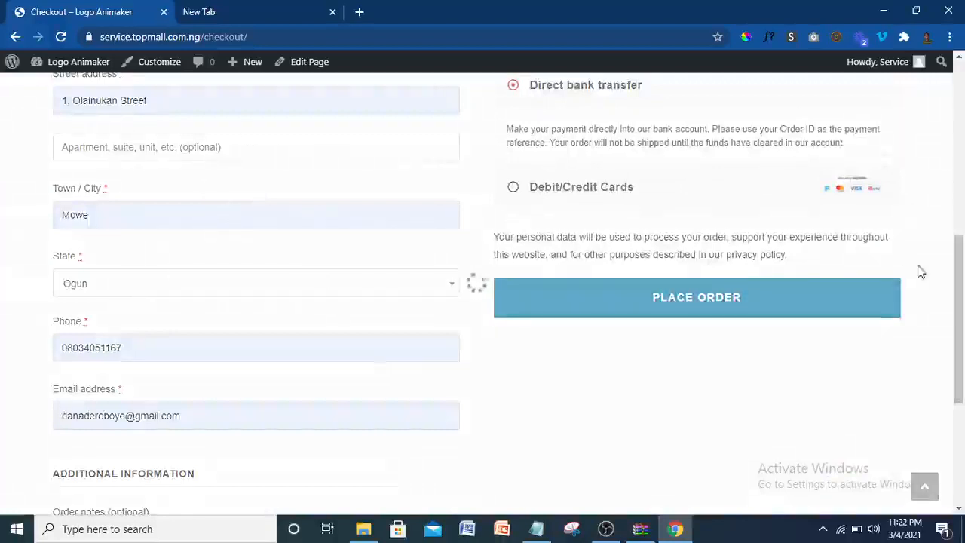
pyautogui.moveTo(962, 373); pyautogui.dragTo(963, 327)
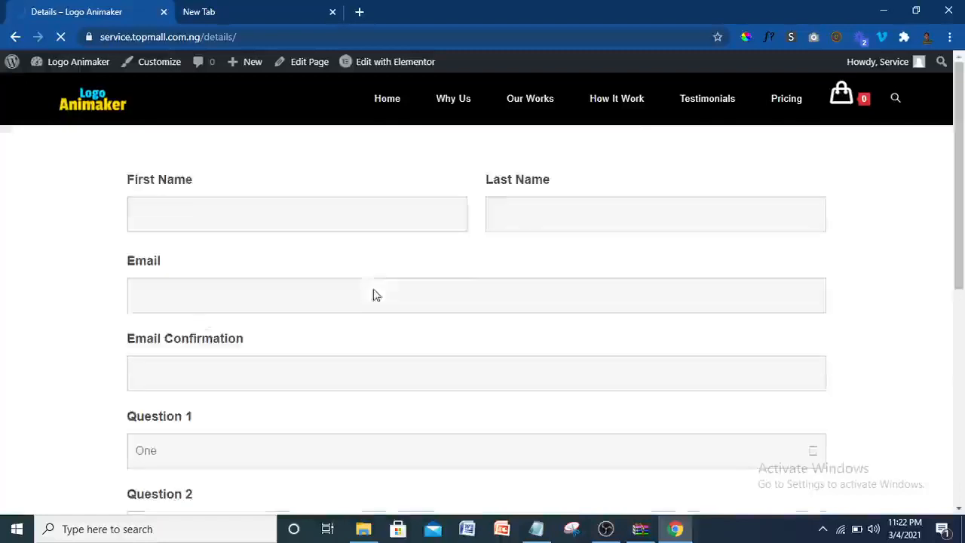
# - Review the form on the Details page, return to the site's Home page, and check its headline and logo video section
pyautogui.moveTo(963, 148)
pyautogui.mouseDown()
pyautogui.moveTo(963, 242)
pyautogui.moveTo(963, 143)
pyautogui.mouseUp()
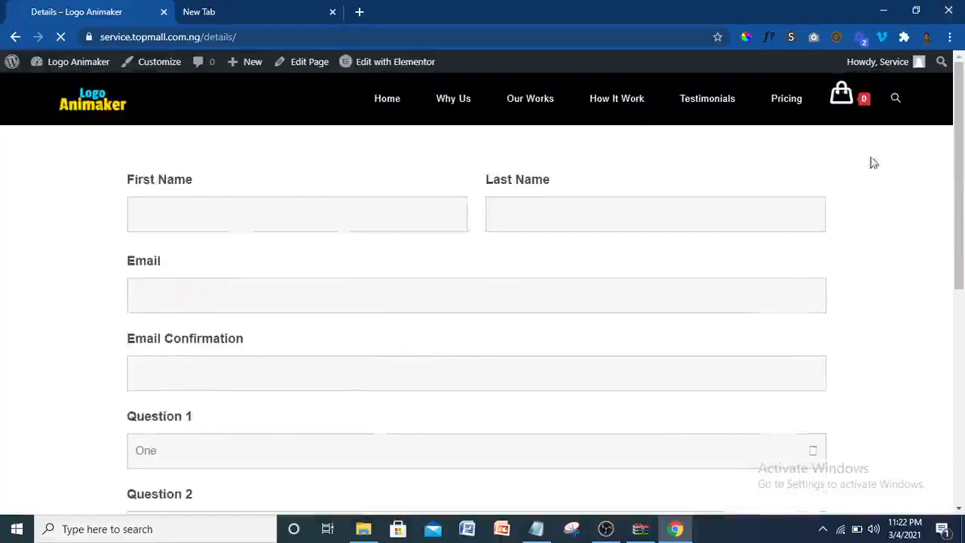
pyautogui.scroll(-1, 525, 307)
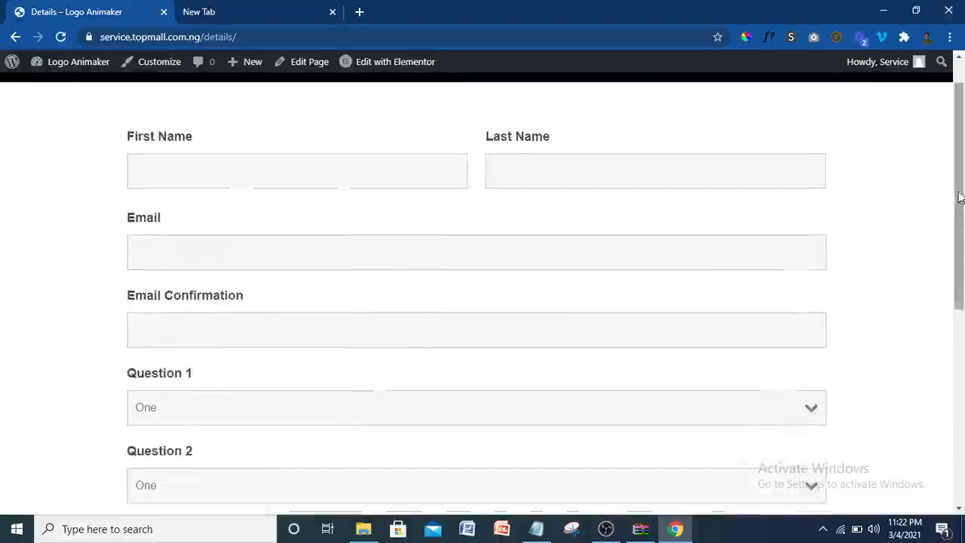
pyautogui.moveTo(962, 198); pyautogui.dragTo(963, 103)
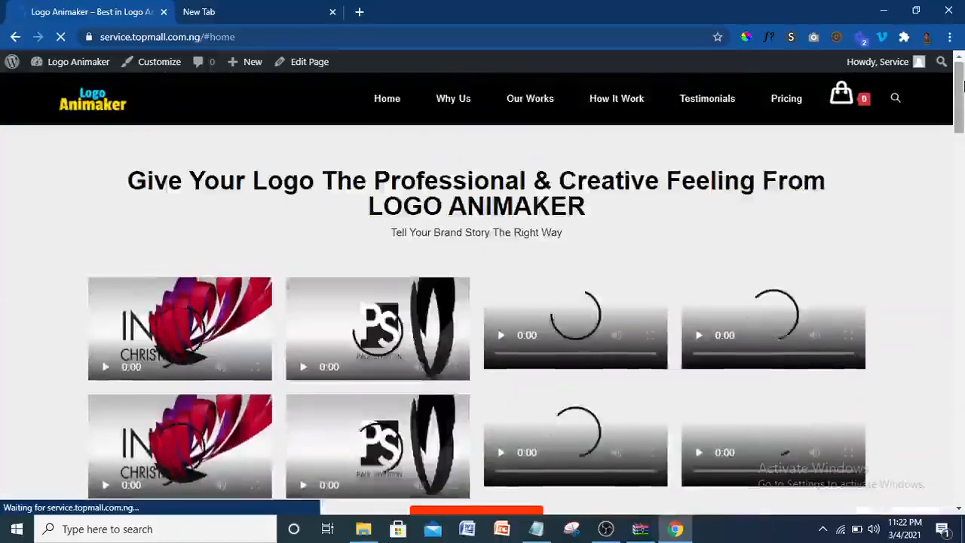
pyautogui.moveTo(964, 86); pyautogui.dragTo(962, 49)
pyautogui.moveTo(962, 85)
pyautogui.mouseDown()
pyautogui.moveTo(961, 94)
pyautogui.moveTo(961, 70)
pyautogui.moveTo(961, 78)
pyautogui.mouseUp()
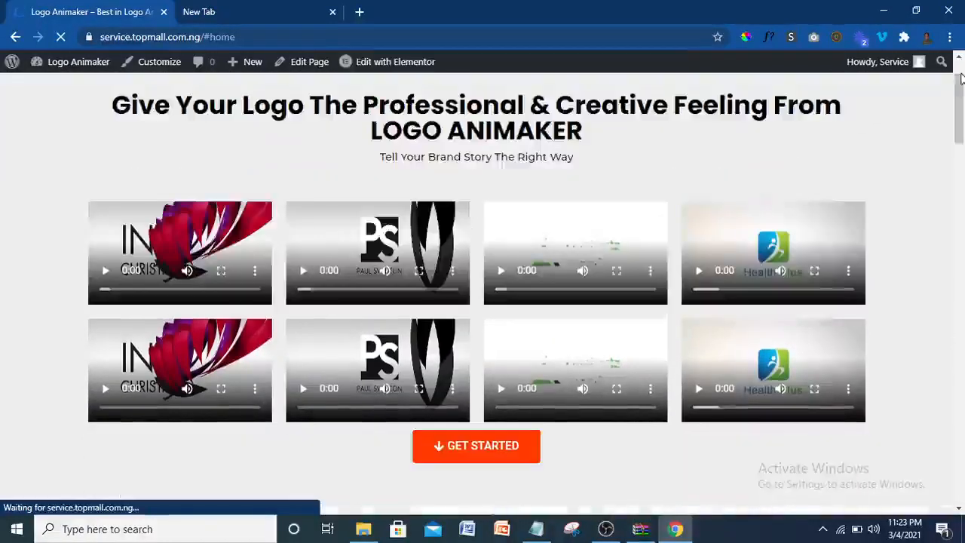